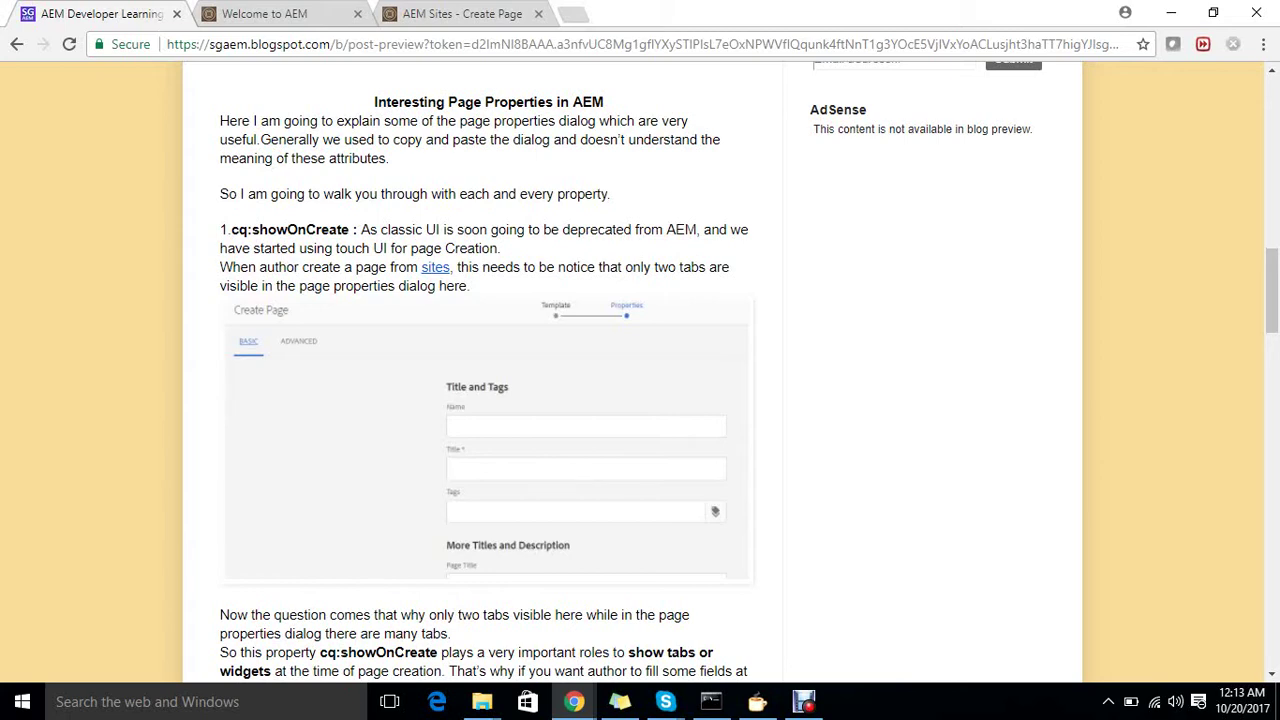
- Load localhost:4502/aem/start.html in the browser tab that shows the AEM Create Page wizard
left_click(572, 14)
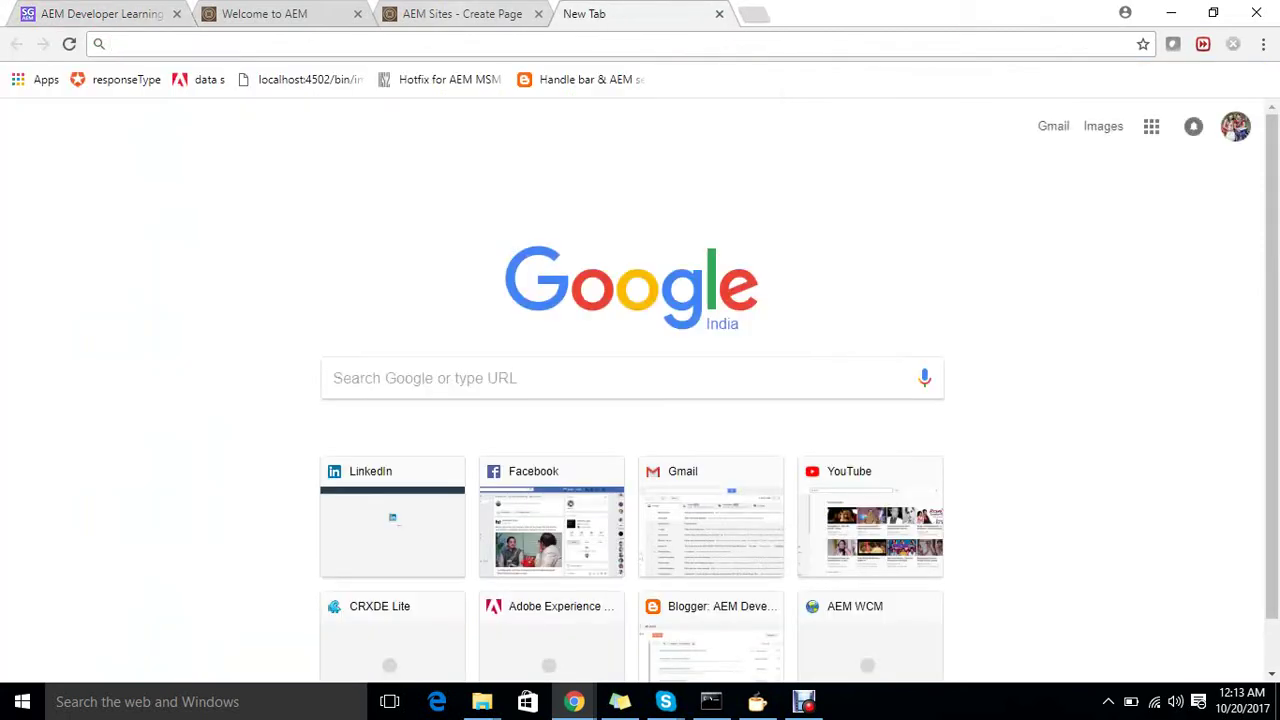
left_click(719, 14)
left_click(512, 12)
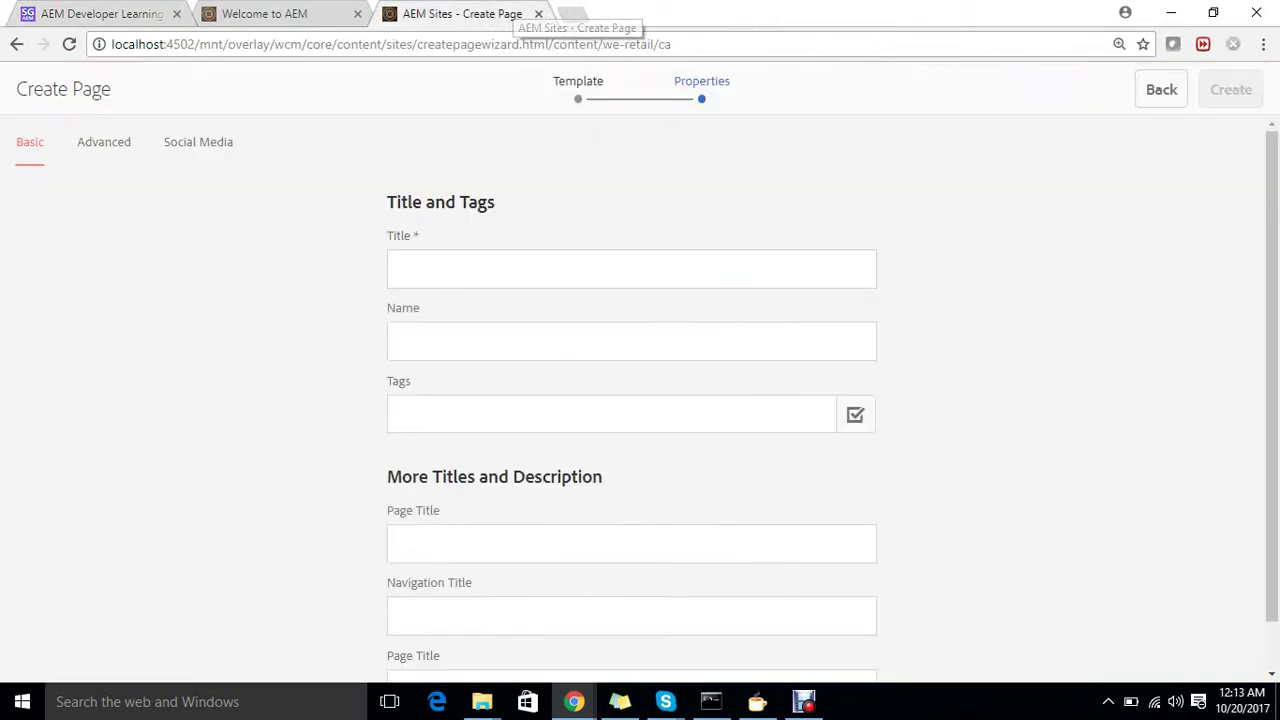
left_click_drag(211, 44, 680, 44)
key("BackSpace")
key("BackSpace")
key("BackSpace")
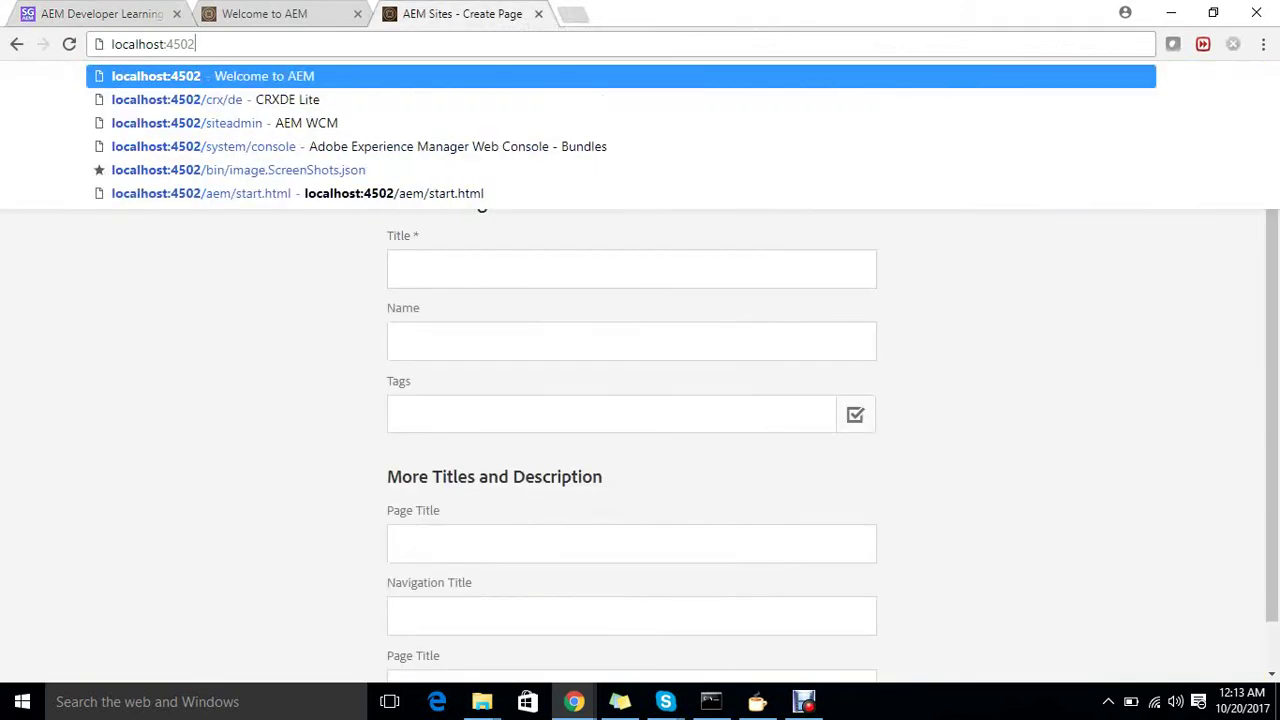
type("/aem/start.html")
key("Return")
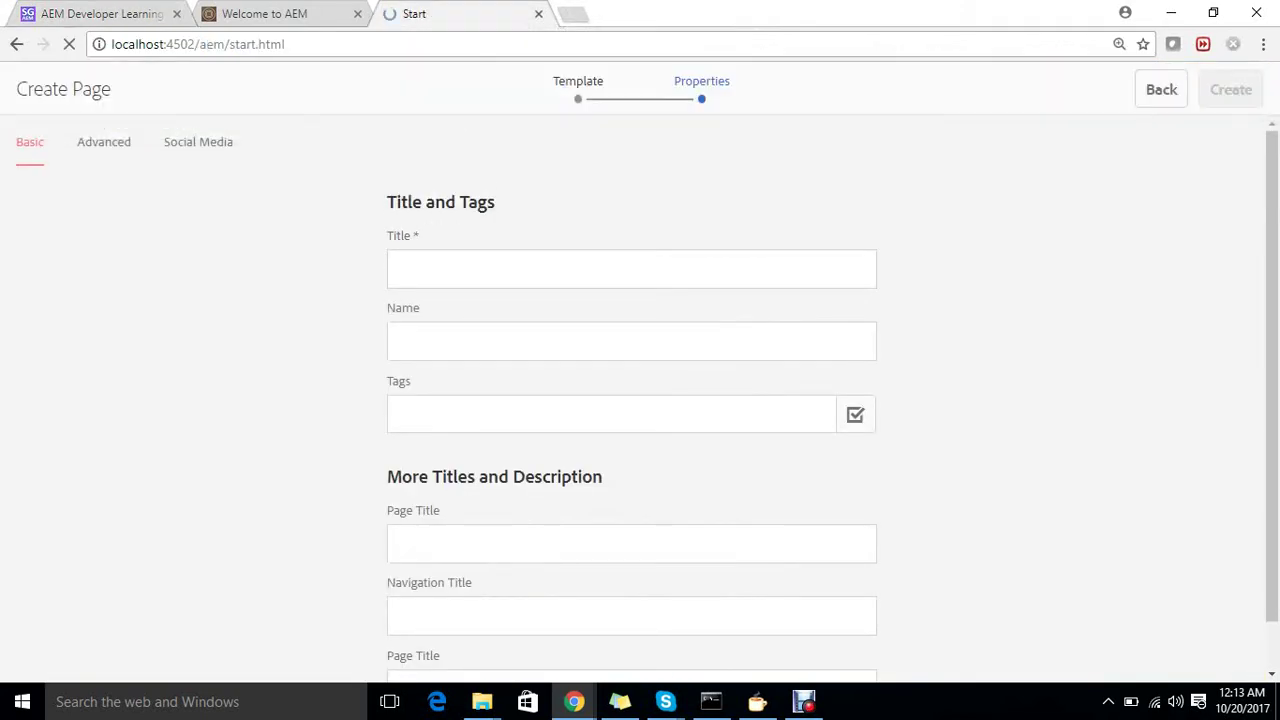
- Open Sites and browse to the English (en) branch under We.Retail and its ca site
left_click(539, 340)
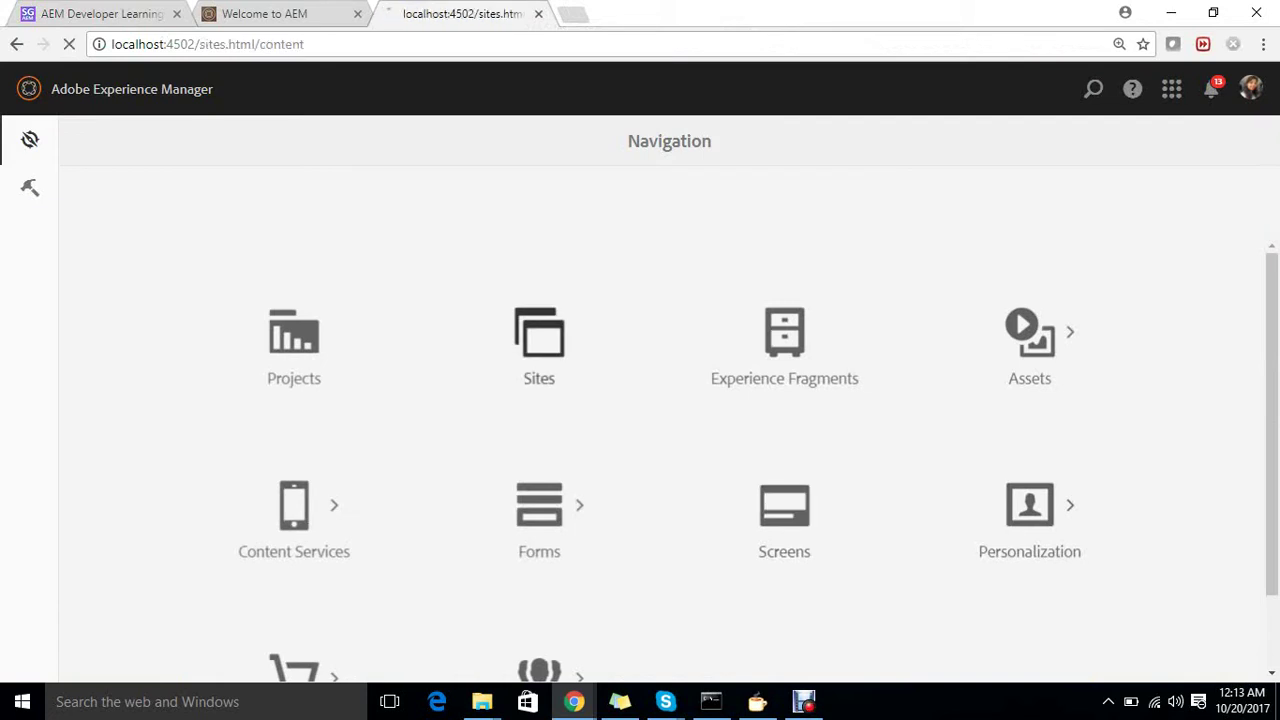
left_click(150, 338)
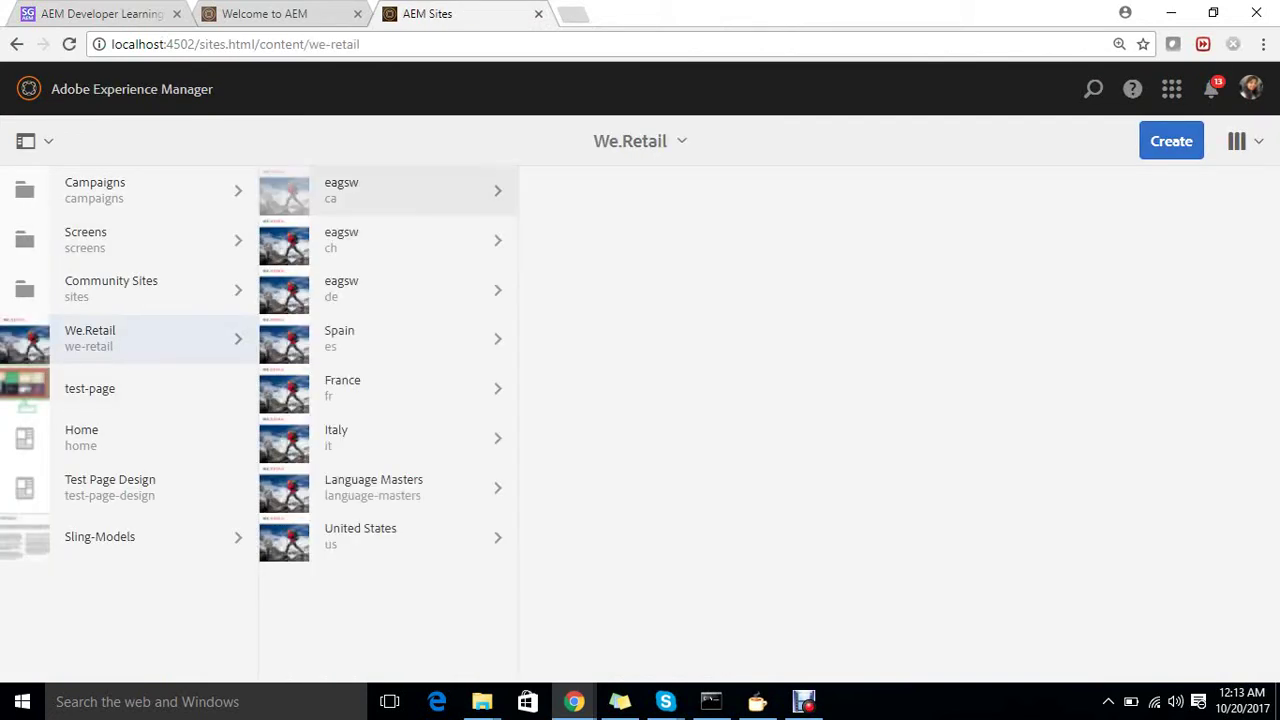
left_click(410, 190)
left_click(655, 190)
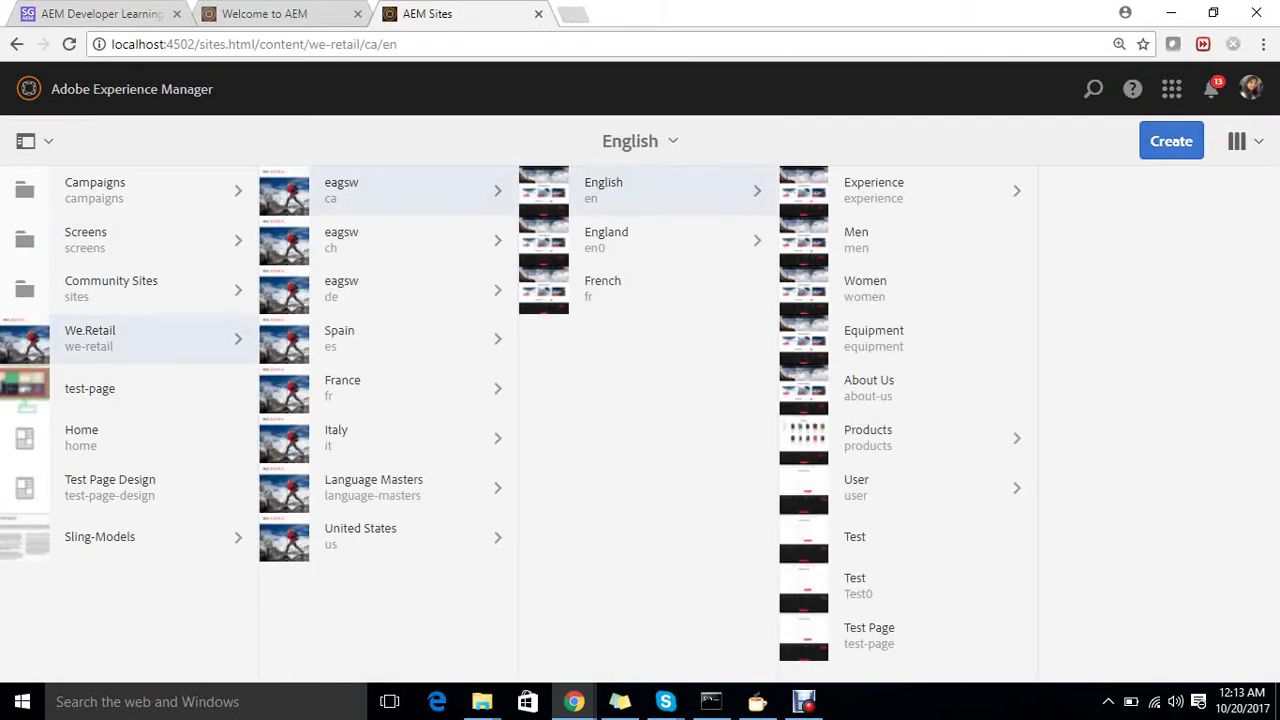
- Begin a new page under English with the Content Page template and proceed to its properties
left_click(1171, 141)
left_click(1030, 186)
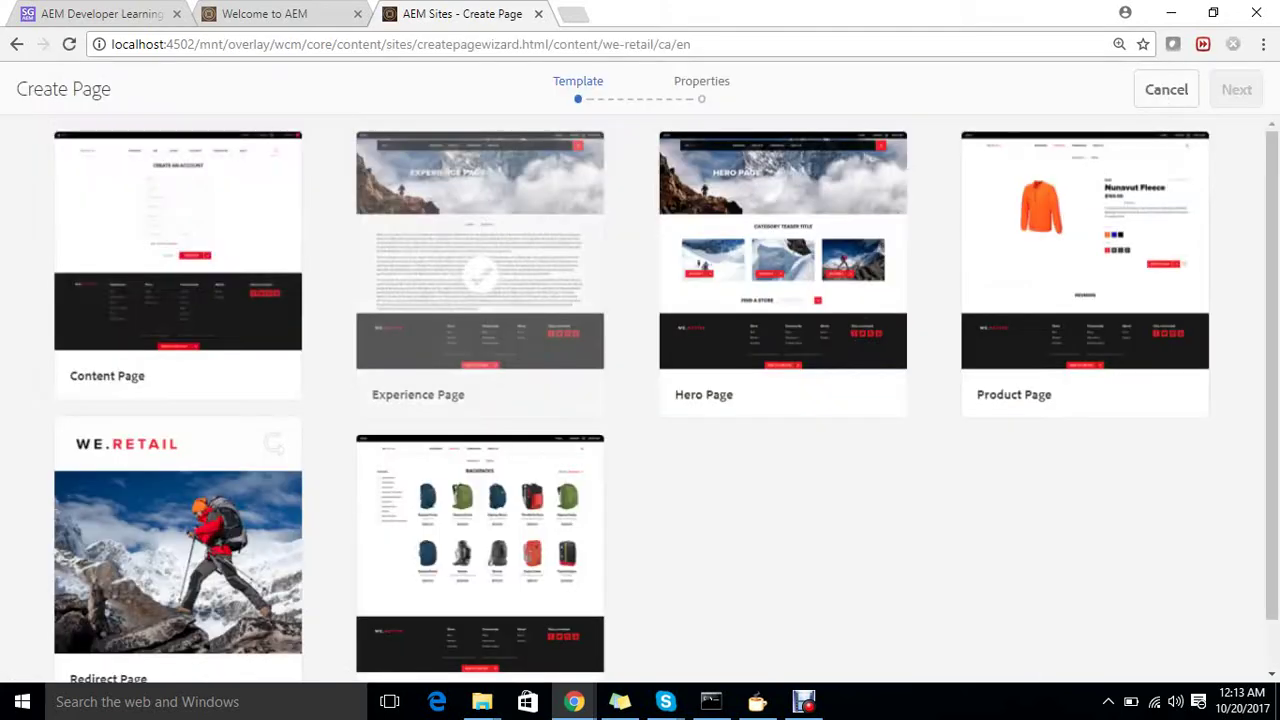
left_click(175, 270)
left_click(1236, 89)
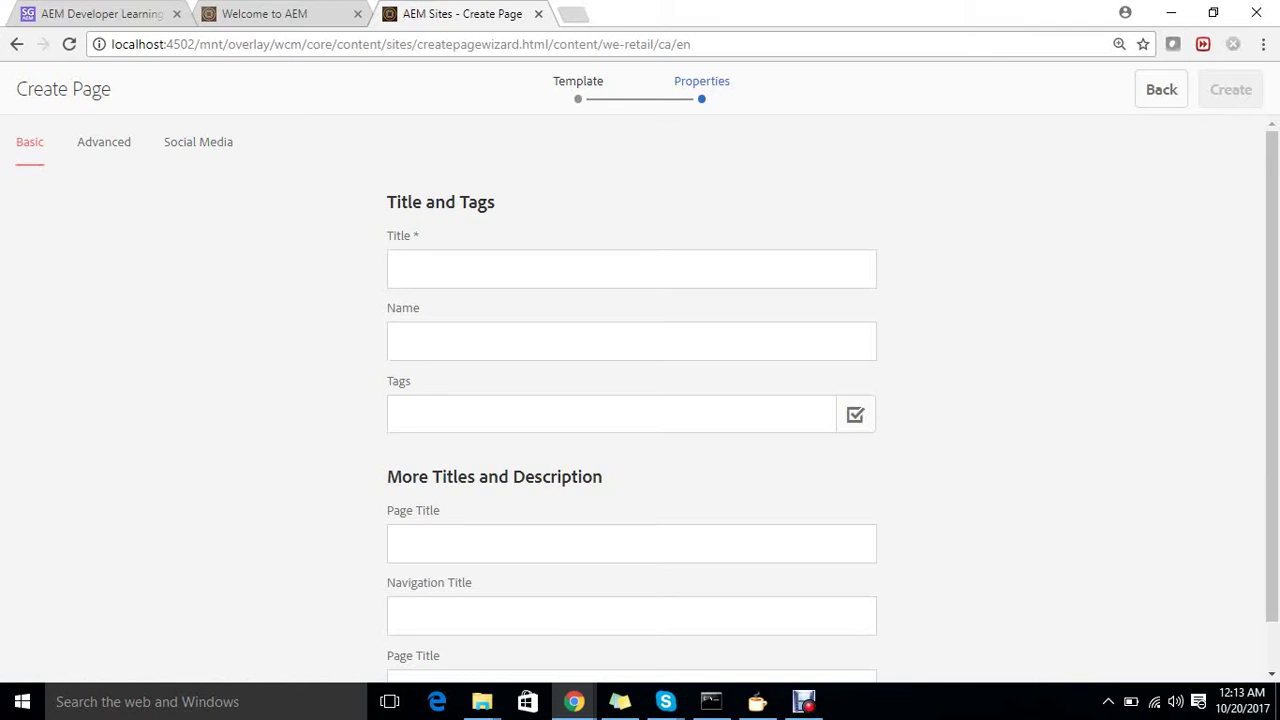
- Title the page with a first name followed by "Test", then create and open it
left_click(631, 269)
type("Test")
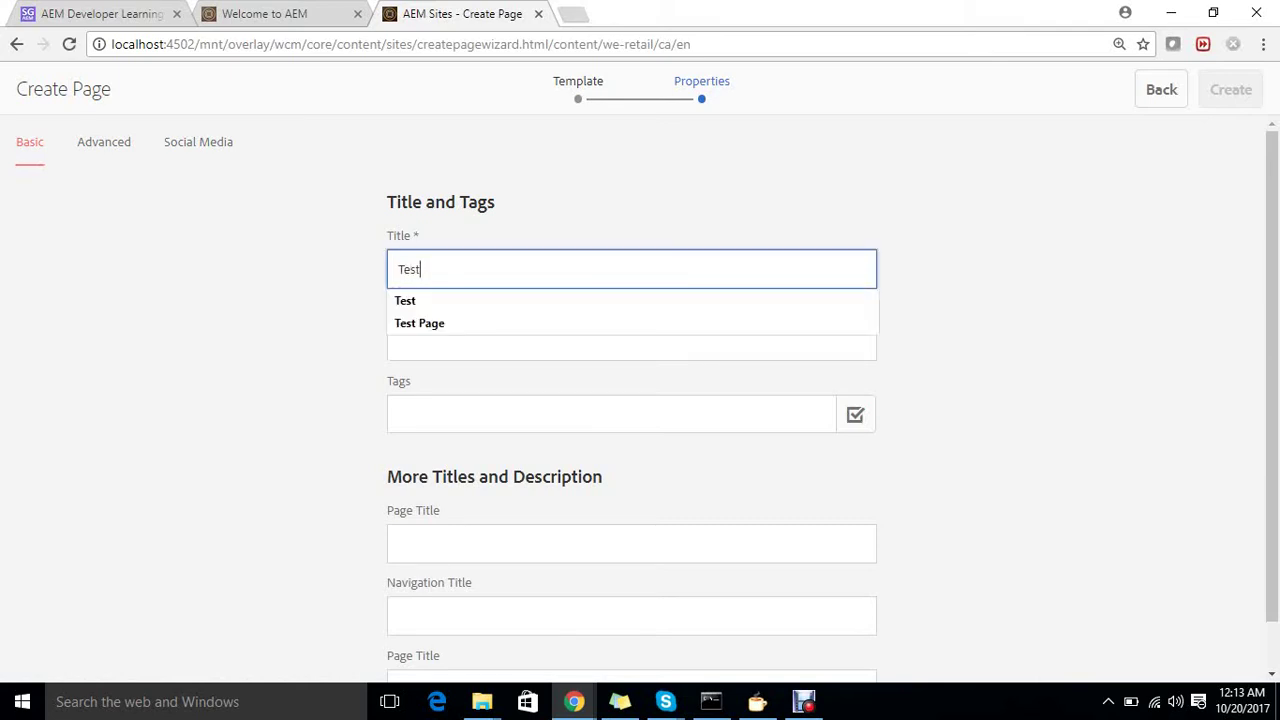
key("BackSpace")
key("BackSpace")
key("BackSpace")
key("BackSpace")
type("Shiva")
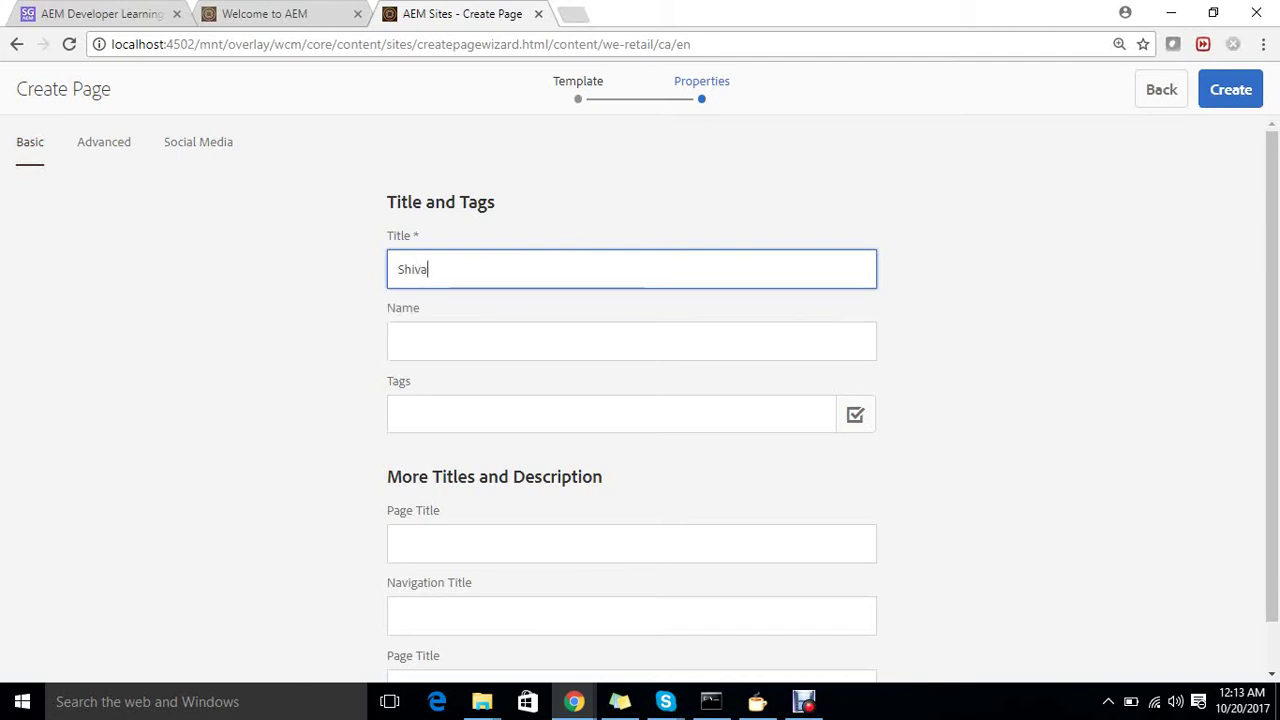
type("ni Test")
left_click(631, 341)
left_click(1231, 89)
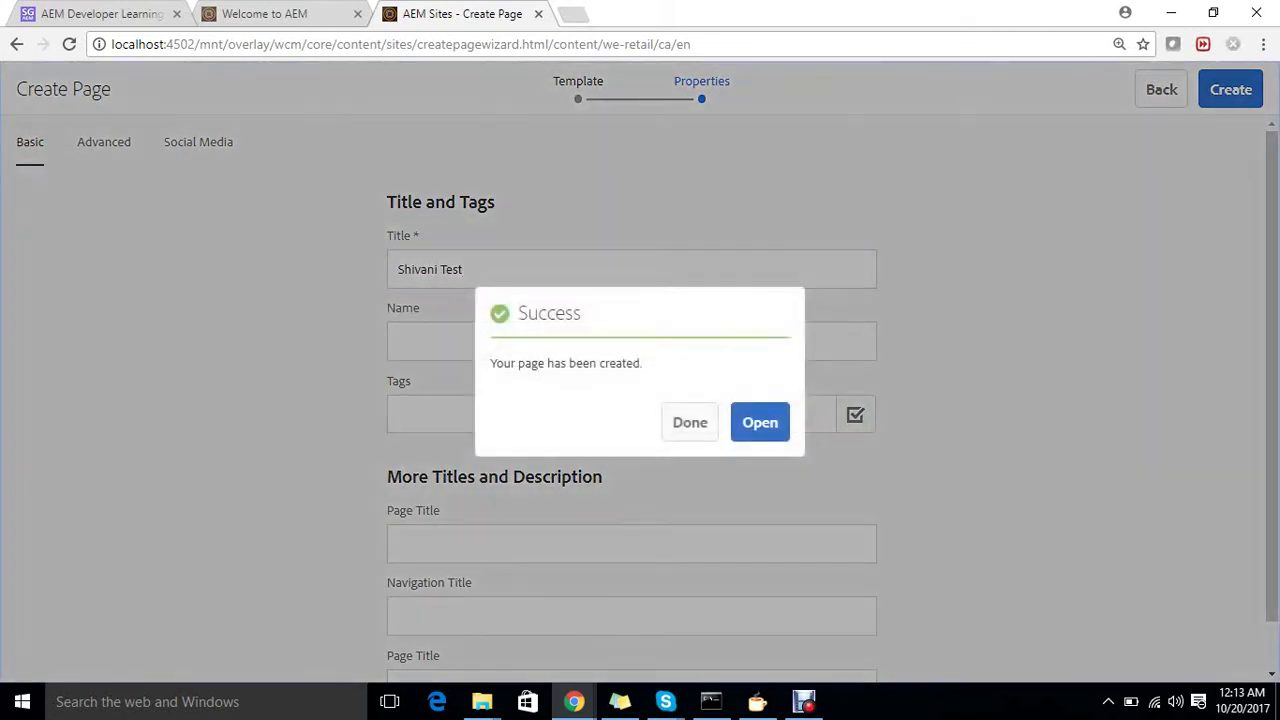
left_click(760, 422)
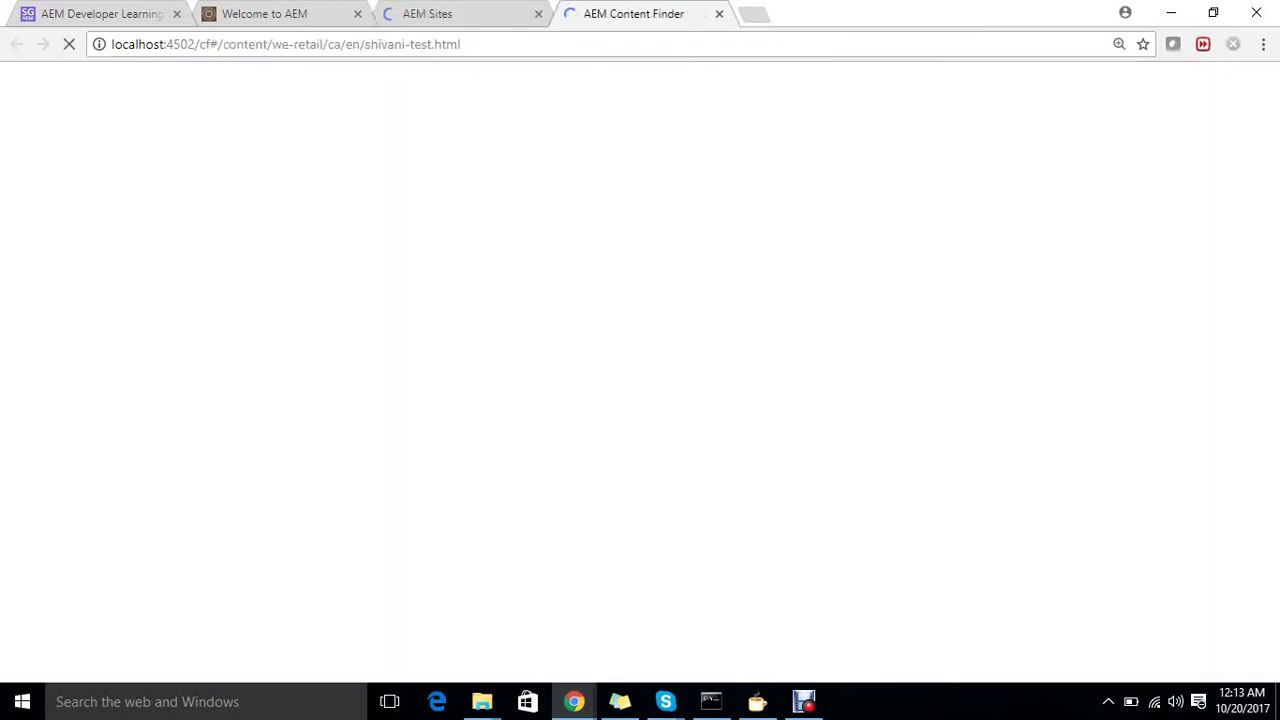
- Copy the new page's content path from its address and load CRXDE Lite at localhost:4502/crx/de in the Welcome to AEM tab
left_click_drag(219, 44, 428, 44)
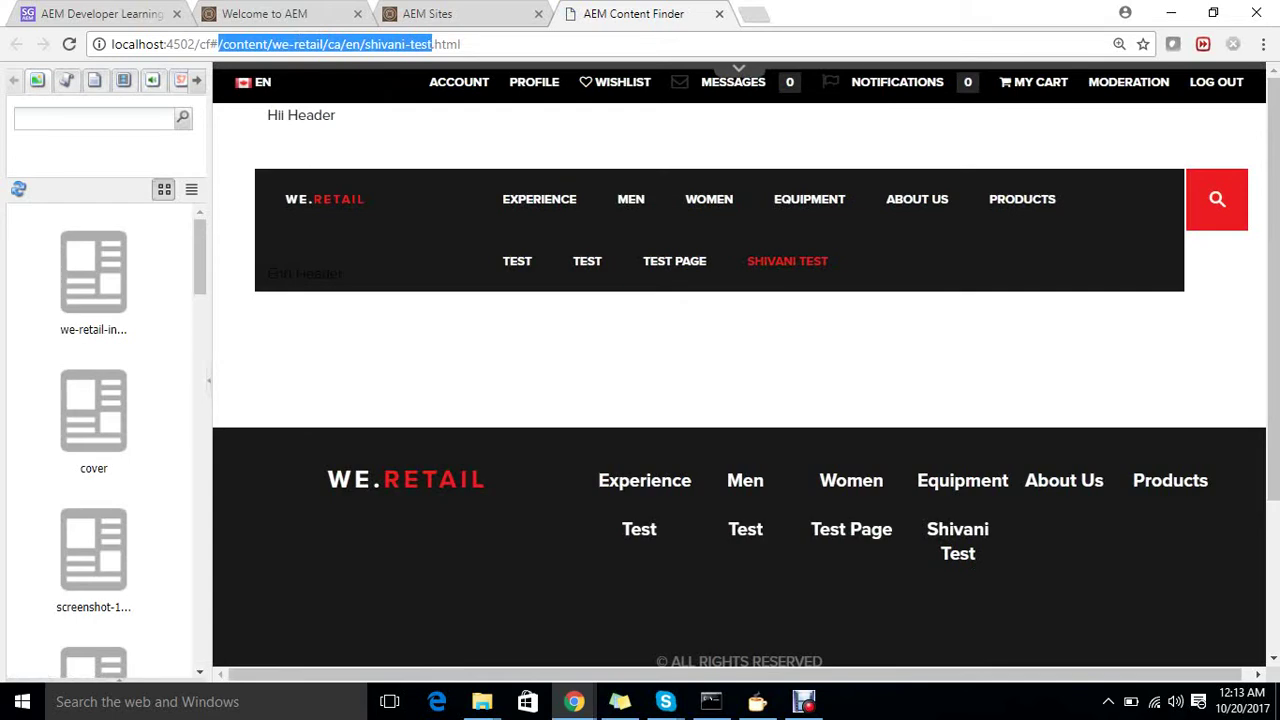
left_click(265, 13)
left_click_drag(188, 44, 404, 44)
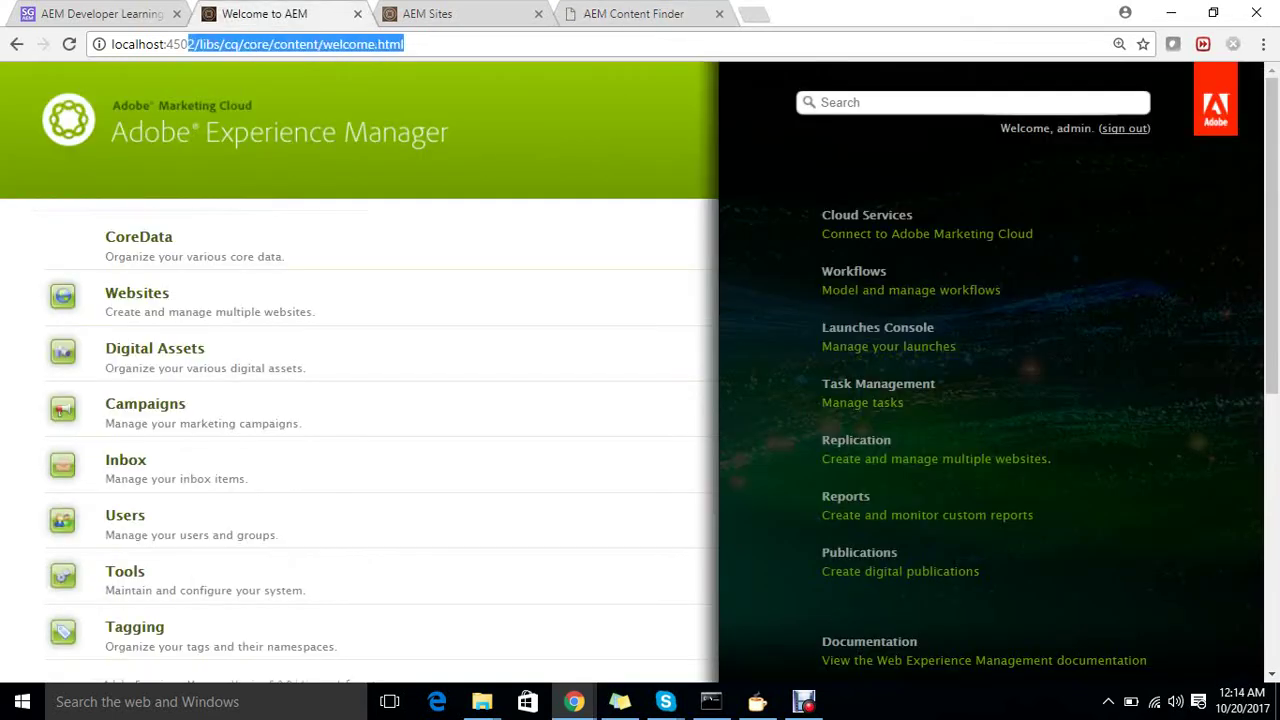
key("BackSpace")
type("2/cr")
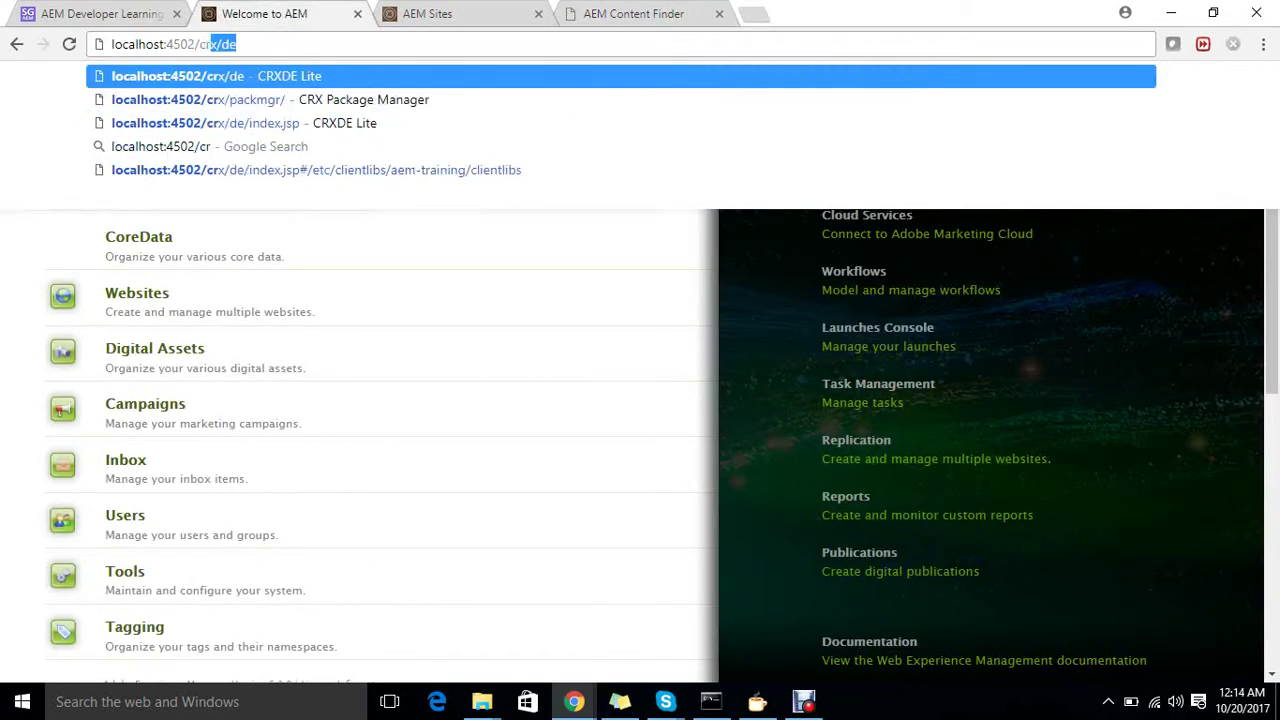
key("Return")
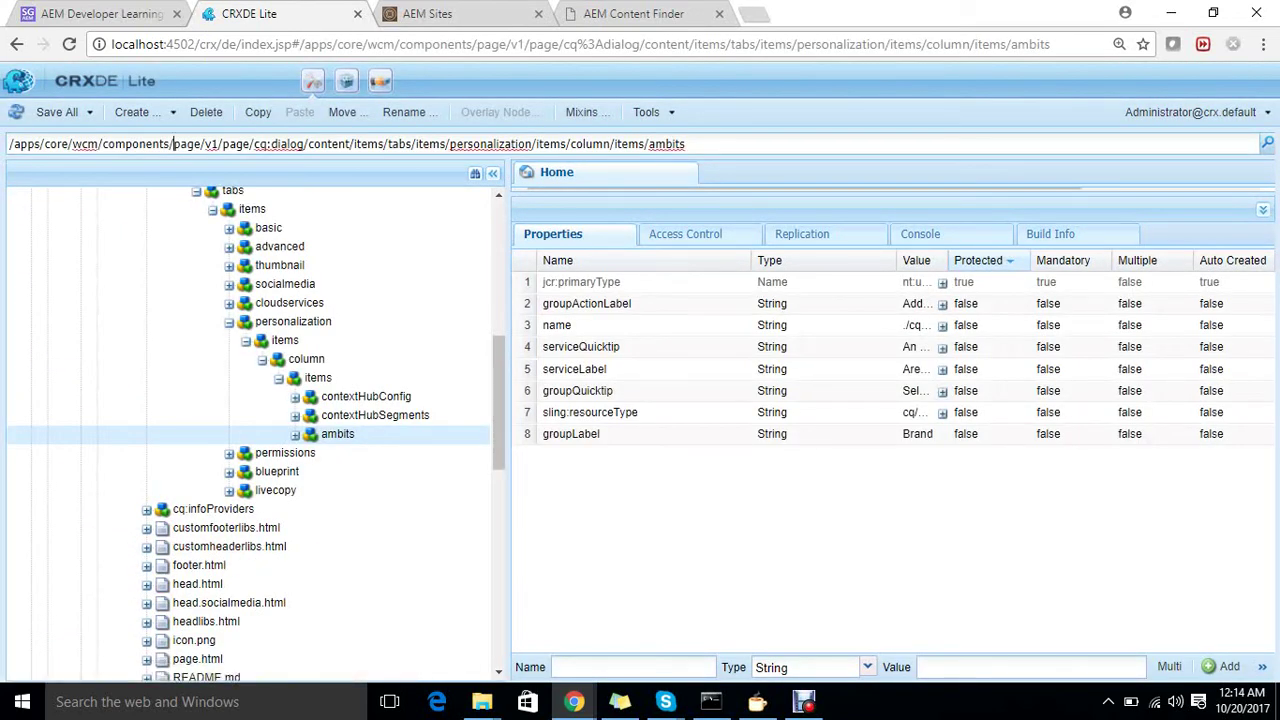
- Go to the new test page's path under /content/we-retail/ca/en in the repository and select its jcr:content node
triple_click(188, 144)
type("/content/we-retail/ca/en/shivani-test")
key("Return")
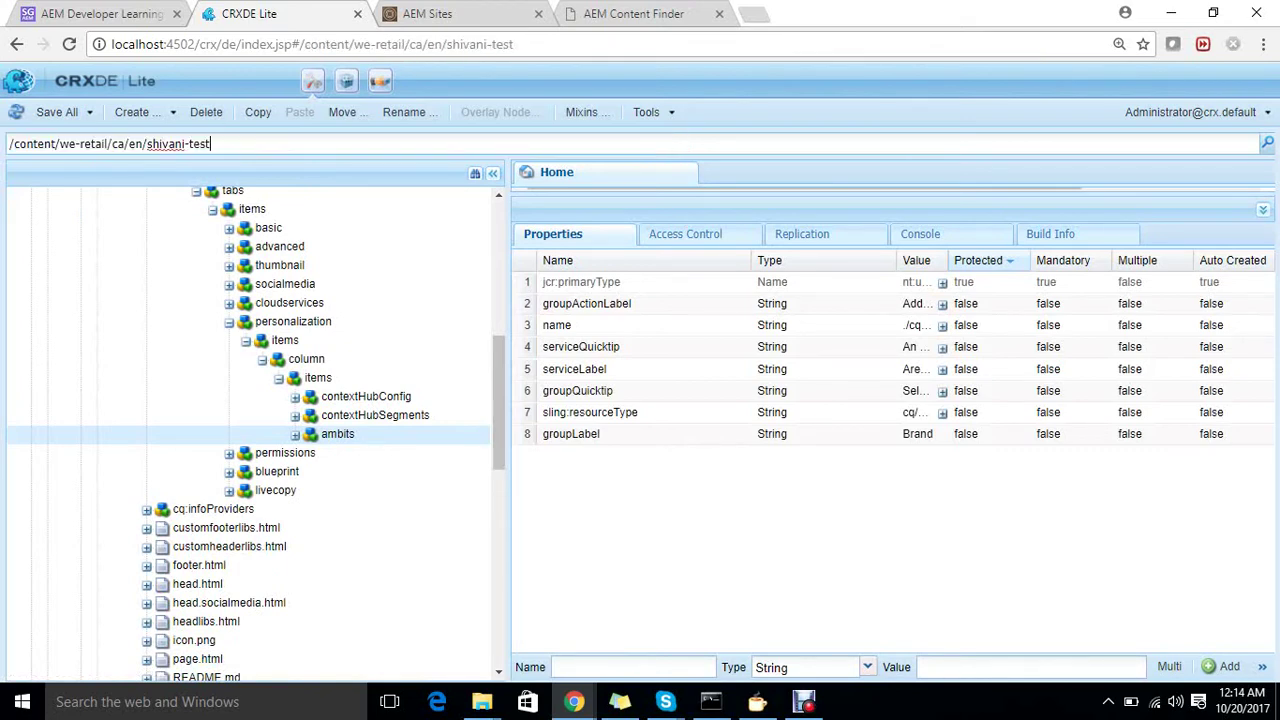
left_click(97, 434)
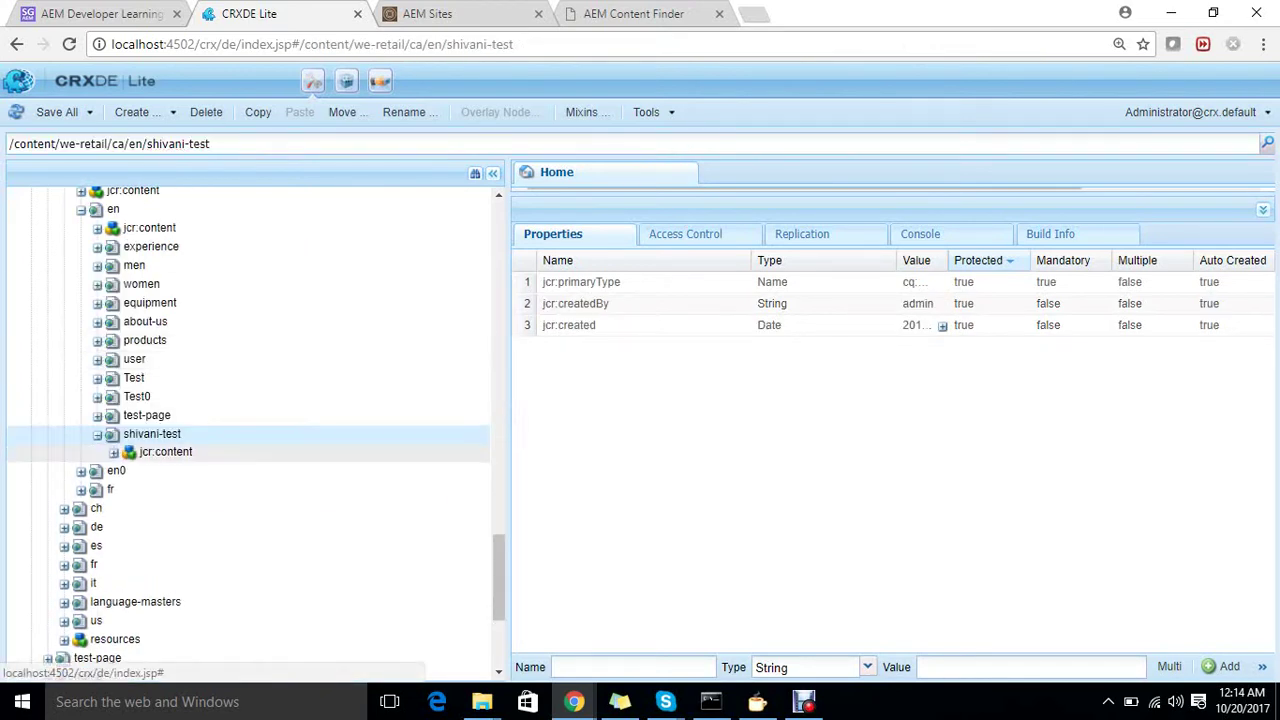
left_click(165, 452)
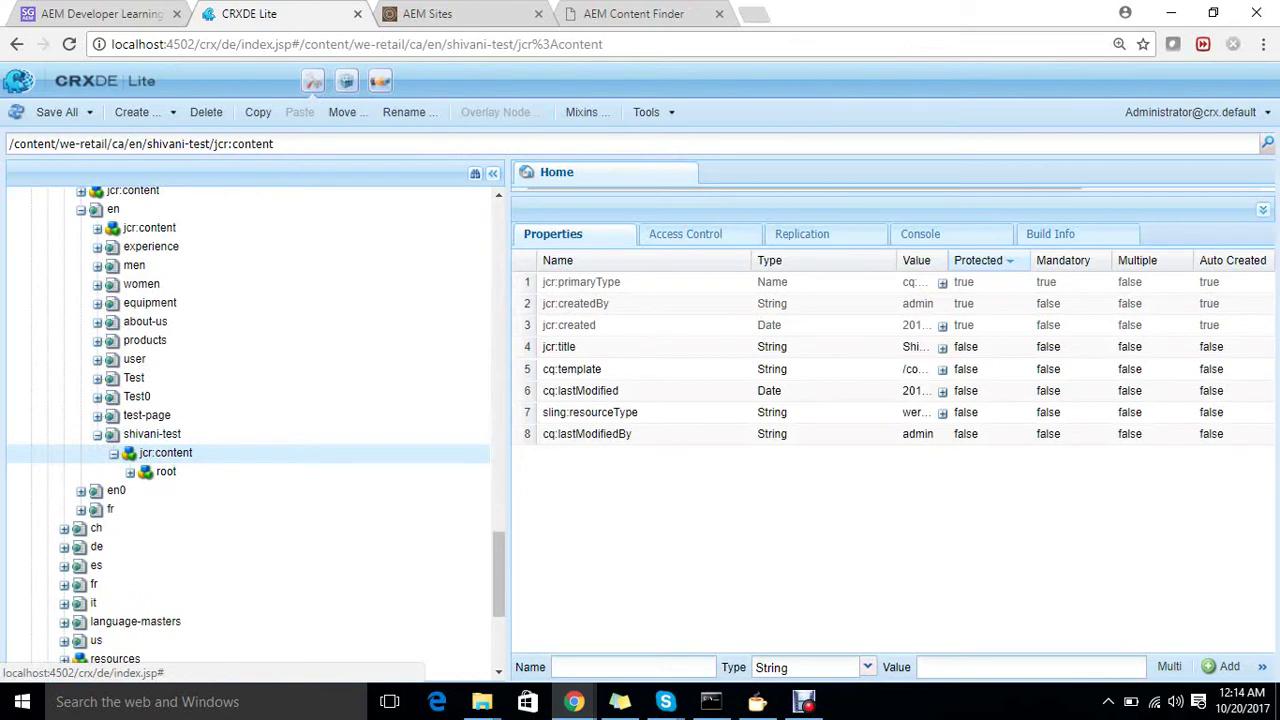
- Take the sling:resourceType value of the page's content node and go to /apps/weretail/components/structure/page
double_click(912, 412)
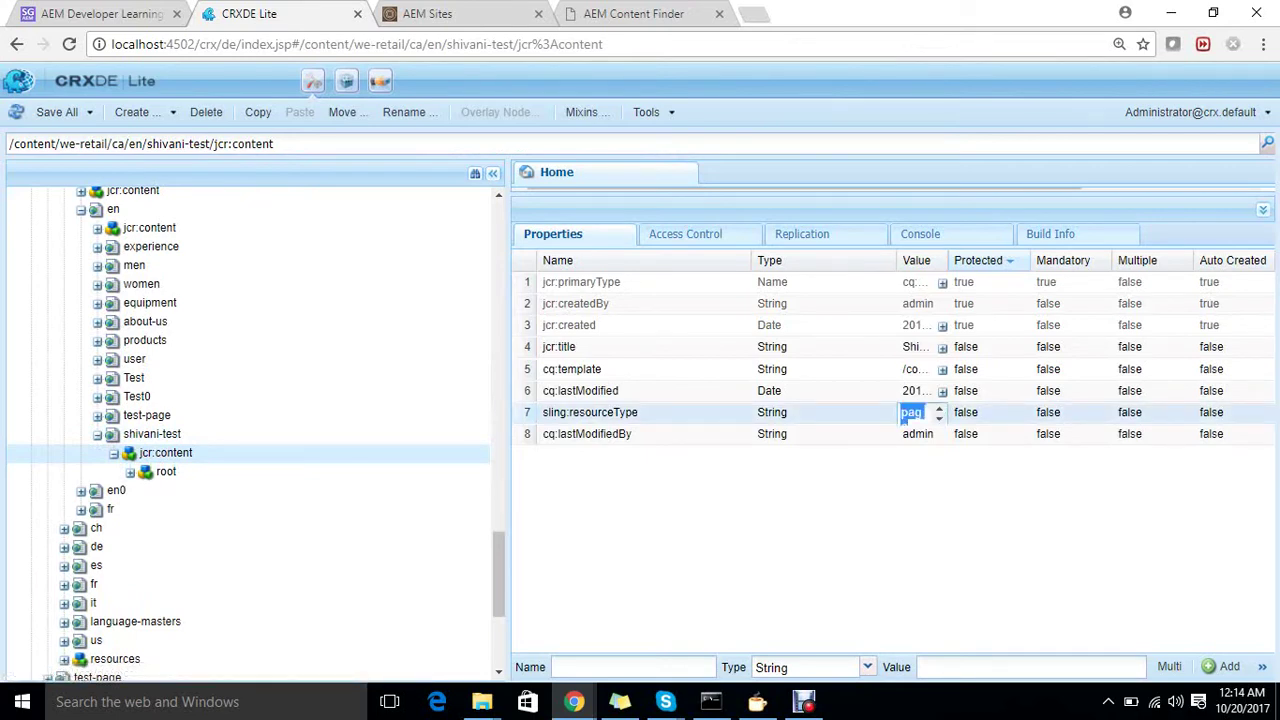
key("Escape")
left_click(275, 144)
key("ctrl+a")
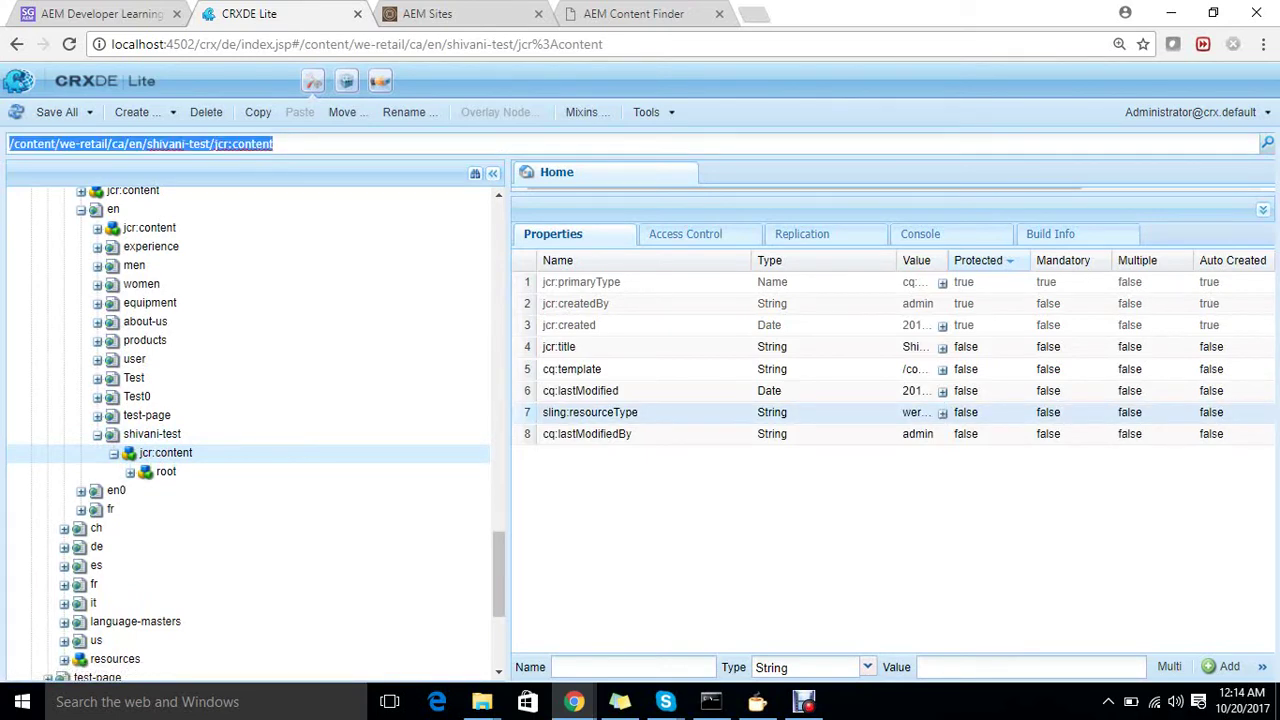
type("/apps/")
type("weretail/components/structure/page")
key("Return")
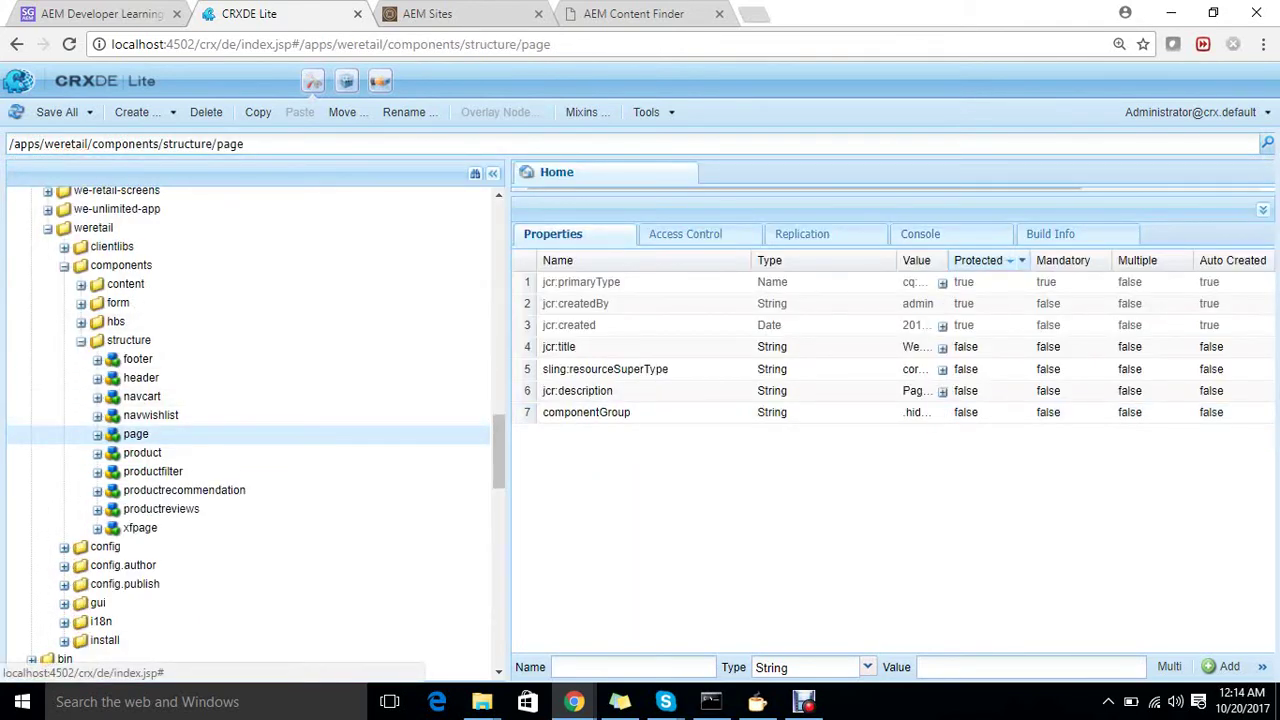
- Widen the Value column and copy the sling:resourceSuperType value of the We.Retail page component
left_click_drag(949, 260, 1154, 260)
double_click(1040, 370)
key("ctrl+c")
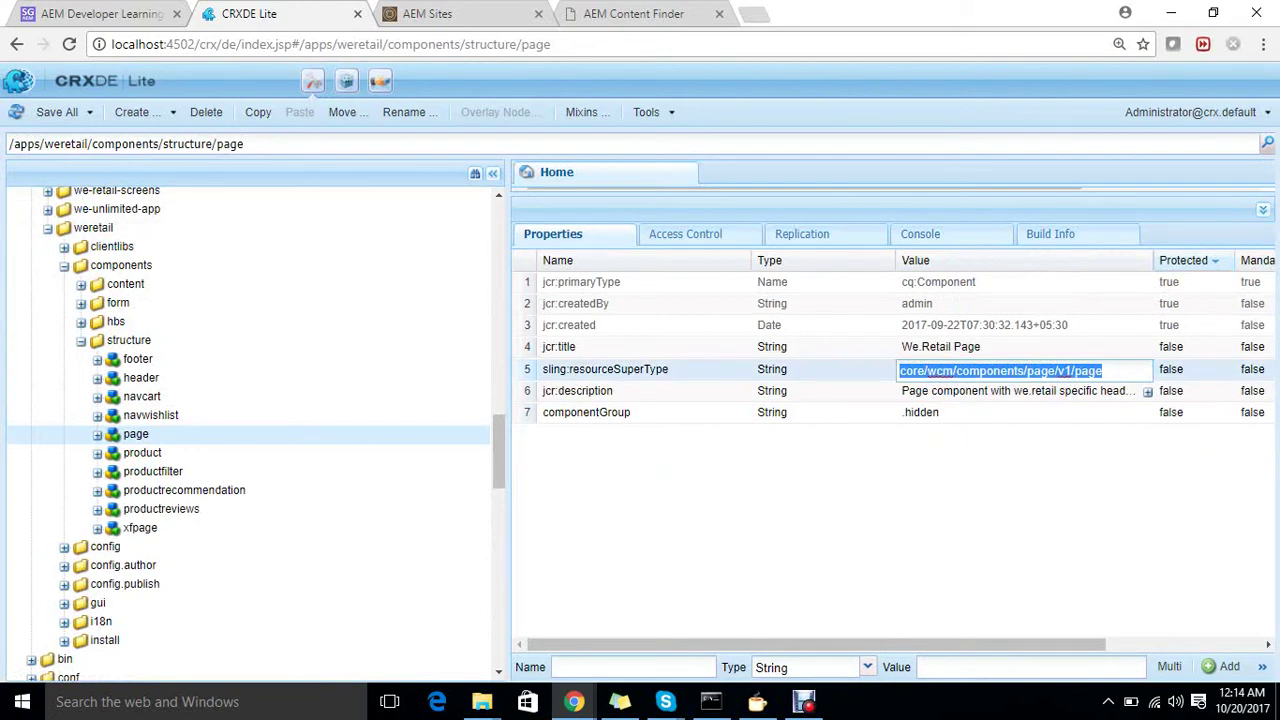
- Go to /apps/core/wcm/components/page/v1/page and collapse the personalization node among its cq:dialog tab items
left_click(136, 434)
left_click(246, 144)
key("ctrl+a")
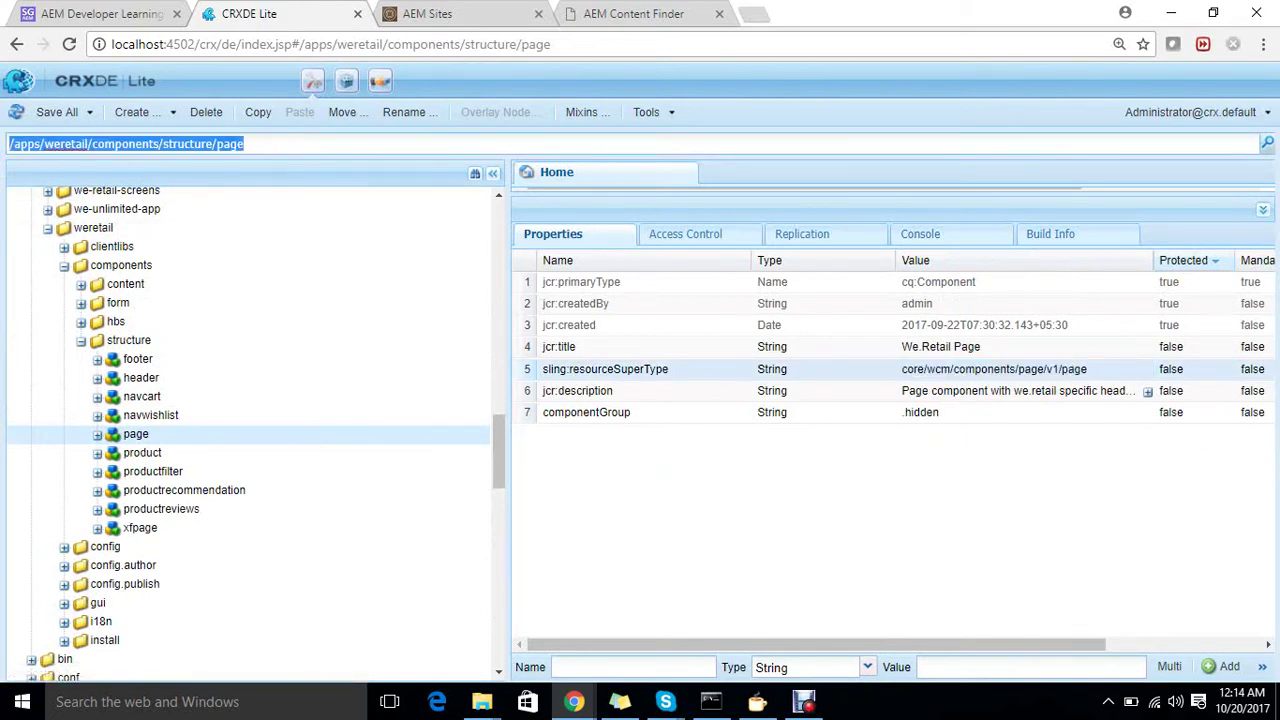
type("/apps/")
key("ctrl+v")
key("Return")
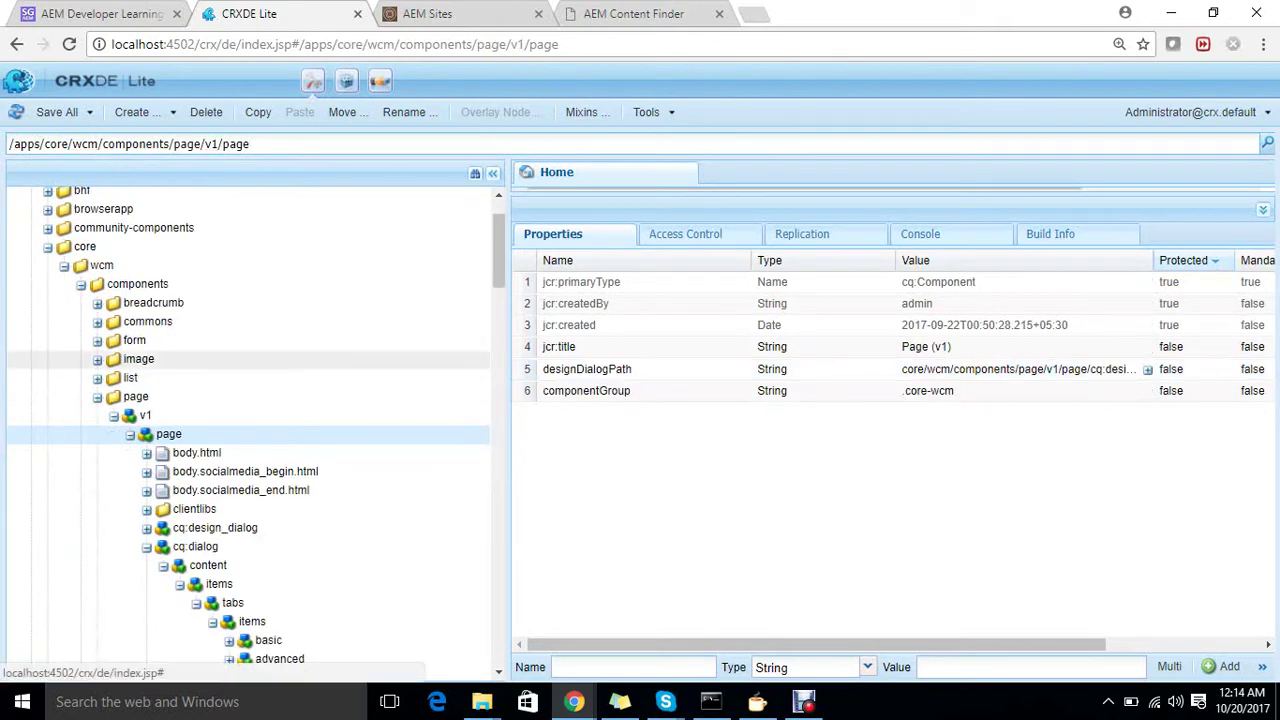
left_click_drag(499, 250, 499, 294)
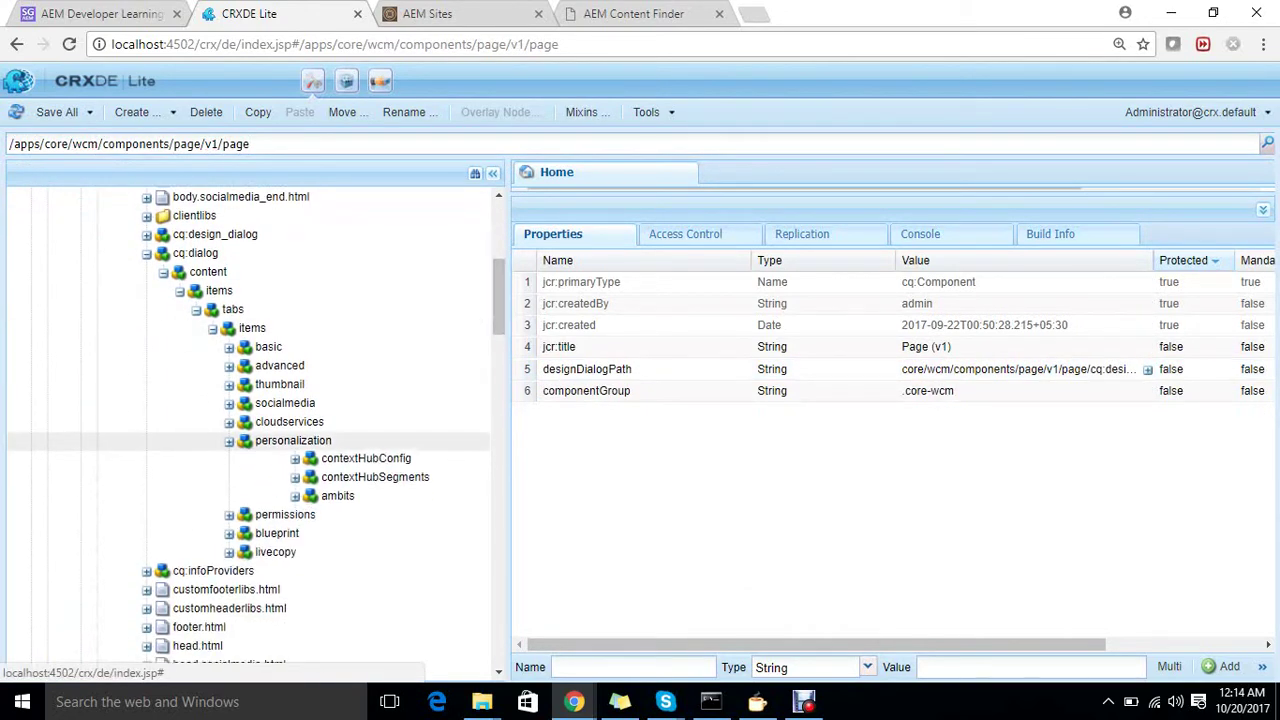
left_click(229, 440)
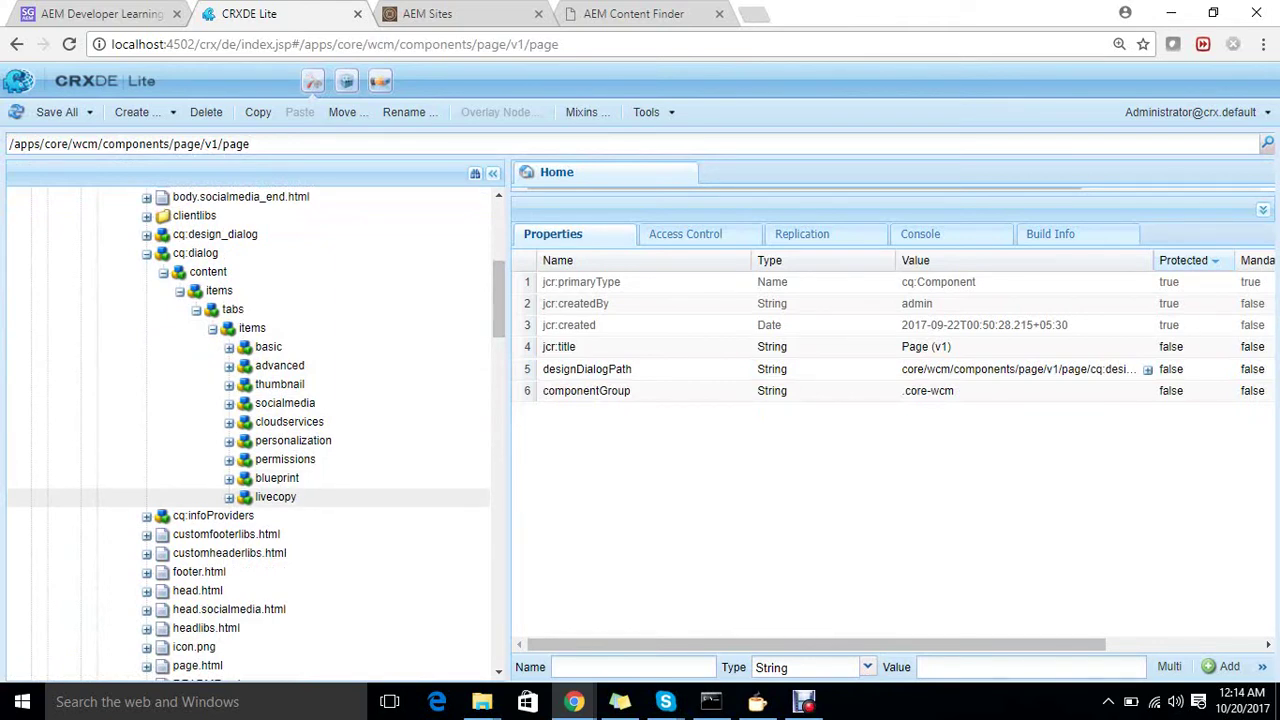
- Switch to AEM Sites and start another page under English from the Content Page template, up to its properties form
left_click(440, 14)
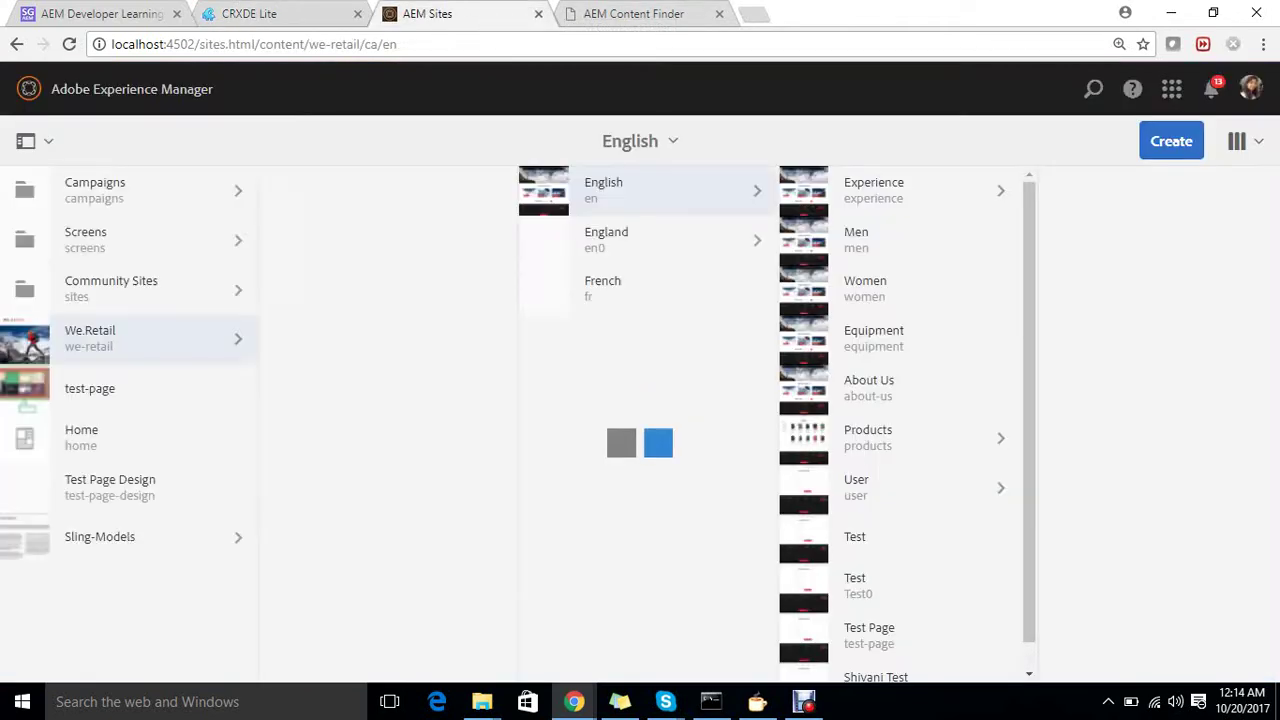
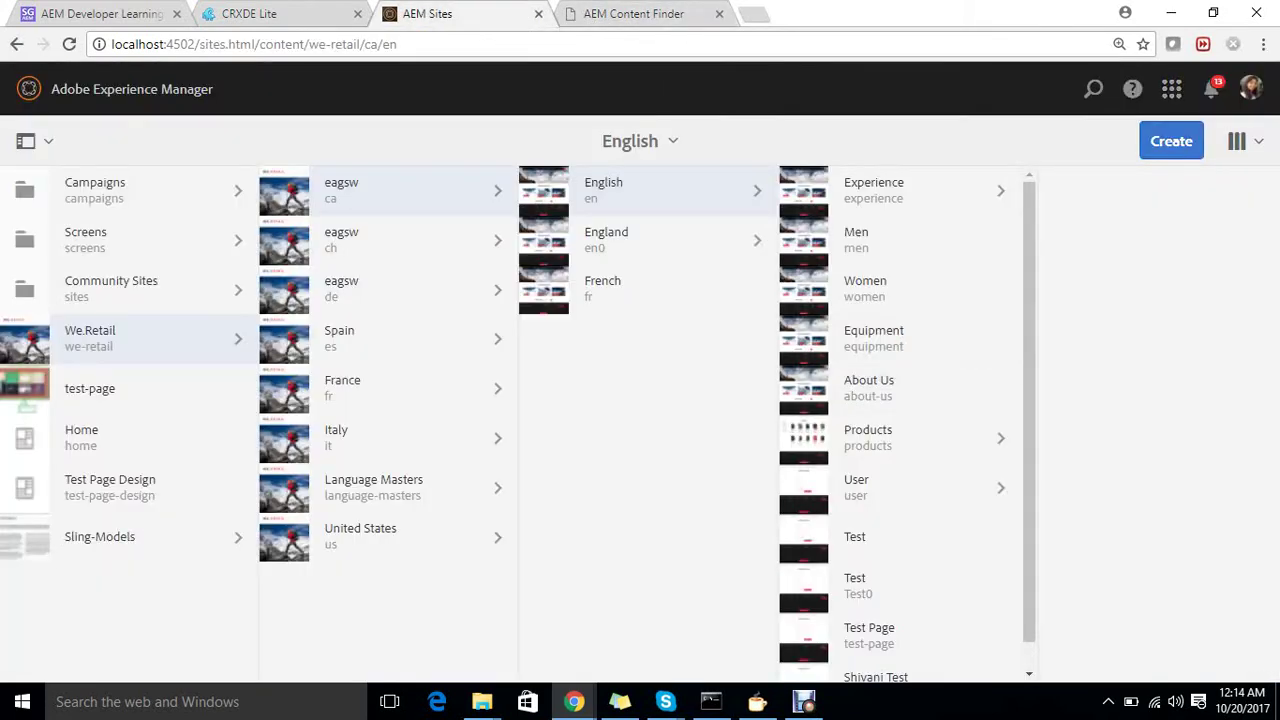
left_click(1171, 141)
left_click(1050, 187)
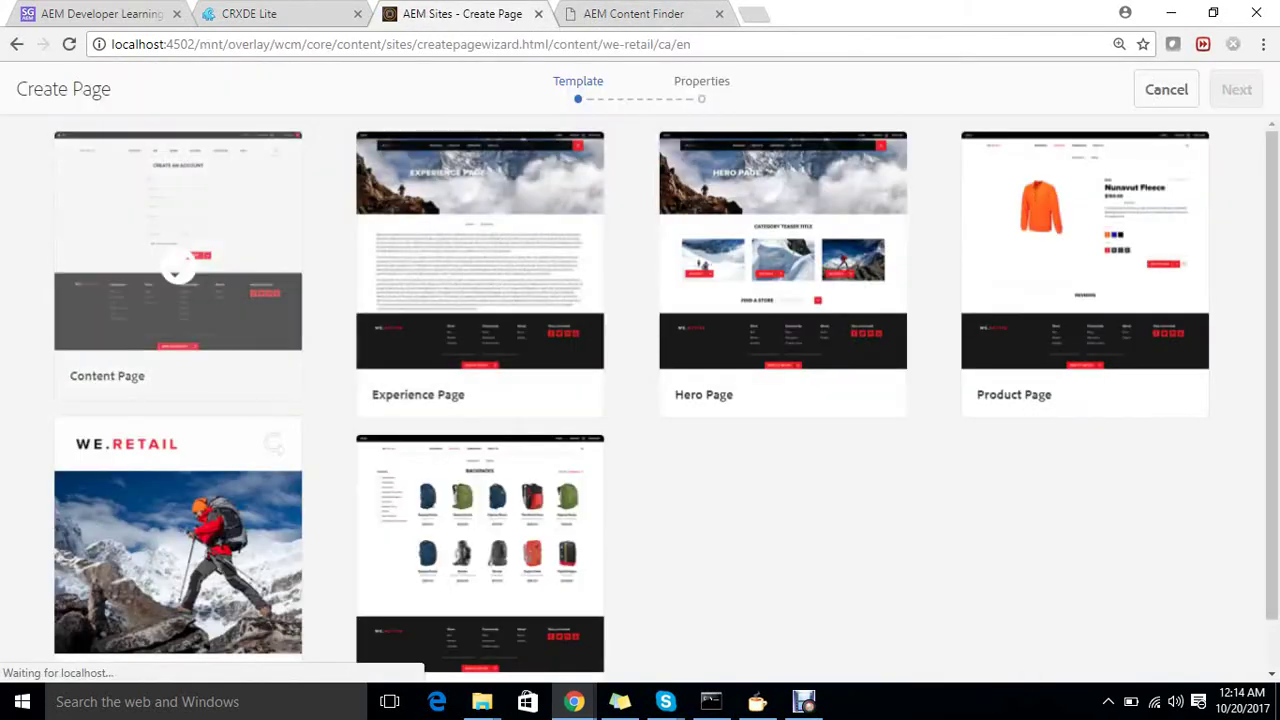
left_click(178, 266)
left_click(1236, 89)
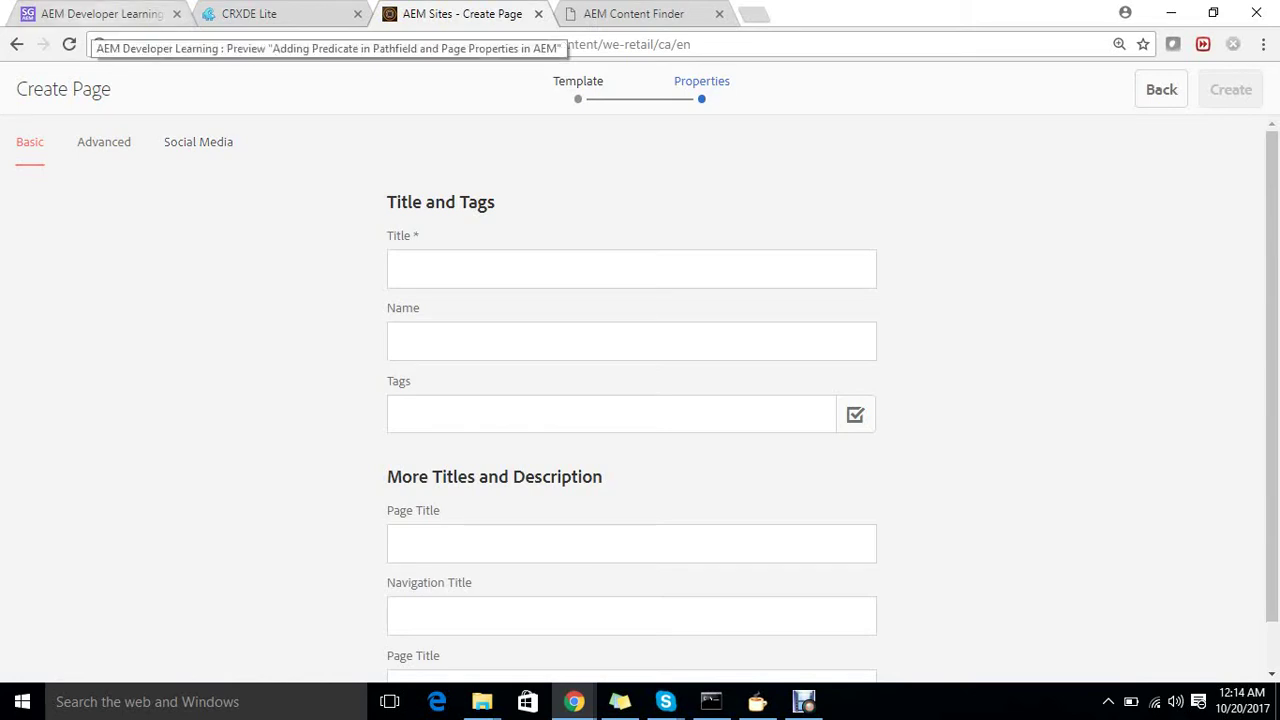
- Return to CRXDE Lite by way of the blog post and expand the dialog's personalization node to examine its cq:showOnCreate property
left_click(95, 14)
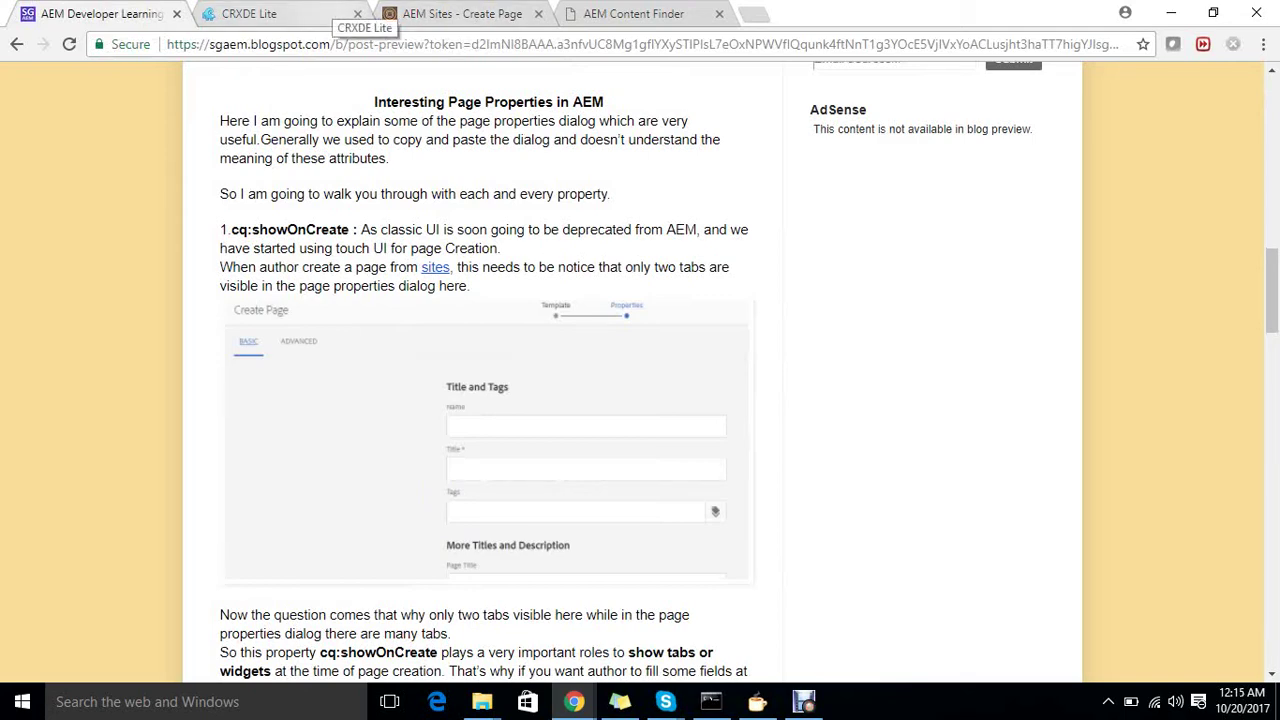
left_click(340, 14)
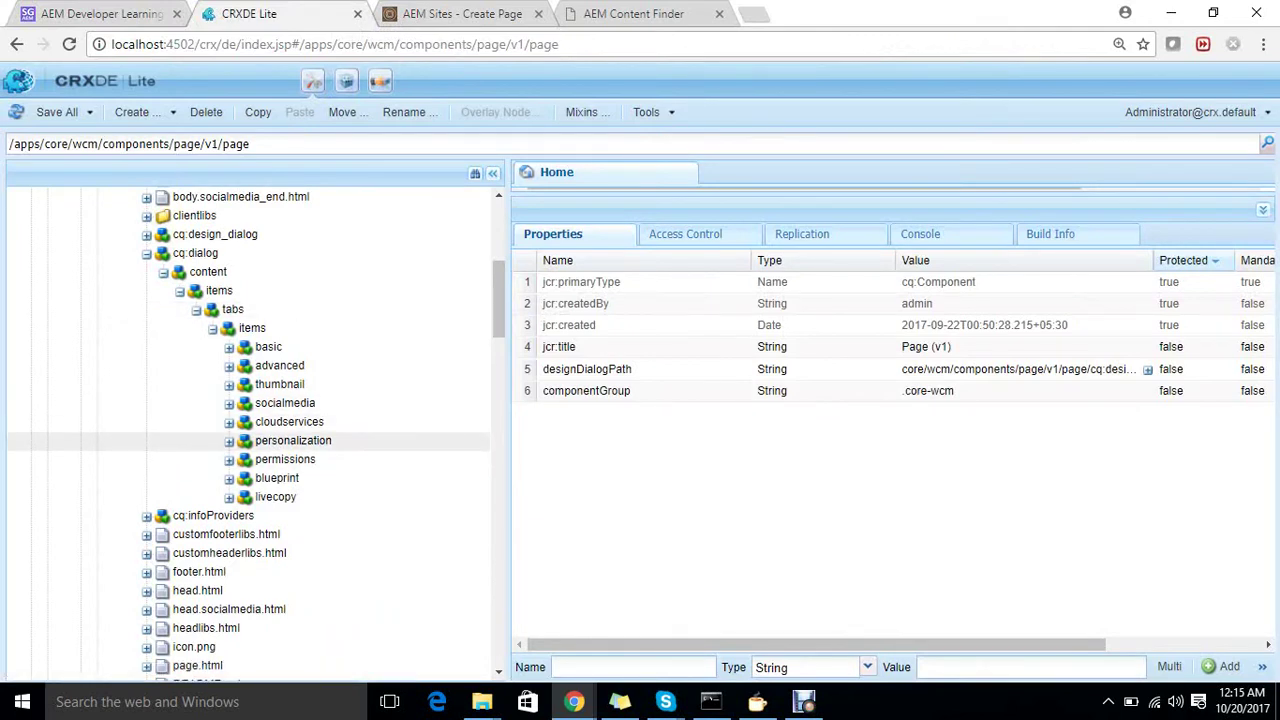
double_click(293, 440)
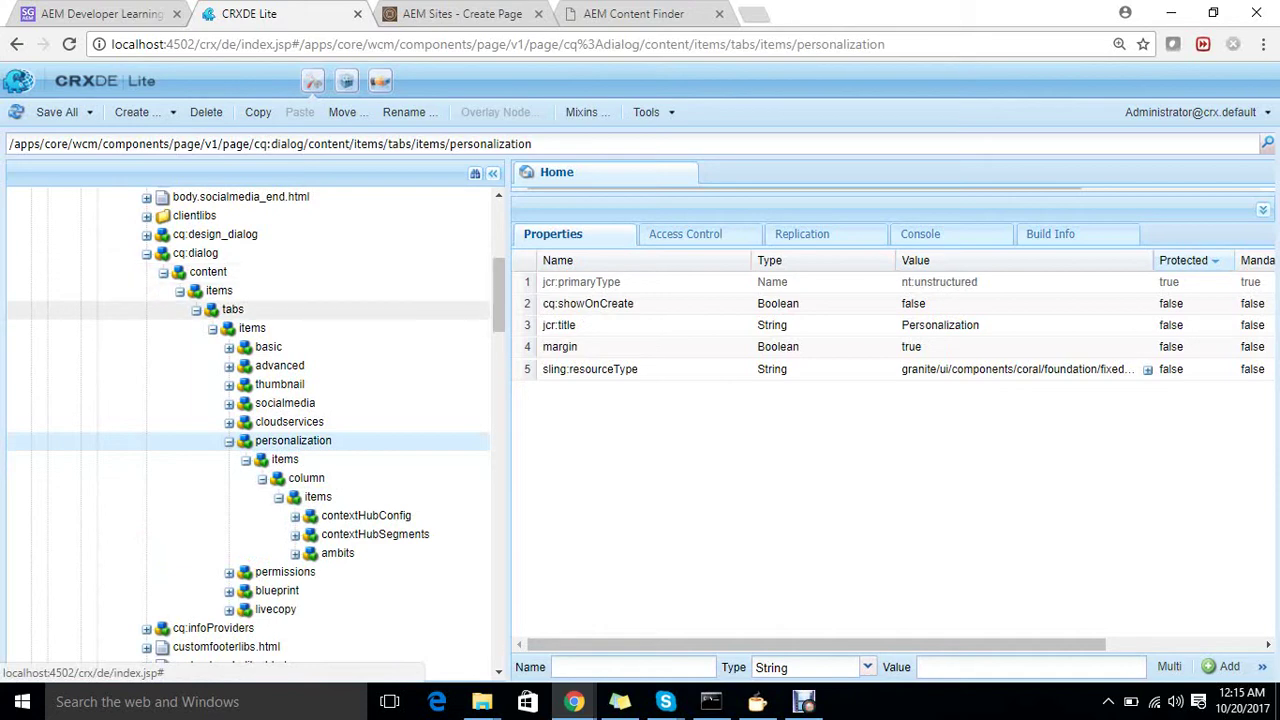
- Examine the permissions and blueprint nodes under the dialog's tab items, checking the blueprint's cq:showOnCreate property
scroll(250, 400, "down", 2)
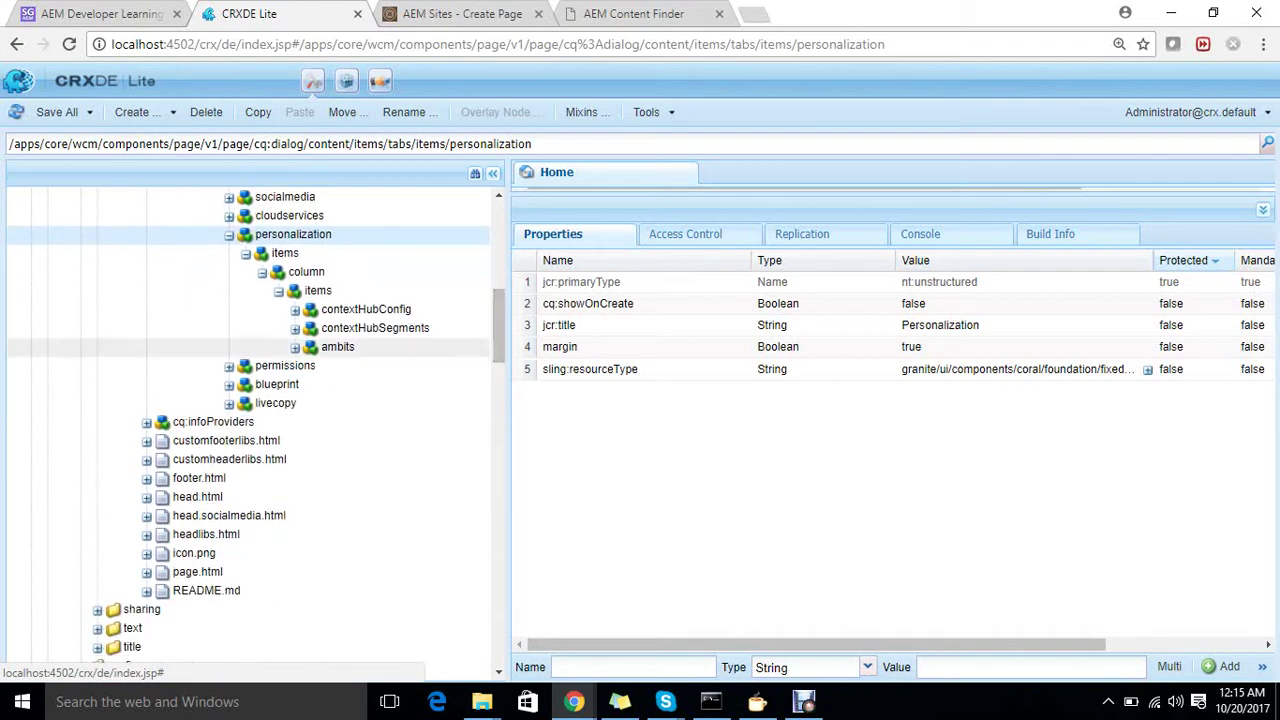
left_click(285, 365)
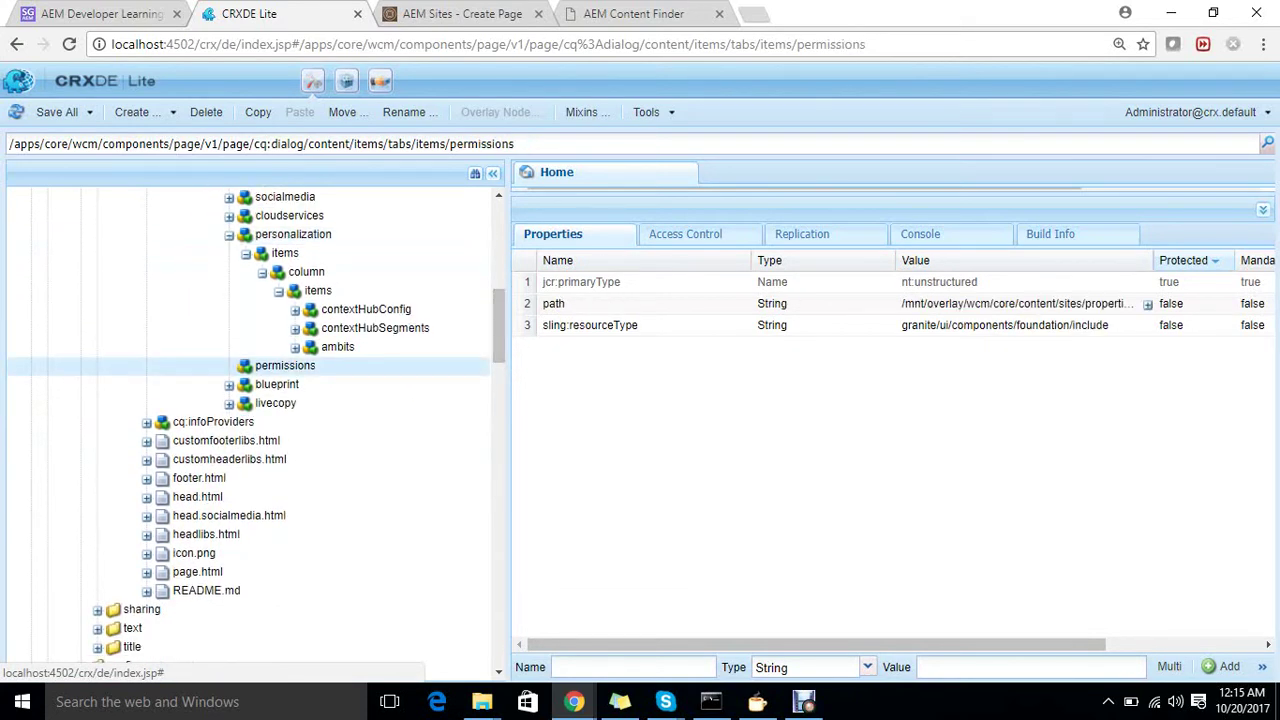
double_click(277, 384)
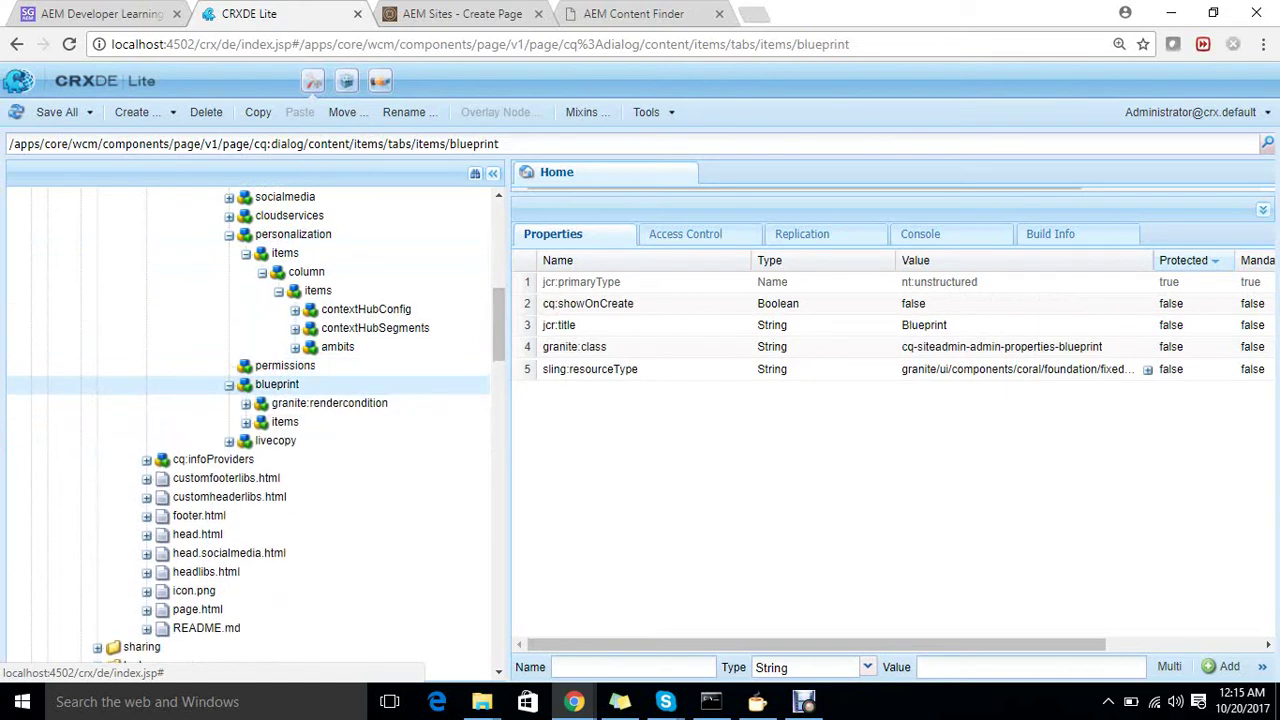
left_click(588, 304)
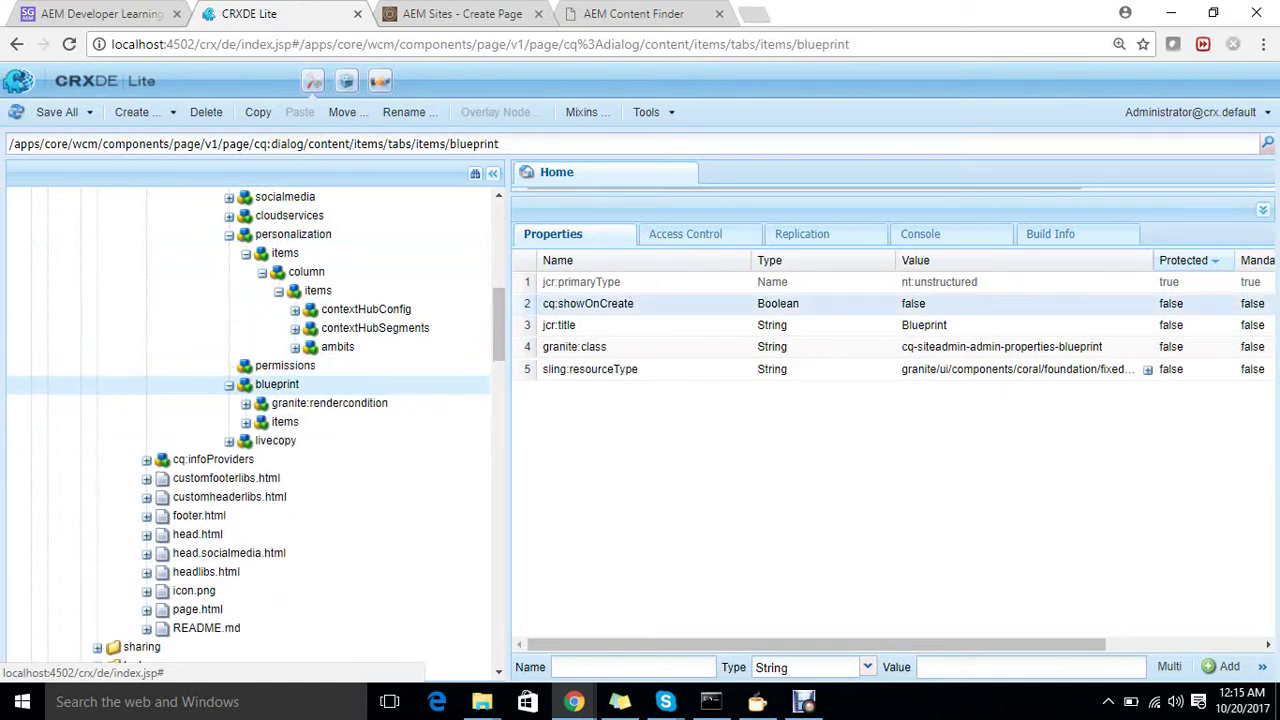
scroll(250, 424, "up", 1)
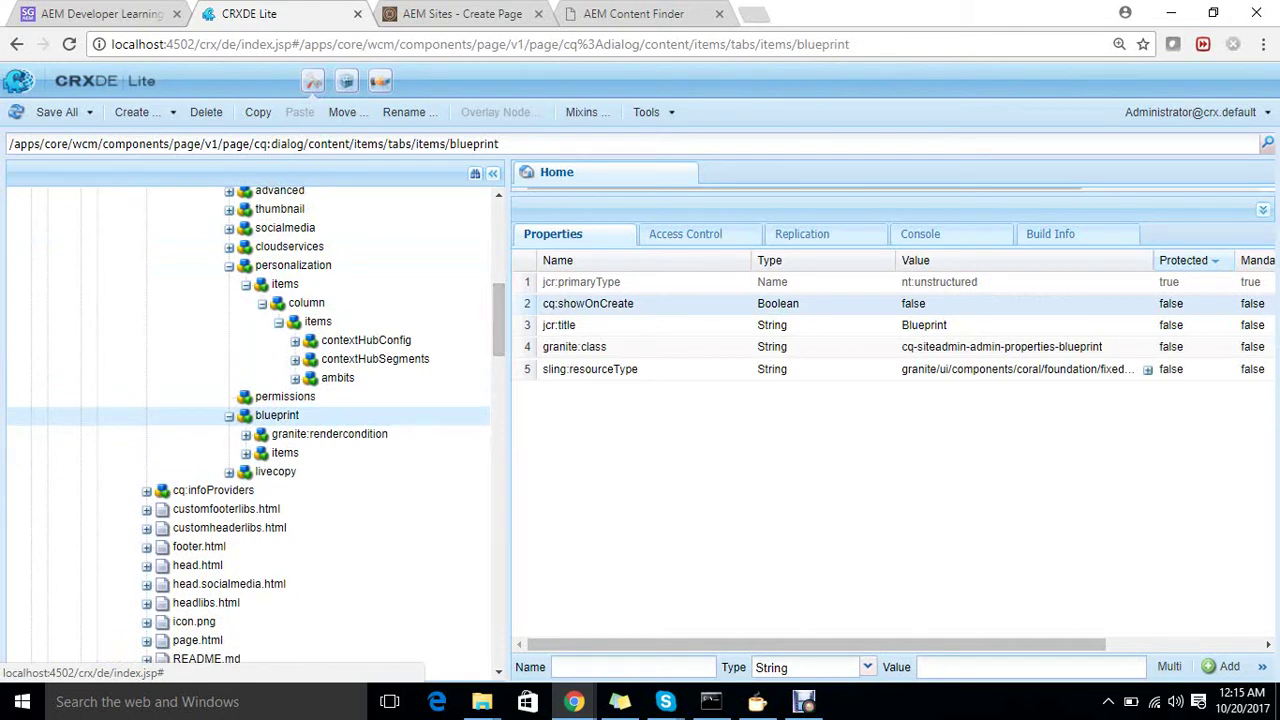
- Set cq:showOnCreate to true on the personalization node and save all changes
left_click(293, 265)
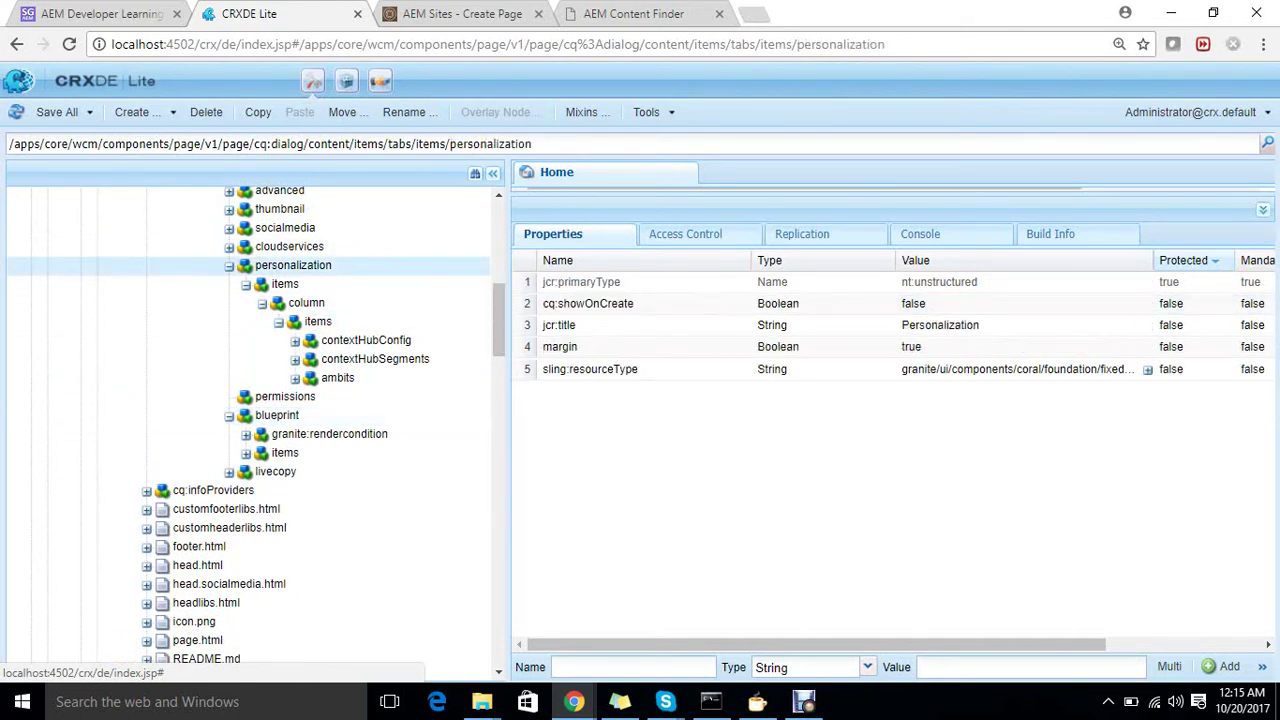
double_click(925, 304)
left_click(1144, 306)
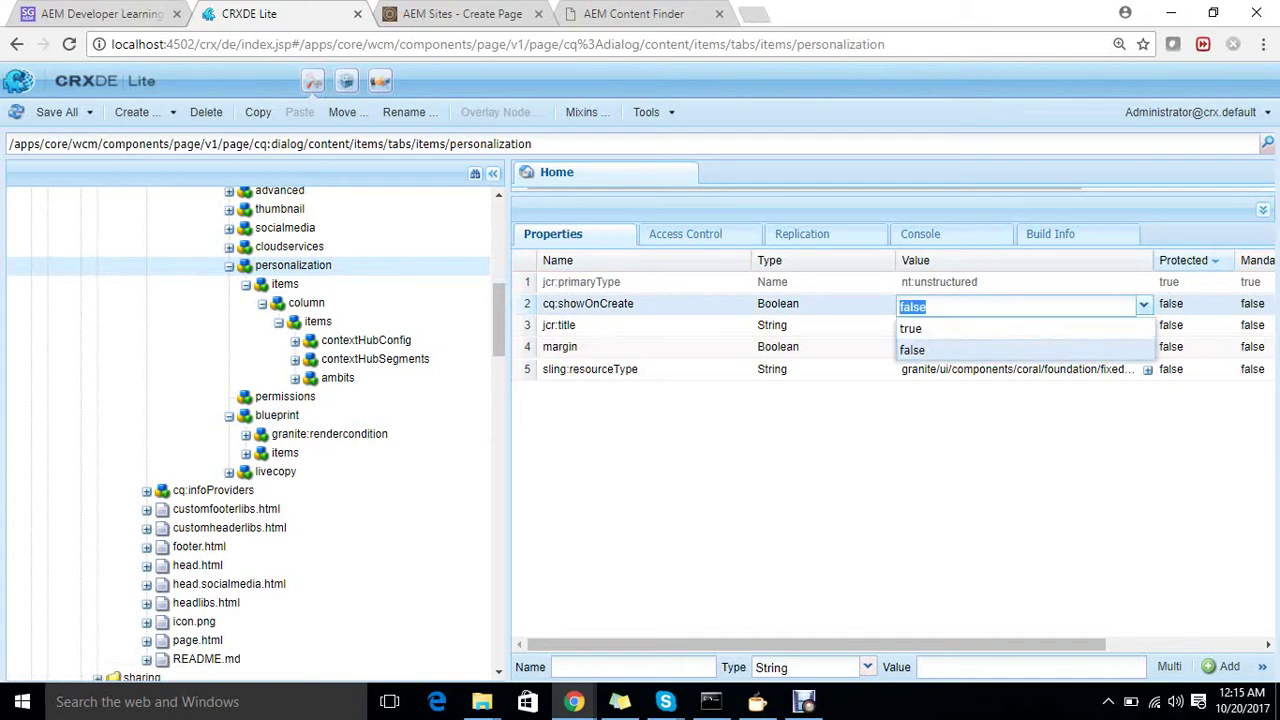
left_click(911, 329)
left_click(57, 112)
- Reload the AEM Sites Create Page wizard and go to the properties form using the Content Page template
left_click(462, 14)
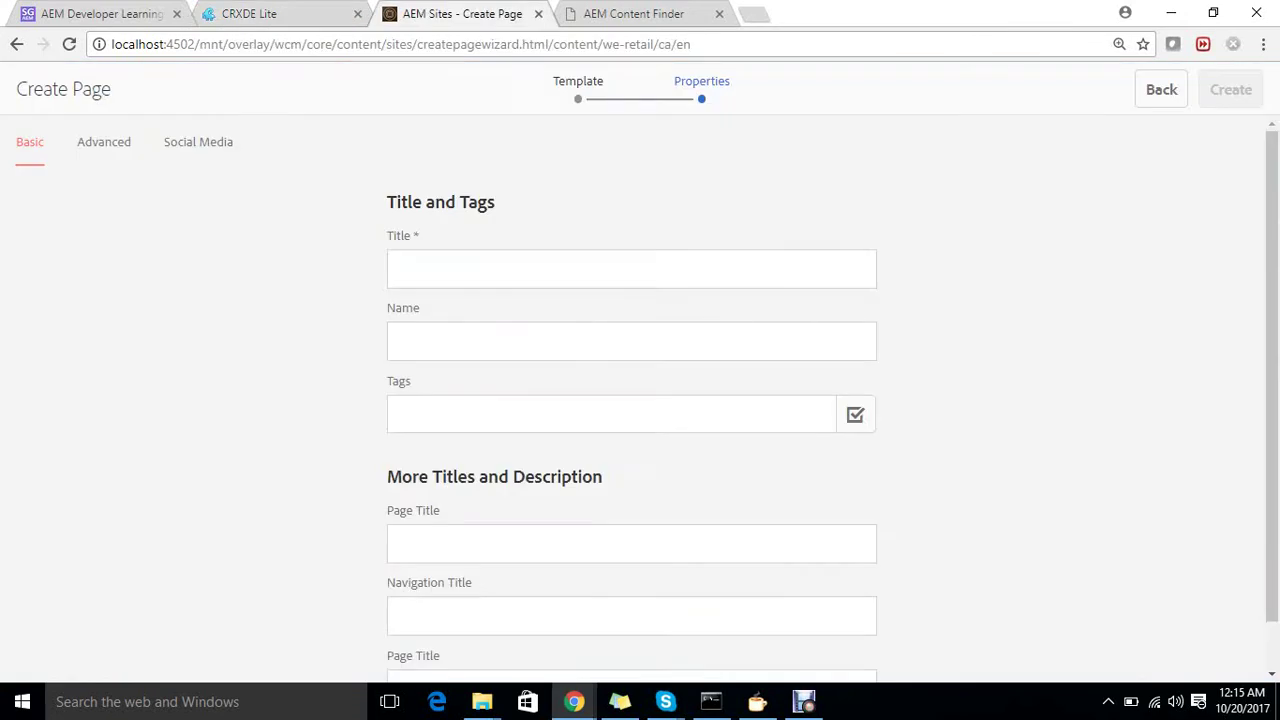
left_click(633, 13)
left_click(462, 13)
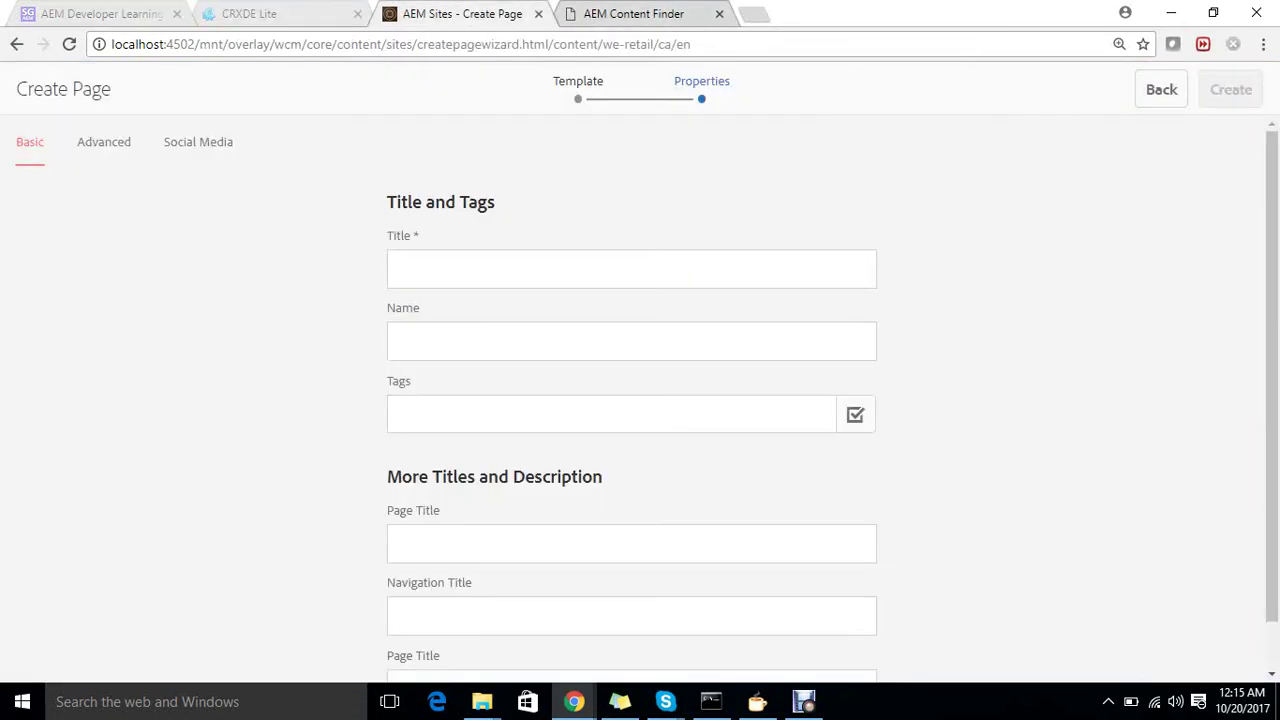
key("F5")
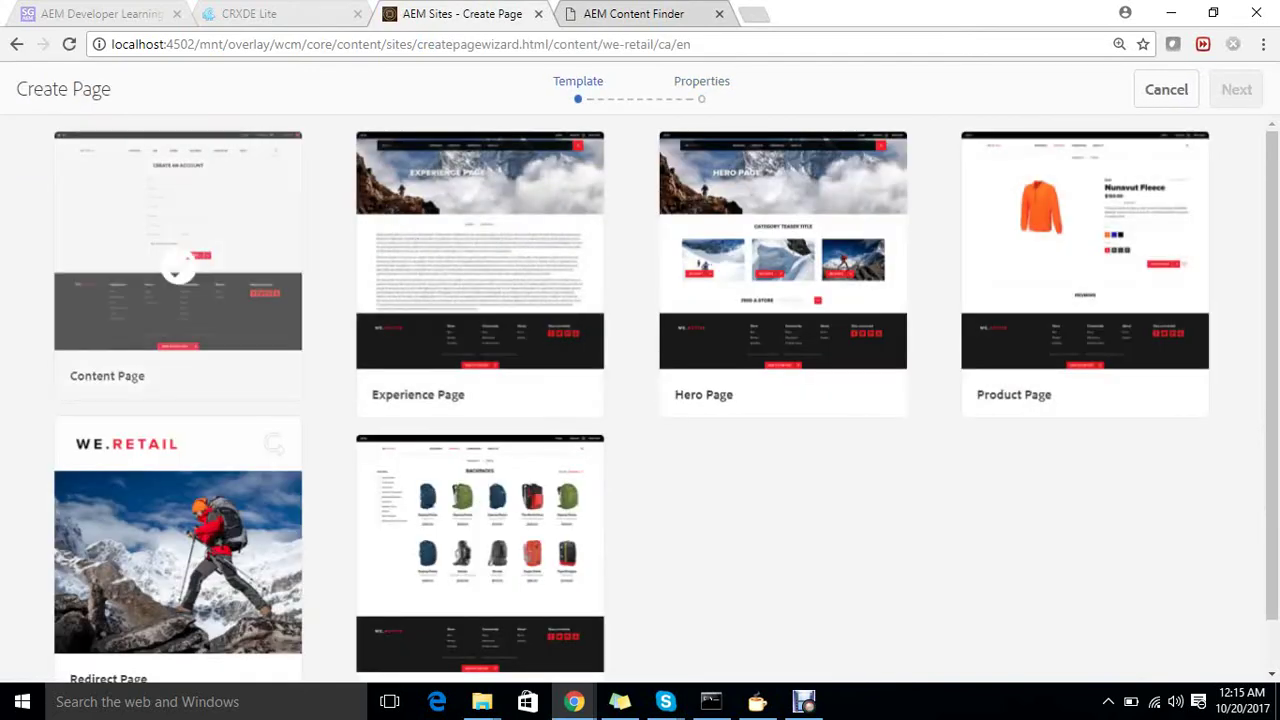
left_click(177, 270)
left_click(1236, 89)
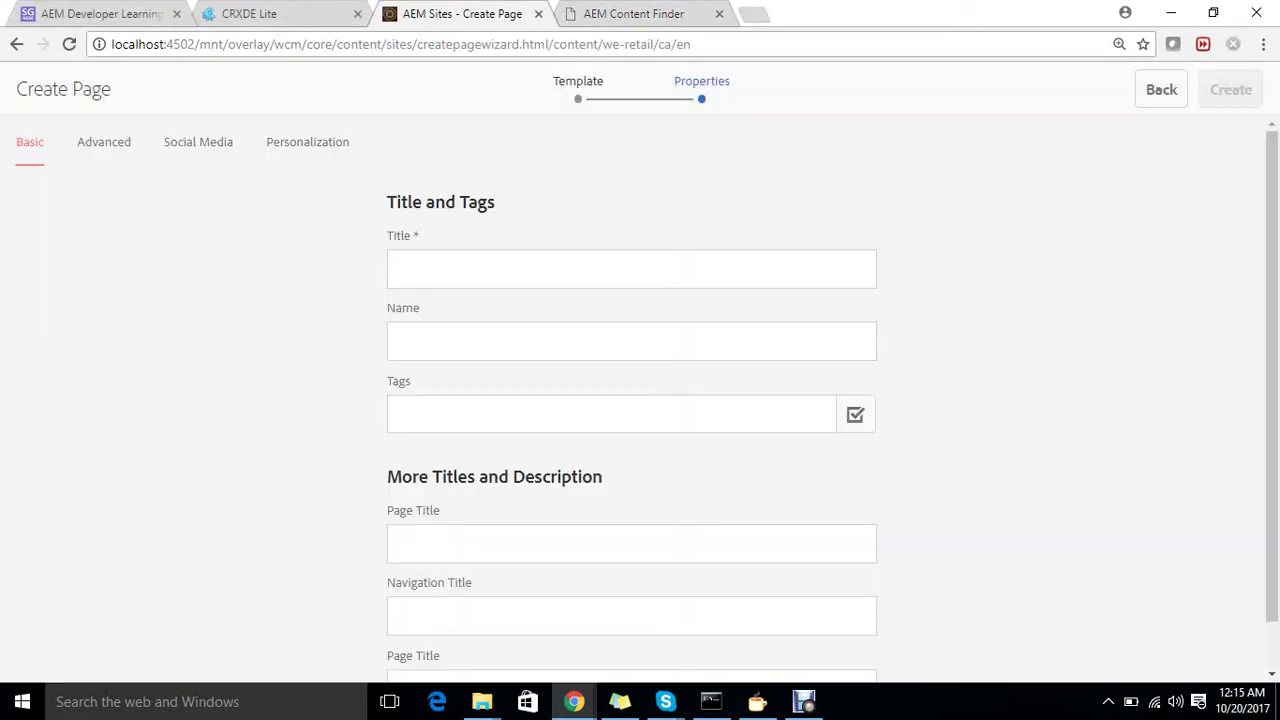
- Review the Personalization and Advanced sections of the new page's properties, and the Name field under Basic
left_click(307, 142)
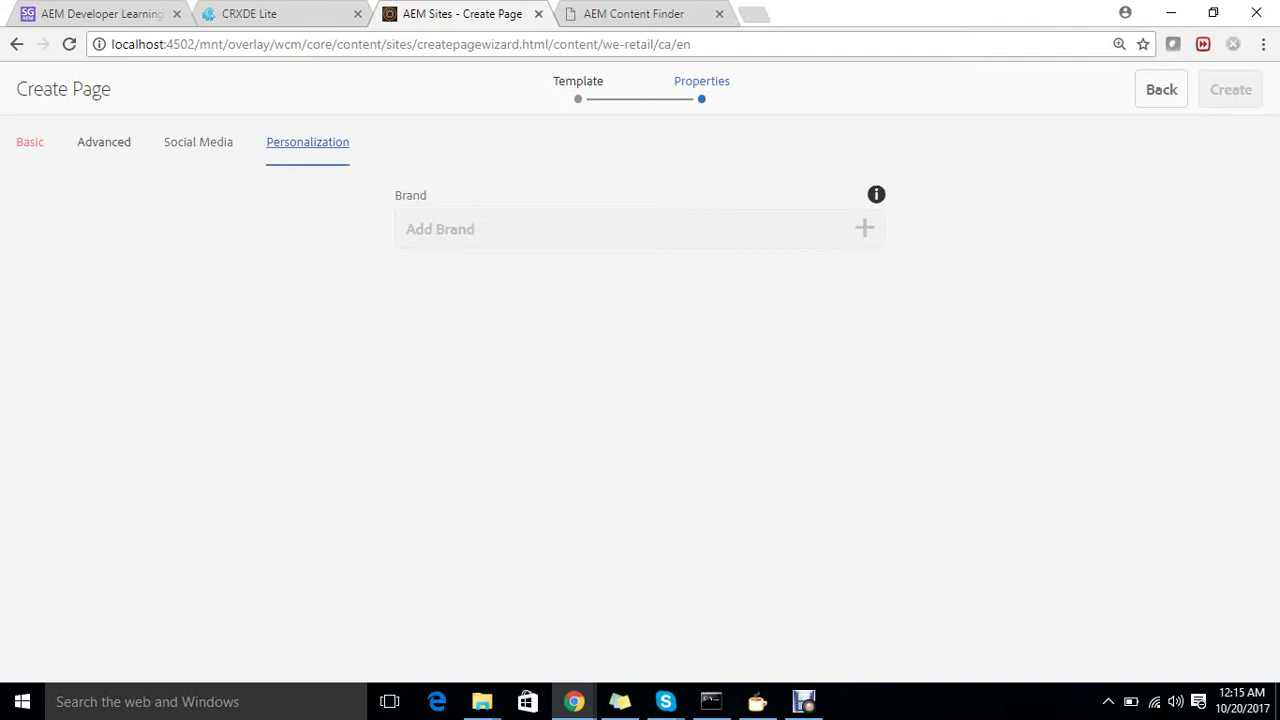
left_click(104, 142)
left_click(30, 142)
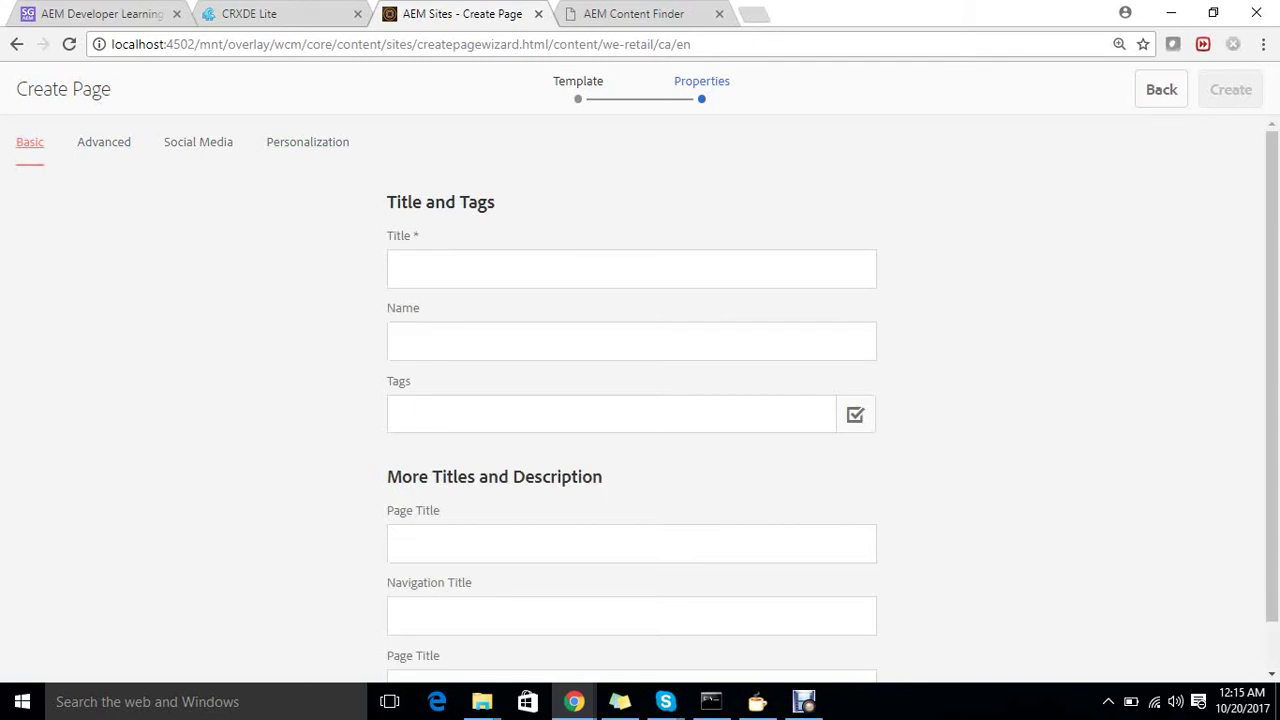
left_click(460, 341)
- Return to CRXDE Lite and expand the dialog's basic node down to the title field under column/items/title/items
left_click(280, 15)
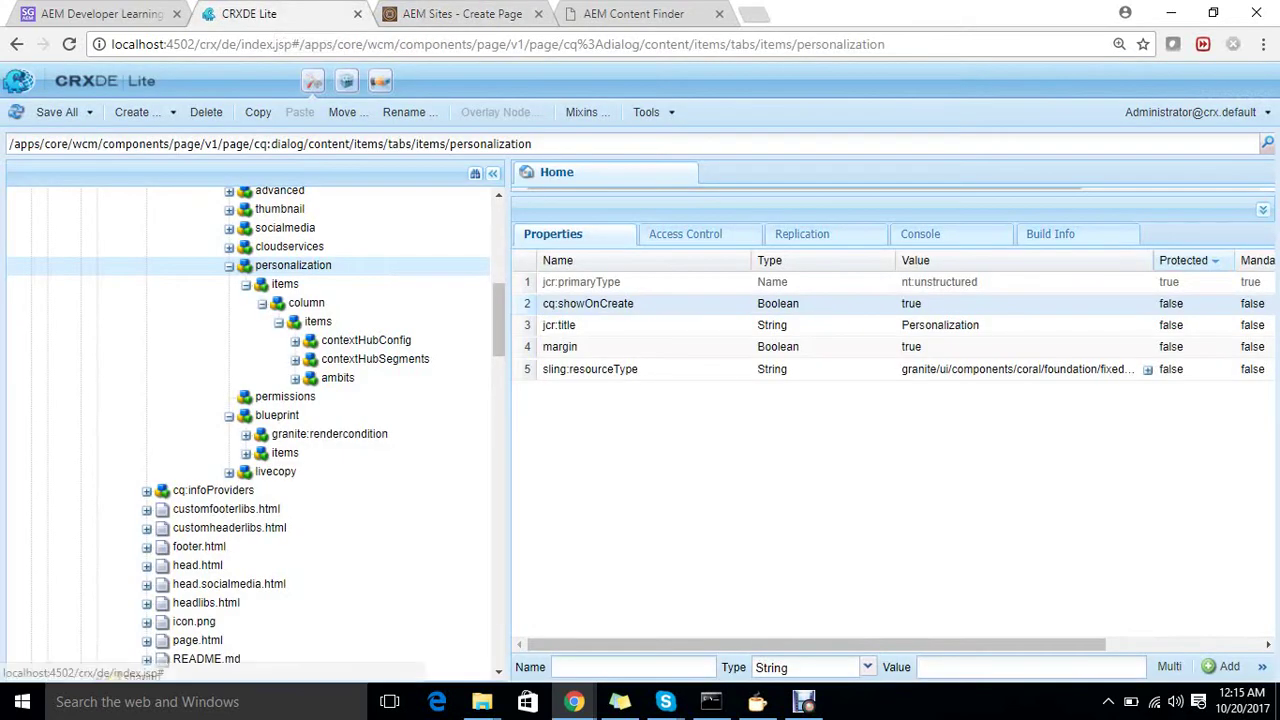
scroll(300, 342, "up", 3)
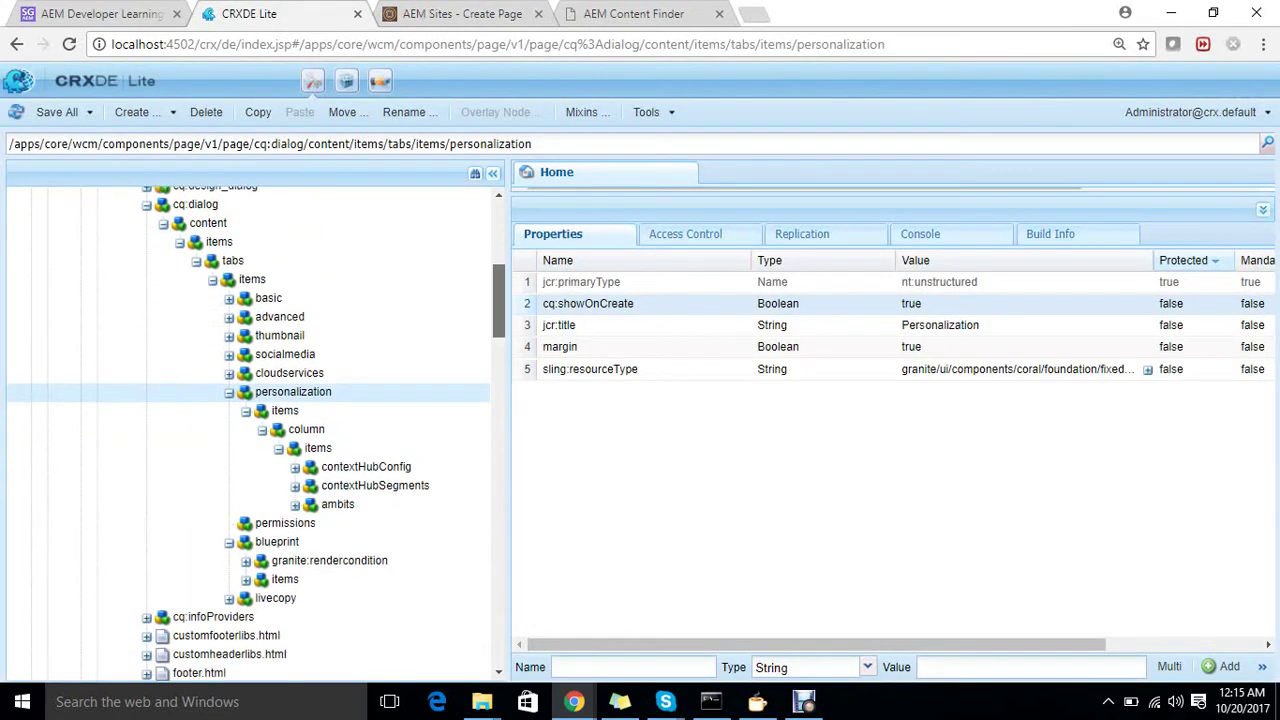
double_click(268, 298)
double_click(284, 317)
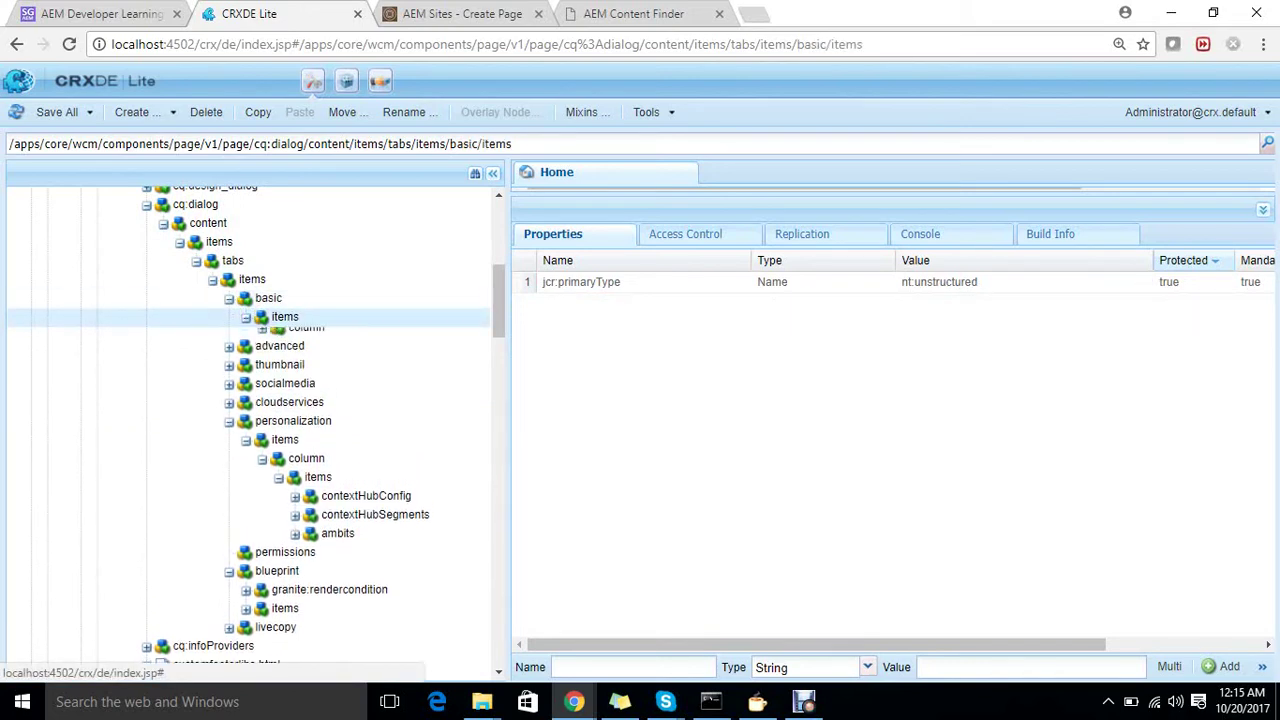
double_click(306, 336)
double_click(317, 355)
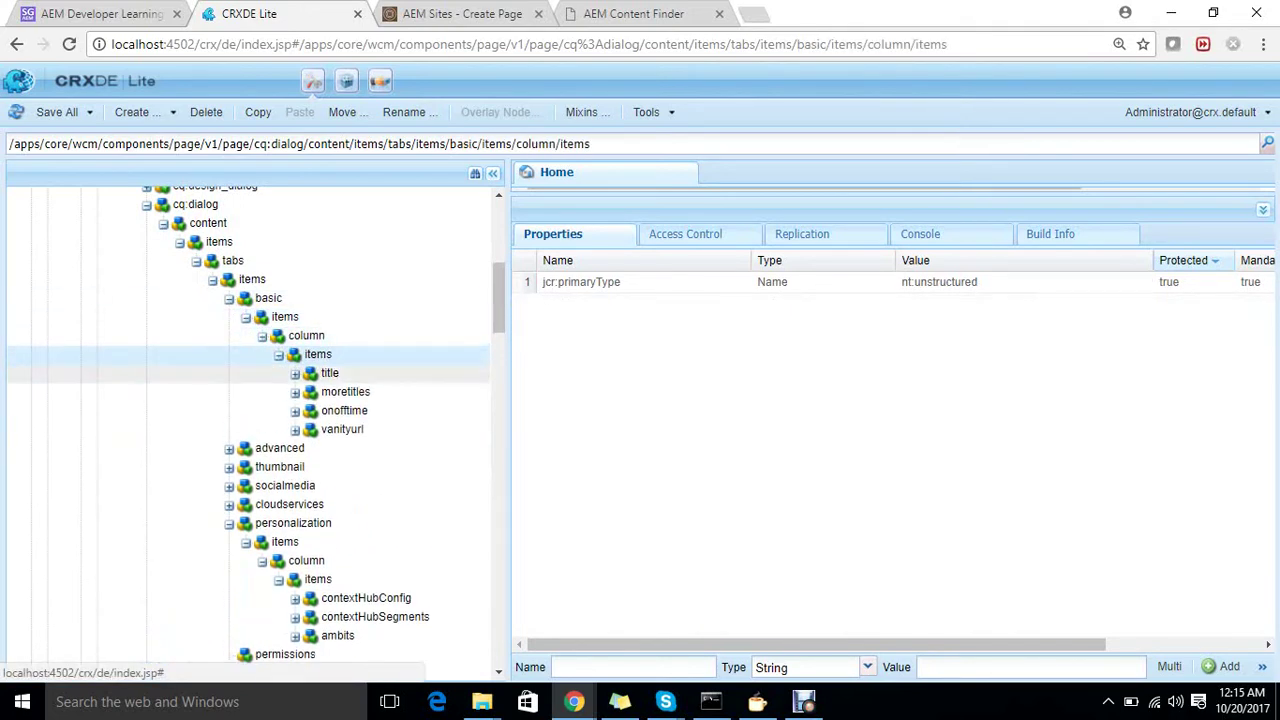
double_click(330, 372)
double_click(350, 391)
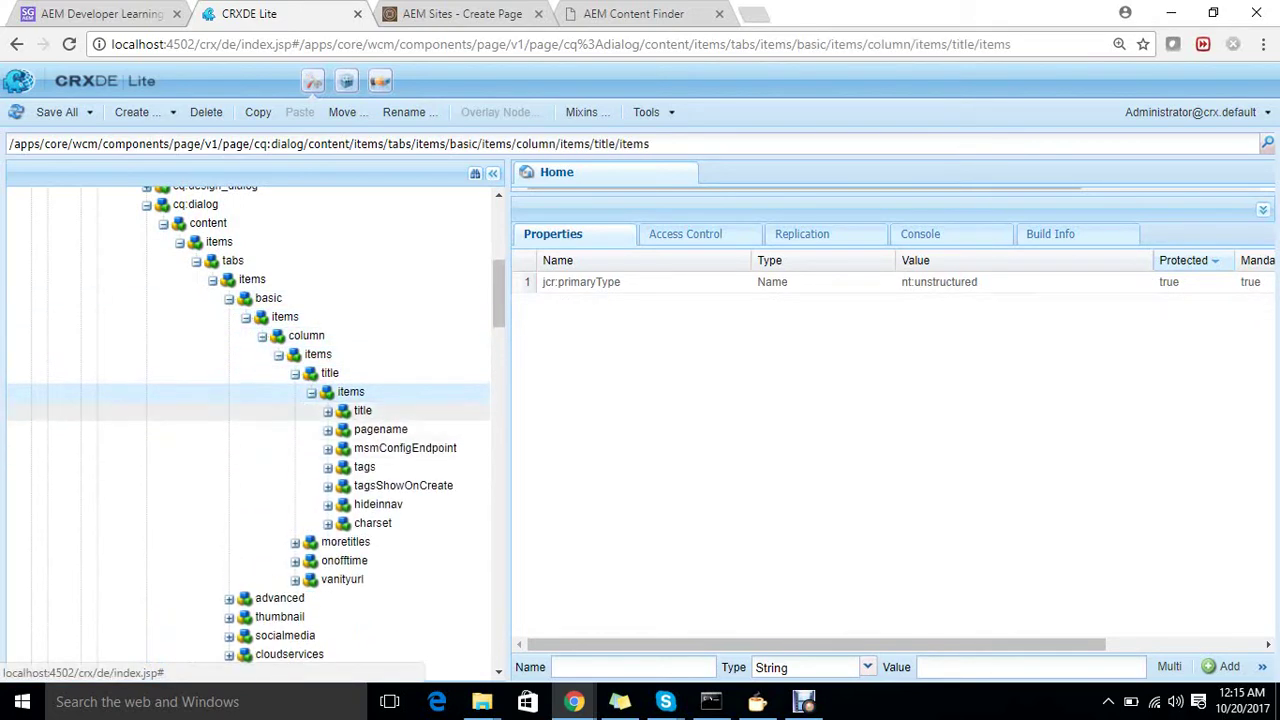
double_click(362, 411)
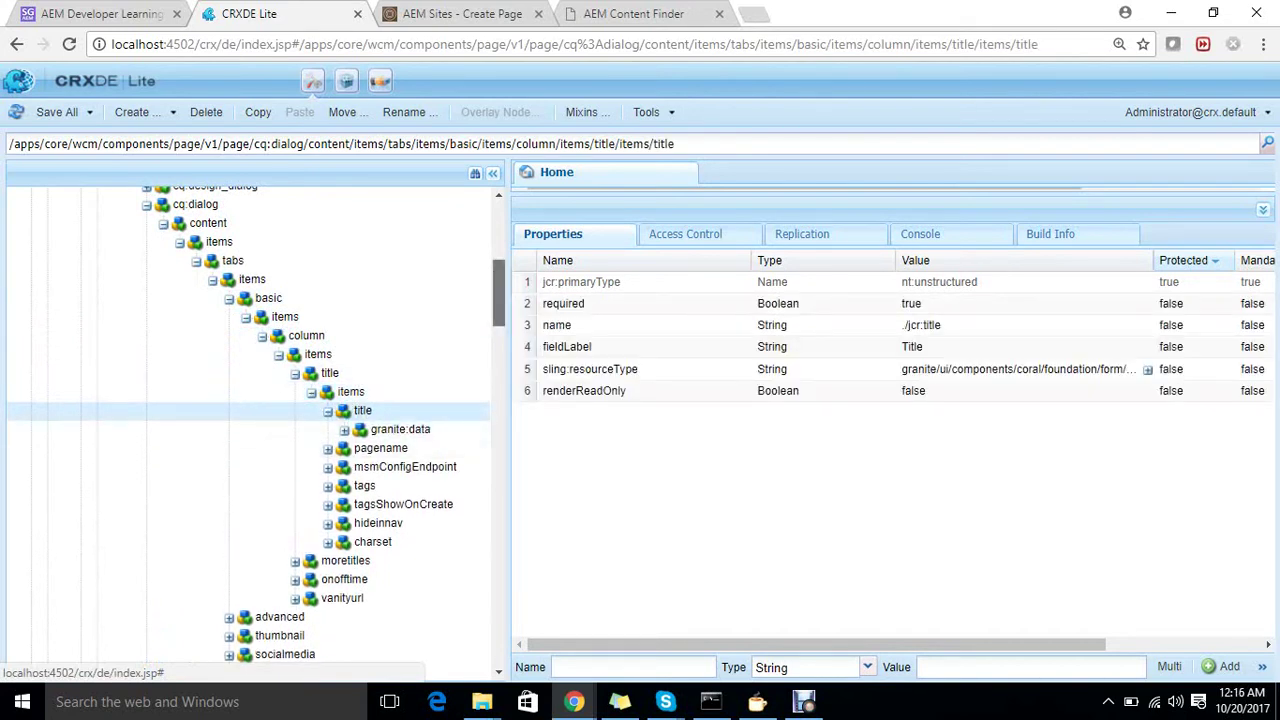
- Copy the cq:showOnCreate property from the personalization node and paste it into the pagename node of the basic tab
scroll(256, 425, "down", 3)
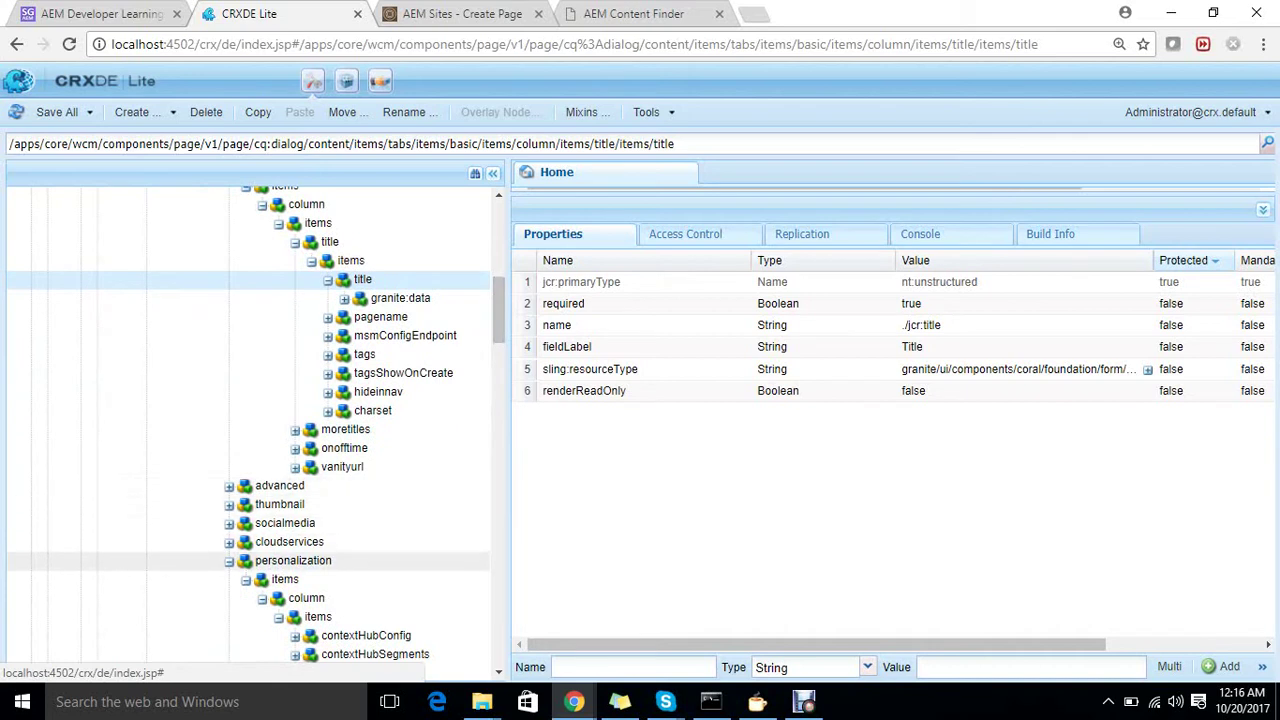
left_click(293, 561)
left_click(636, 298)
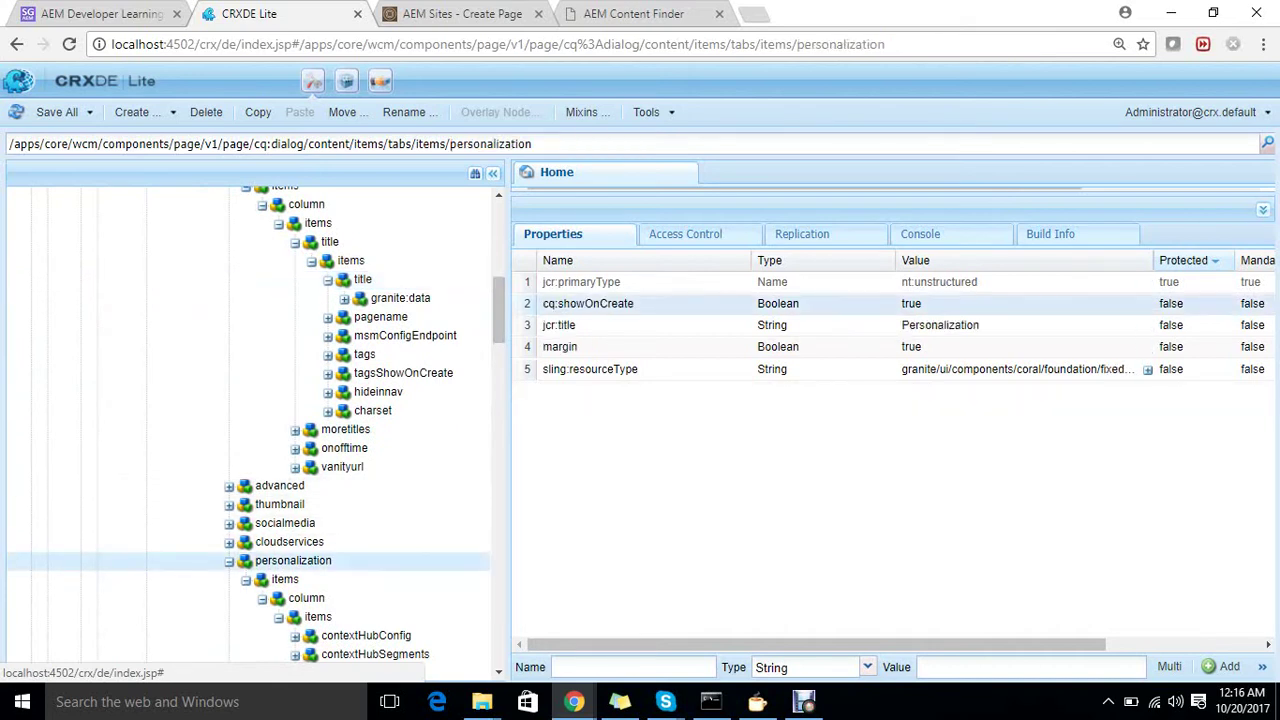
right_click(636, 298)
left_click(681, 356)
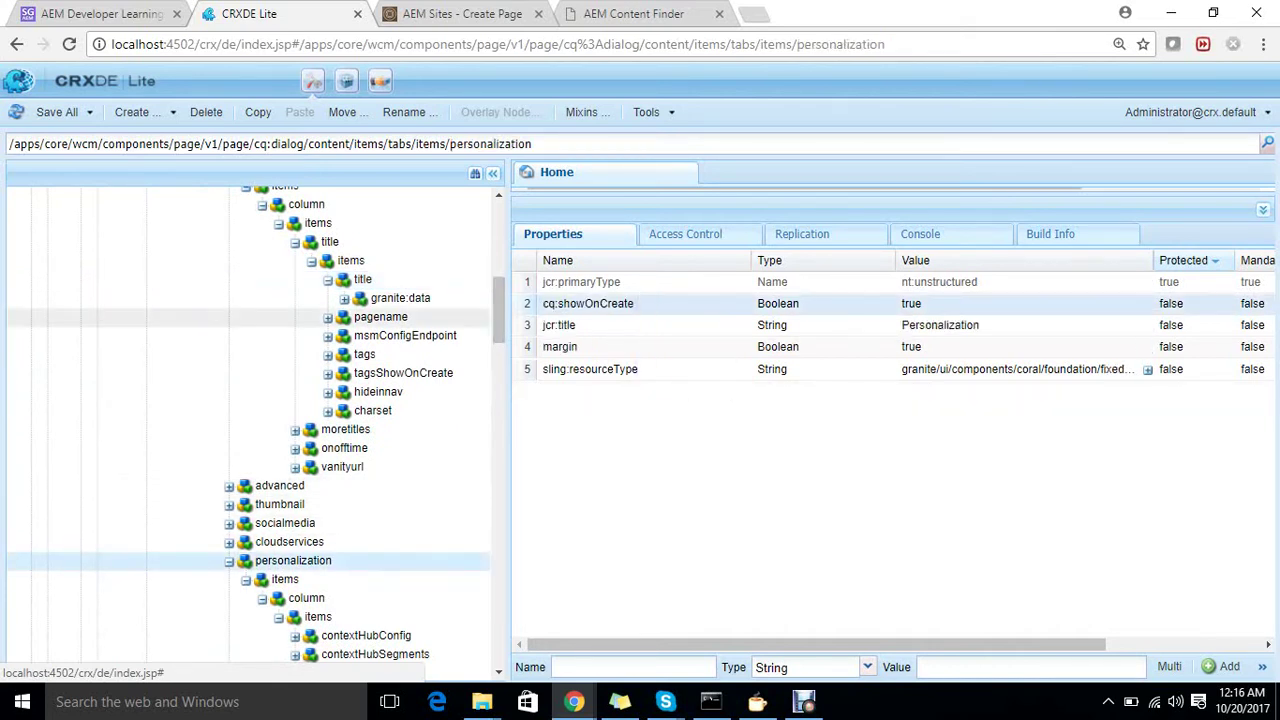
left_click(380, 316)
right_click(604, 322)
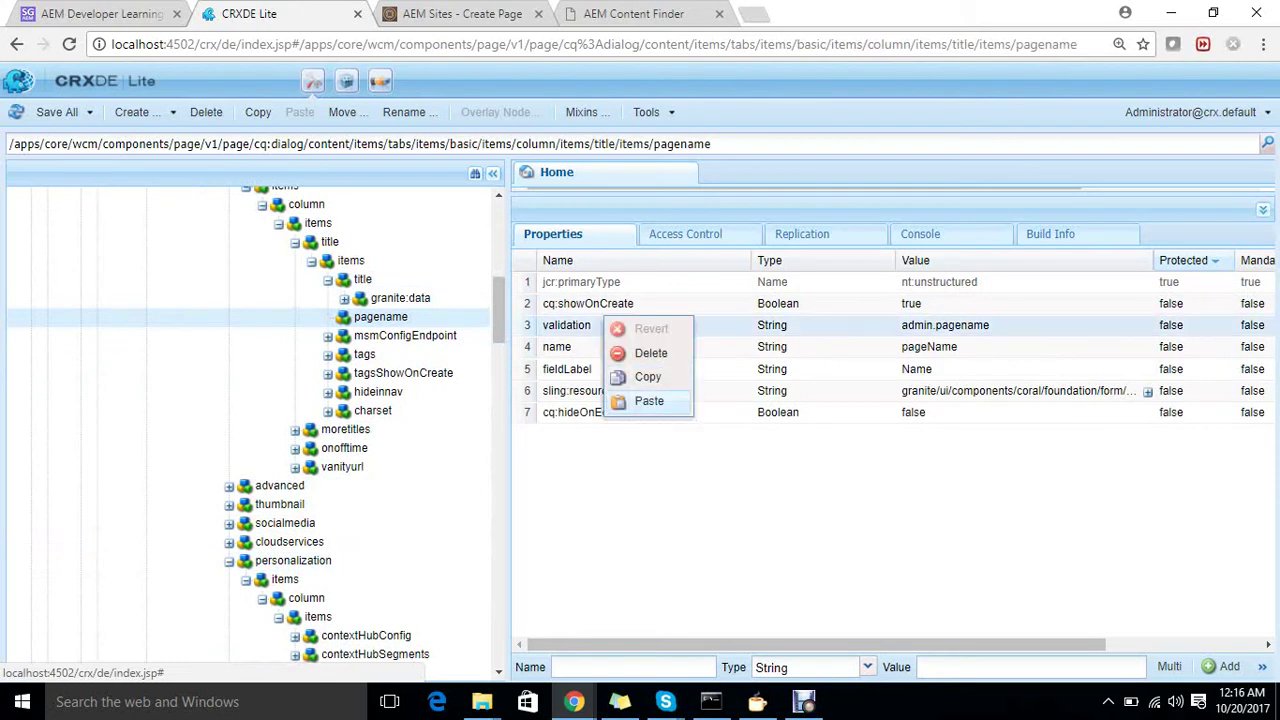
left_click(649, 401)
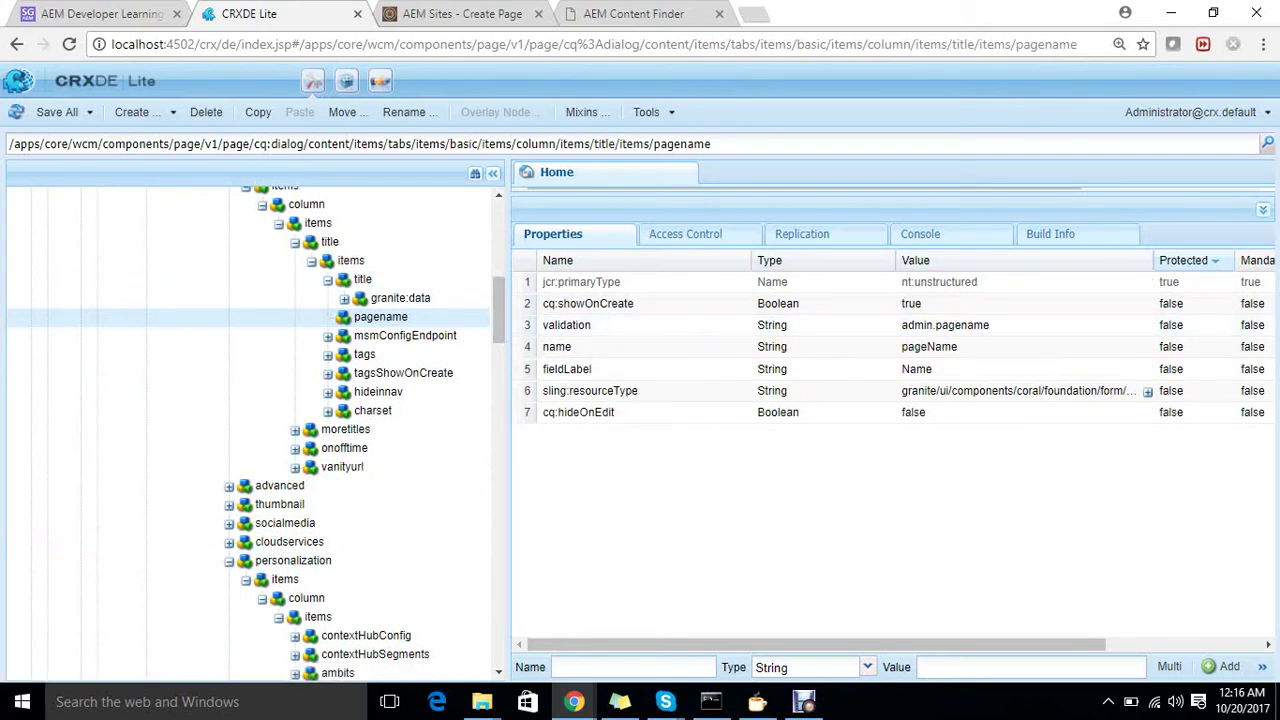
- Set cq:showOnCreate to false on the pagename node and save the change
double_click(922, 304)
left_click(1143, 305)
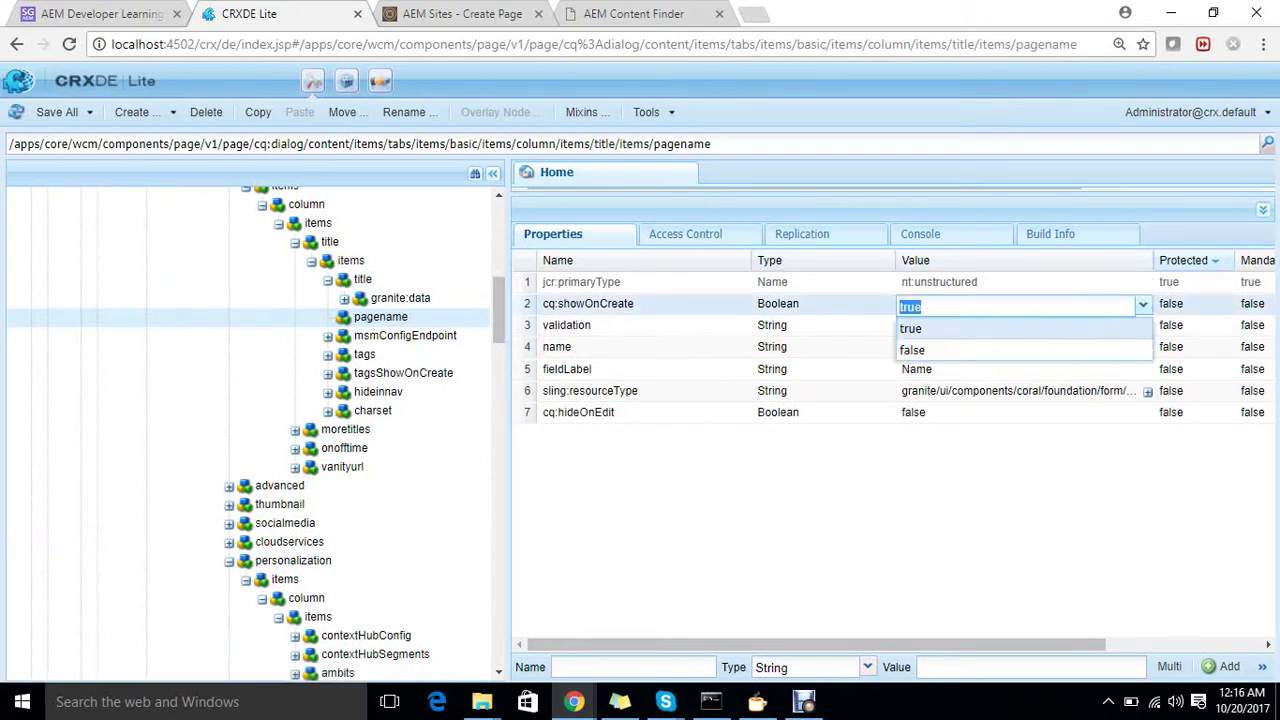
left_click(1020, 350)
key("ctrl+s")
- Reload the Create Page wizard in AEM Sites and open the Content Page properties form to check the Basic fields
left_click(462, 14)
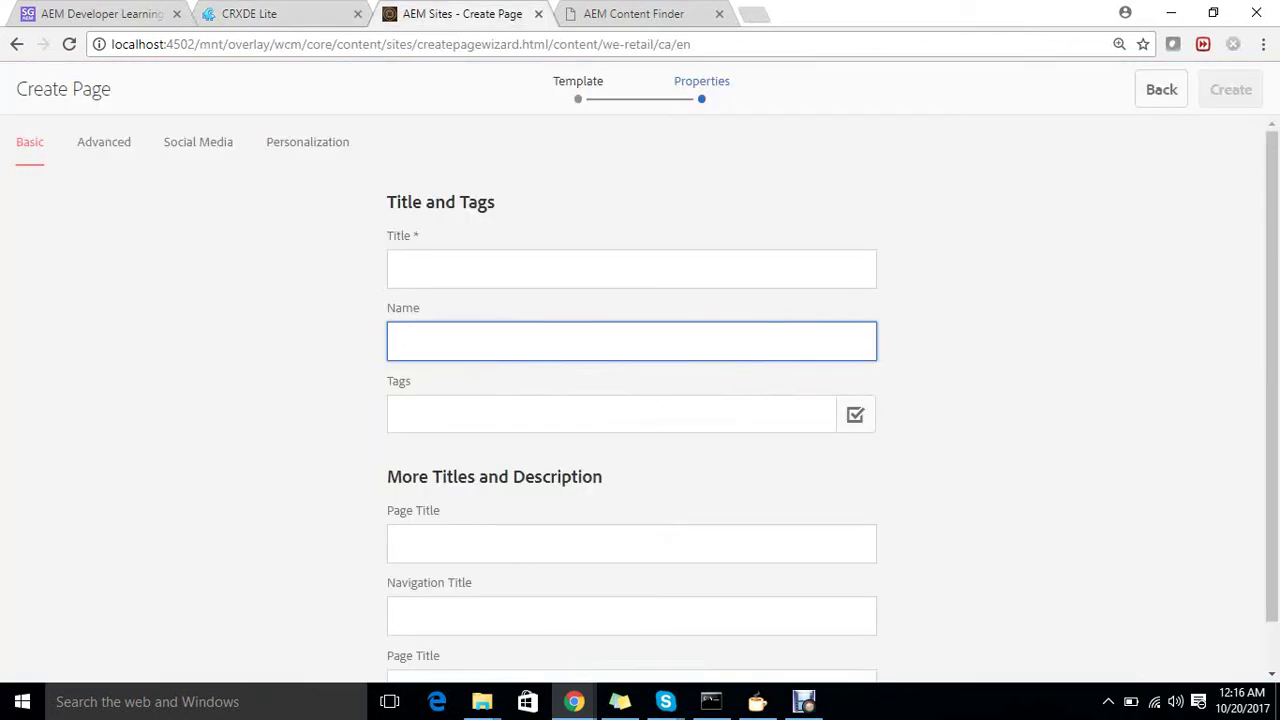
key("F5")
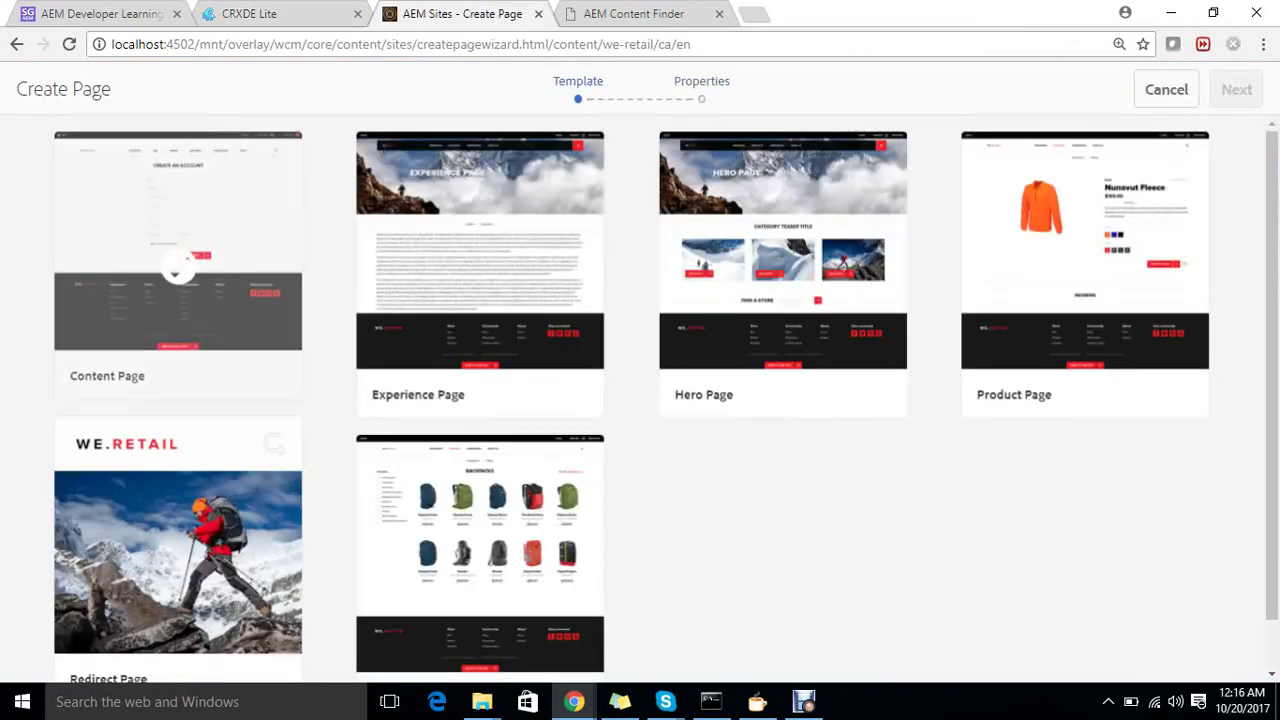
left_click(178, 265)
left_click(1236, 90)
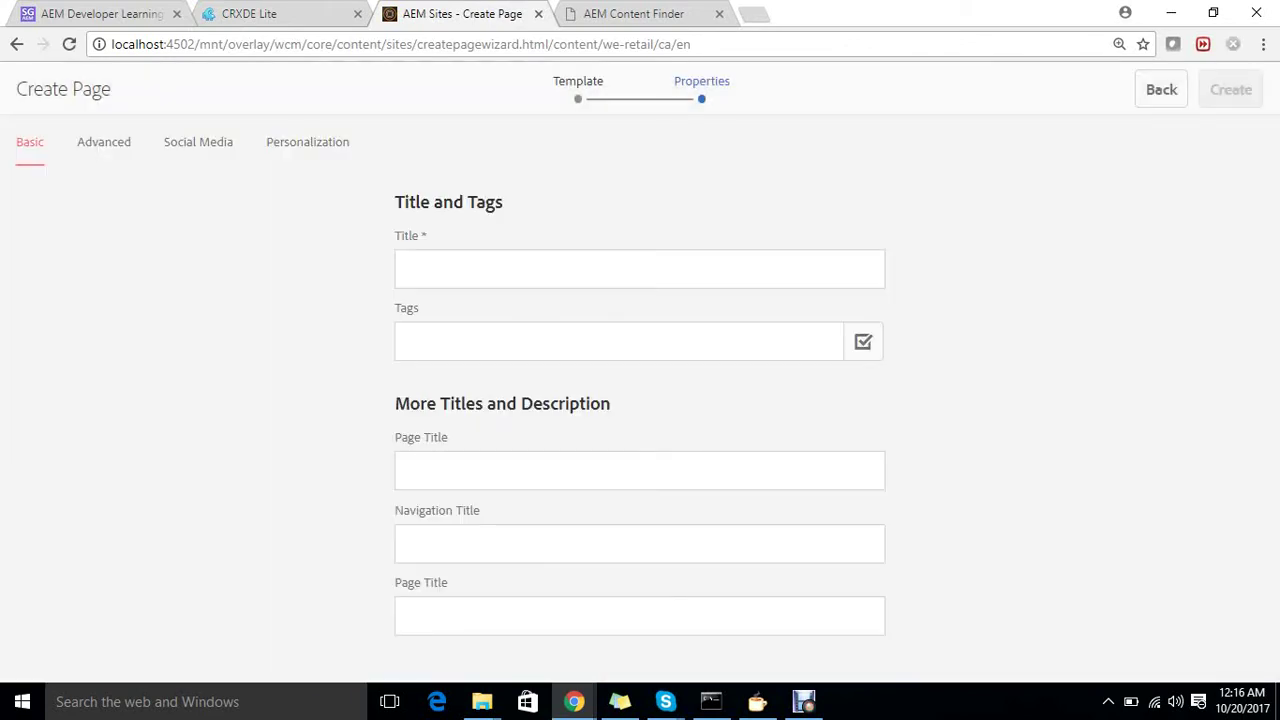
- Switch to the blog post and read its explanation of the cq:hideOnEdit property
left_click(80, 14)
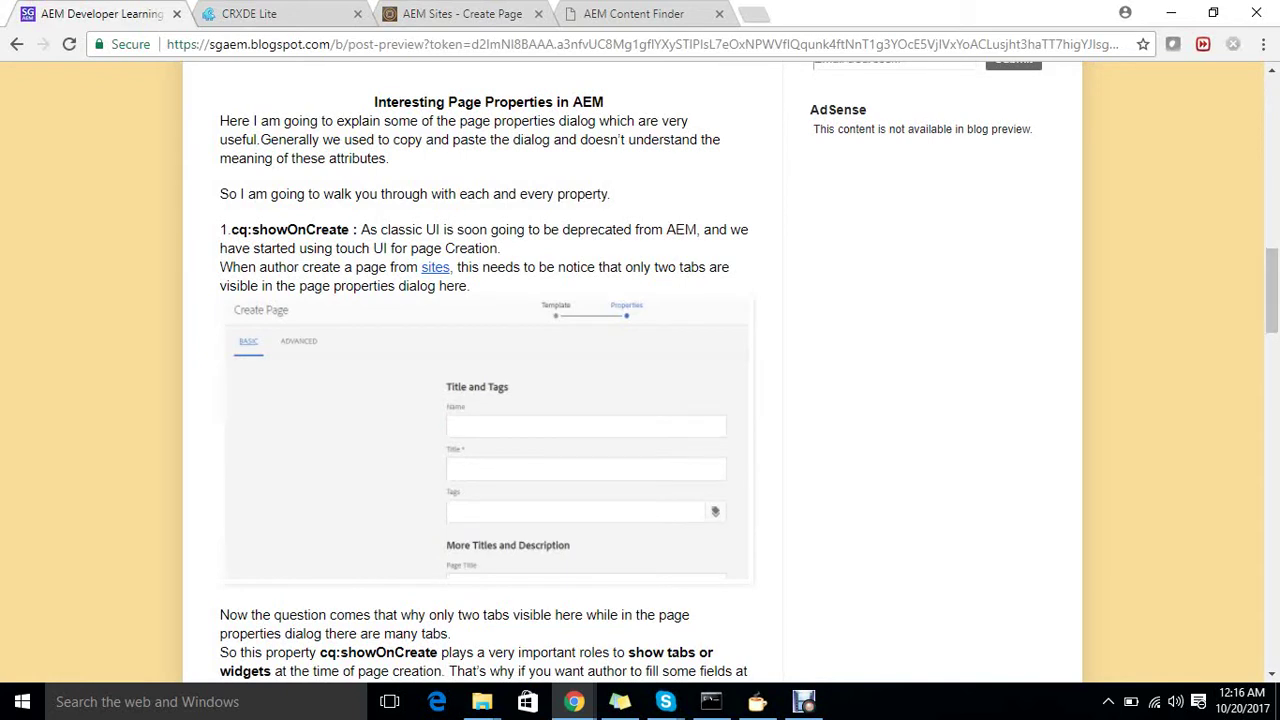
scroll(640, 370, "down", 1)
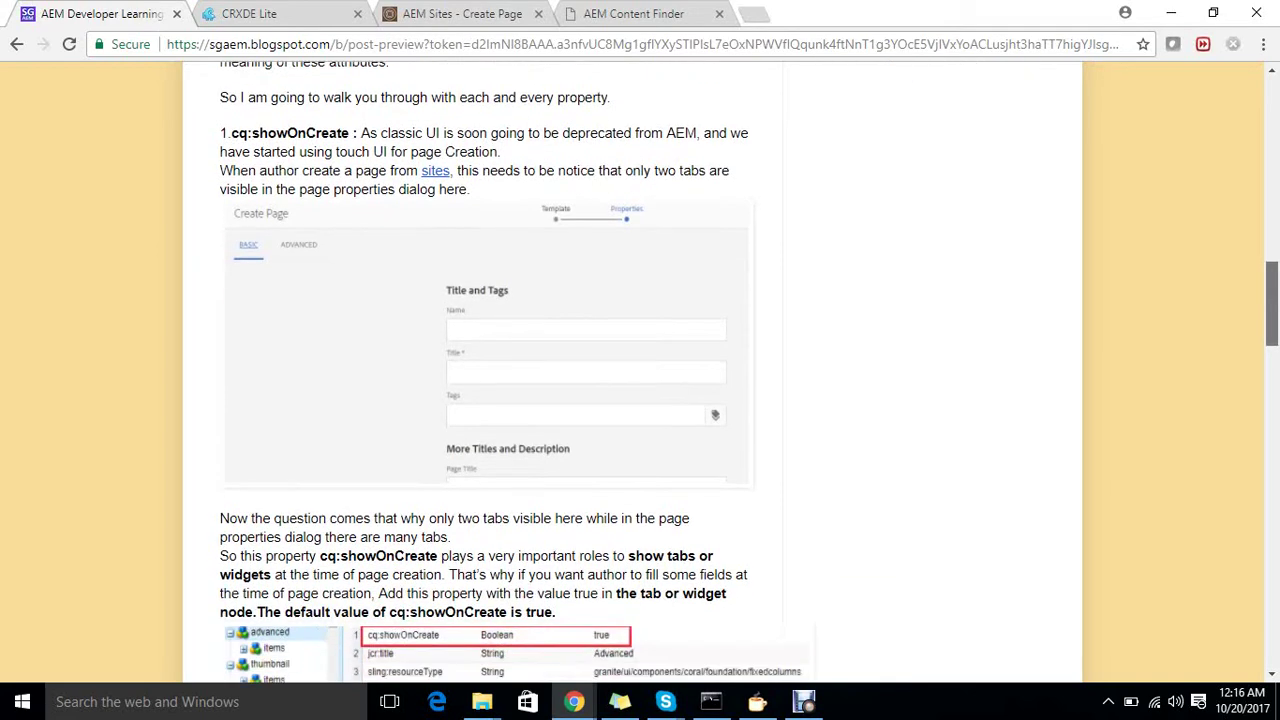
scroll(640, 370, "down", 3)
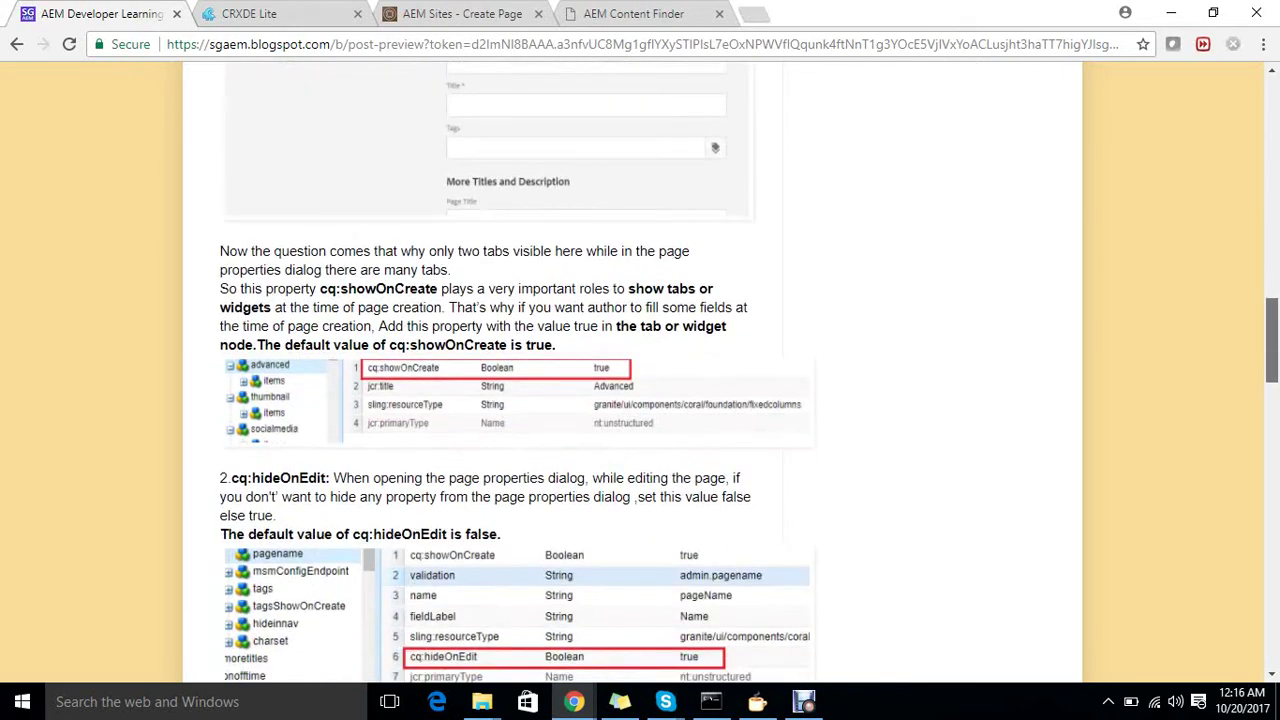
scroll(640, 370, "down", 1)
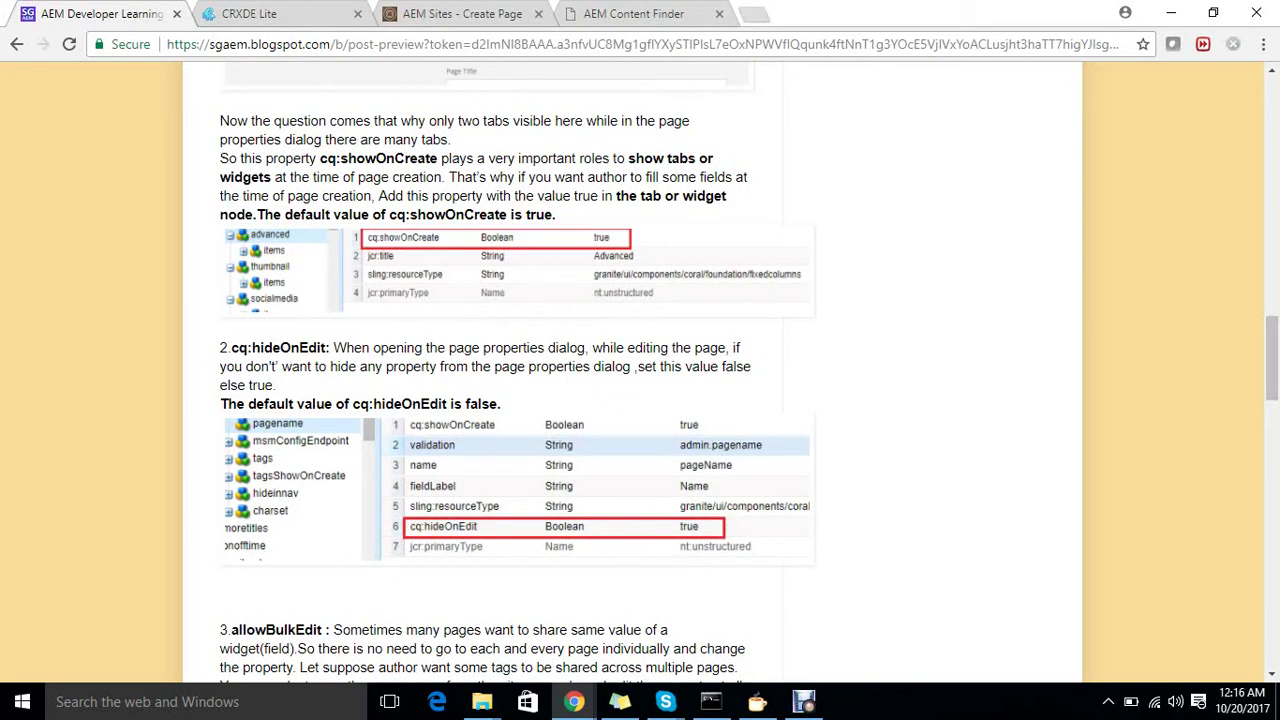
- Bring up the test page in AEM Content Finder and close the Create Page wizard
left_click(462, 13)
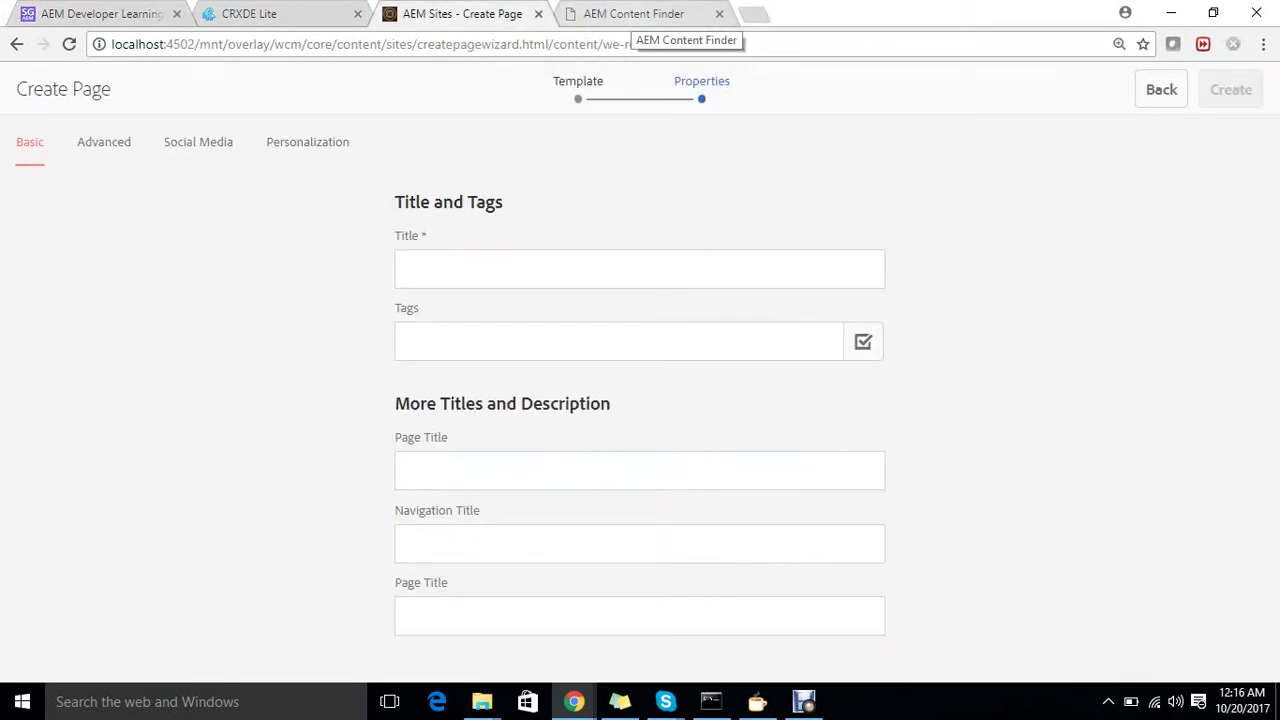
left_click(634, 13)
left_click(538, 13)
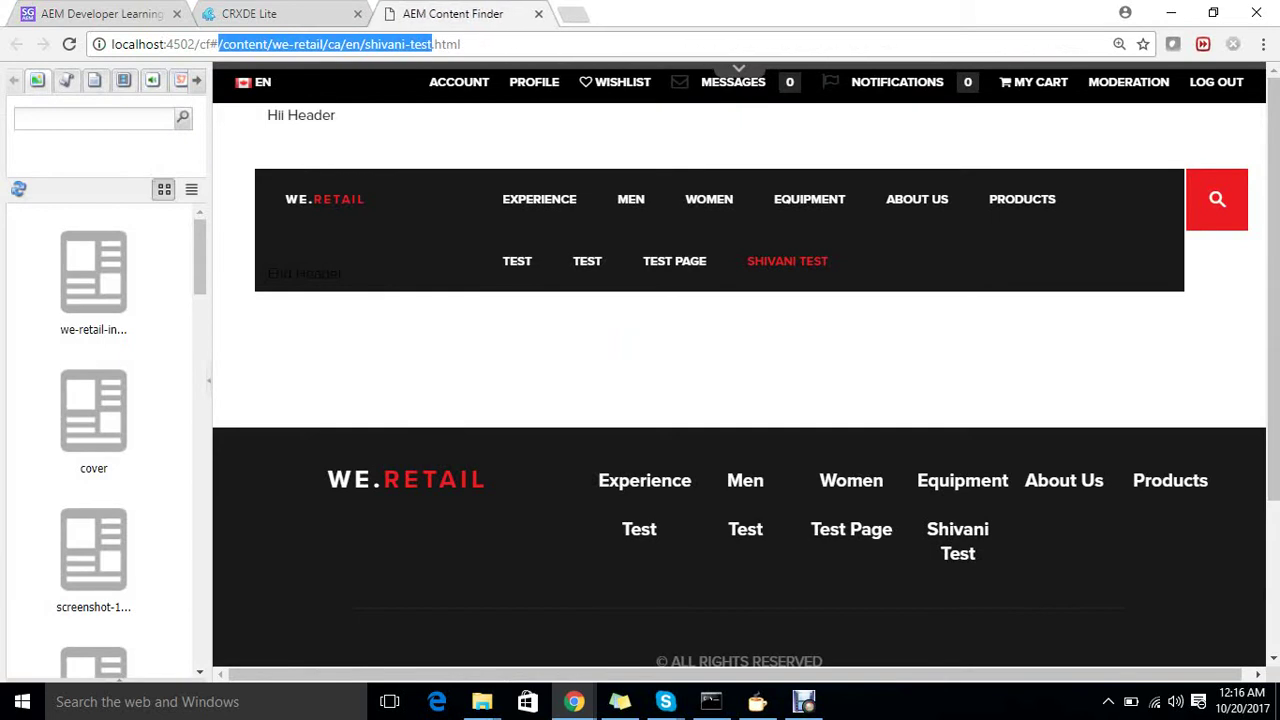
key("ctrl+x")
key("Left")
key("Left")
key("ctrl+v")
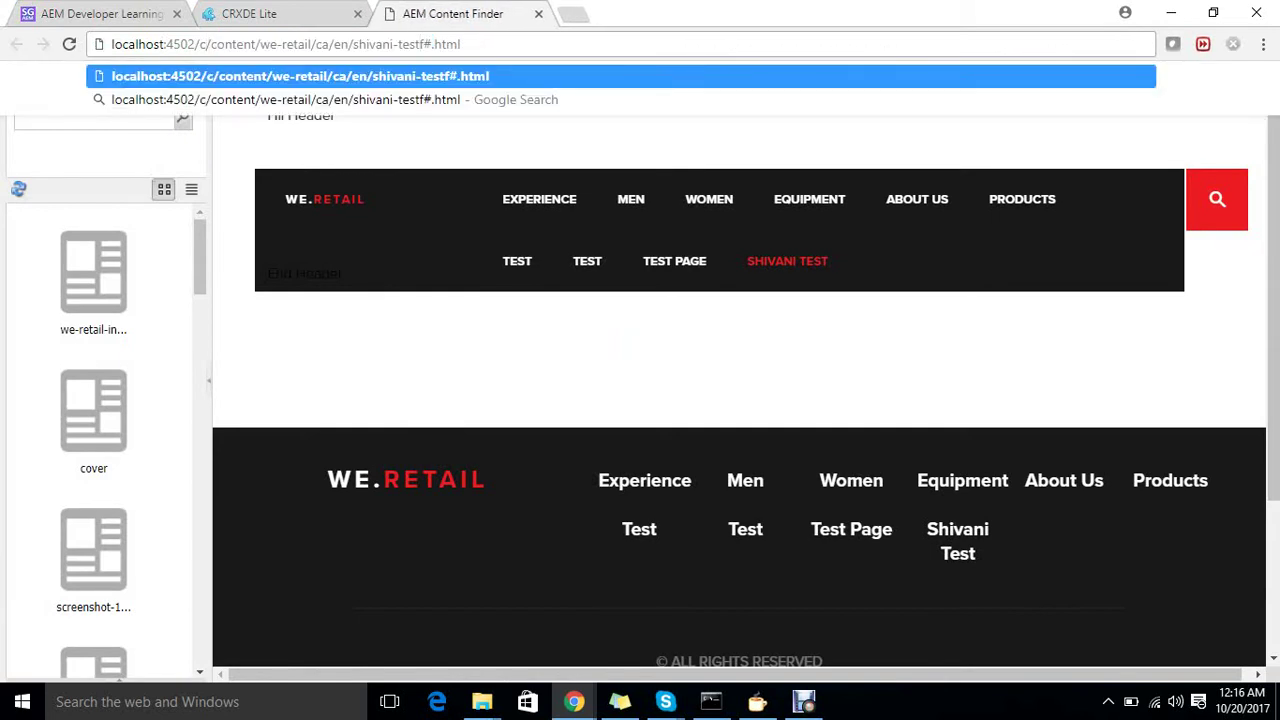
key("ctrl+z")
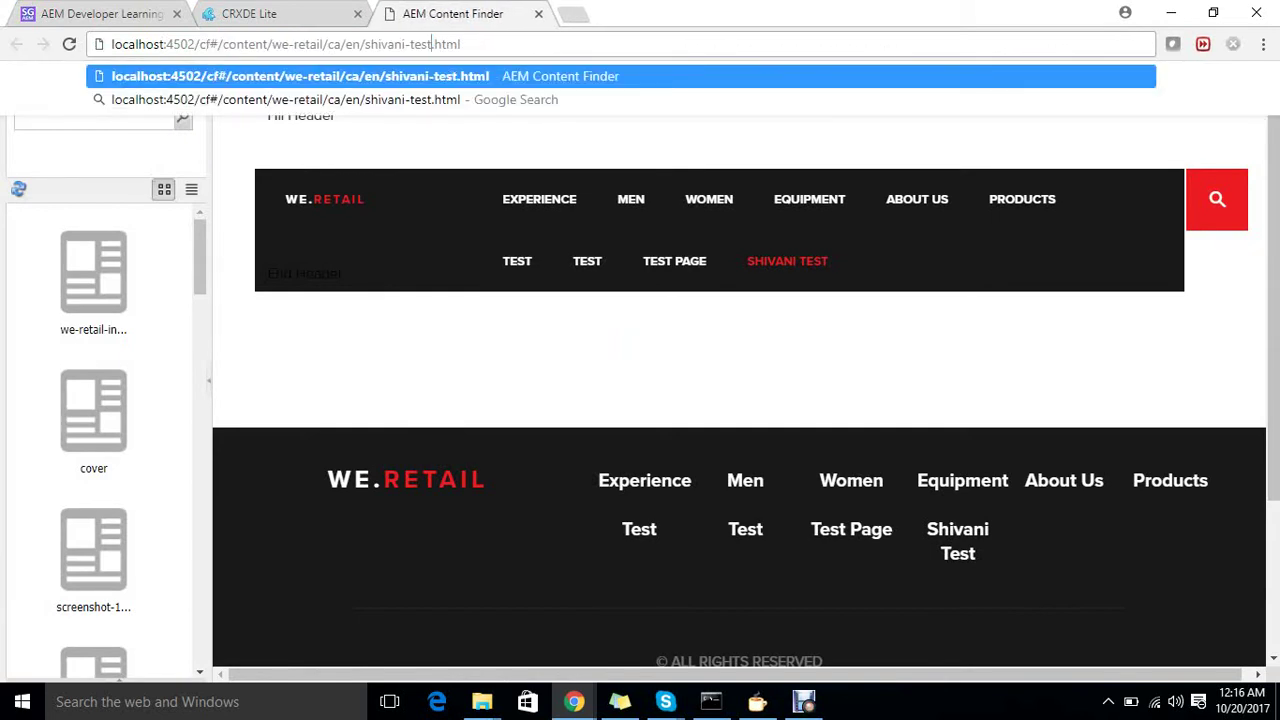
- Load the test page with editor.html in place of cf# in its address and open its page properties
key("BackSpace")
key("BackSpace")
key("BackSpace")
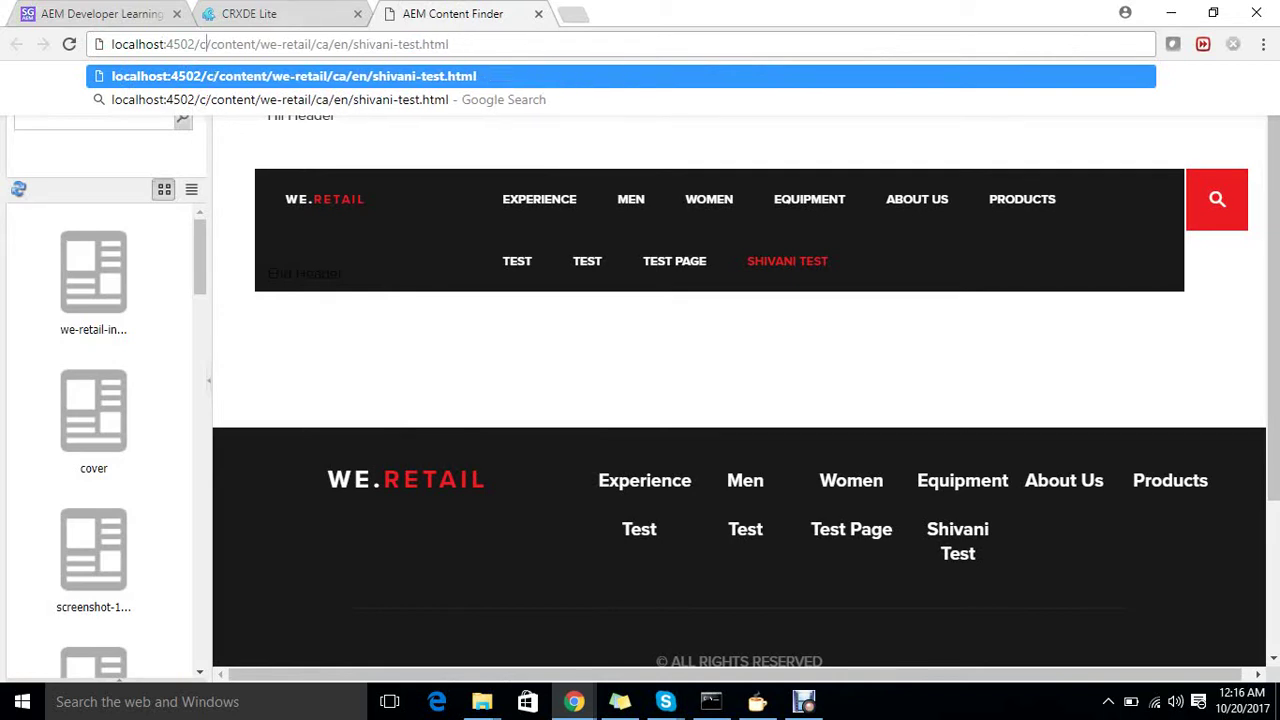
type("editor.html")
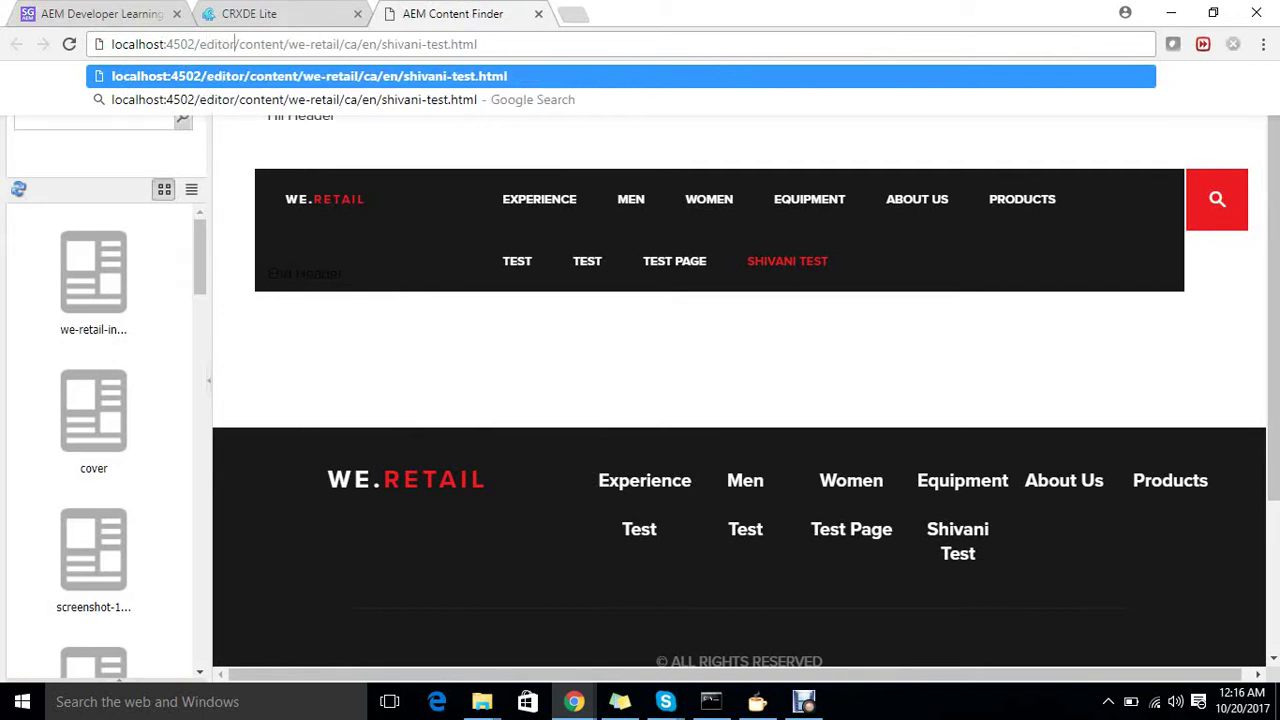
key("Return")
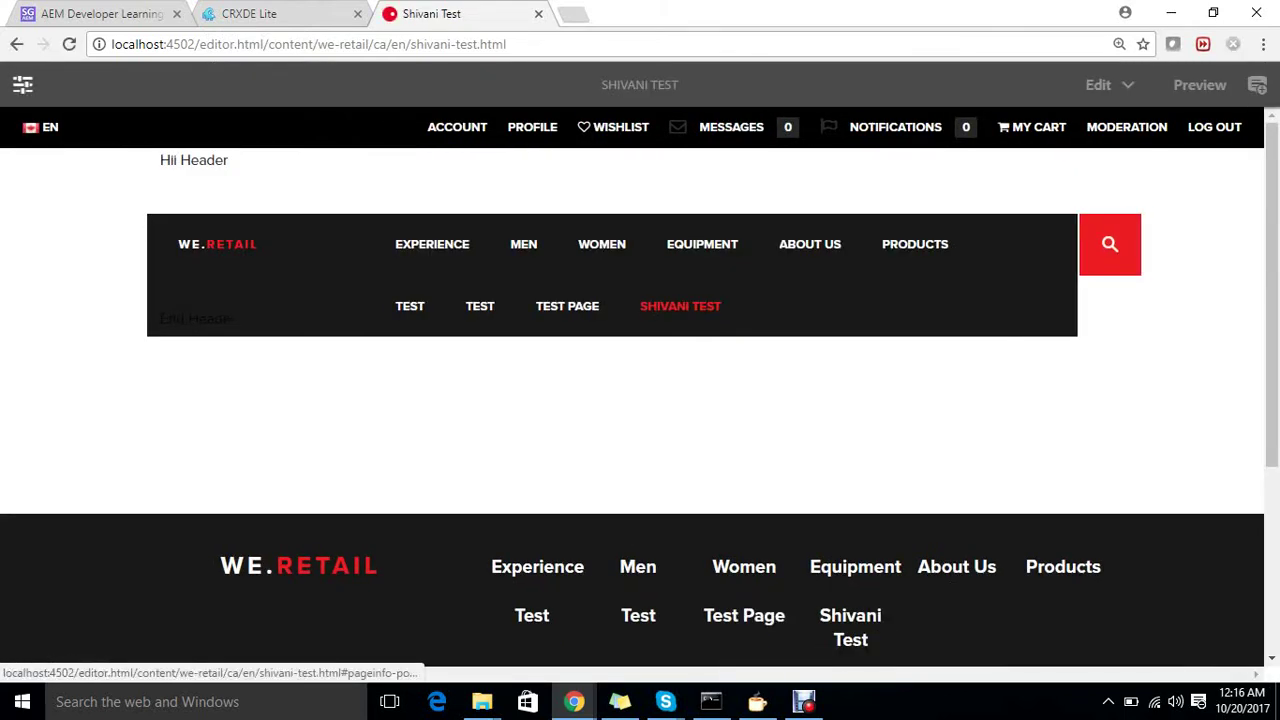
left_click(22, 84)
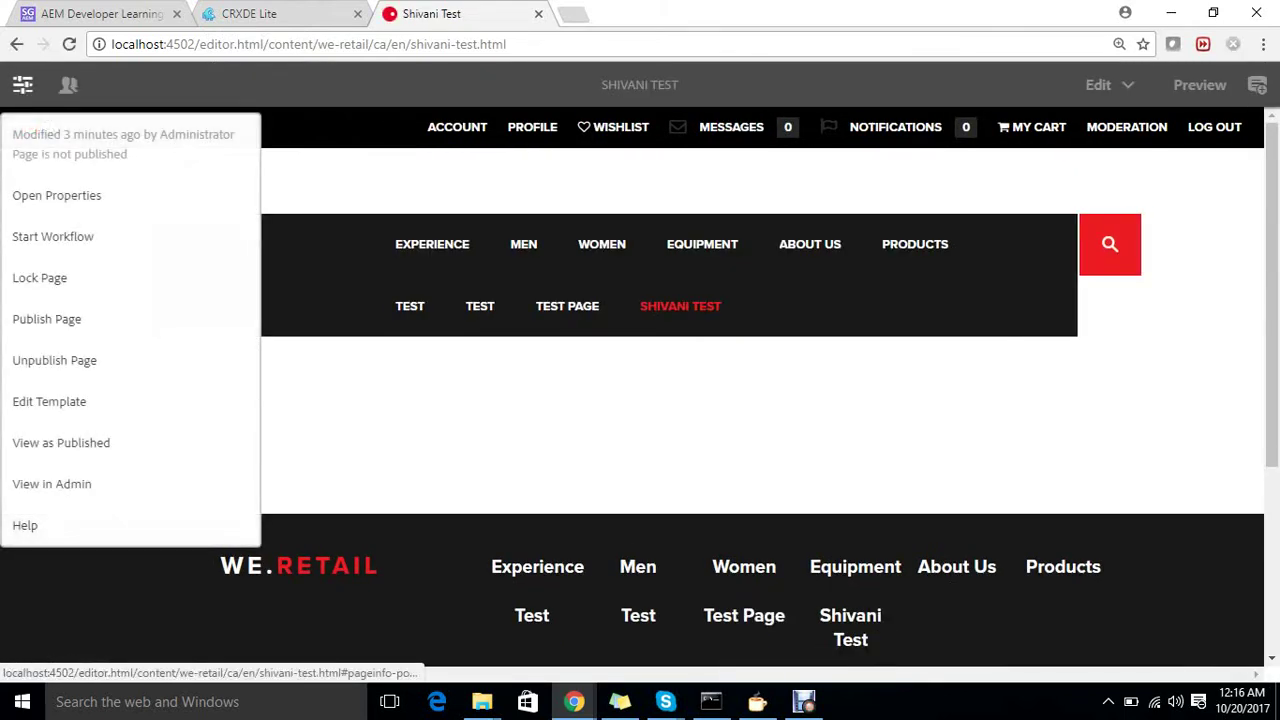
left_click(57, 191)
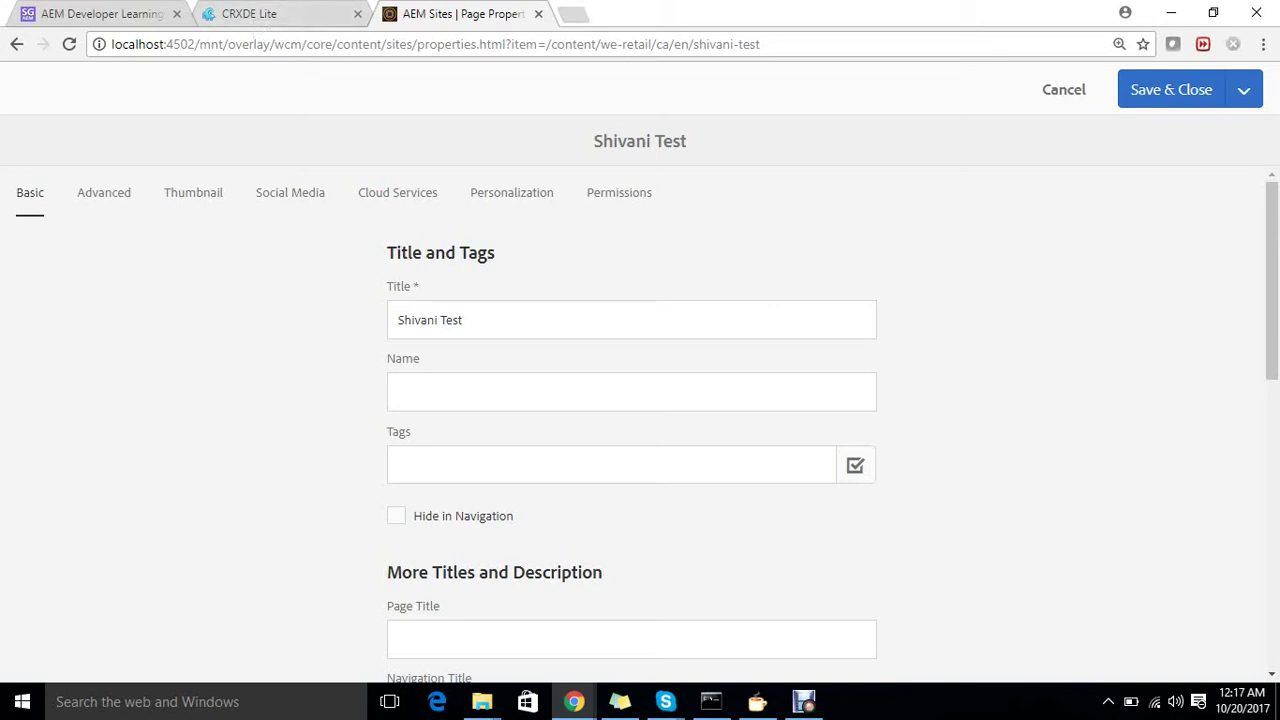
- Set cq:hideOnEdit to true on the pagename node in CRXDE Lite and save the change
left_click(265, 14)
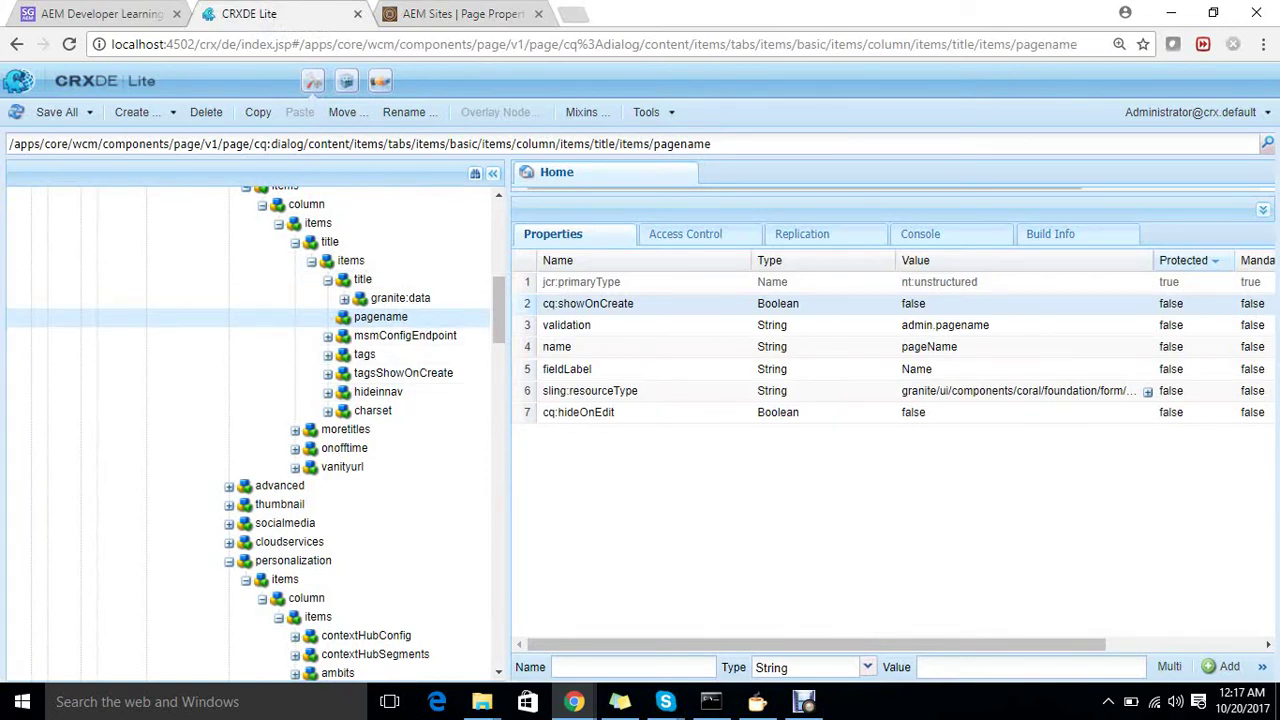
double_click(914, 413)
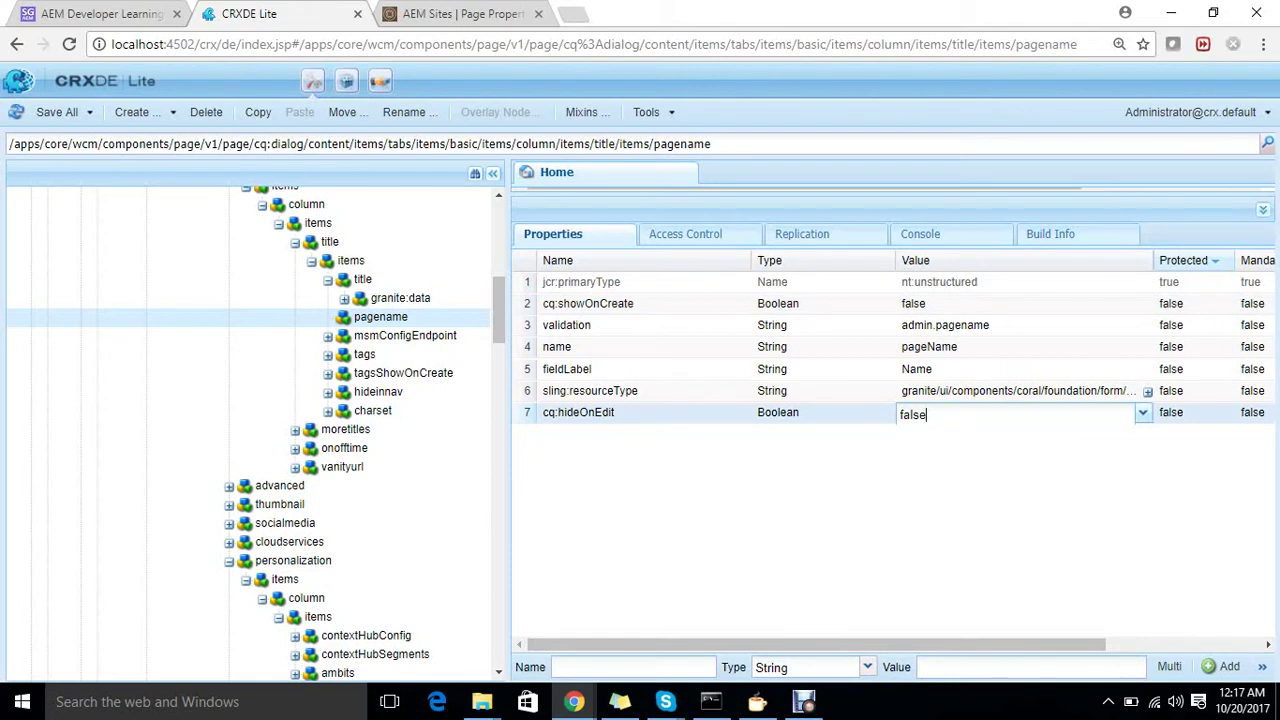
left_click(1143, 413)
left_click(911, 437)
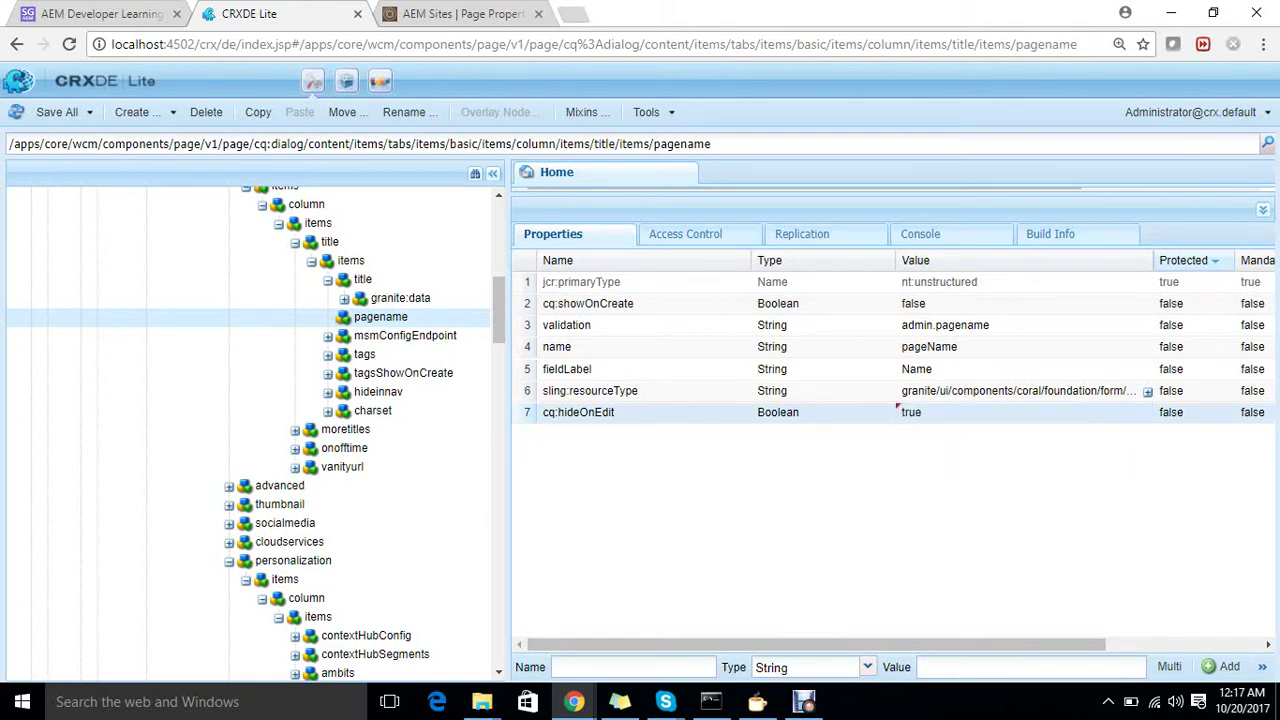
left_click(57, 112)
- Reload the test page's properties and check the Title and Tags fields for the Name field
left_click(463, 14)
key("F5")
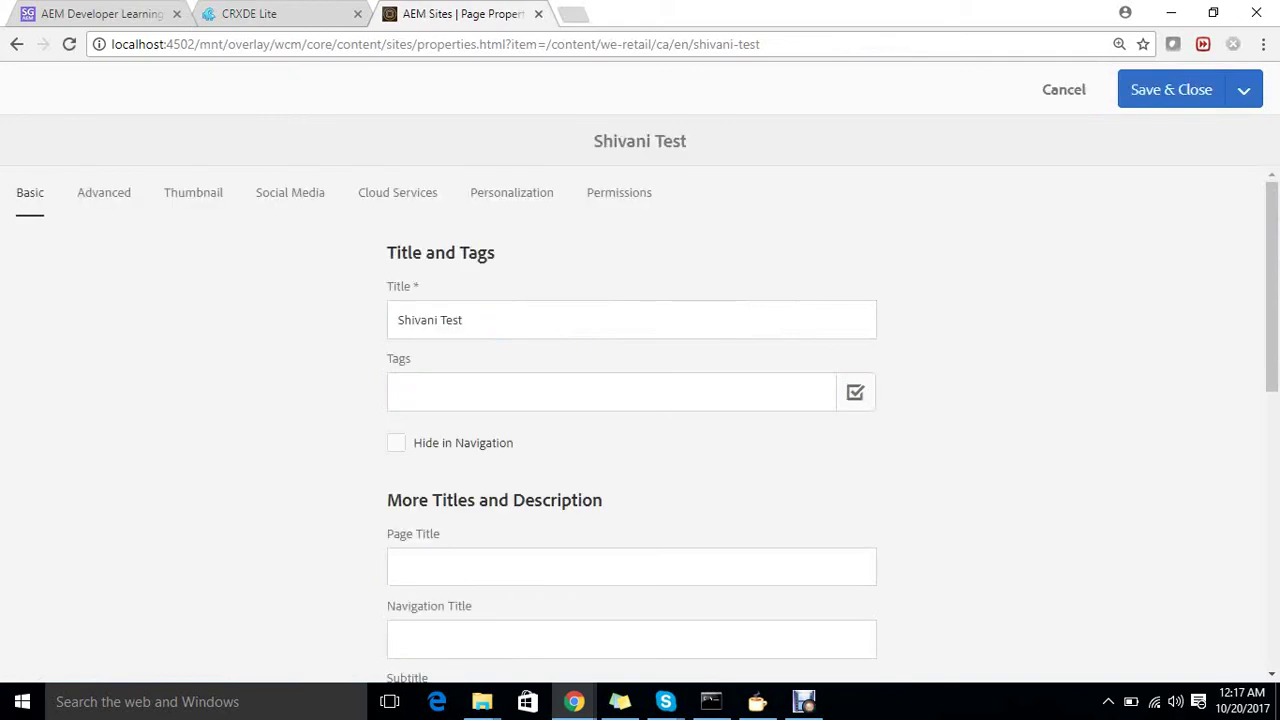
left_click(611, 392)
- Switch to the blog post and read its explanation of the allowBulkEdit property
left_click(101, 14)
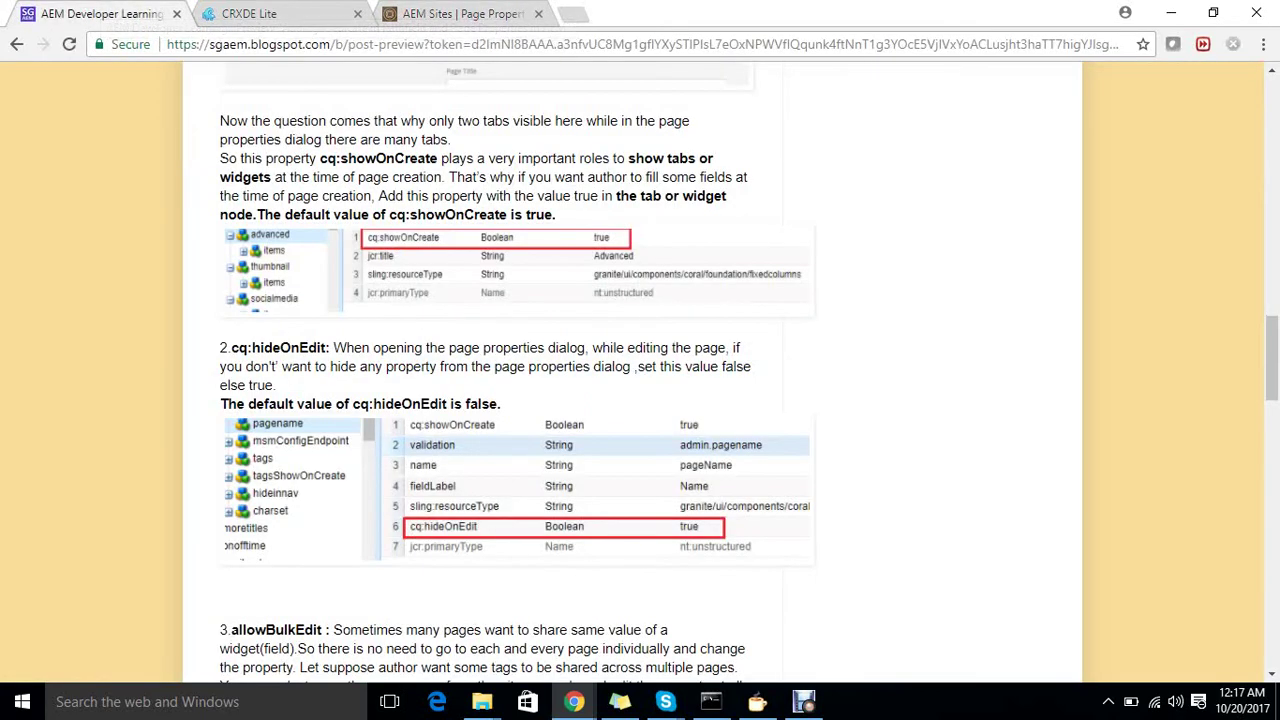
scroll(640, 400, "down", 3)
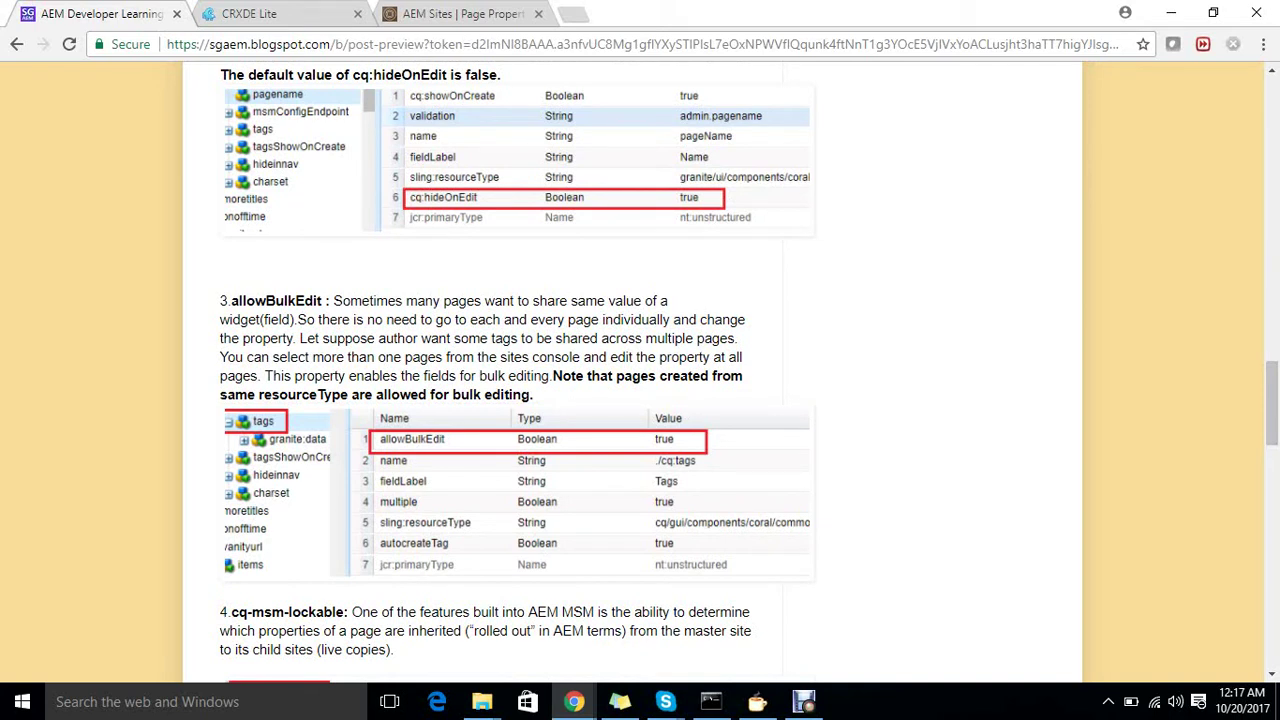
- Open the AEM start page at localhost:4502 in a new browser tab and go to the Sites console
key("ctrl+t")
type("localhost:4502/")
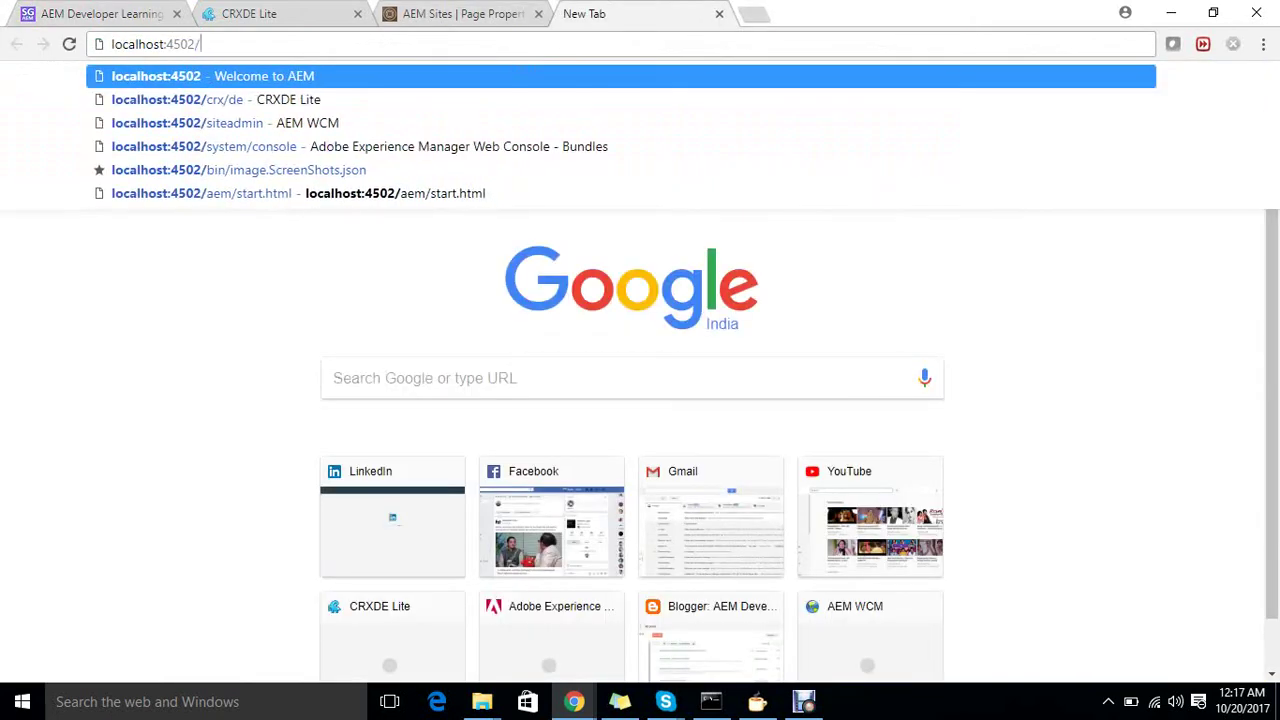
type("ae")
key("Return")
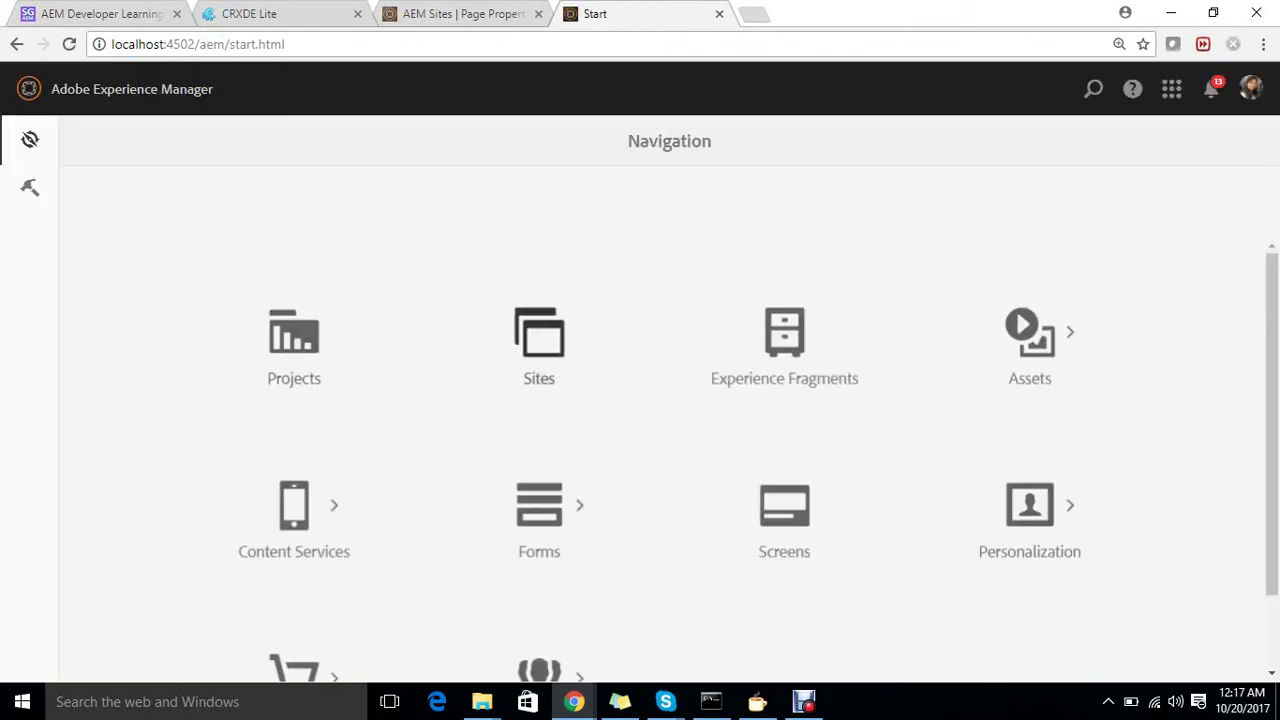
left_click(539, 340)
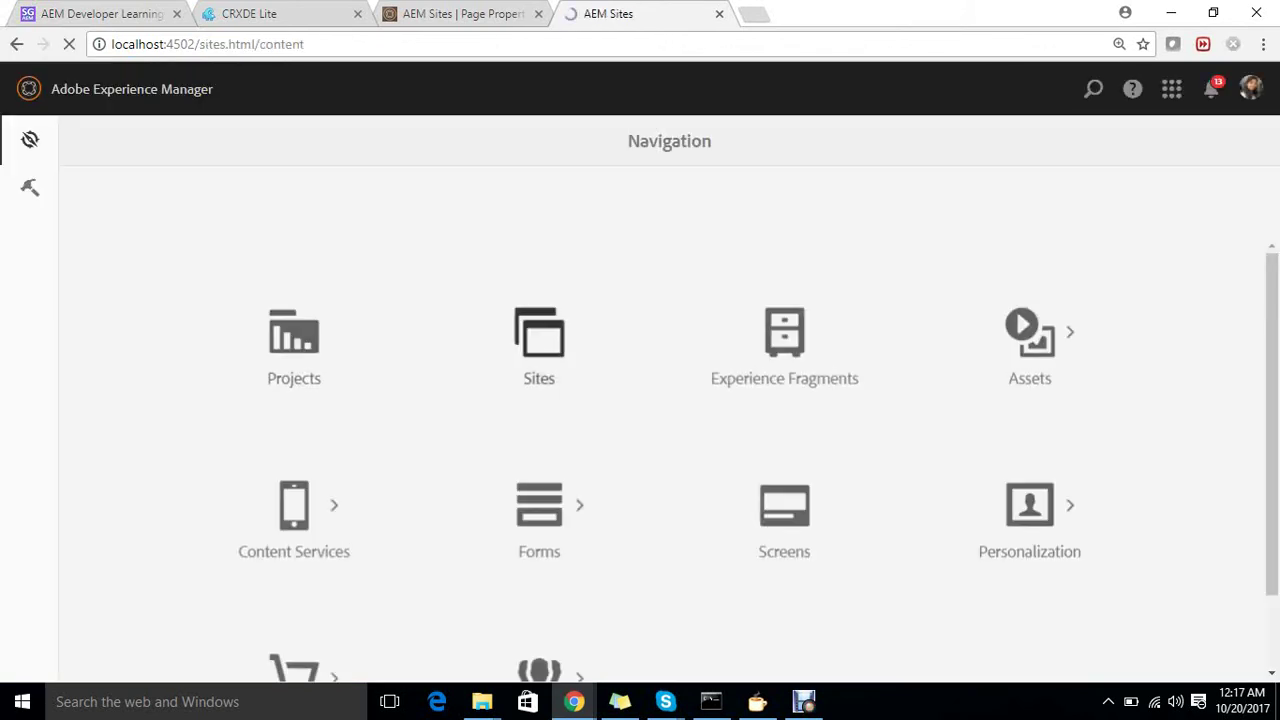
- Browse to the English page under We.Retail and its ca site
left_click(130, 339)
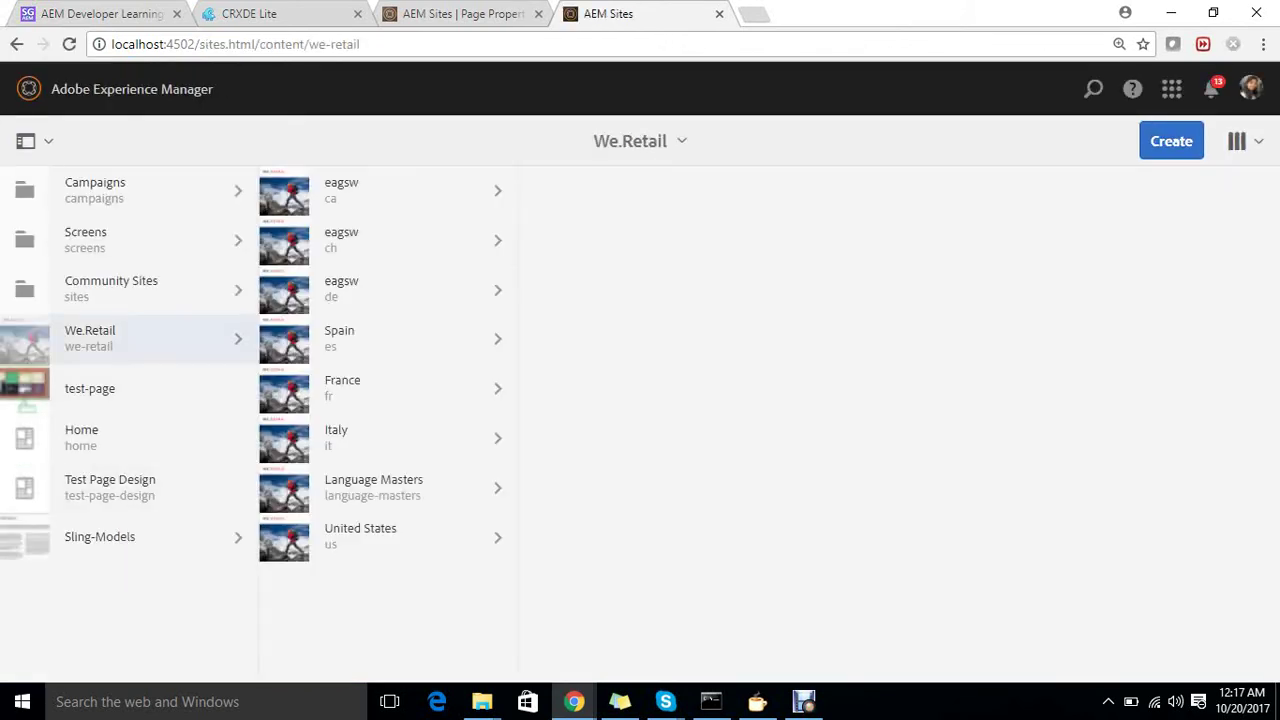
left_click(380, 240)
left_click(380, 191)
left_click(640, 190)
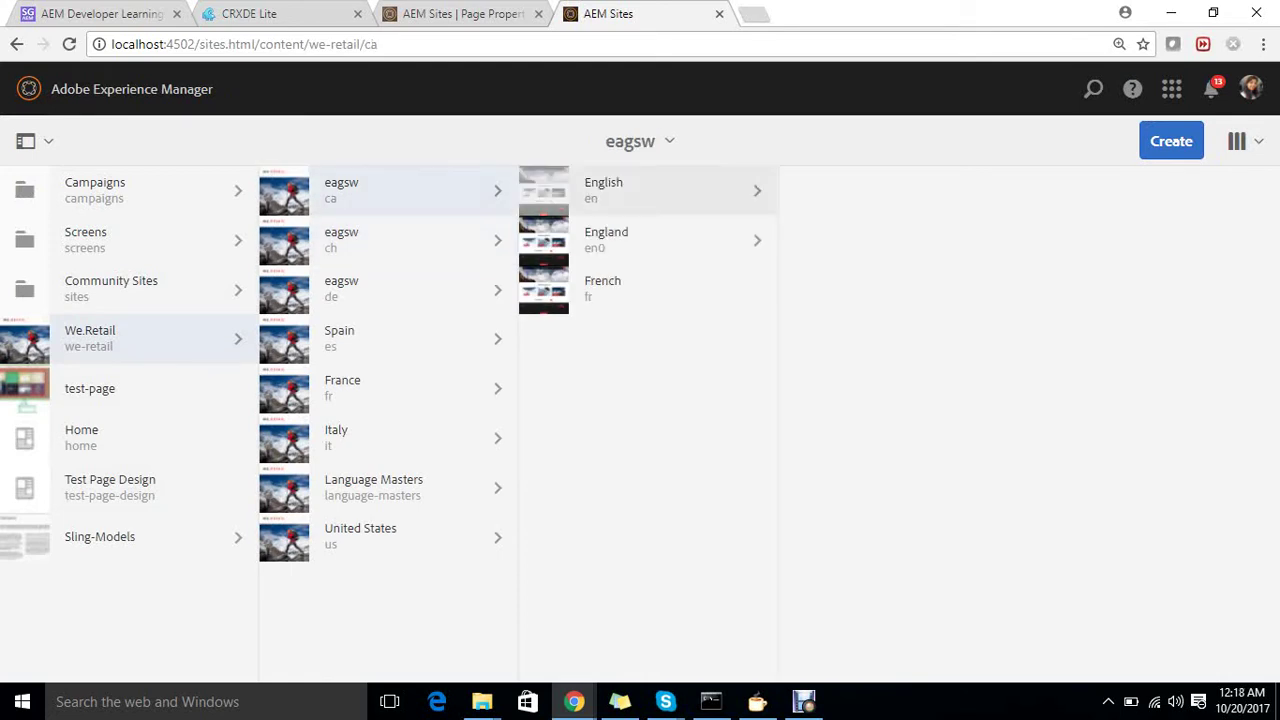
- Try pairing the Experience, Men and Women pages under English for bulk editing, and clear the selection
left_click(800, 190)
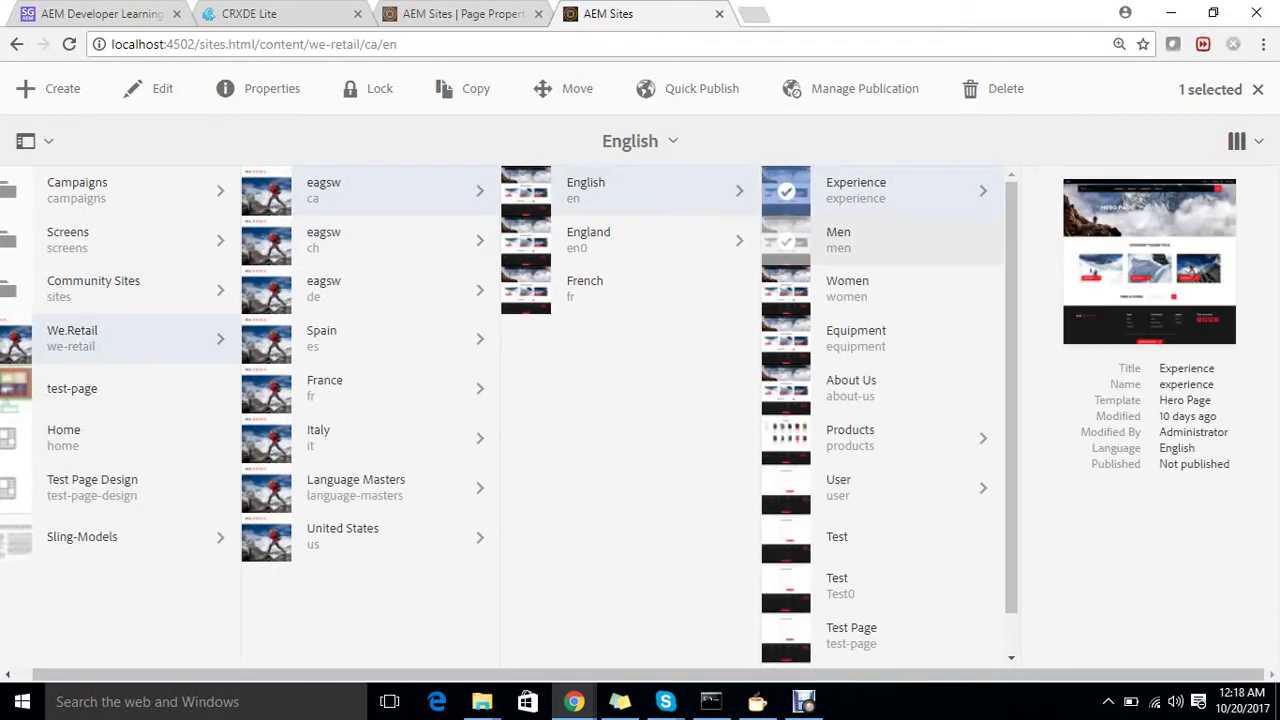
left_click(786, 240)
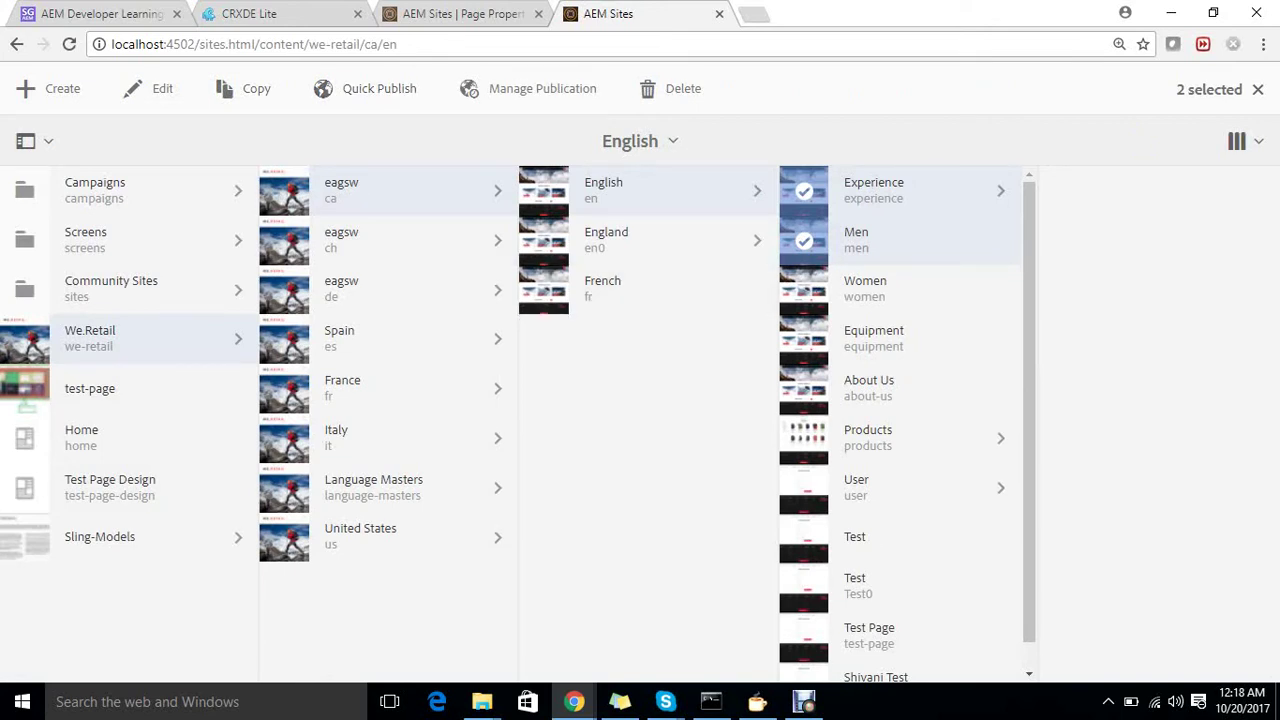
left_click(804, 241)
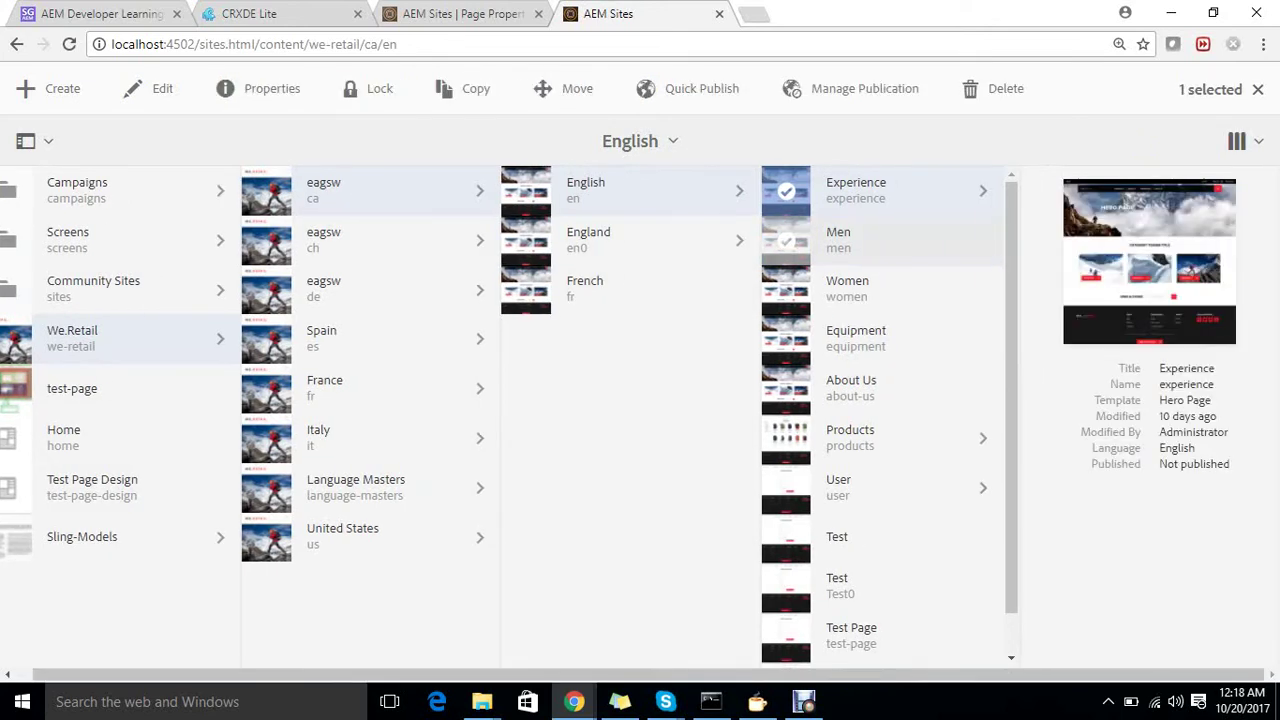
left_click(787, 290)
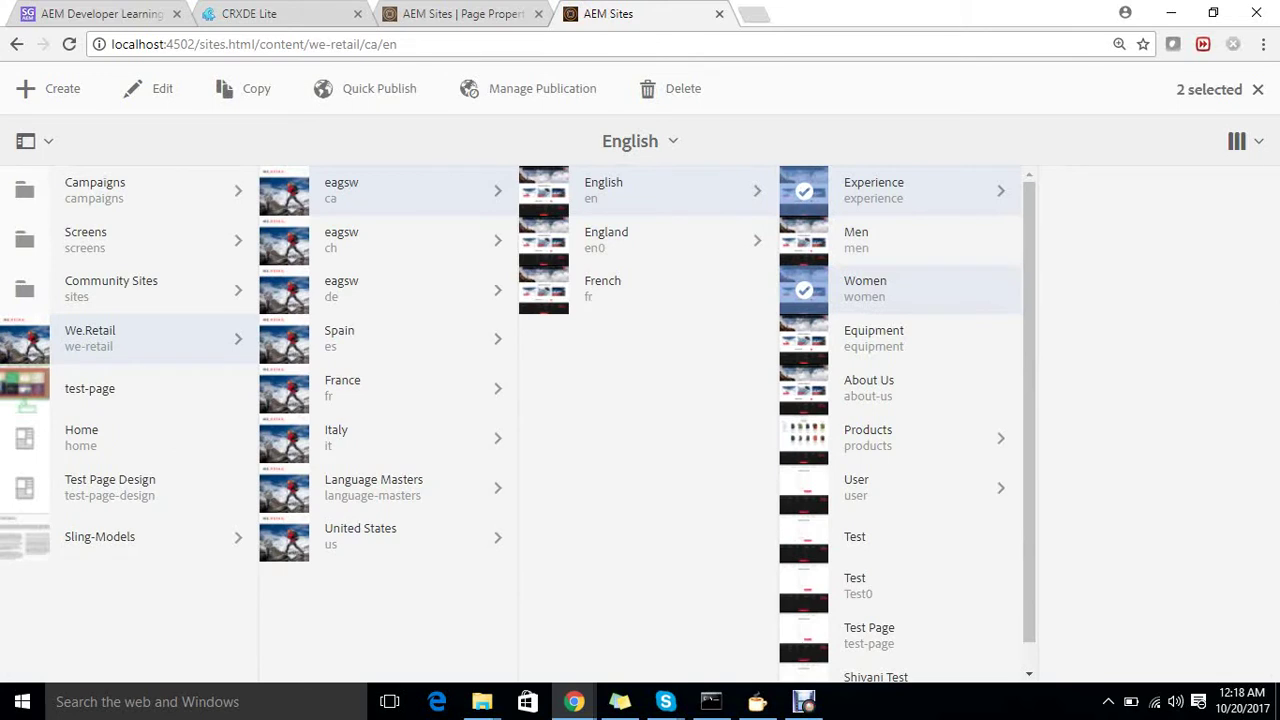
left_click(795, 191)
left_click(790, 241)
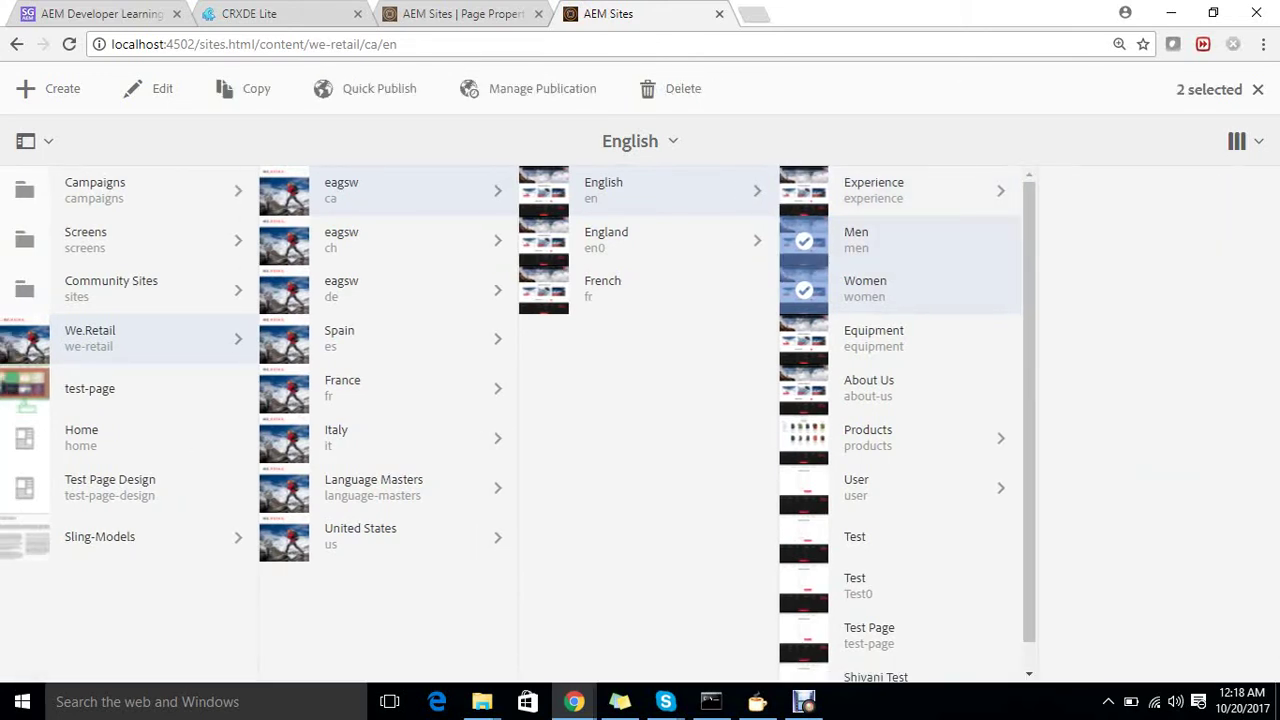
left_click(804, 240)
left_click(804, 288)
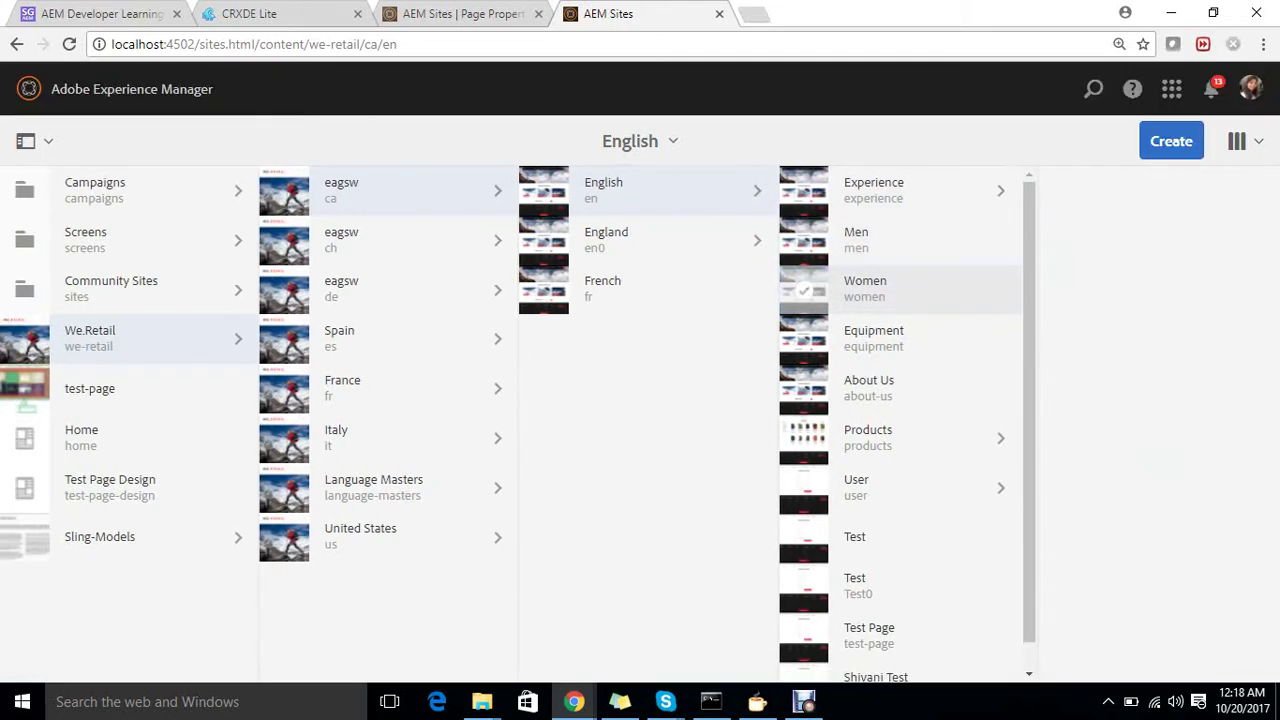
- Try selecting the Equipment and About Us pages together for bulk editing, and deselect them
left_click(804, 388)
left_click(804, 338)
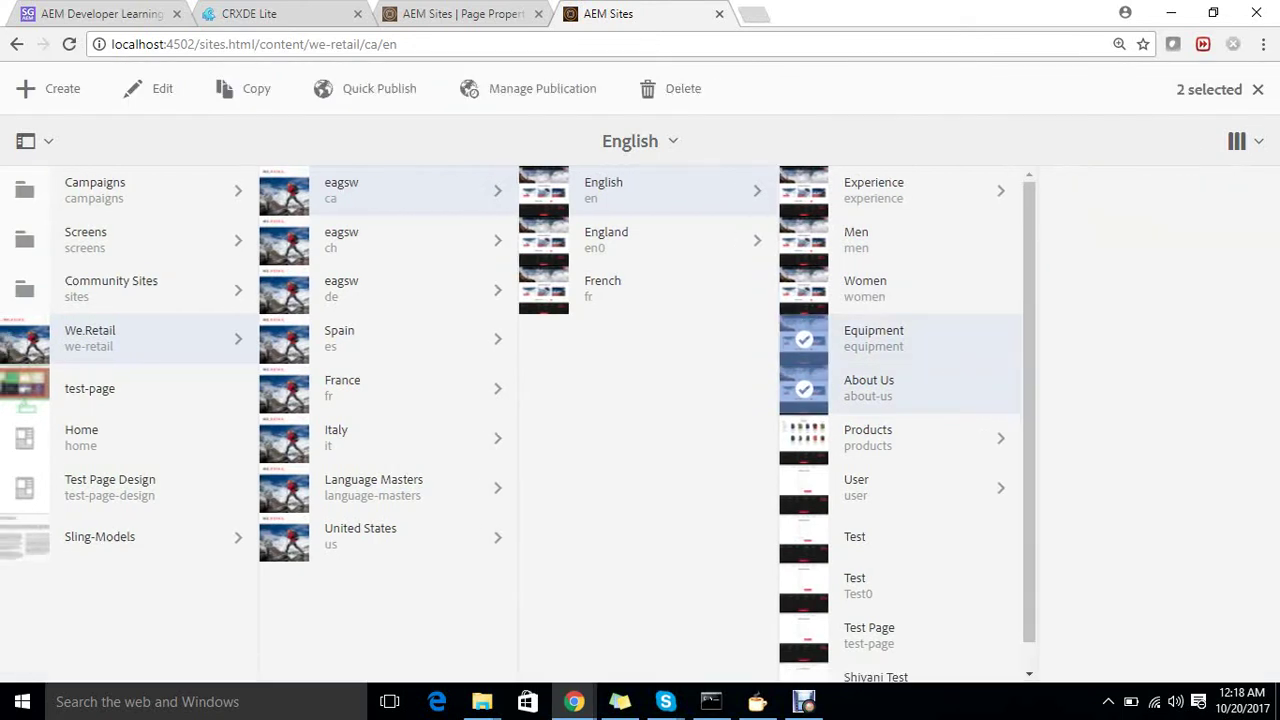
left_click(804, 388)
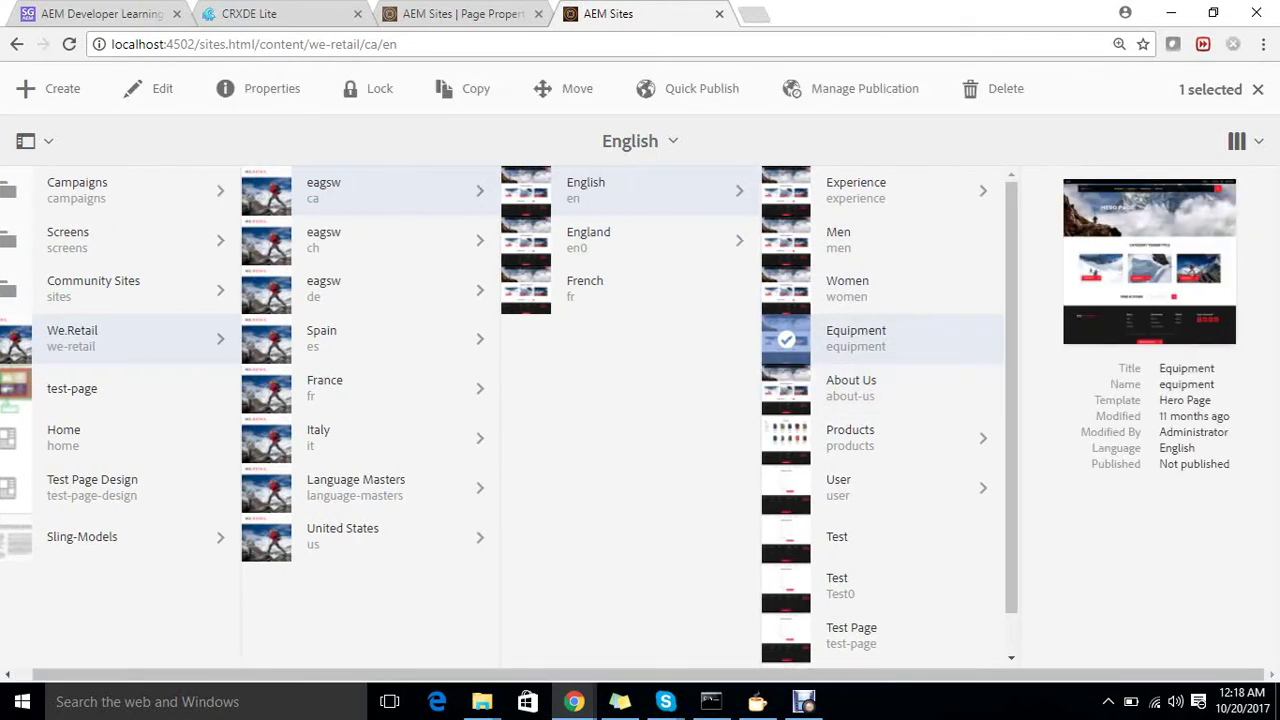
left_click(790, 338)
- Try selecting the English and England pages under ca together for bulk editing
left_click(544, 191)
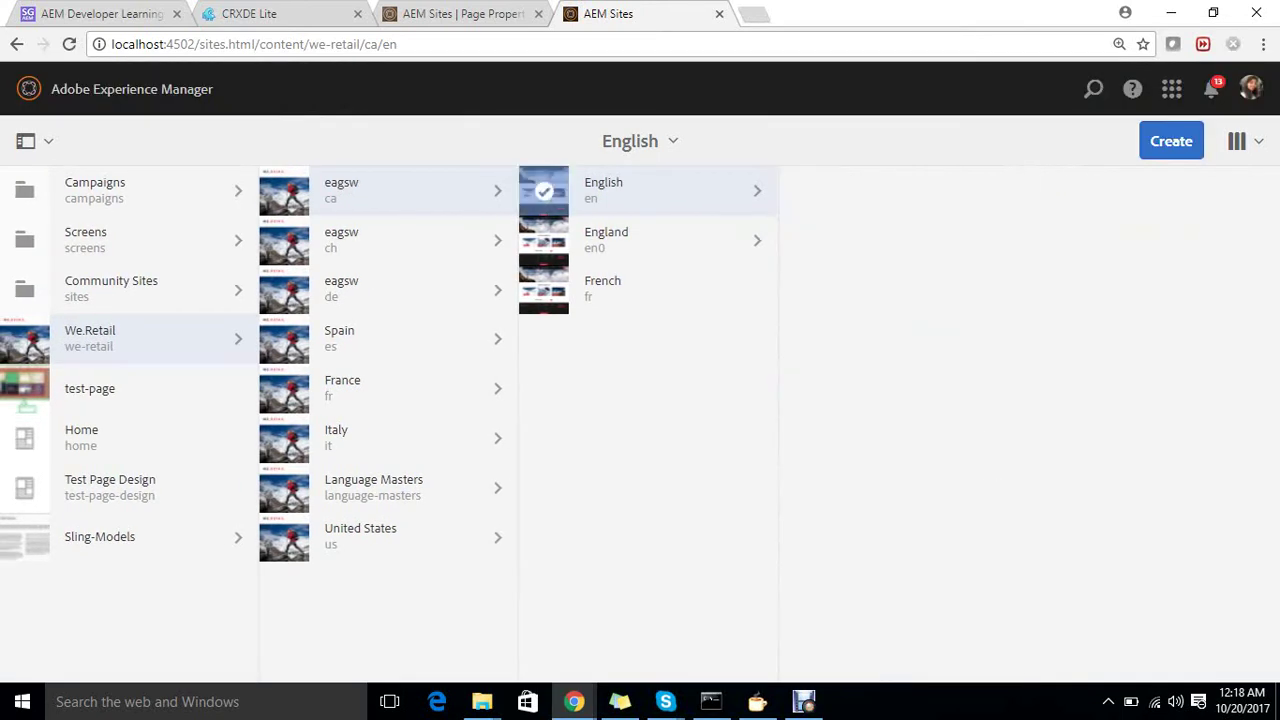
left_click(544, 241)
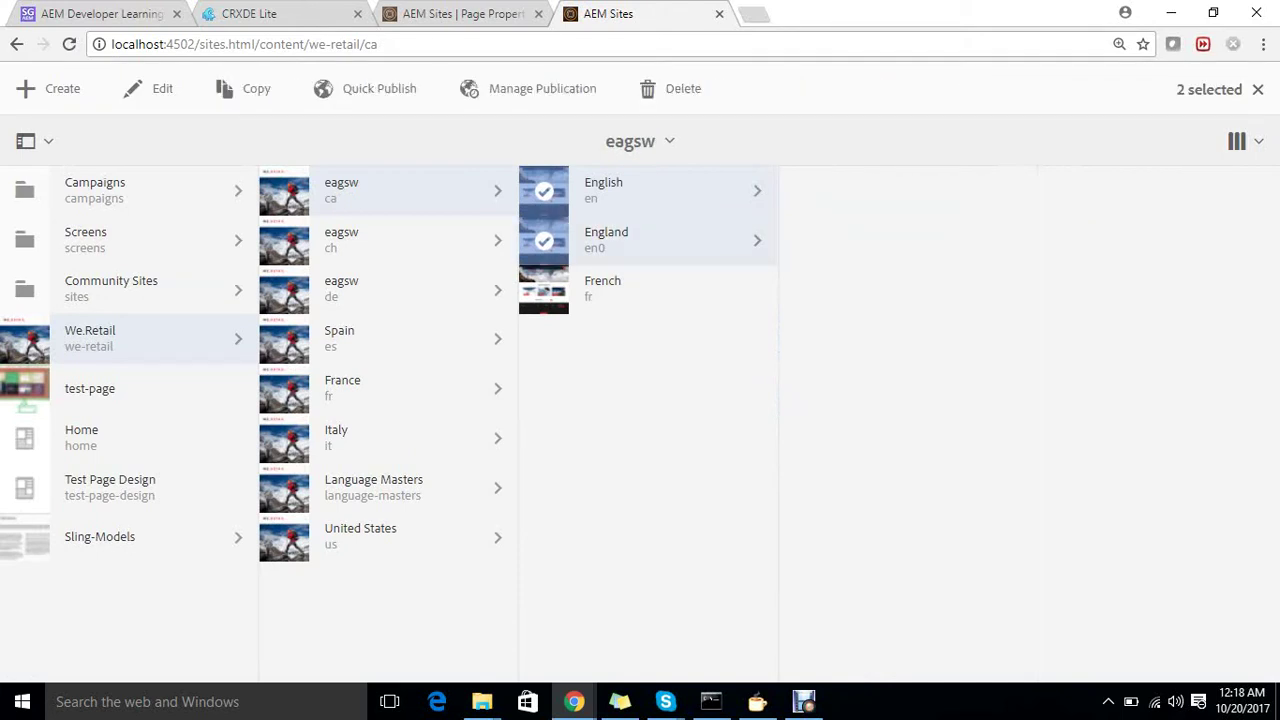
left_click(543, 190)
left_click(543, 190)
left_click(544, 241)
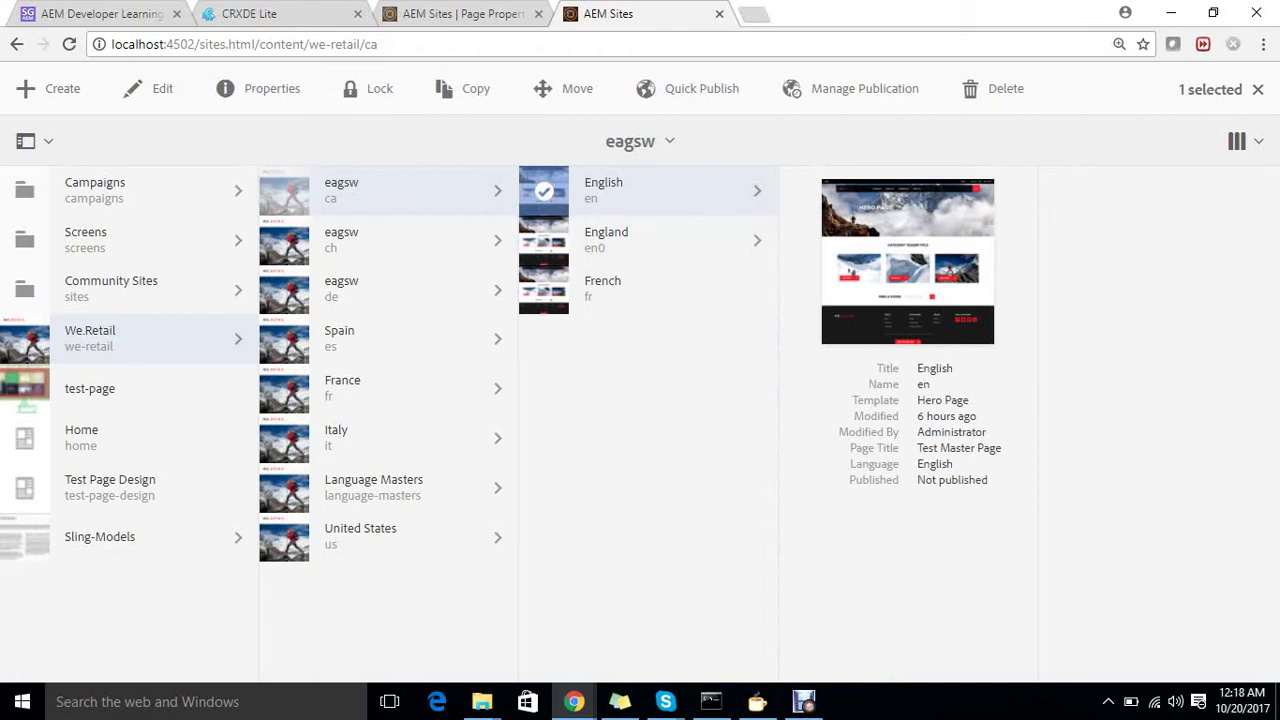
- Select the ca, ch and de pages under We.Retail and open their shared properties
left_click(285, 191)
left_click(285, 241)
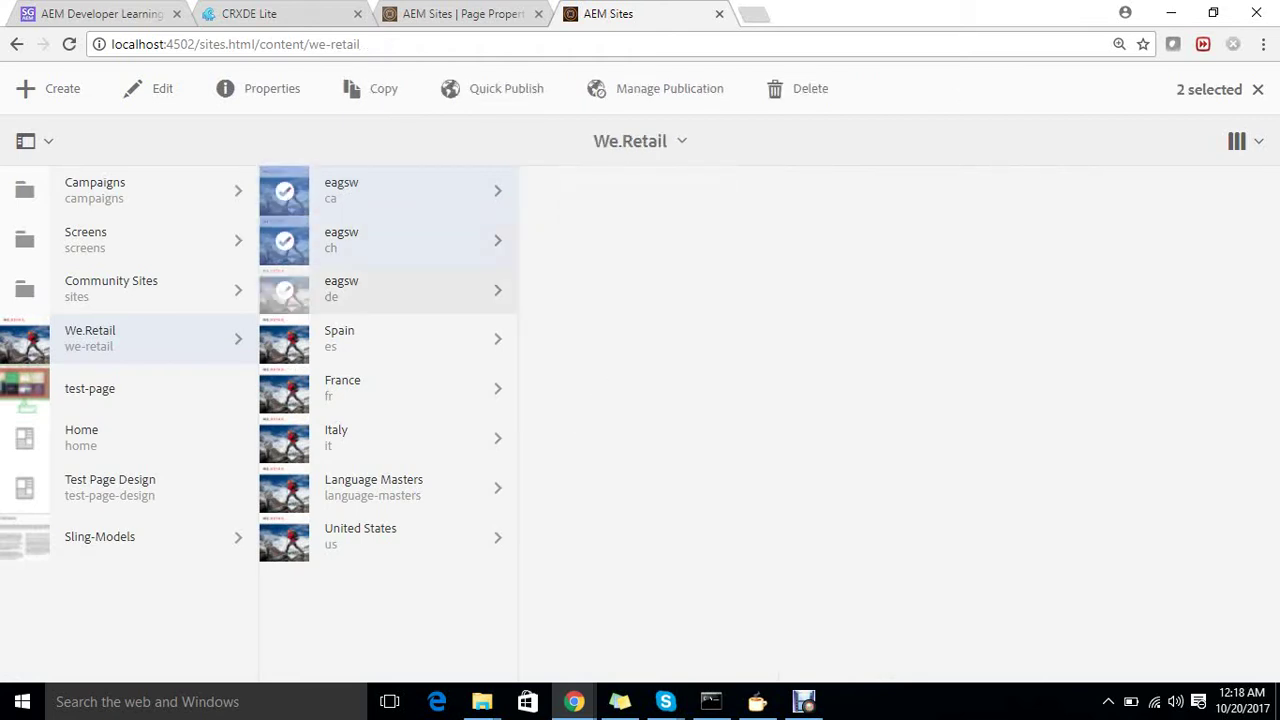
left_click(284, 290)
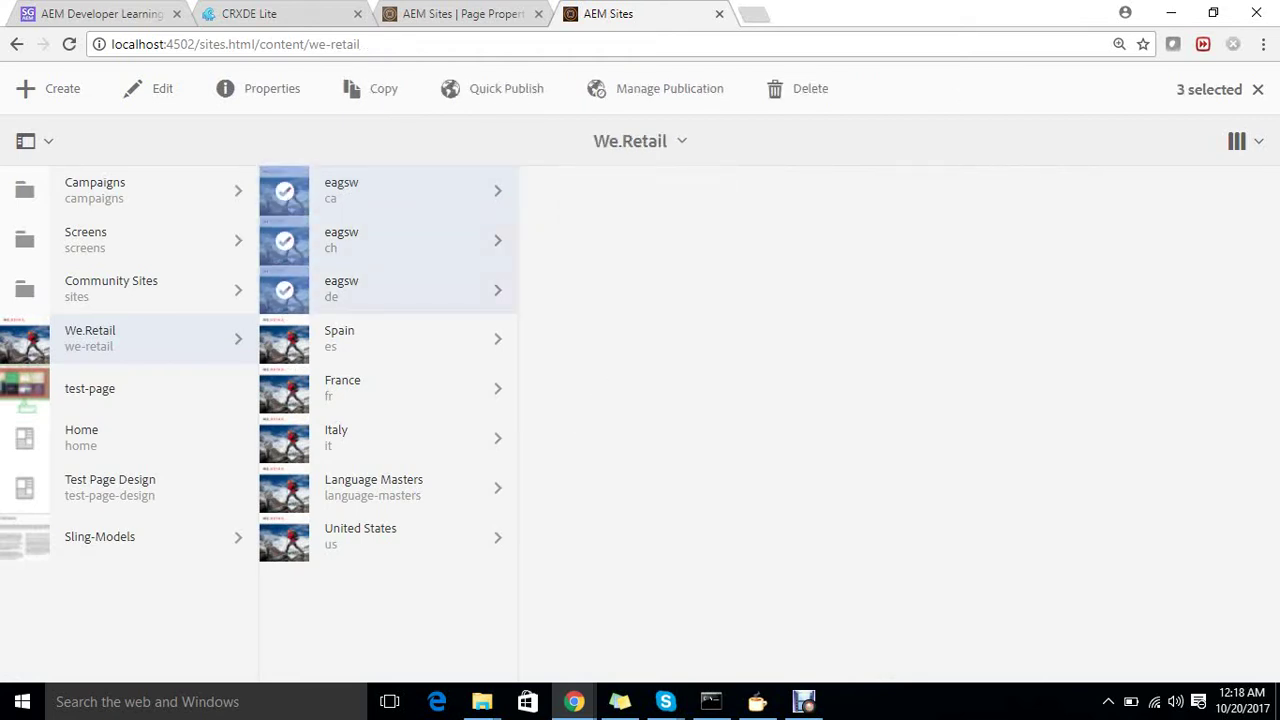
left_click(258, 88)
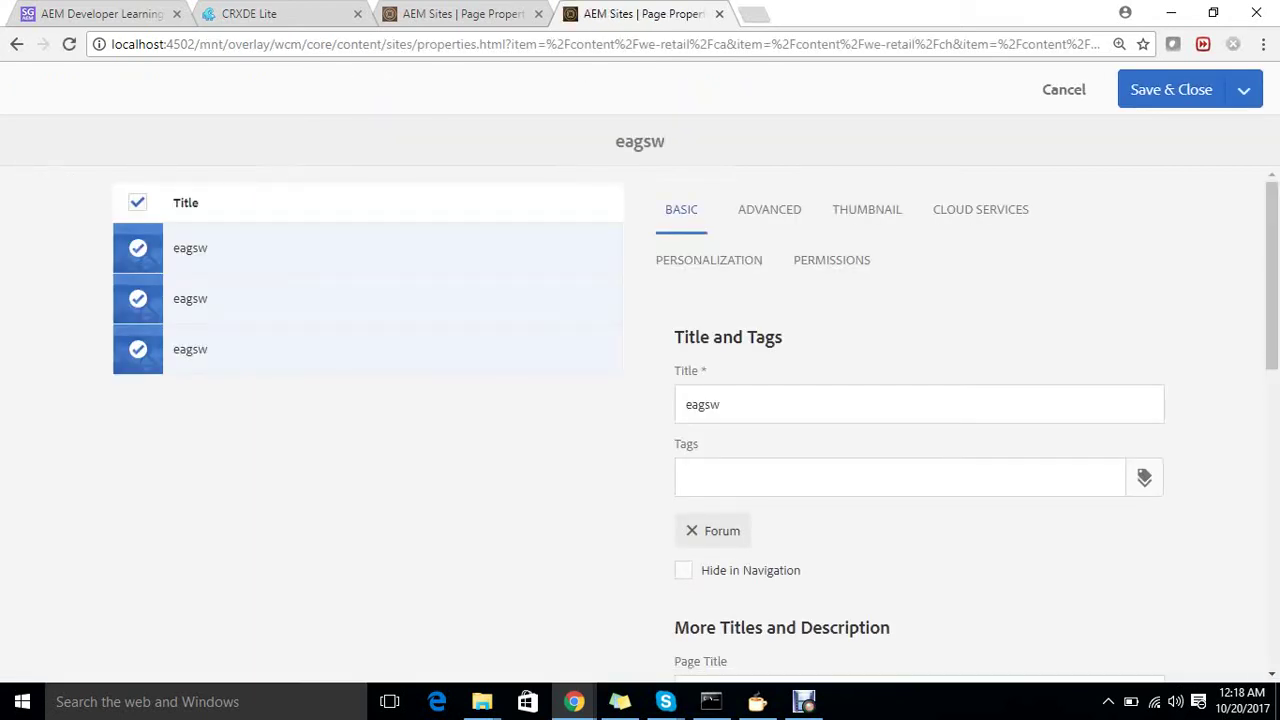
- Set the shared title of the three selected pages to "Test Title"
double_click(703, 405)
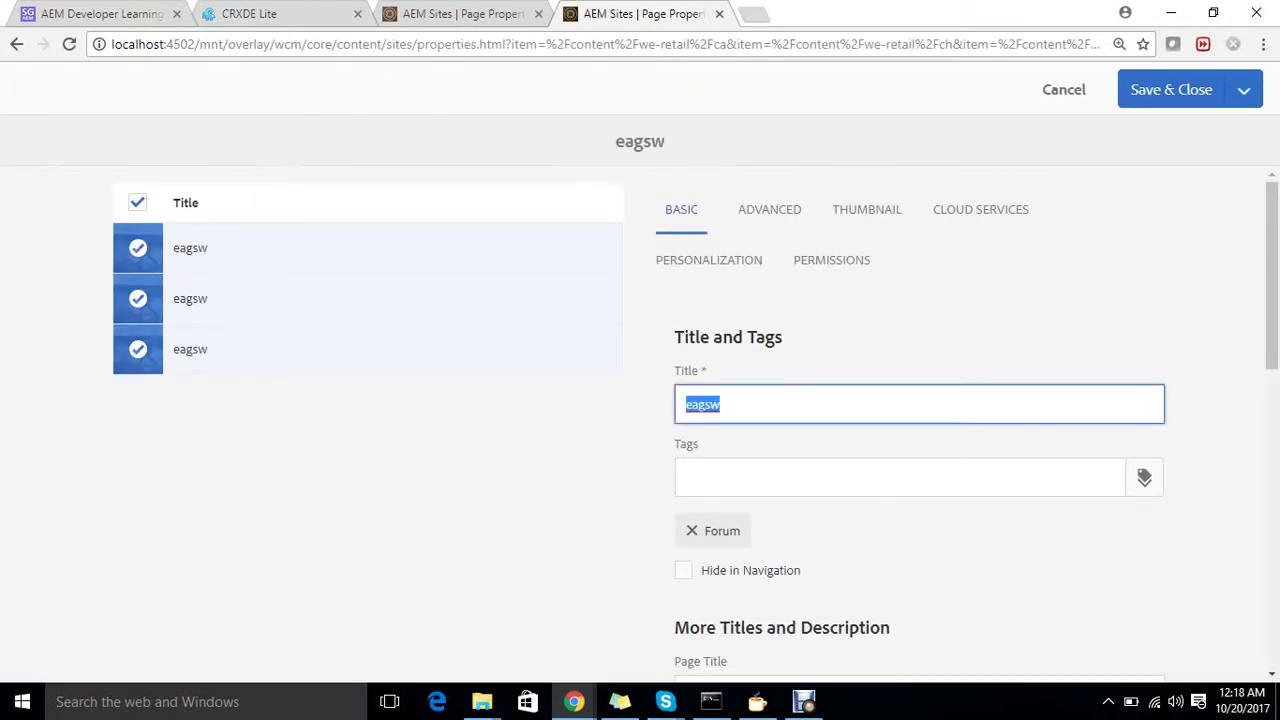
key("BackSpace")
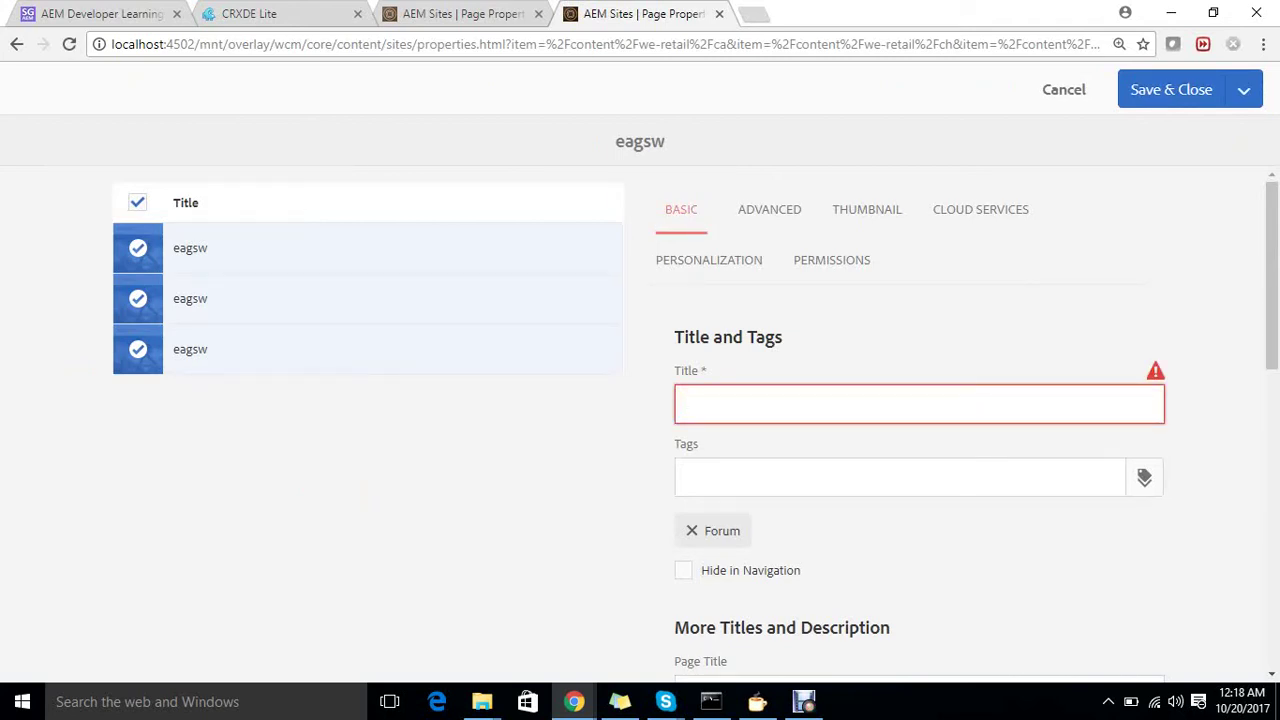
type("Test ")
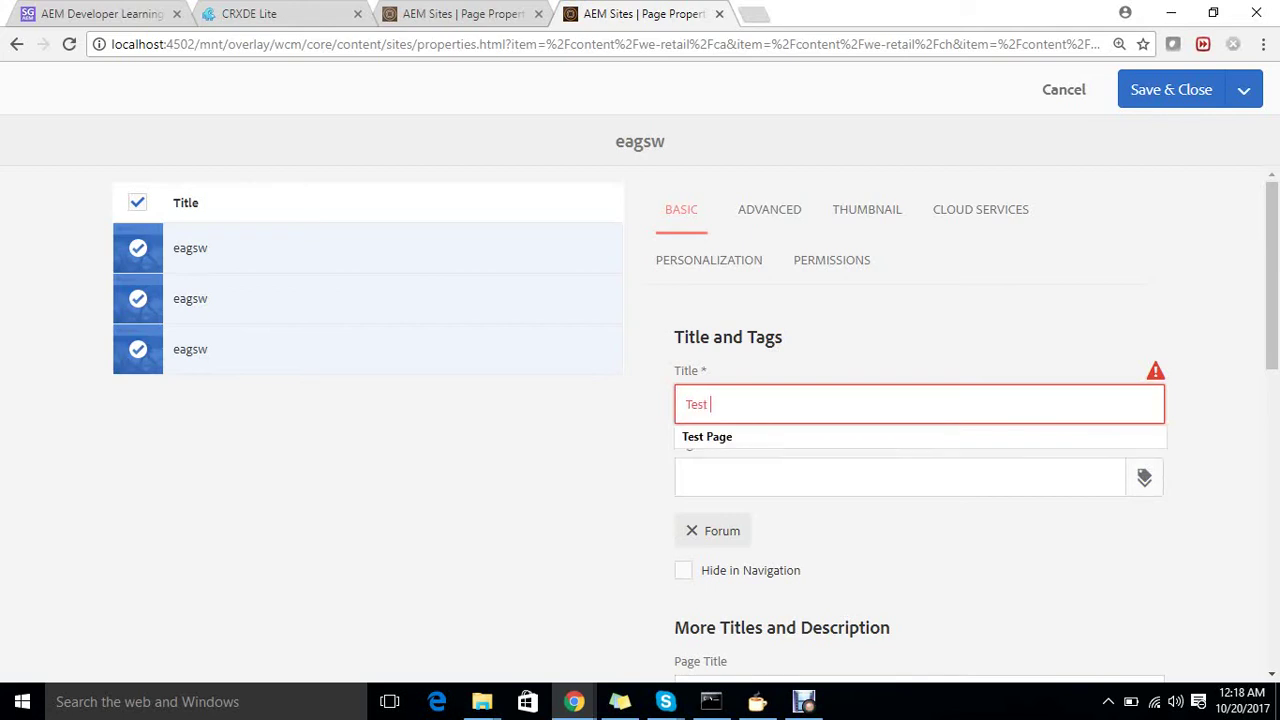
type("Title")
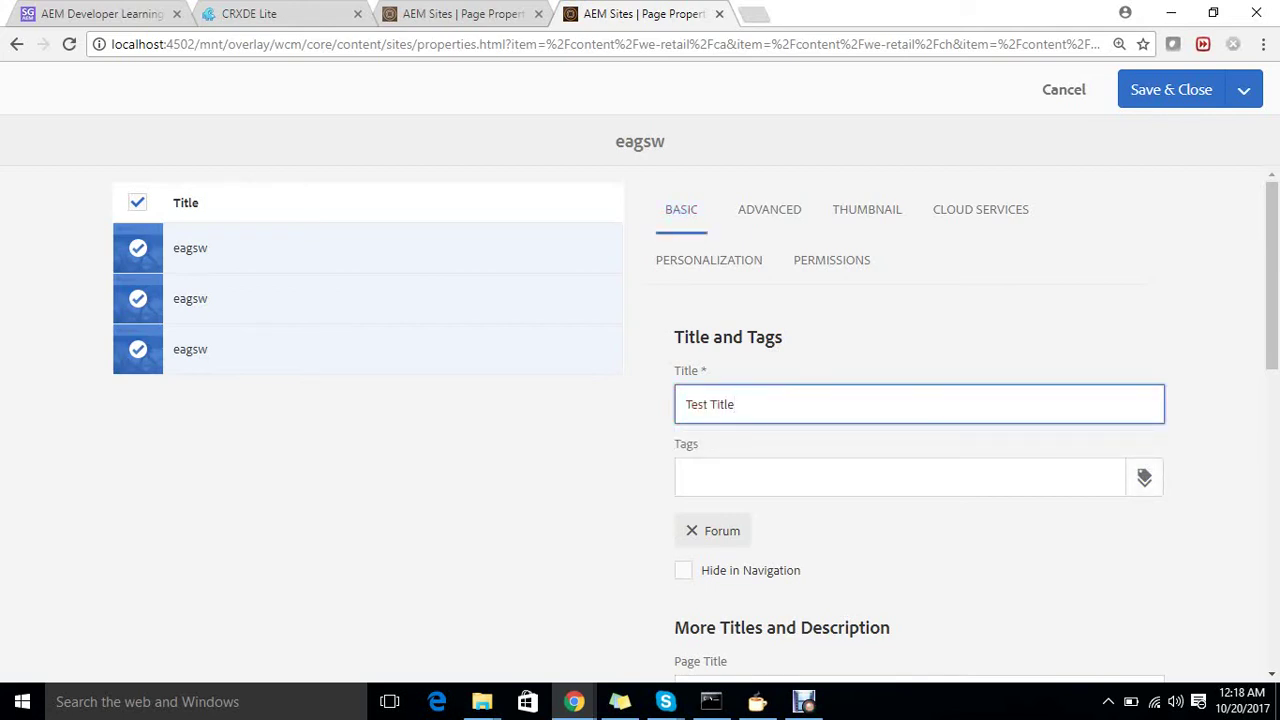
- Add the Experience Fragments tag to the three selected pages, and save and close their shared properties
left_click(1144, 477)
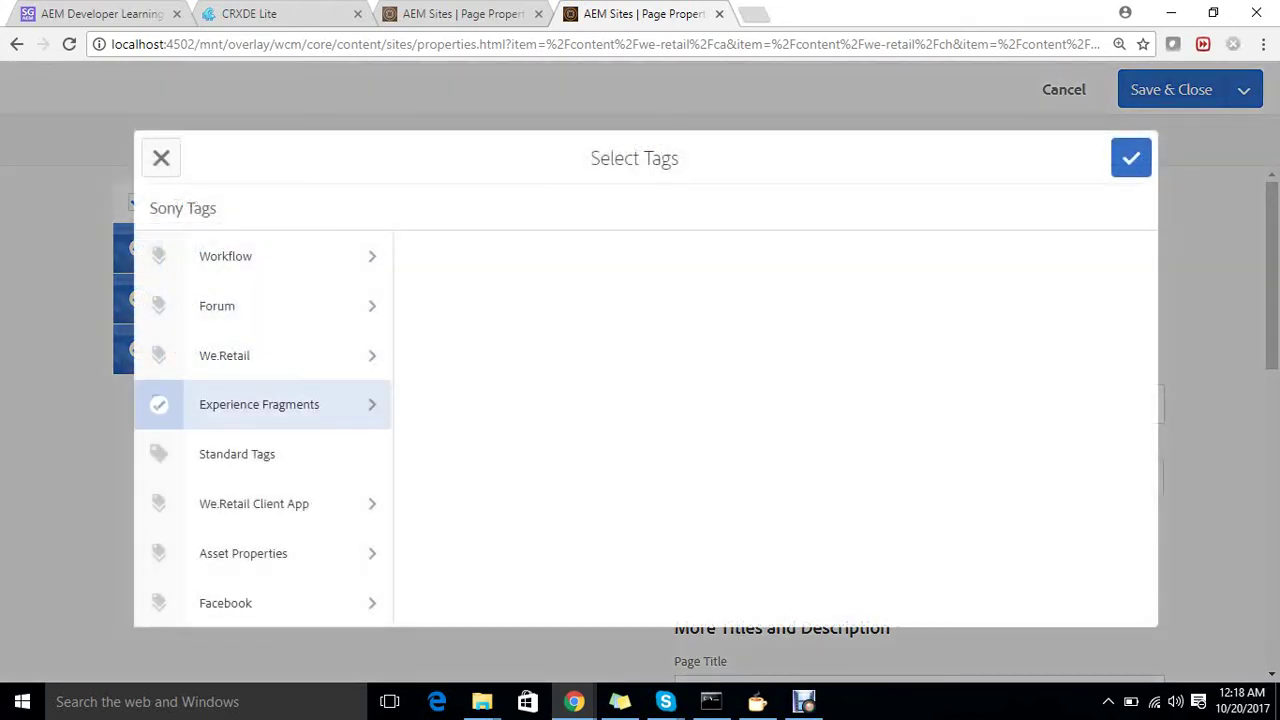
left_click(164, 411)
left_click(1131, 158)
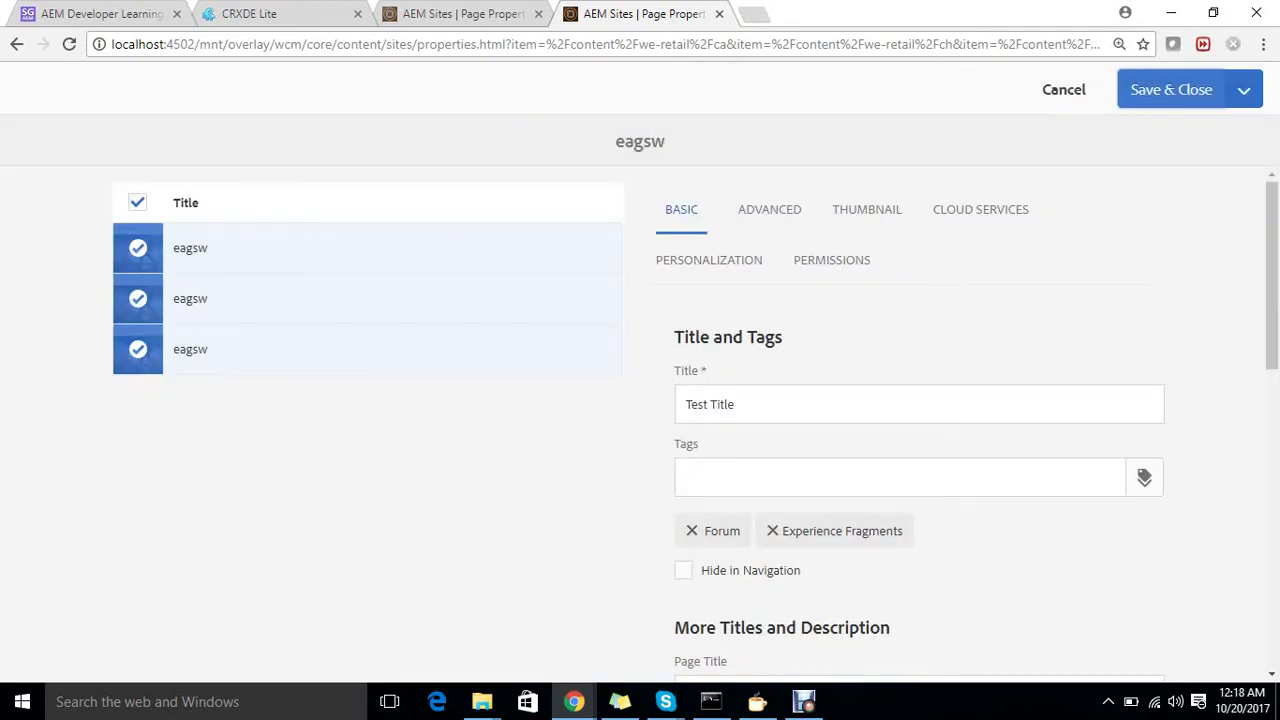
left_click(1064, 90)
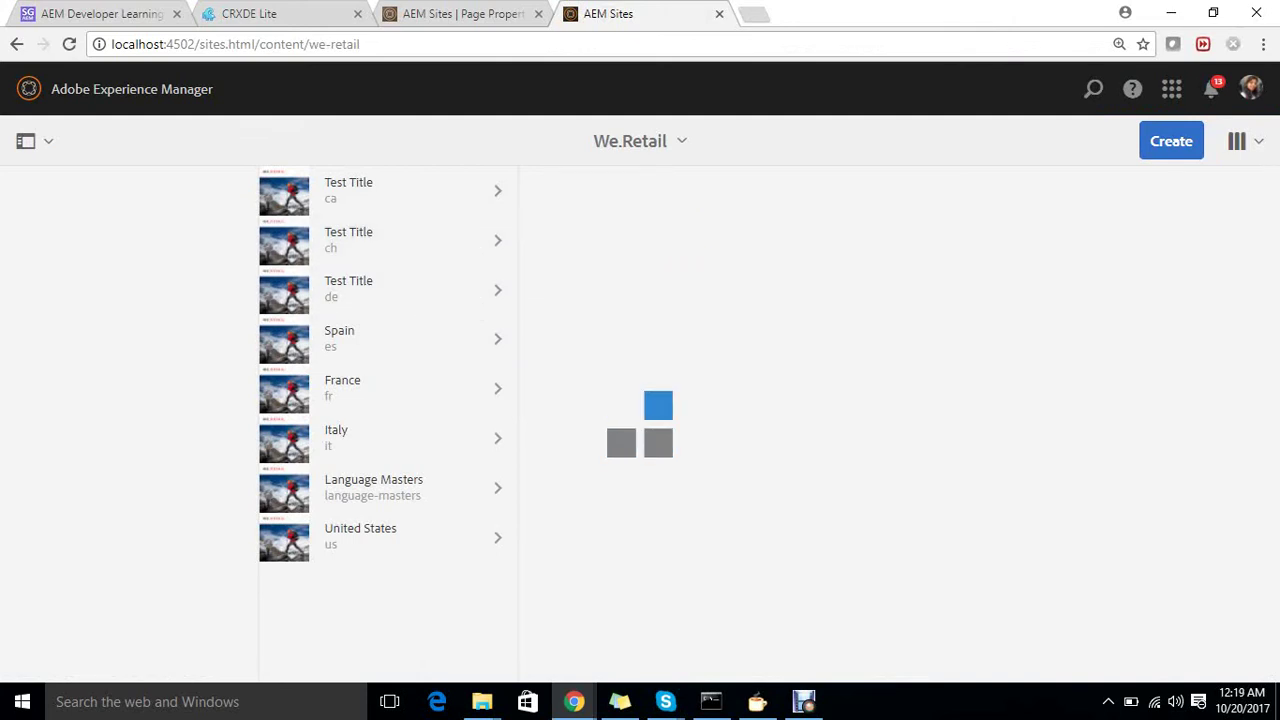
- Check the cq-msm-lockable notes, and look up the live copy page's path /content/we-retail/ca/en in CRXDE Lite
left_click(92, 14)
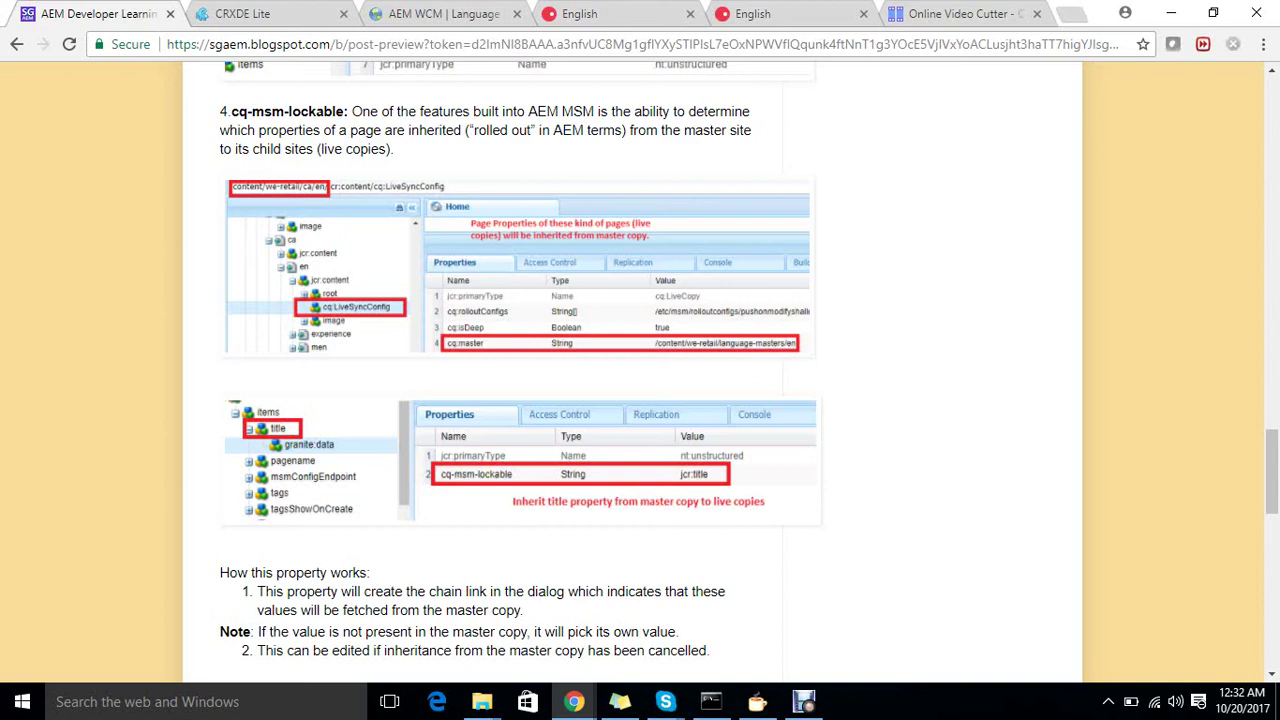
left_click(760, 14)
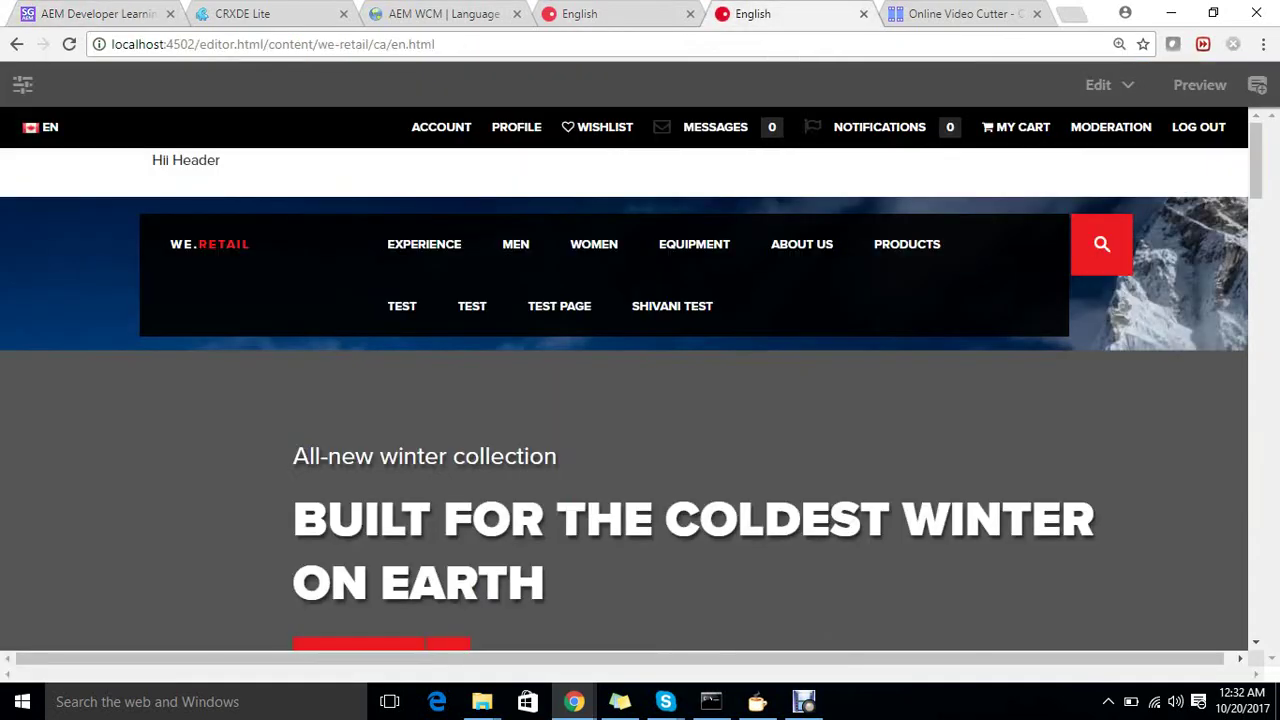
left_click_drag(406, 44, 263, 44)
key("ctrl+c")
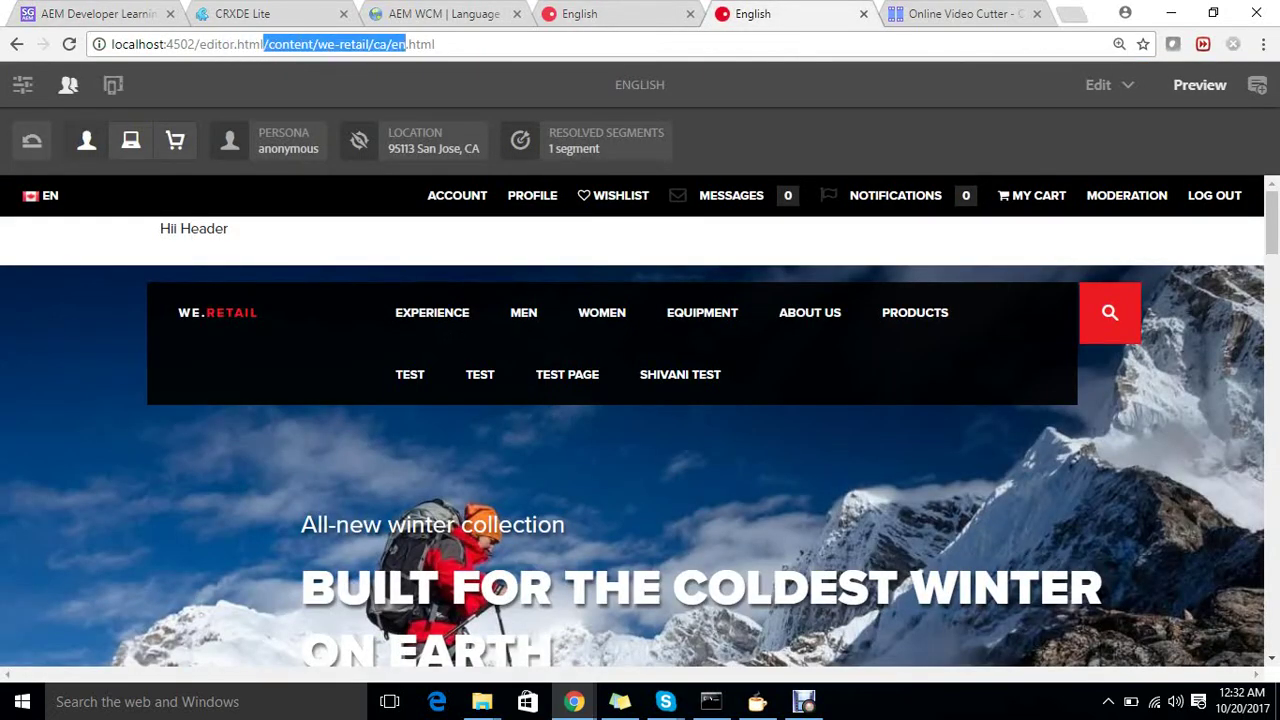
left_click(243, 14)
left_click(170, 144)
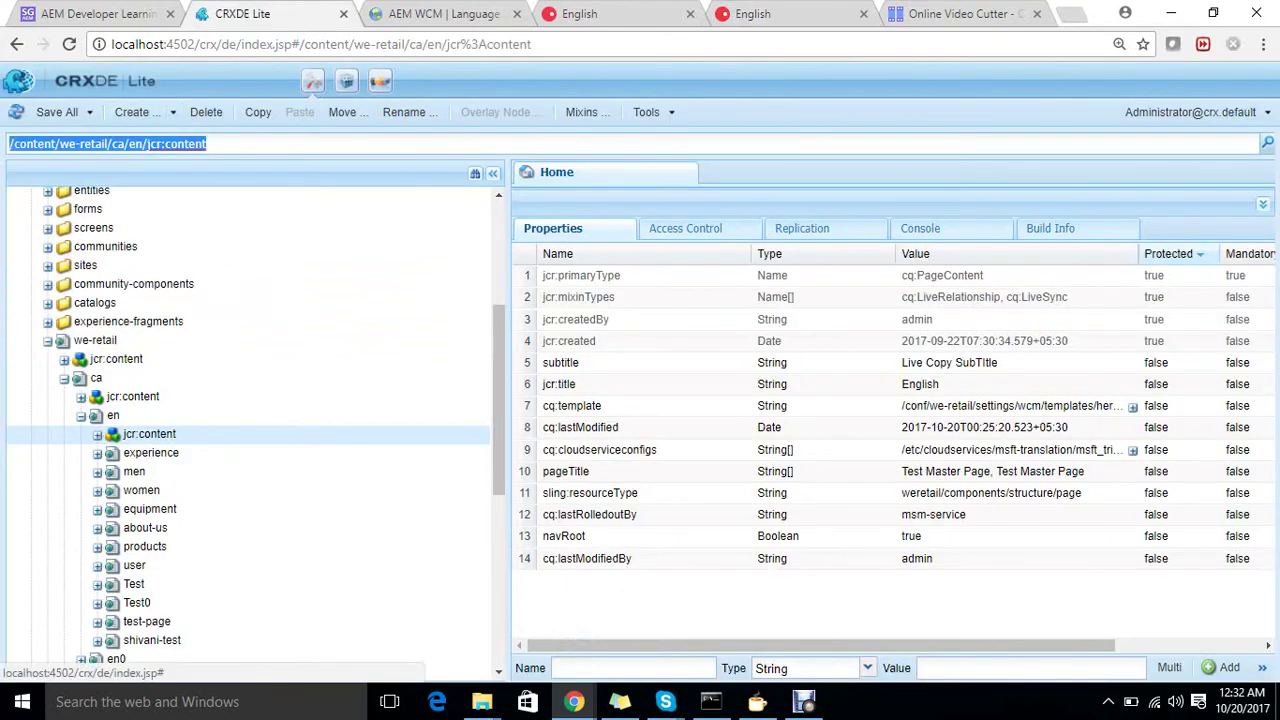
key("ctrl+v")
key("Return")
- Open the cq:LiveSyncConfig node under the ca/en page's jcr:content and copy its cq:master path
double_click(150, 434)
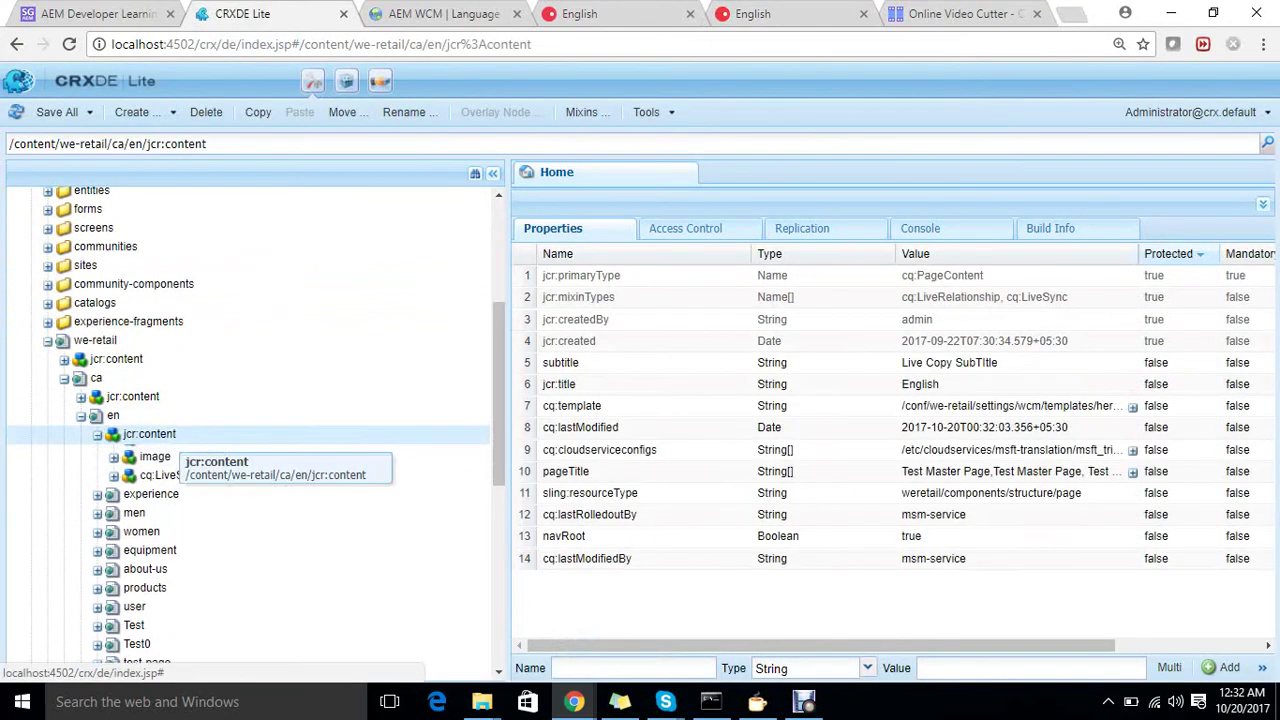
left_click(200, 490)
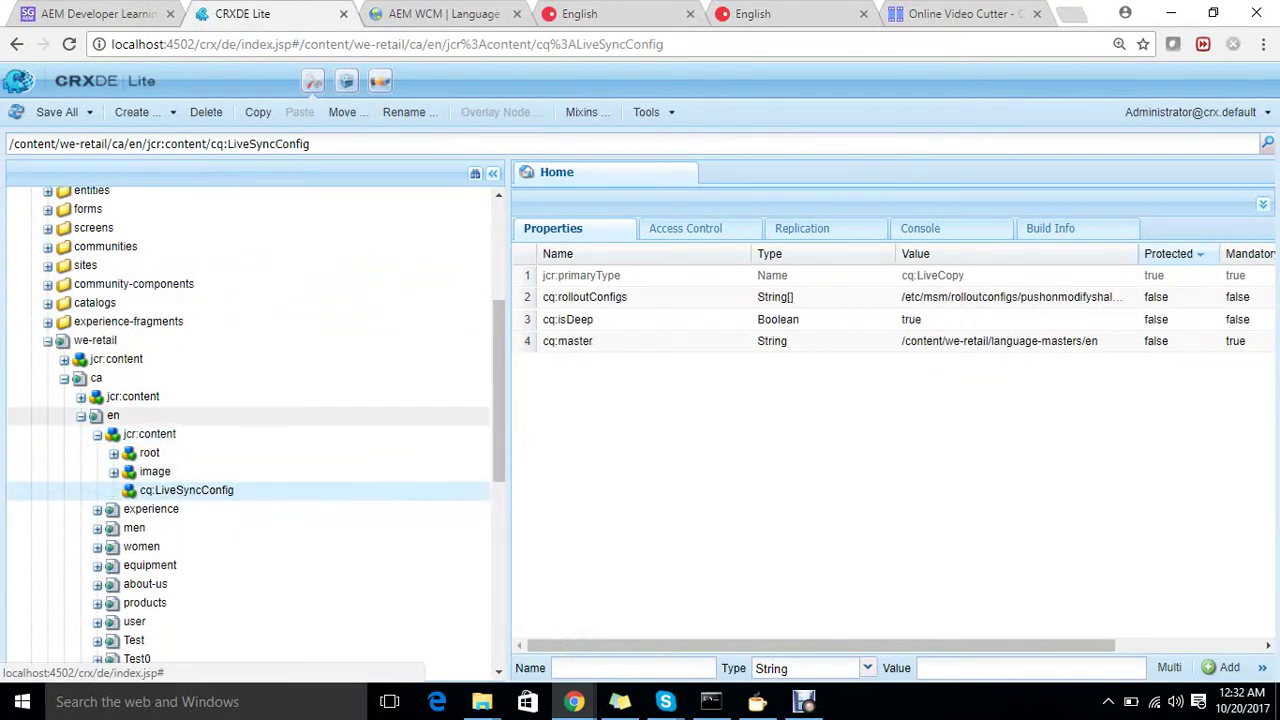
left_click(998, 341)
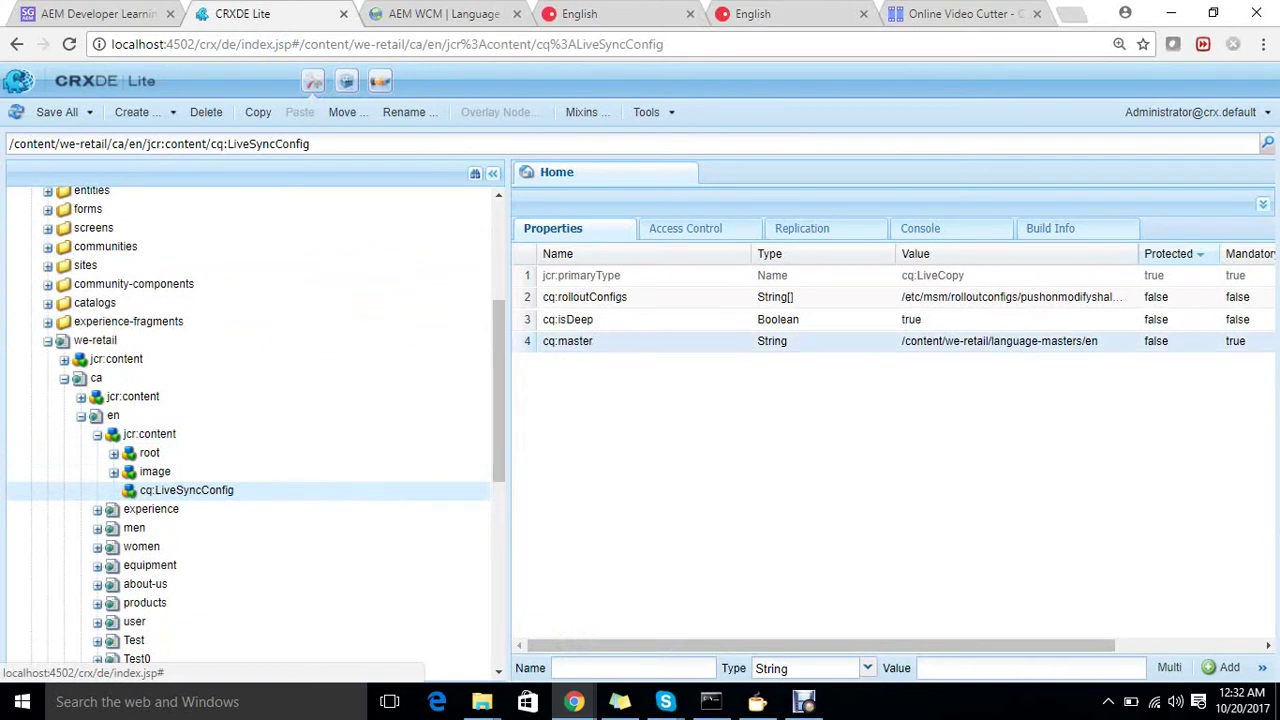
double_click(998, 341)
key("ctrl+a")
key("ctrl+c")
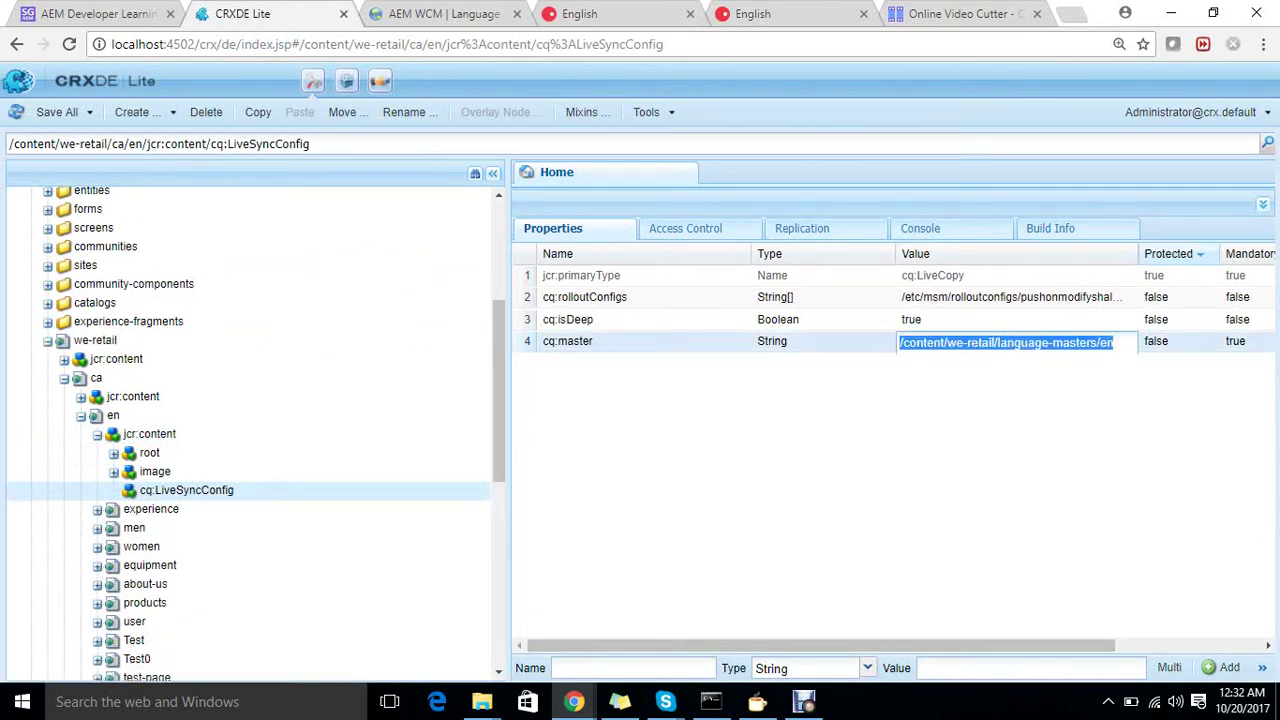
key("Escape")
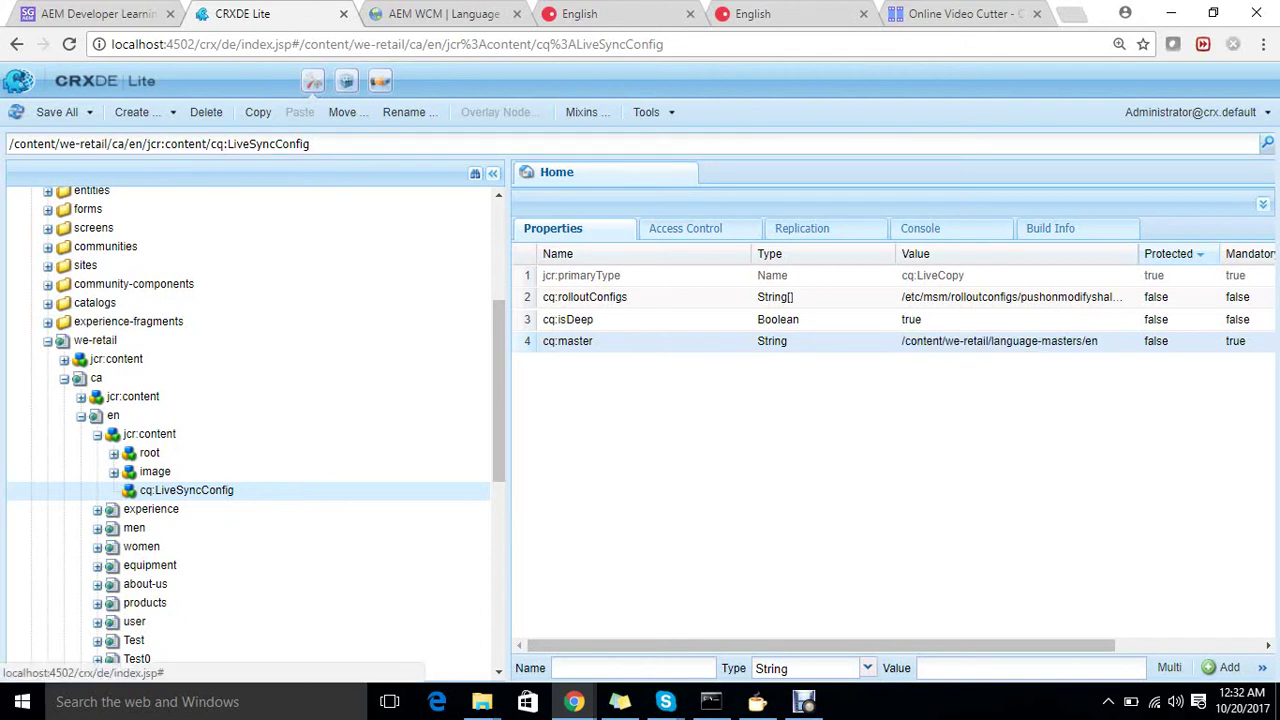
- Go to the master page node at /content/we-retail/language-masters/en in the repository
left_click(420, 144)
key("ctrl+v")
key("ctrl+a")
key("ctrl+v")
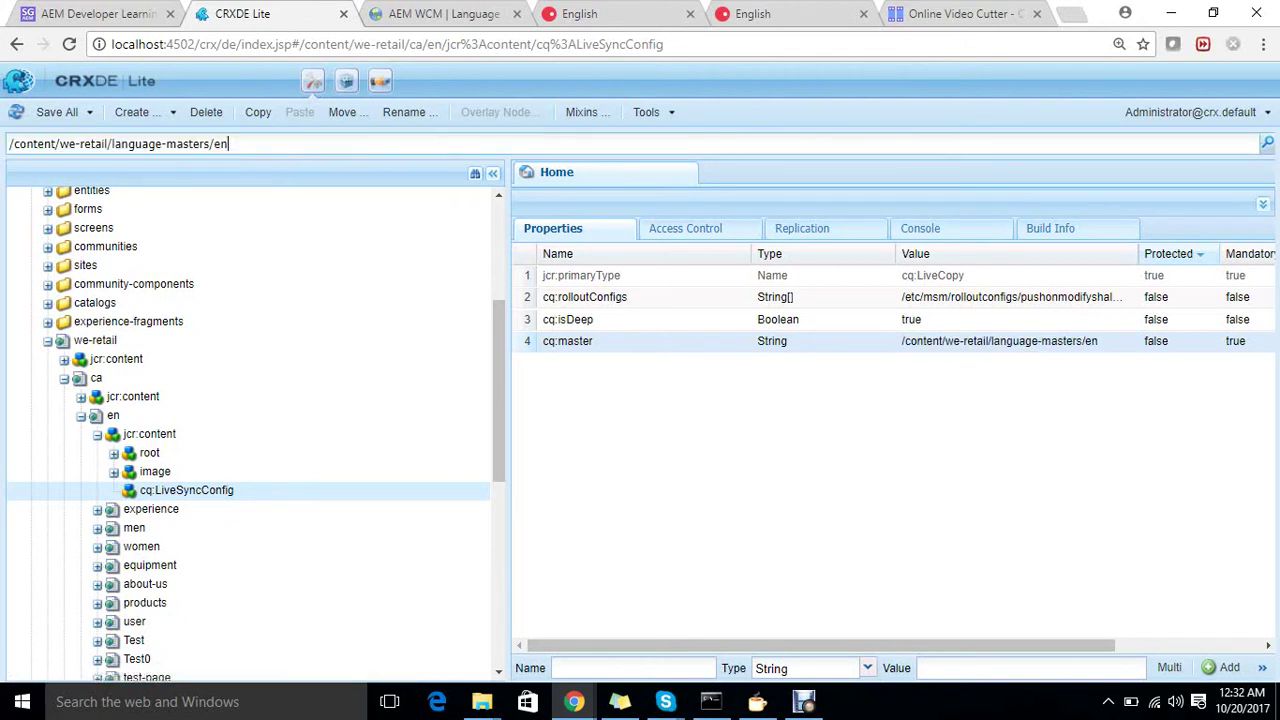
key("Return")
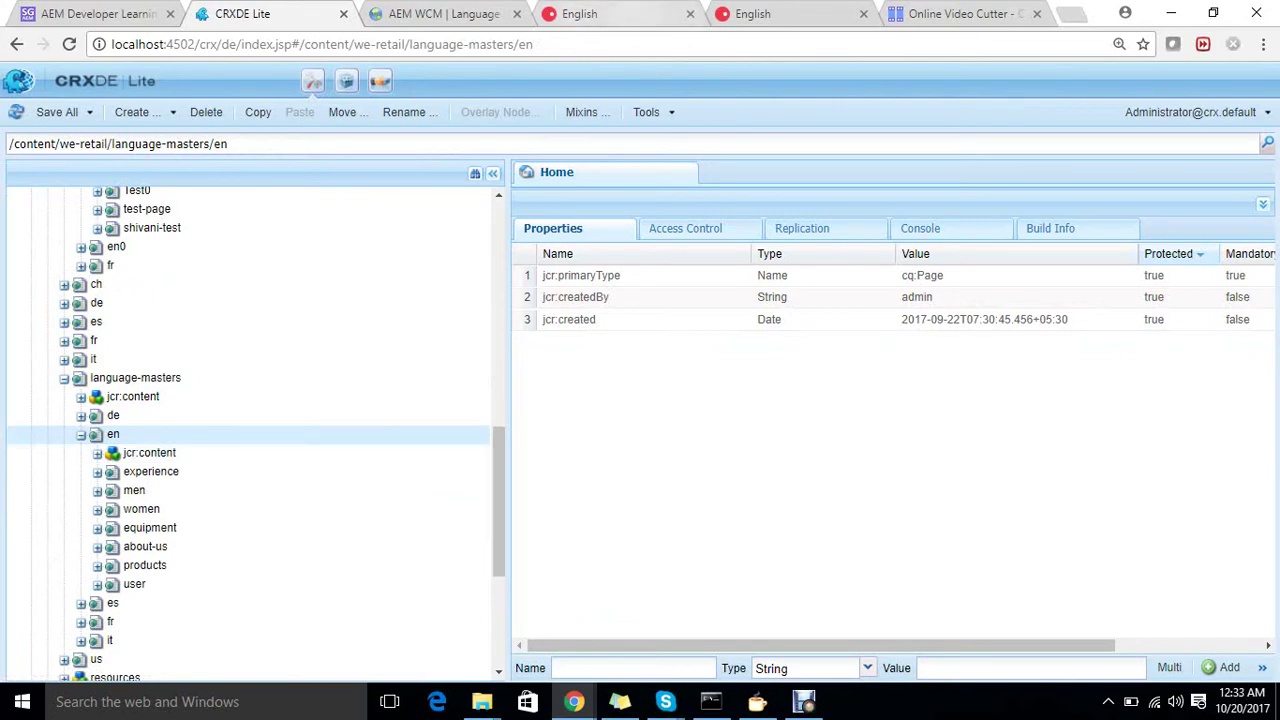
- Compare the ca/en live copy page with its language-masters/en master page in the page editor
left_click(780, 13)
left_click_drag(438, 44, 108, 44)
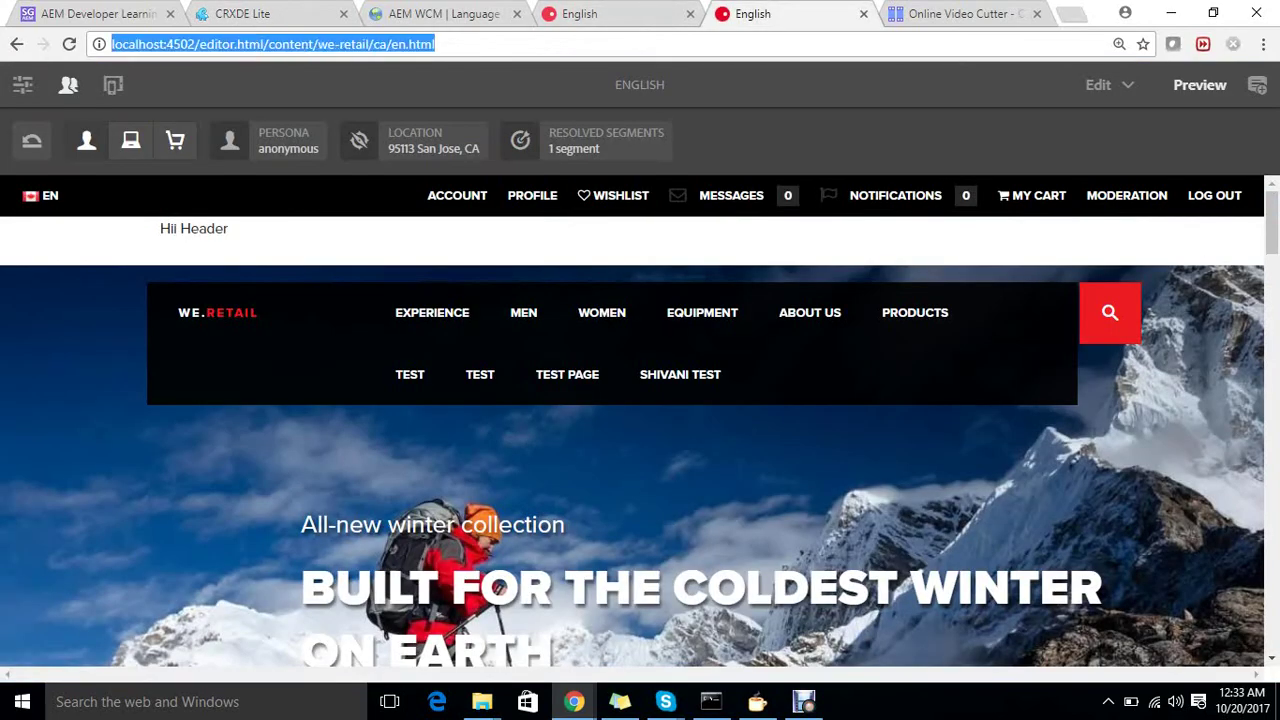
left_click(600, 14)
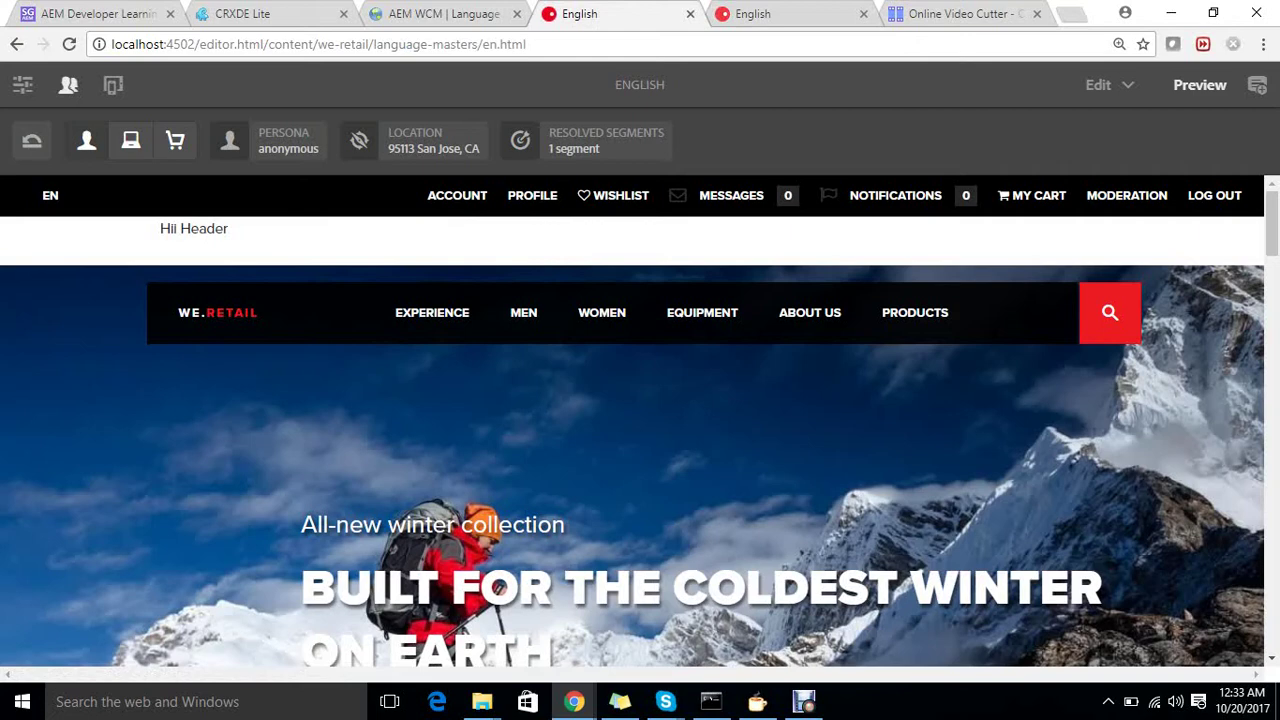
- In CRXDE Lite, expand the repository tree down to the core page component at /apps/core/wcm/components/page/v1/page
left_click(300, 14)
left_click_drag(499, 545, 499, 449)
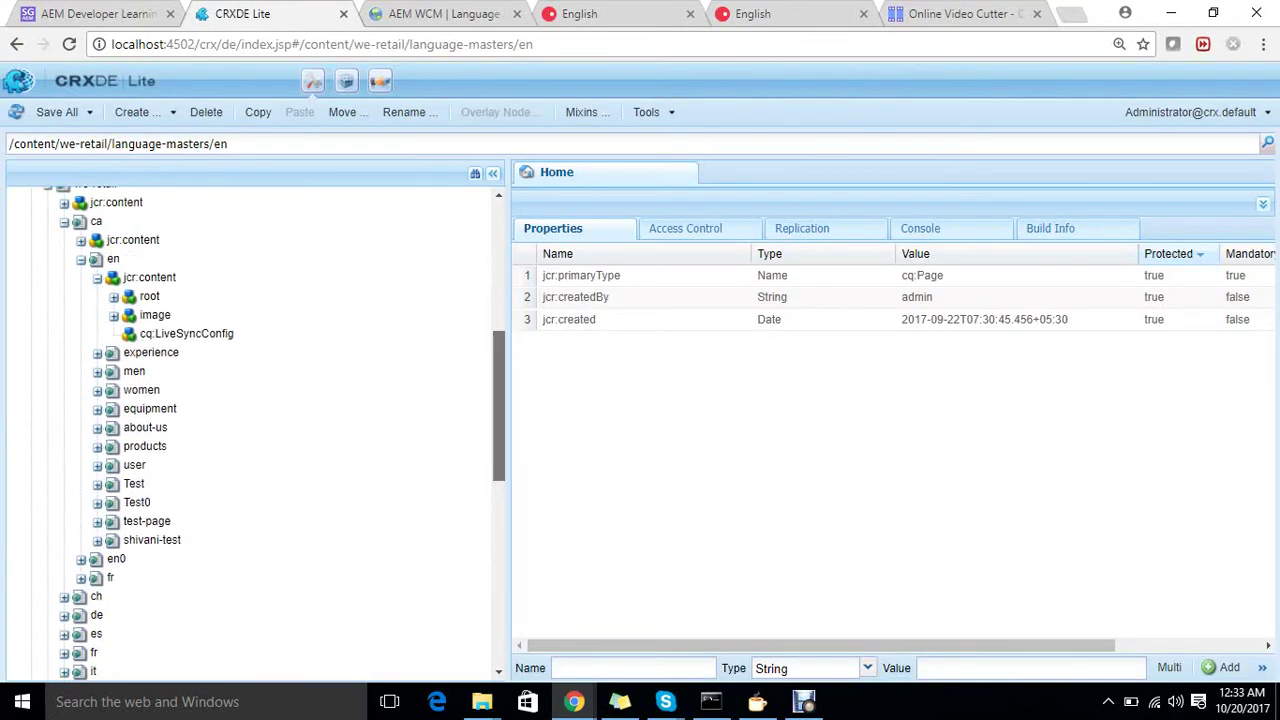
scroll(250, 430, "up", 5)
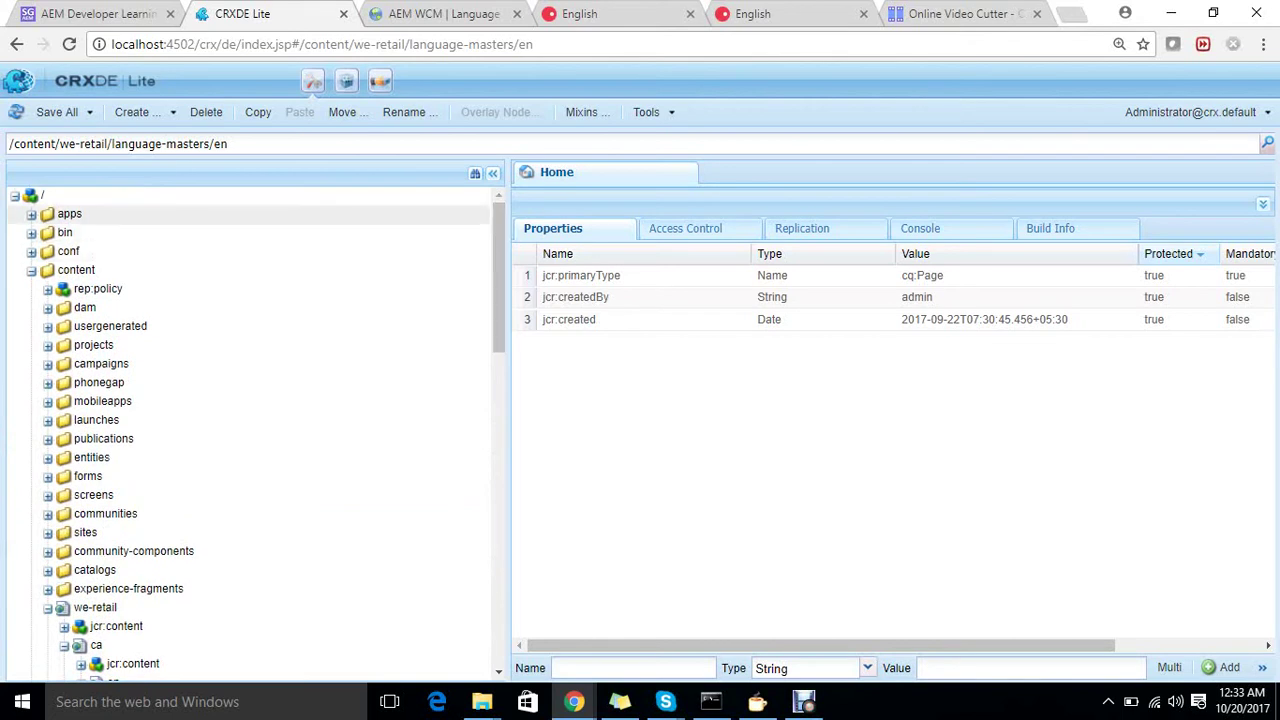
double_click(70, 214)
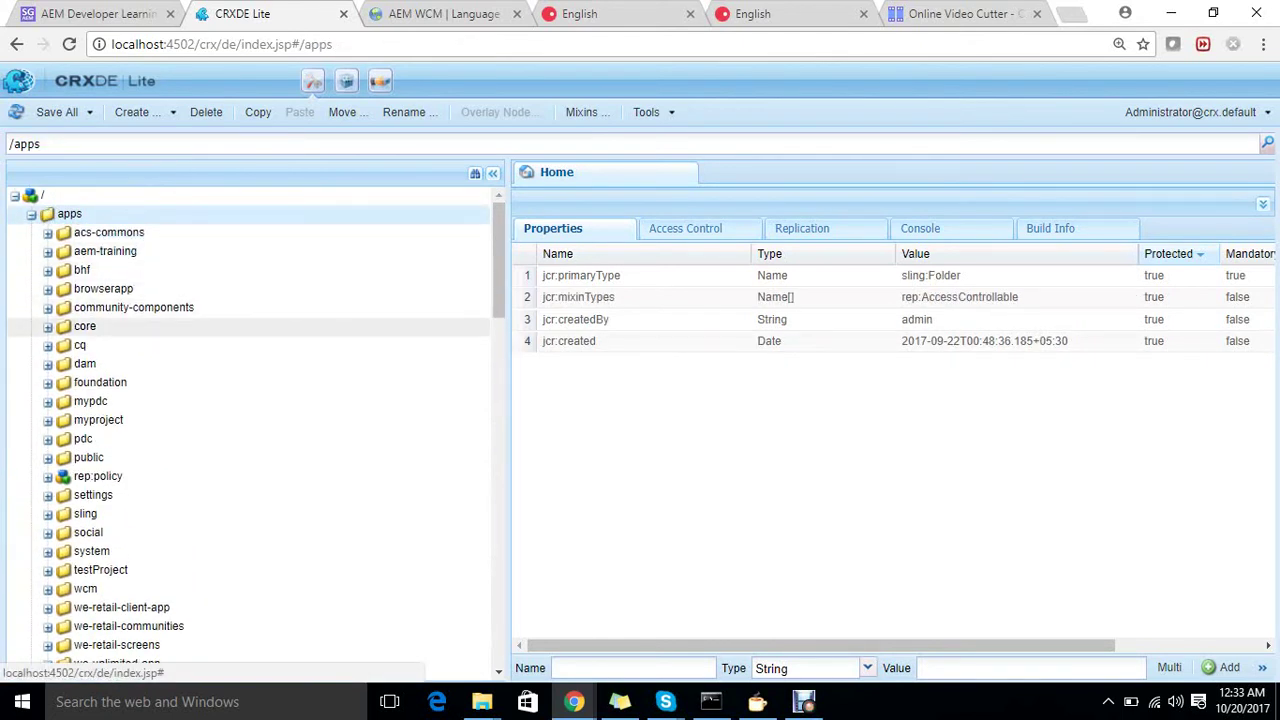
double_click(85, 326)
double_click(102, 345)
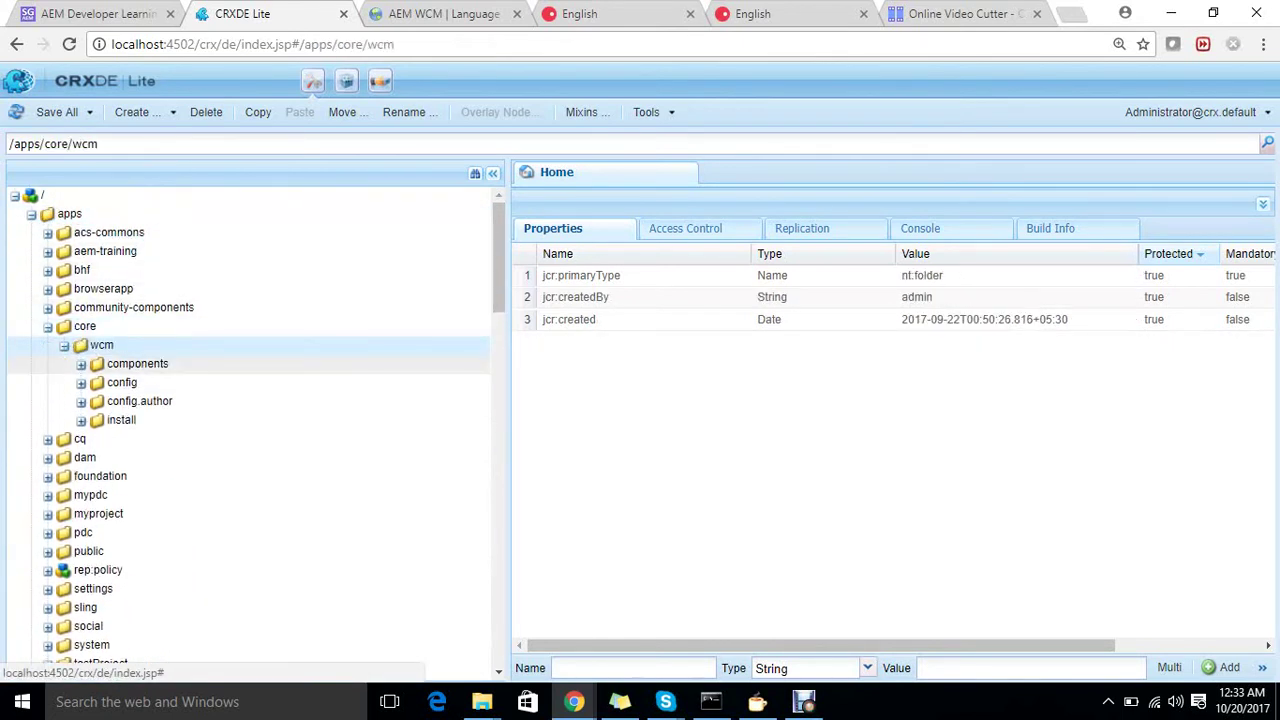
double_click(137, 364)
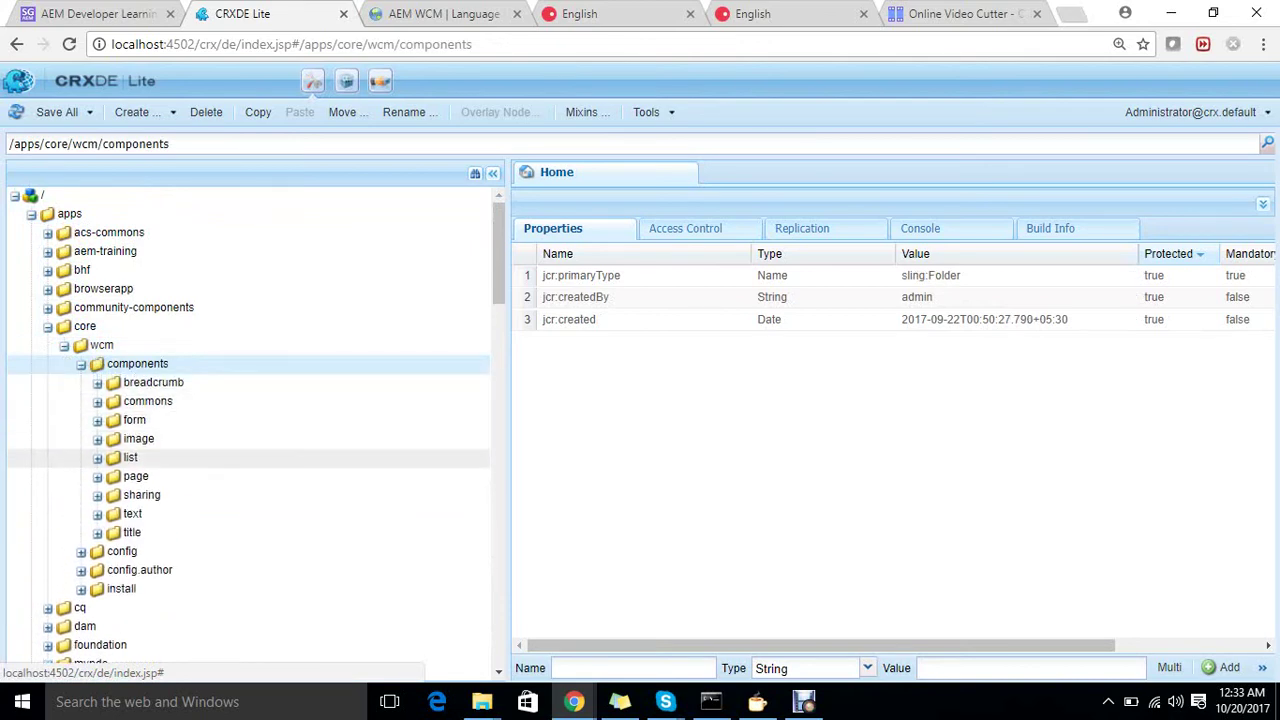
double_click(136, 476)
double_click(145, 495)
double_click(168, 513)
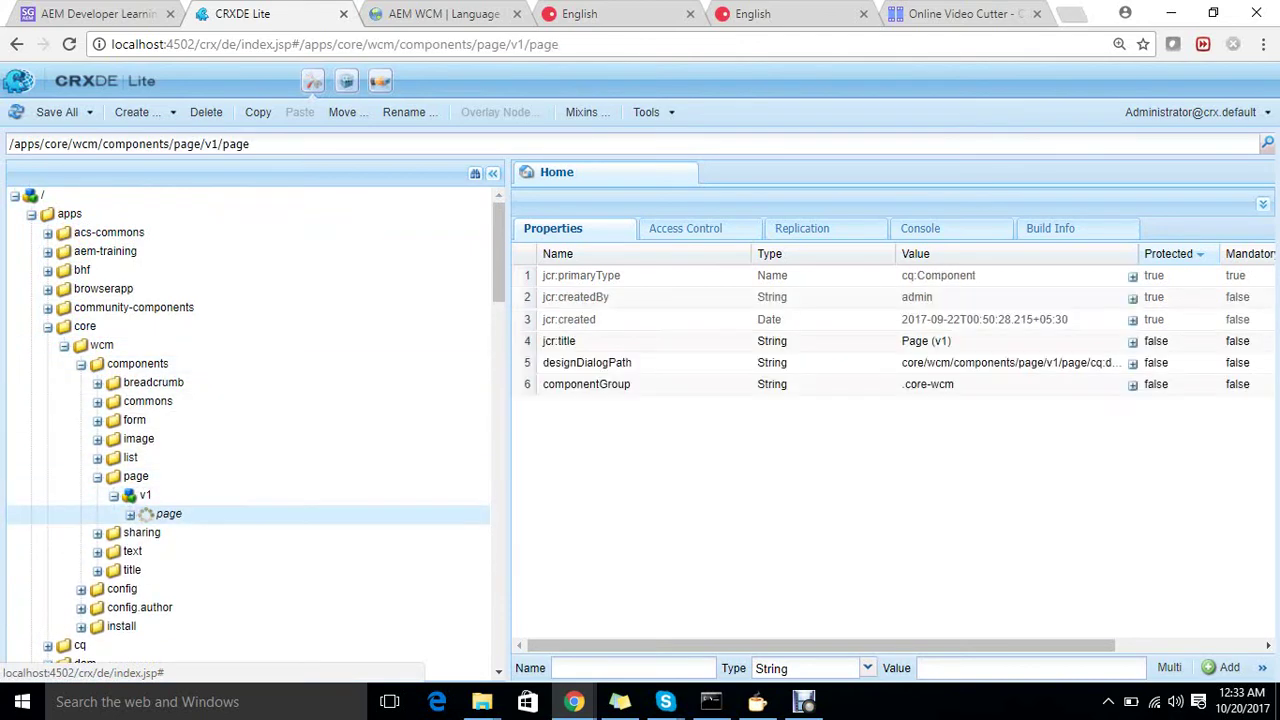
- Expand the page component's cq:dialog down to the tab nodes under content/items/tabs/items
left_click_drag(498, 249, 498, 303)
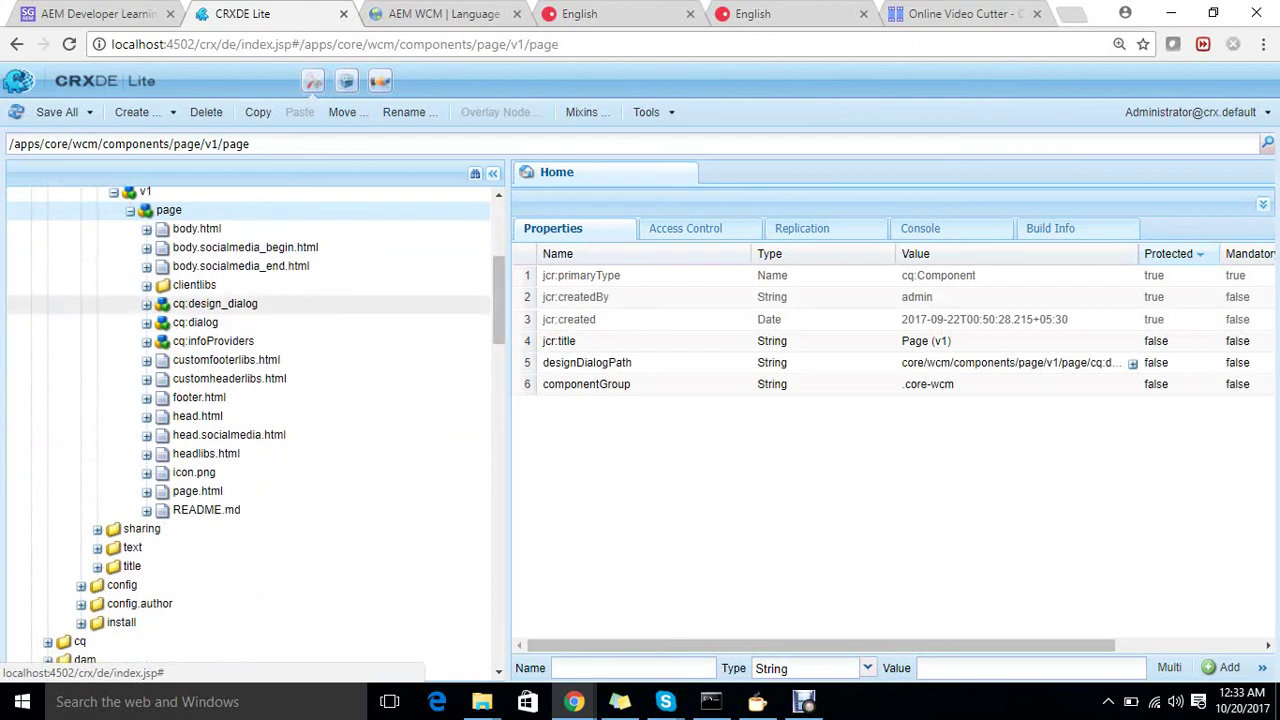
double_click(195, 322)
double_click(208, 341)
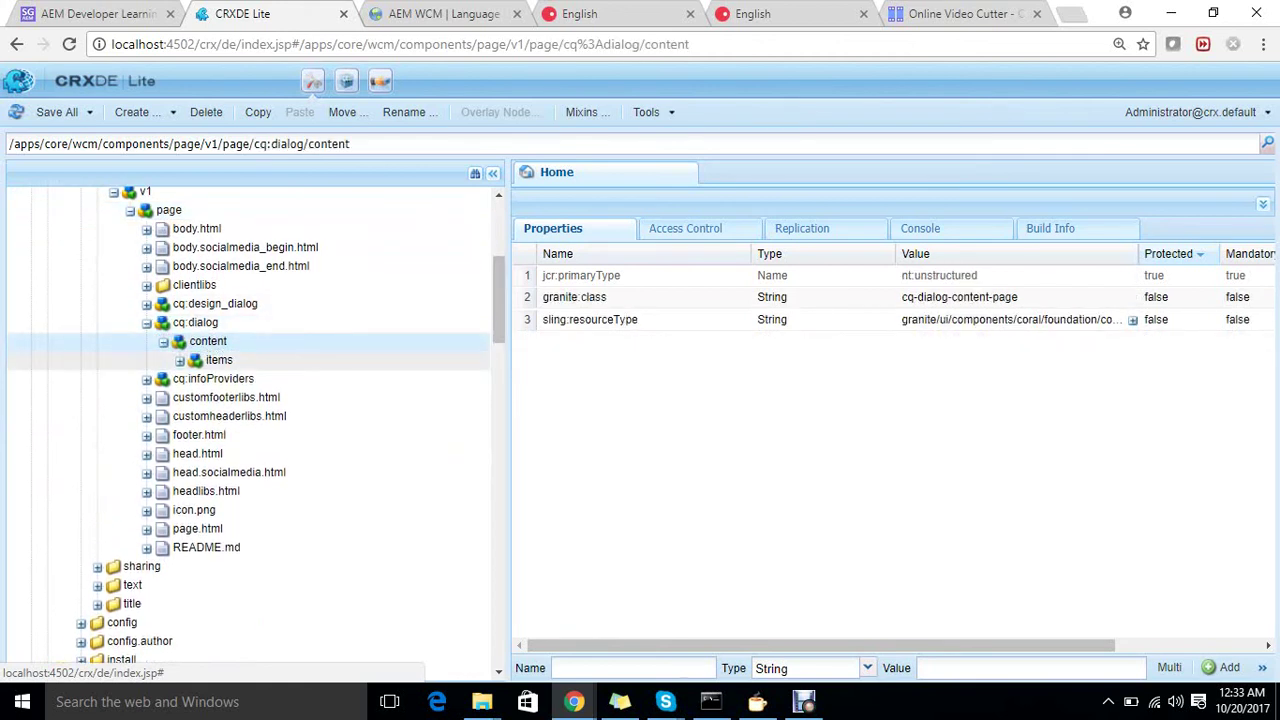
double_click(219, 360)
double_click(232, 378)
double_click(252, 397)
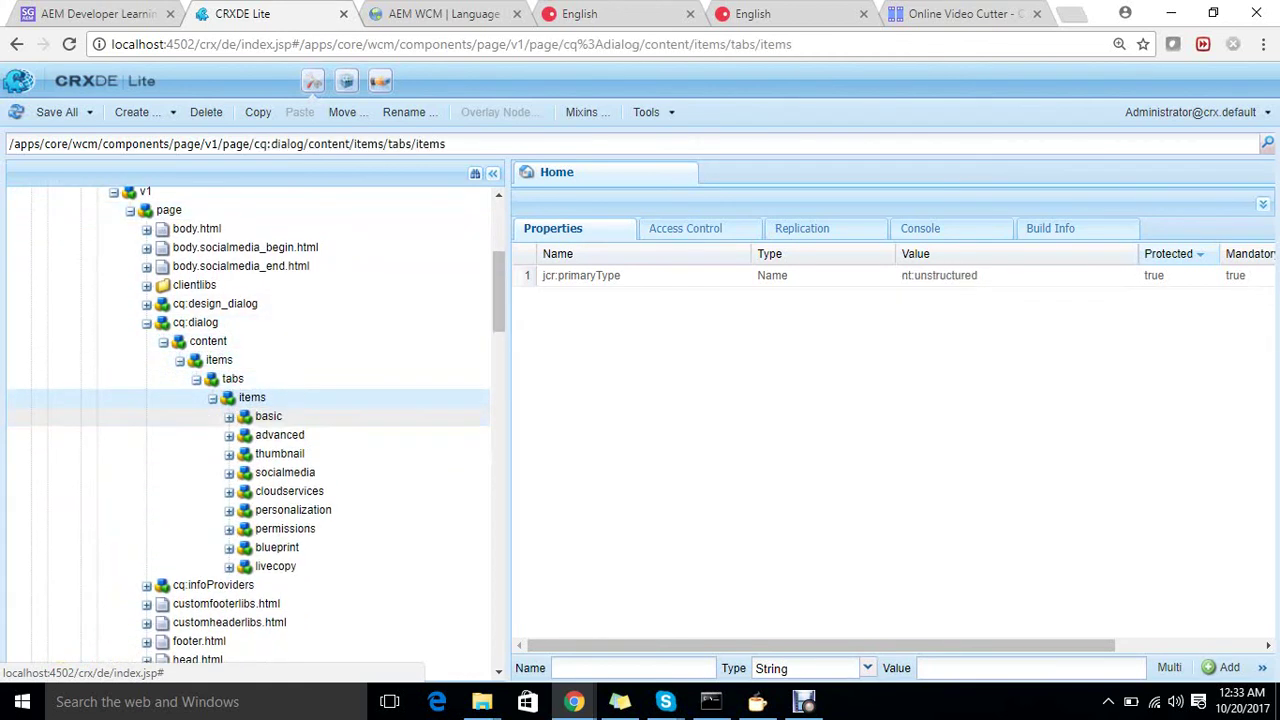
- Expand the basic tab down to the title field and examine the cq-msm-lockable property on its granite:data node
double_click(268, 416)
double_click(285, 435)
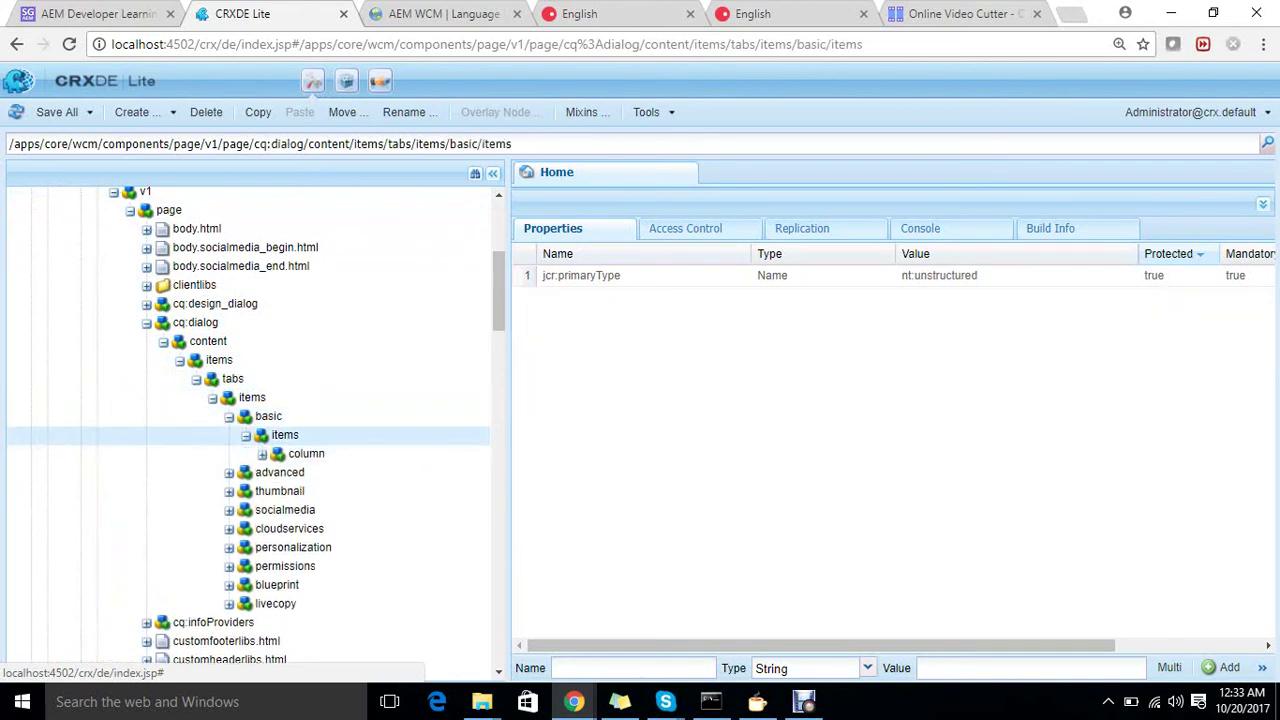
double_click(306, 453)
double_click(318, 472)
double_click(330, 491)
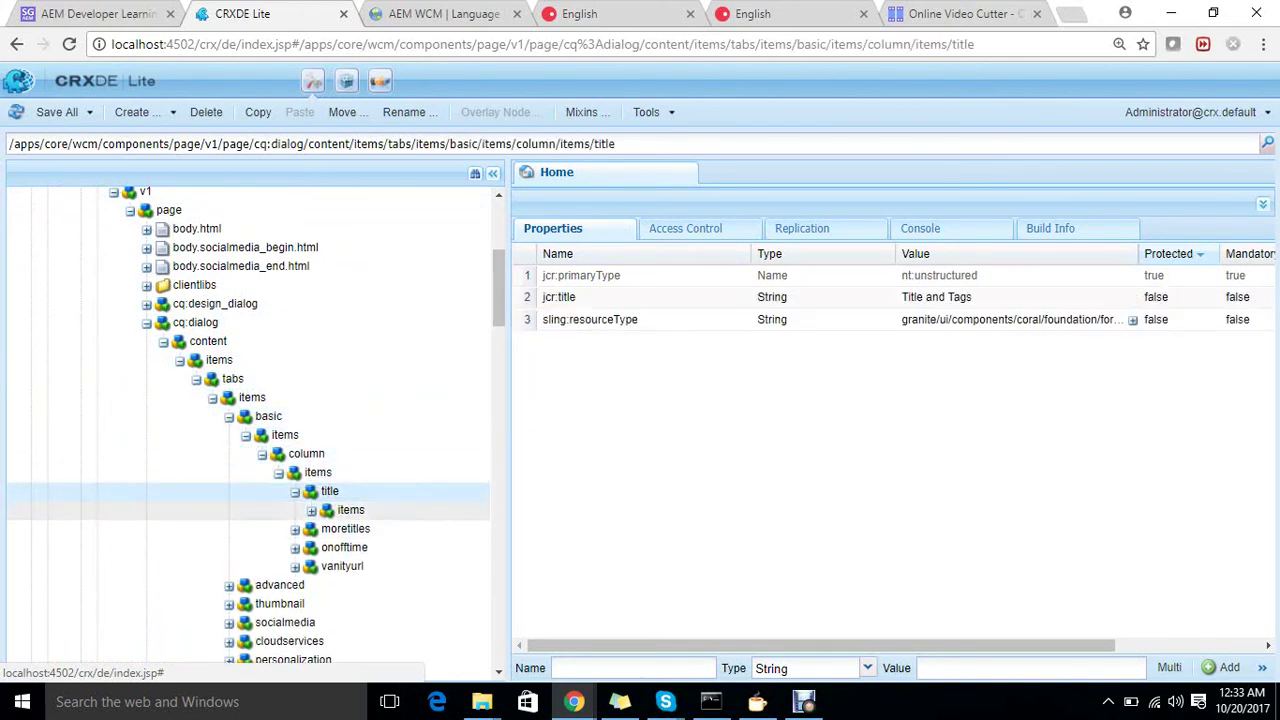
double_click(351, 510)
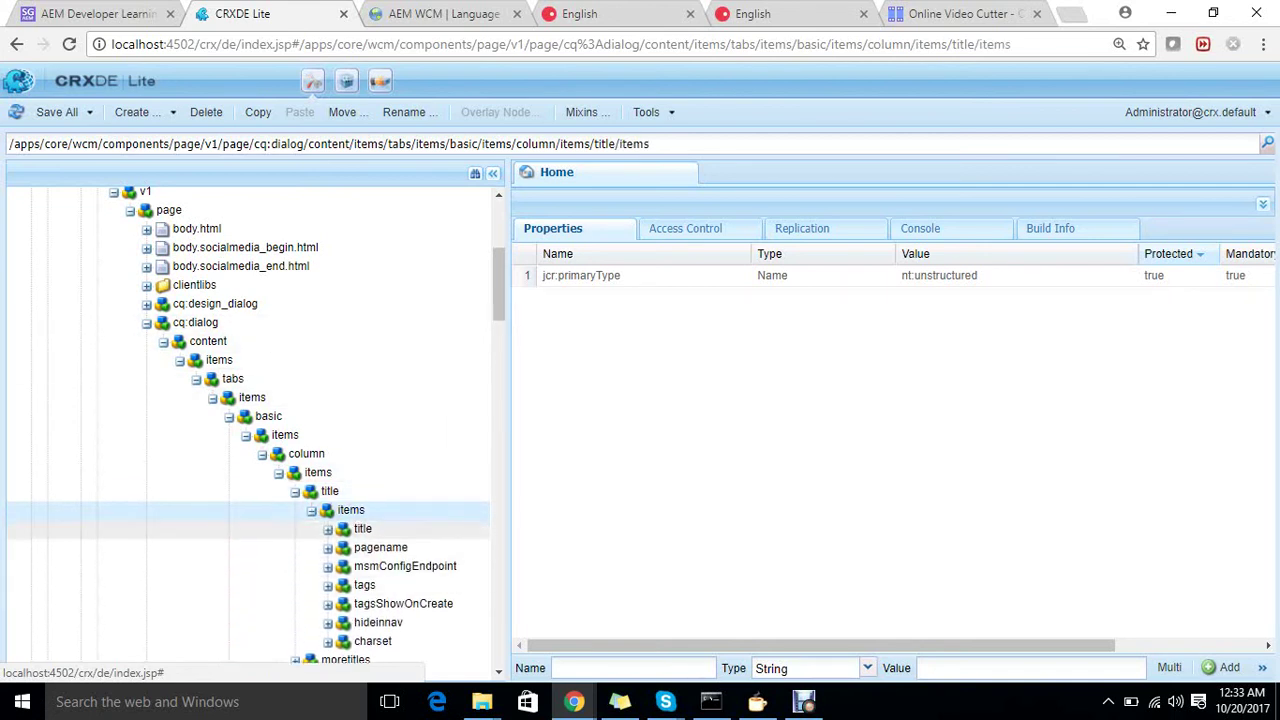
double_click(362, 528)
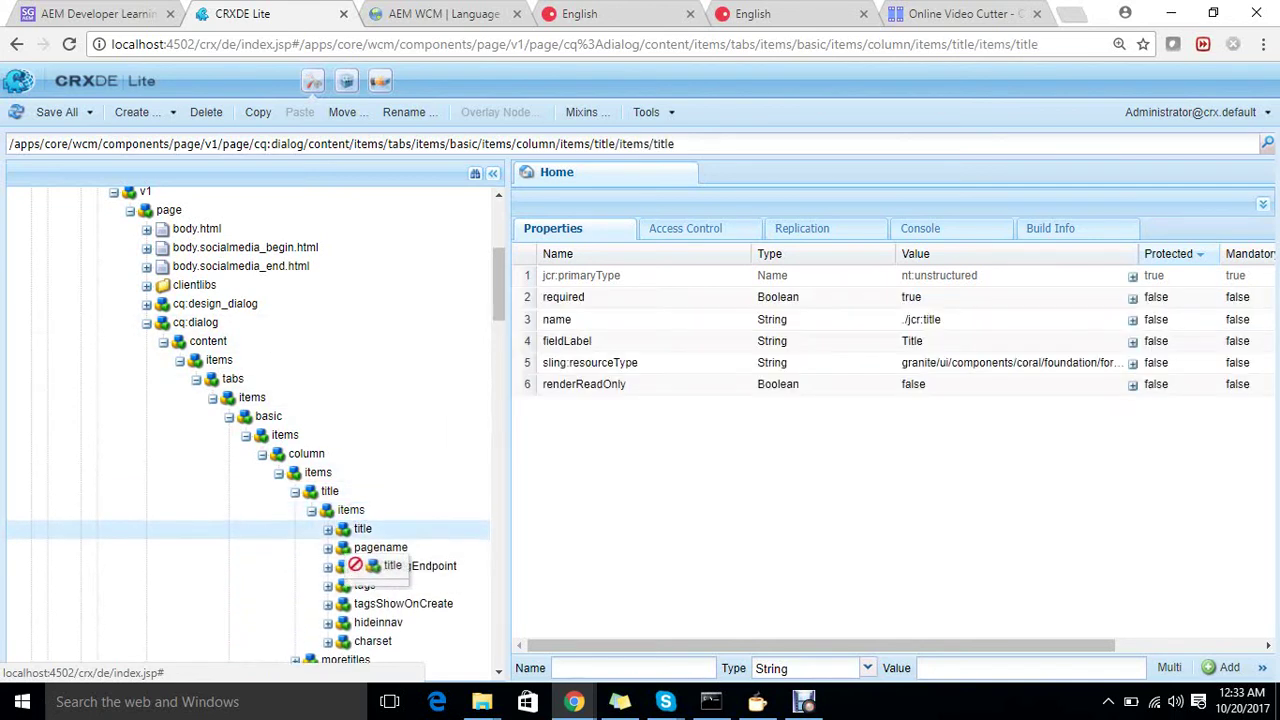
left_click(400, 547)
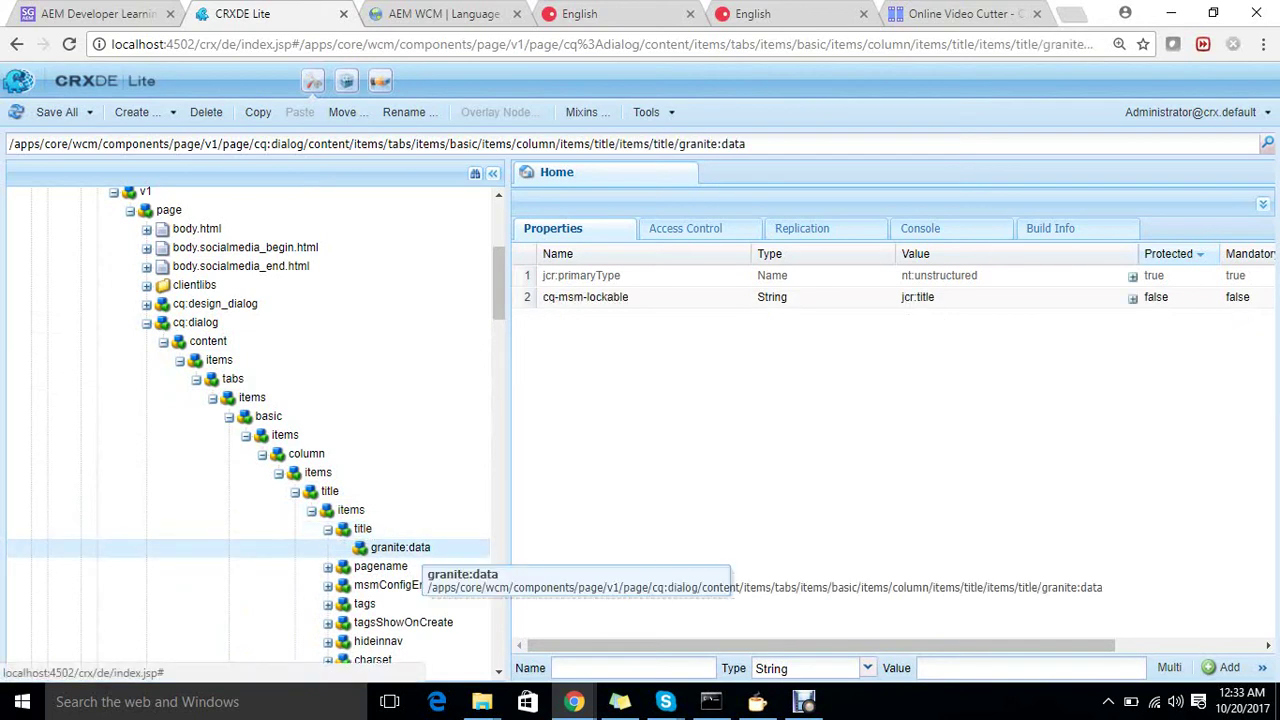
scroll(400, 547, "down", 3)
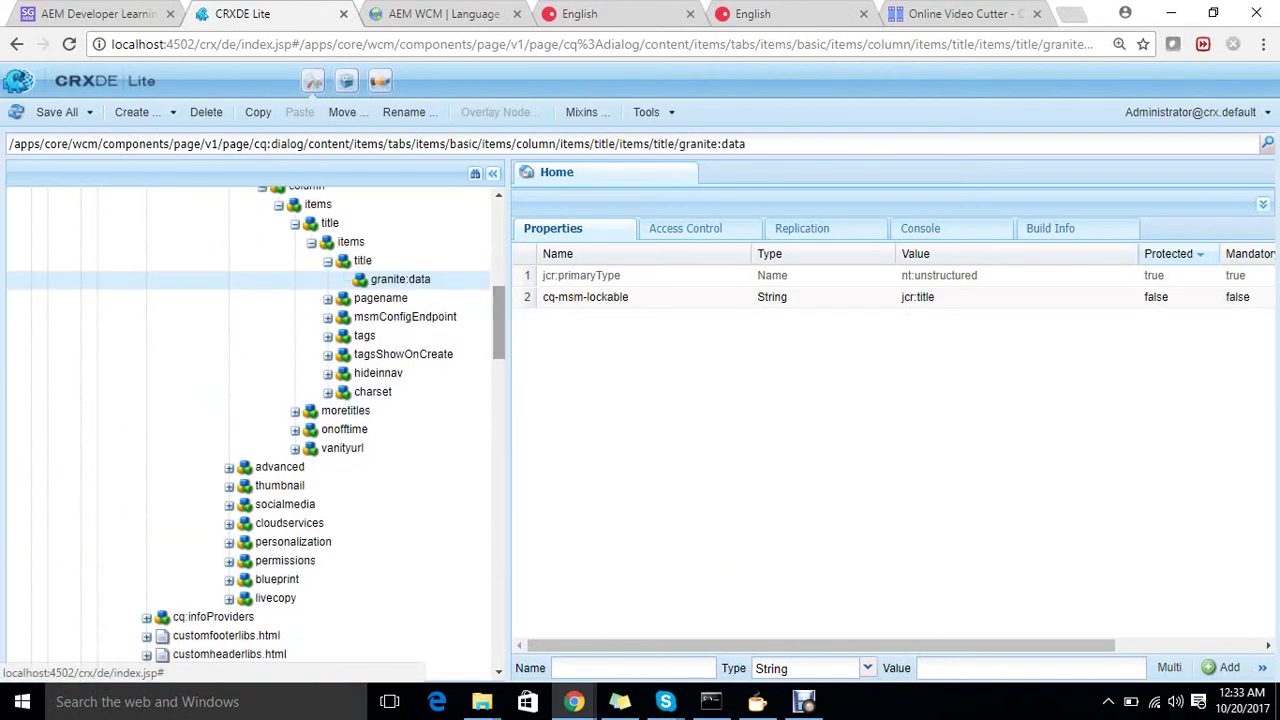
- Compare the title field's name property with the cq-msm-lockable value on its granite:data node
left_click(917, 298)
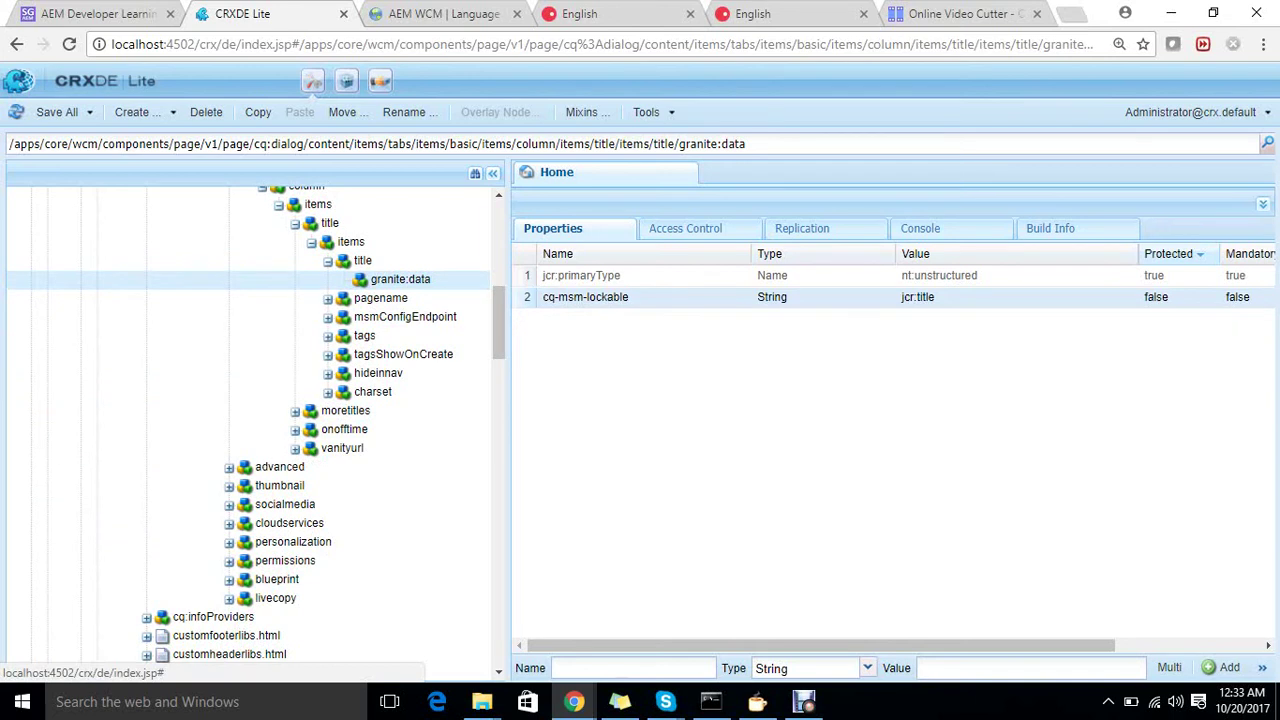
left_click(362, 261)
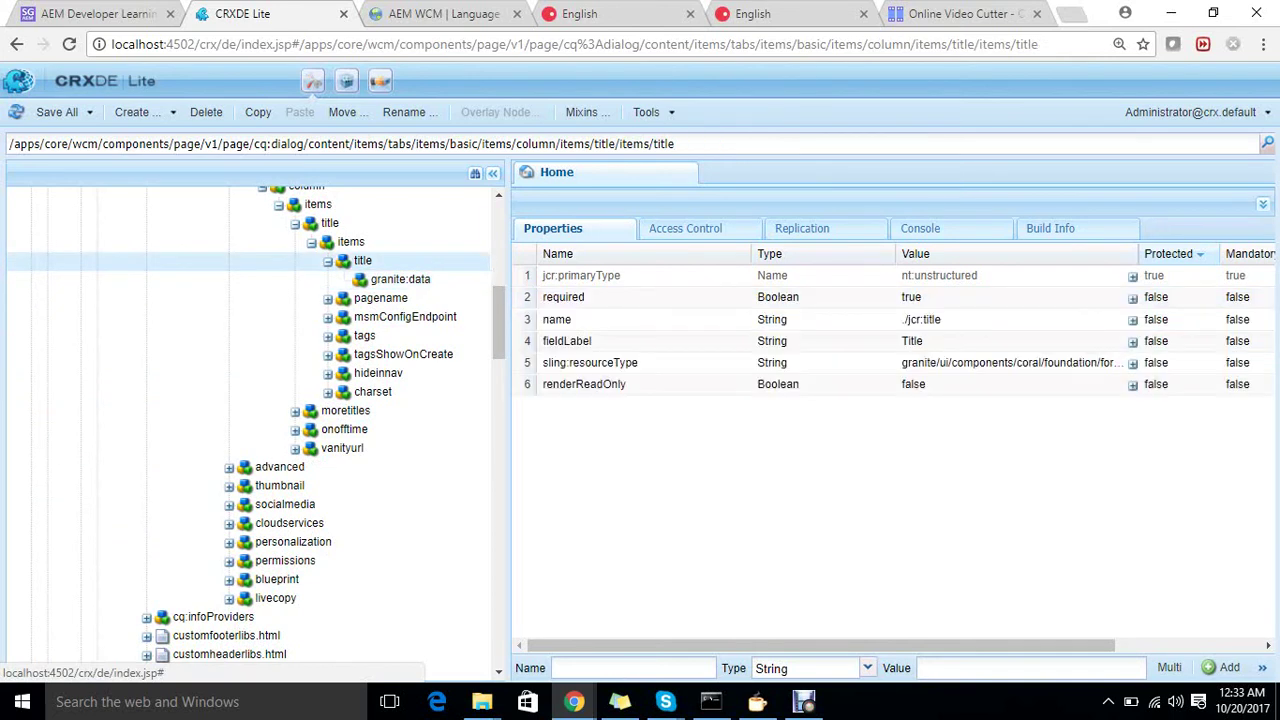
double_click(921, 320)
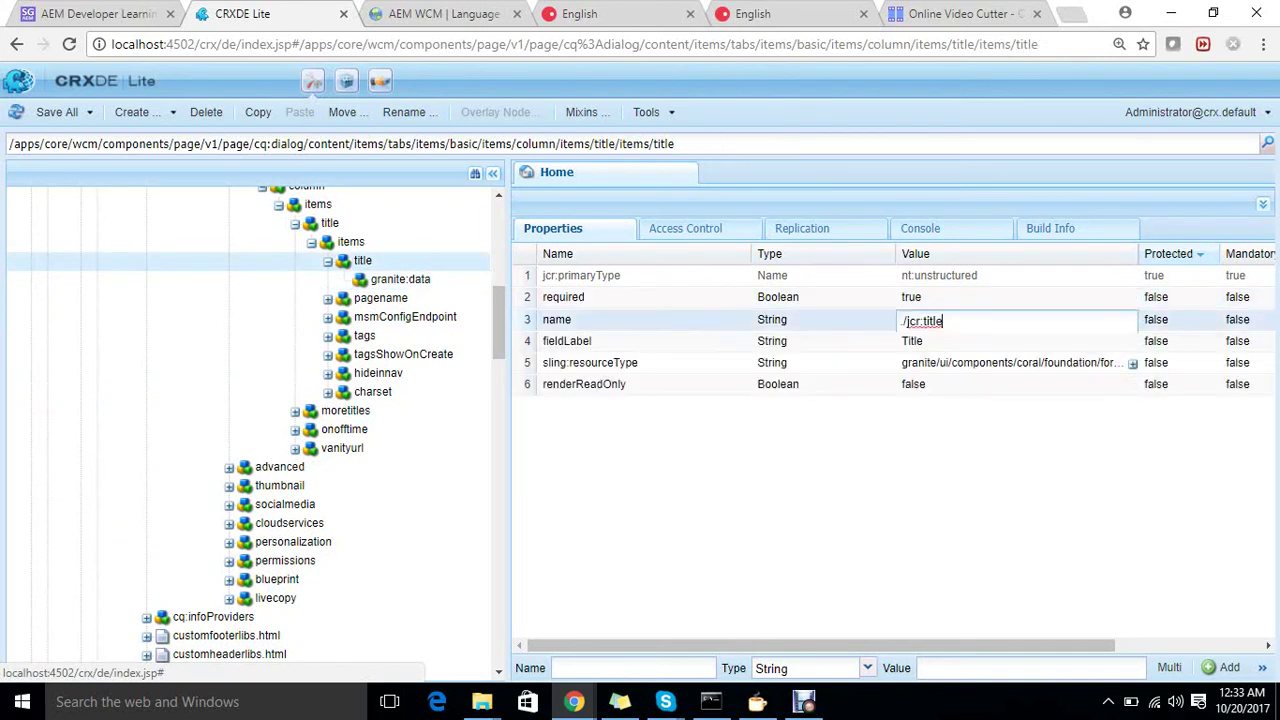
key("ctrl+a")
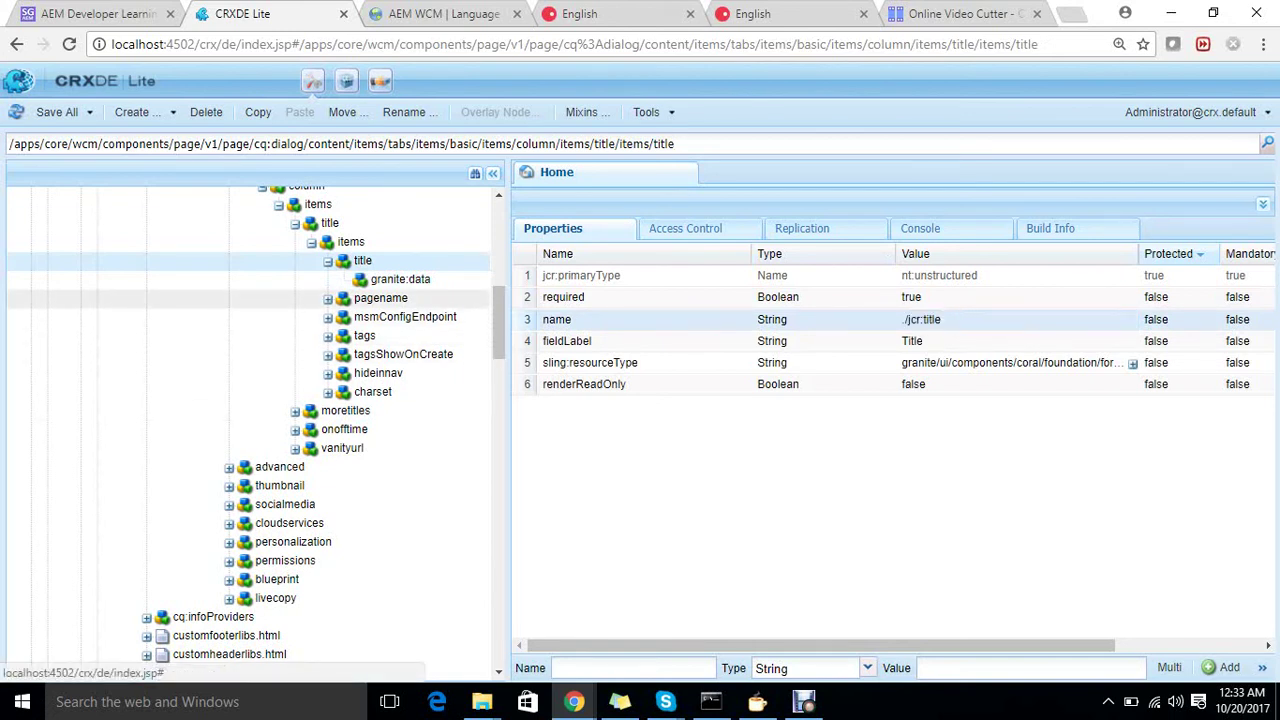
left_click(430, 280)
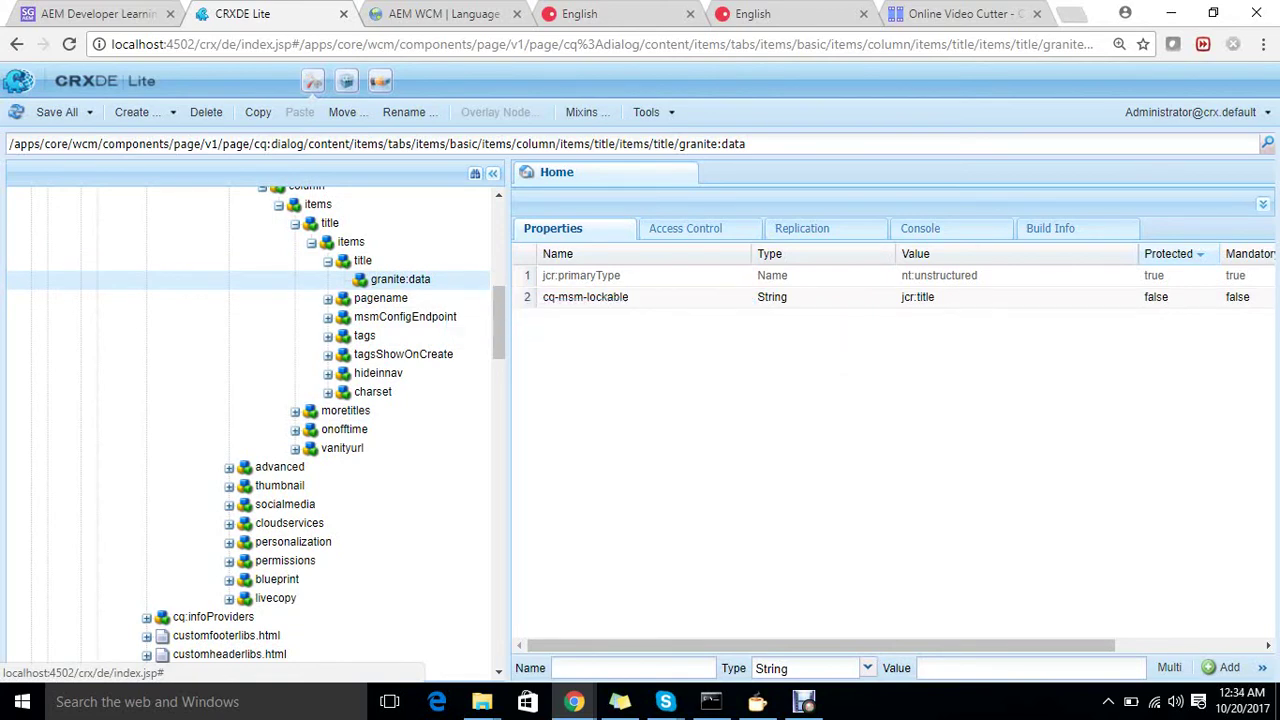
- Copy the live copy page's path from its editor URL and open the jcr:content node of /content/we-retail/ca/en in CRXDE Lite
left_click_drag(499, 325, 499, 540)
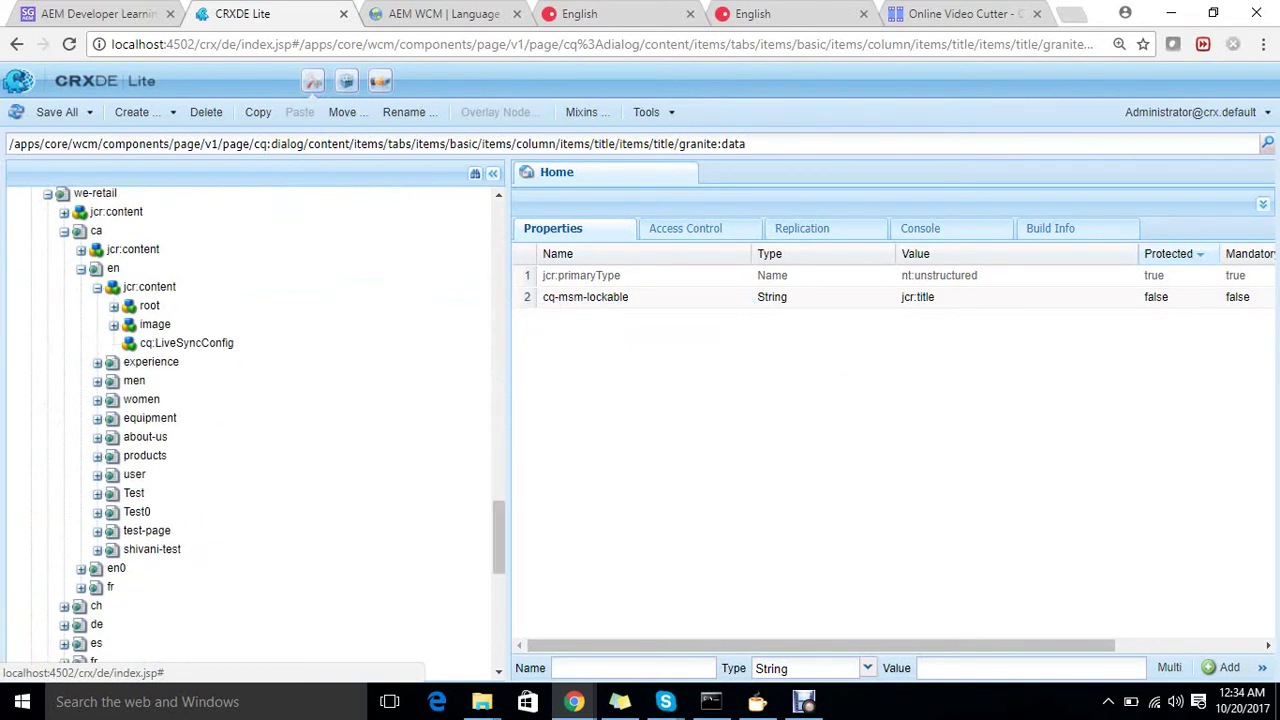
key("ctrl+Tab")
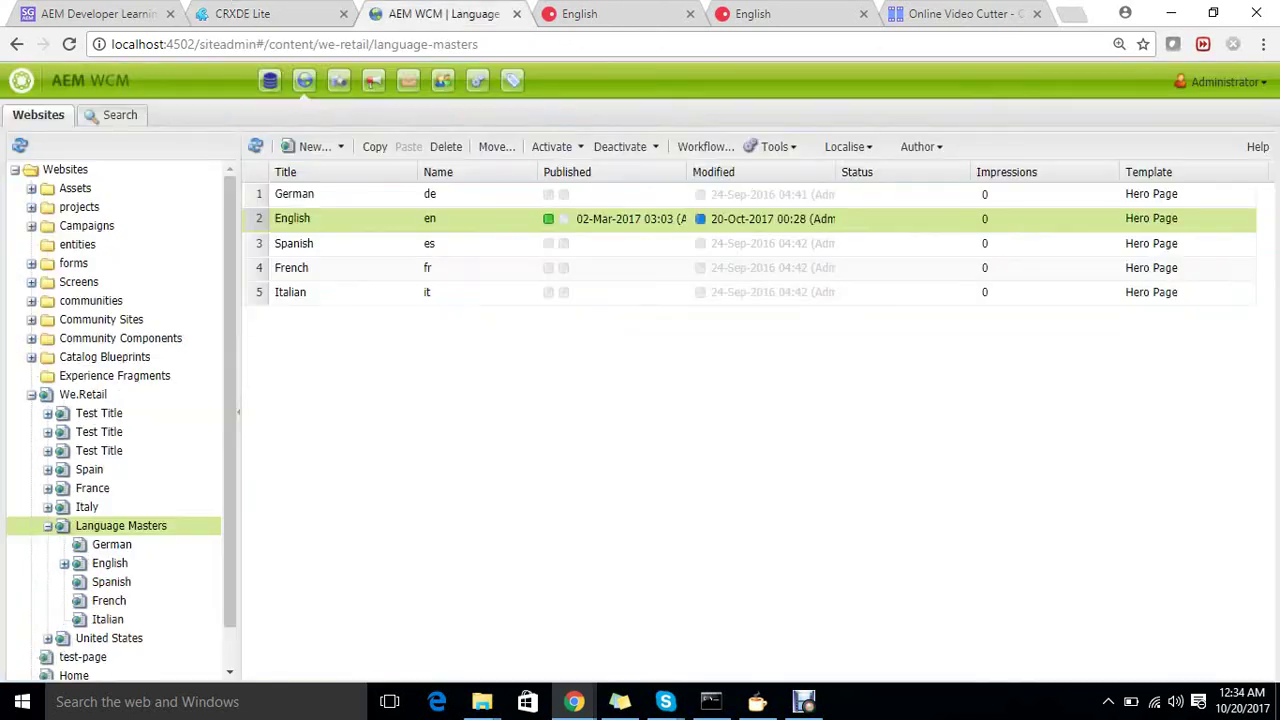
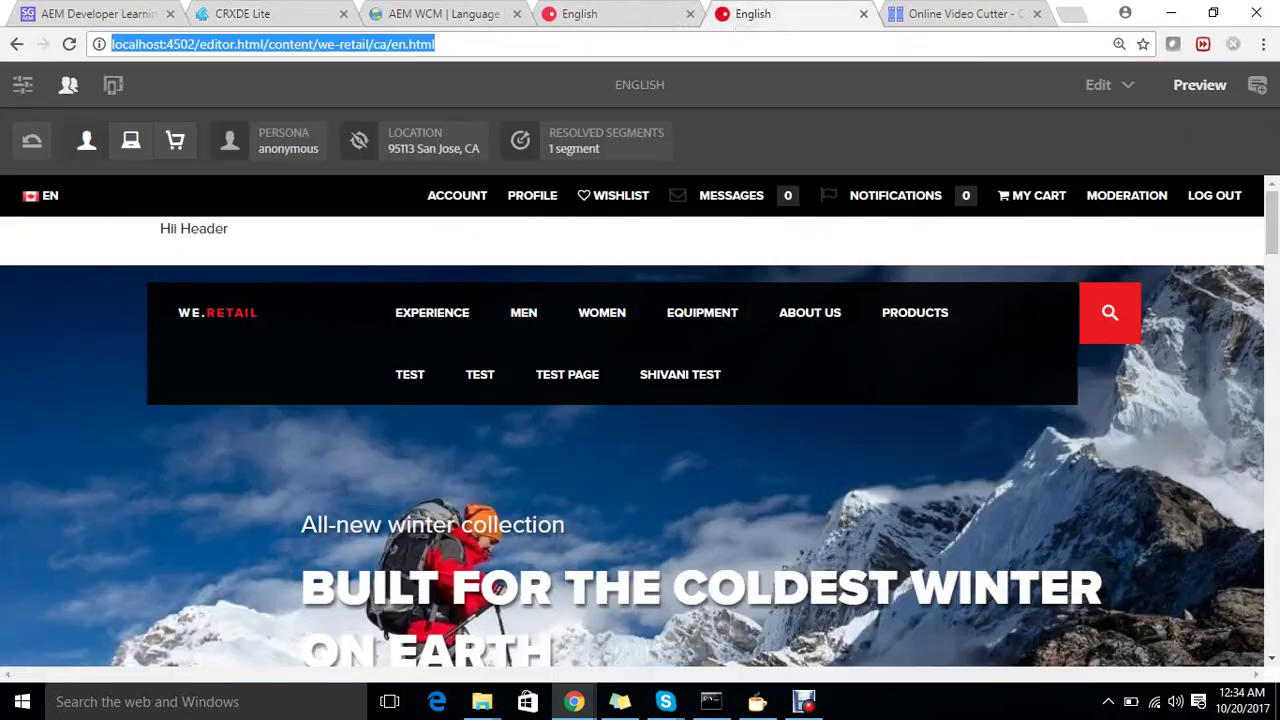
left_click(339, 44)
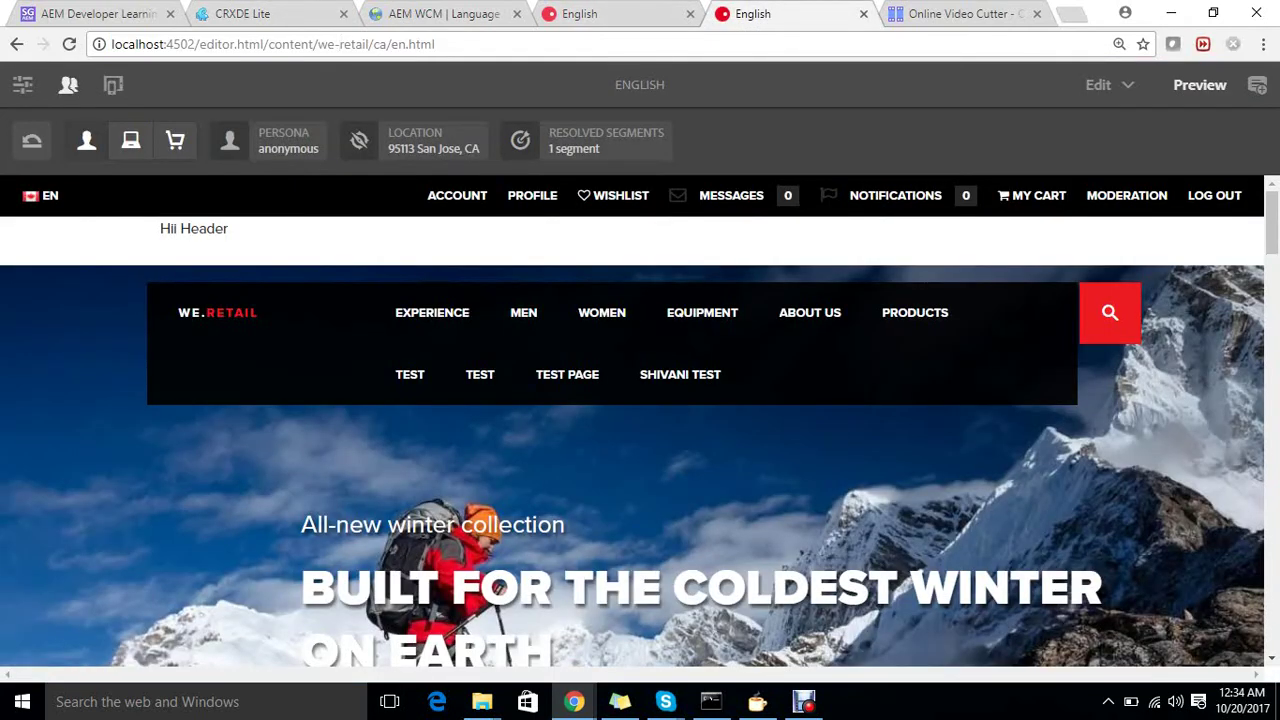
left_click_drag(262, 44, 406, 44)
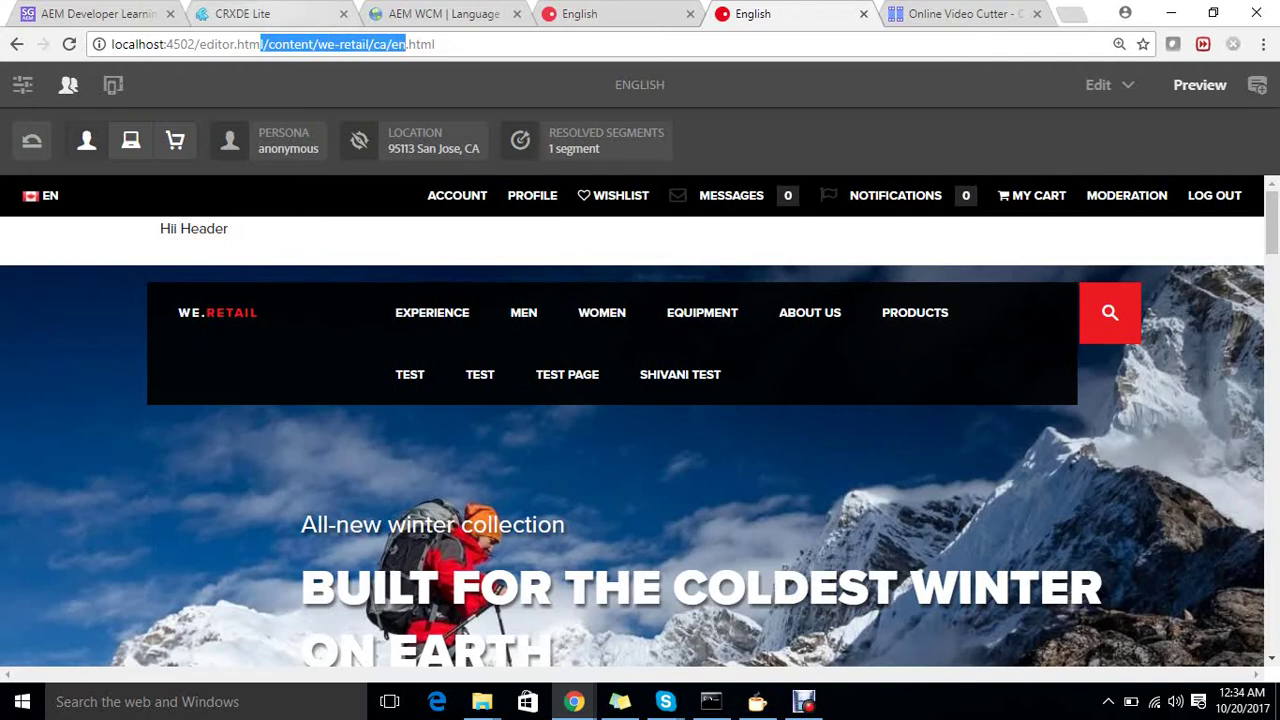
left_click(243, 14)
left_click(300, 144)
type("l/content/we-retail/ca/en")
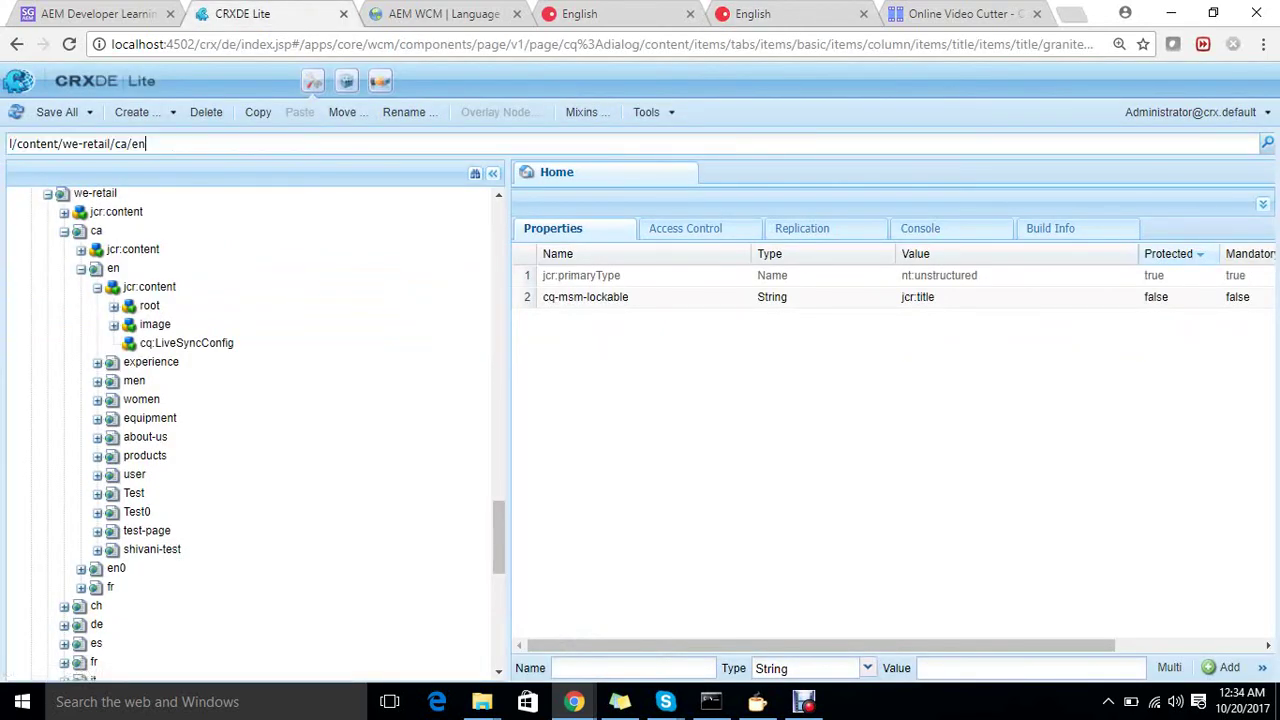
key("Return")
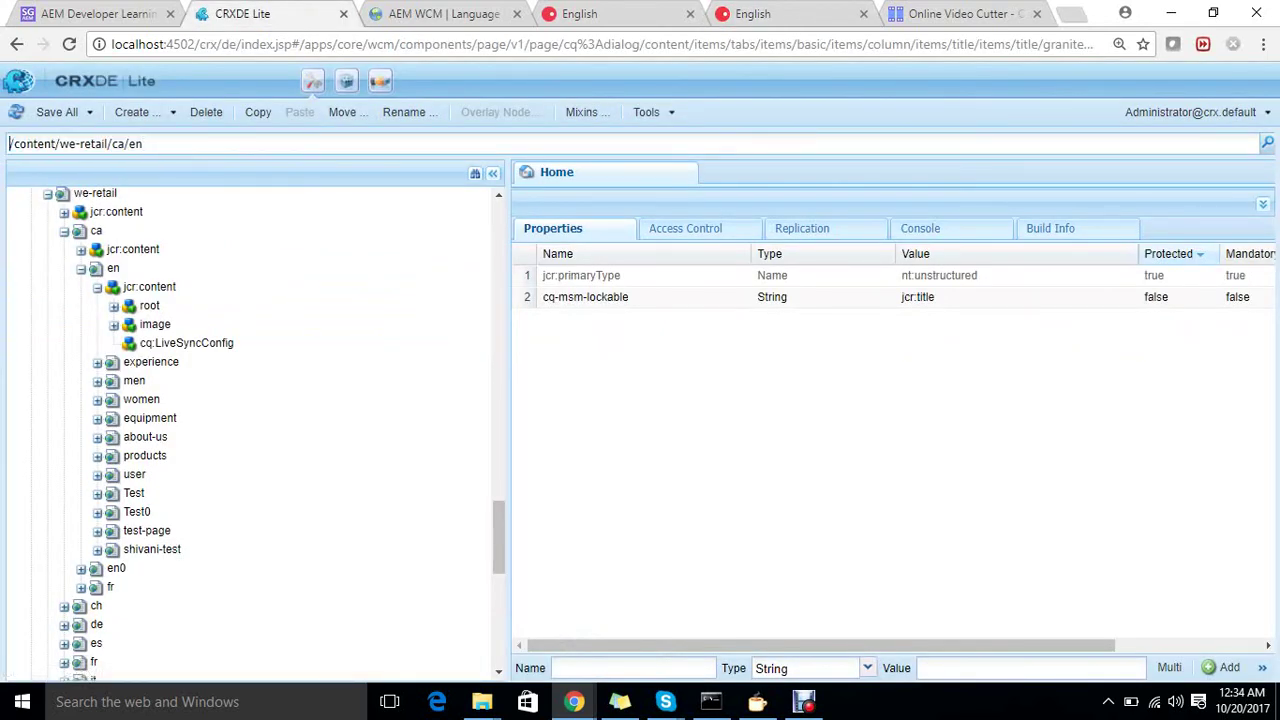
left_click(149, 287)
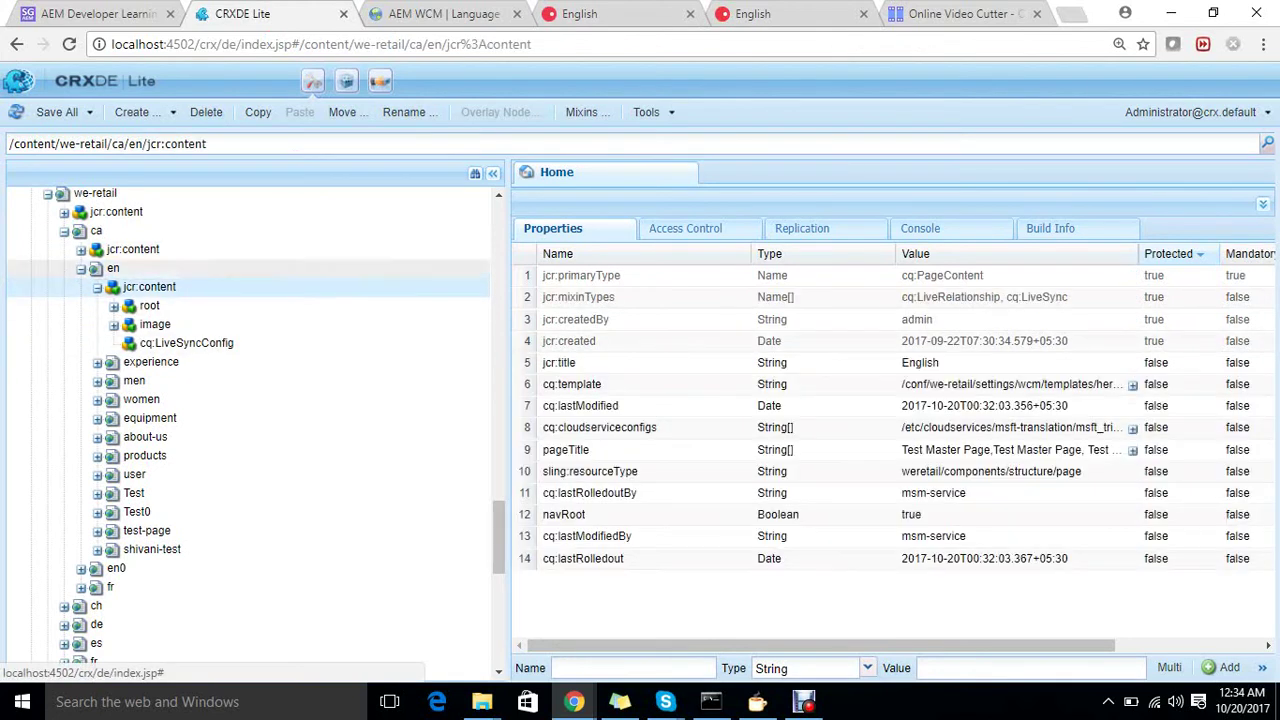
- Copy the sling:resourceType value weretail/components/structure/page and go to that component under /apps
double_click(990, 472)
key("ctrl+c")
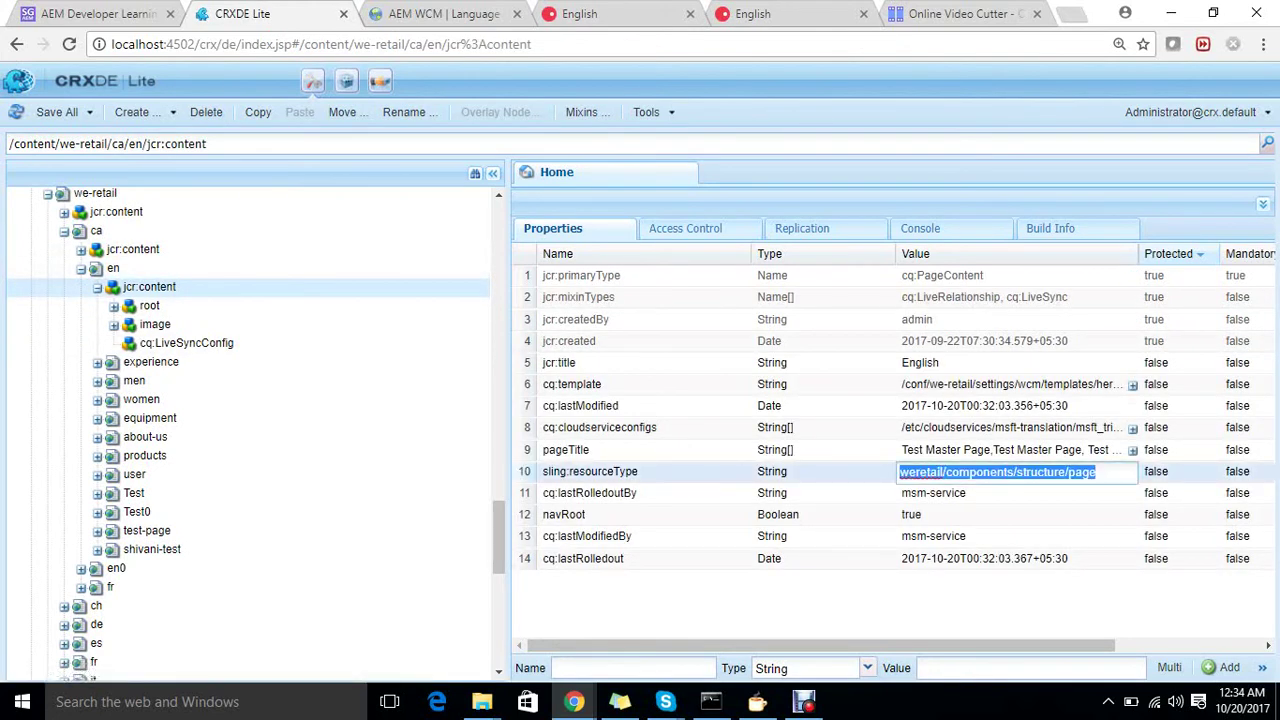
left_click(240, 144)
left_click(240, 144)
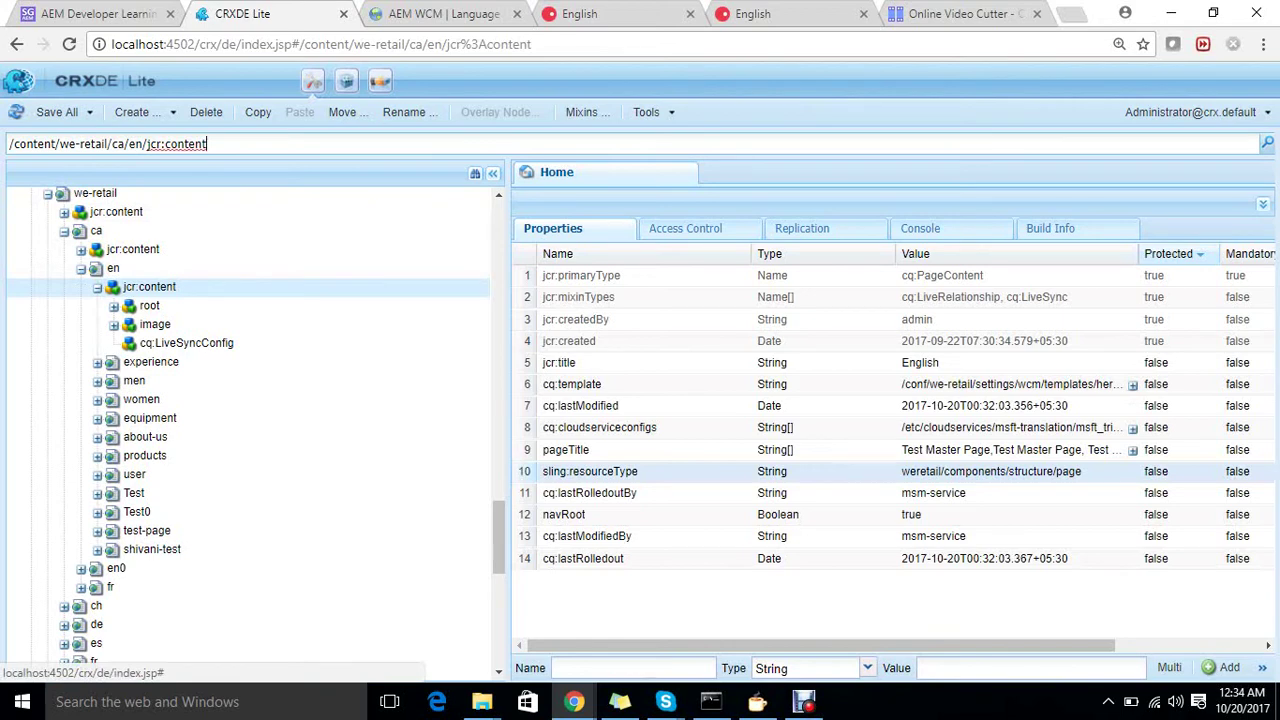
key("ctrl+a")
type("/apps/")
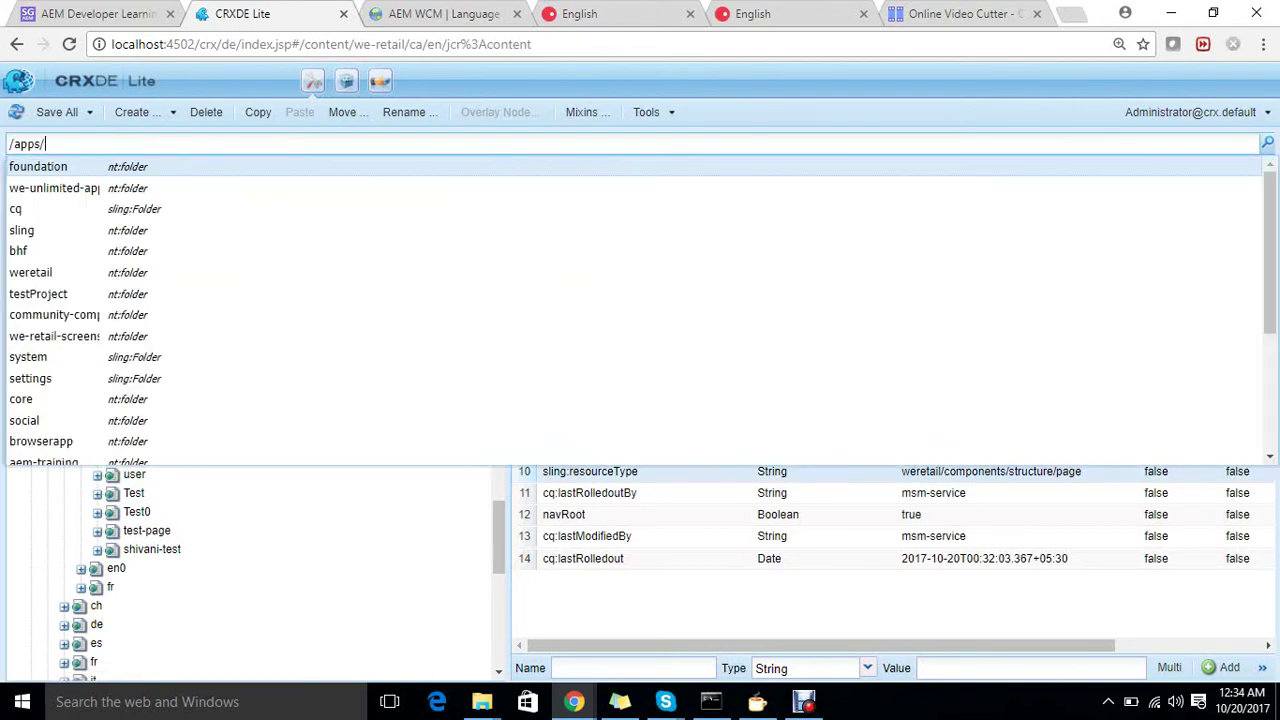
key("ctrl+v")
key("Return")
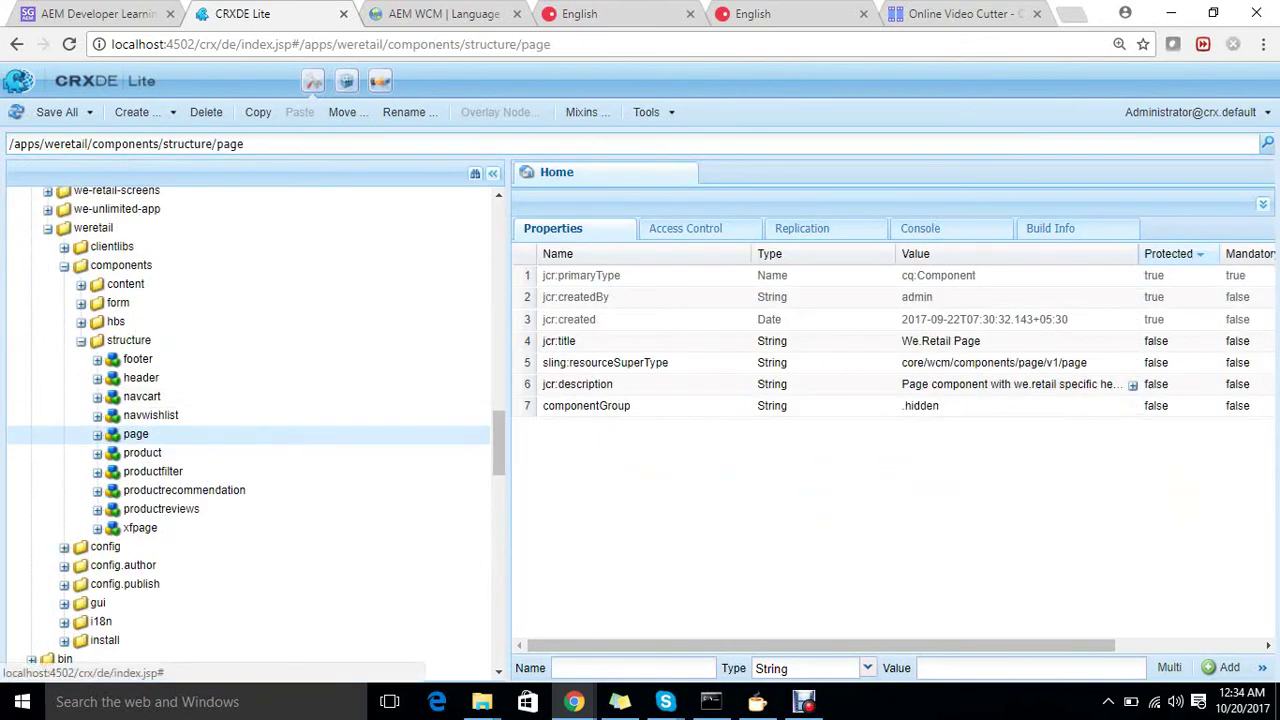
- In the page component's customfooterlibs.html, replace the word "Header" above ${properties.subtitle} with "Footer" and save the file
double_click(136, 434)
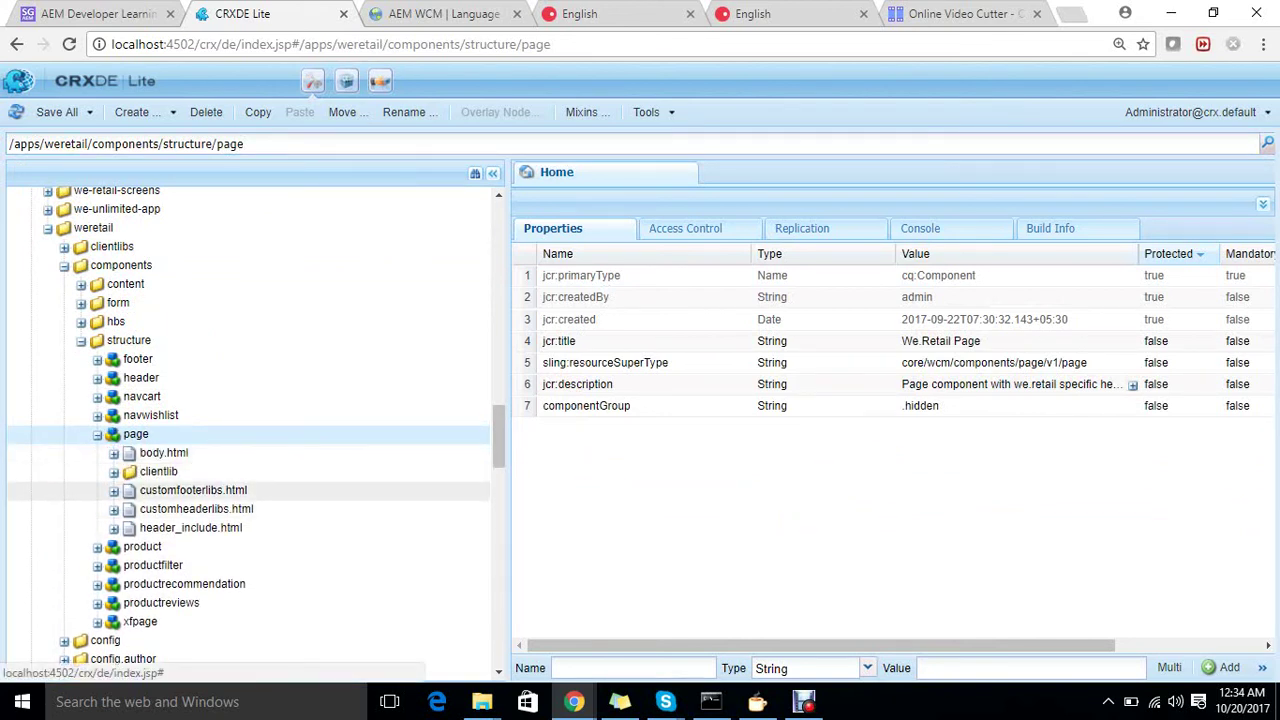
left_click(196, 509)
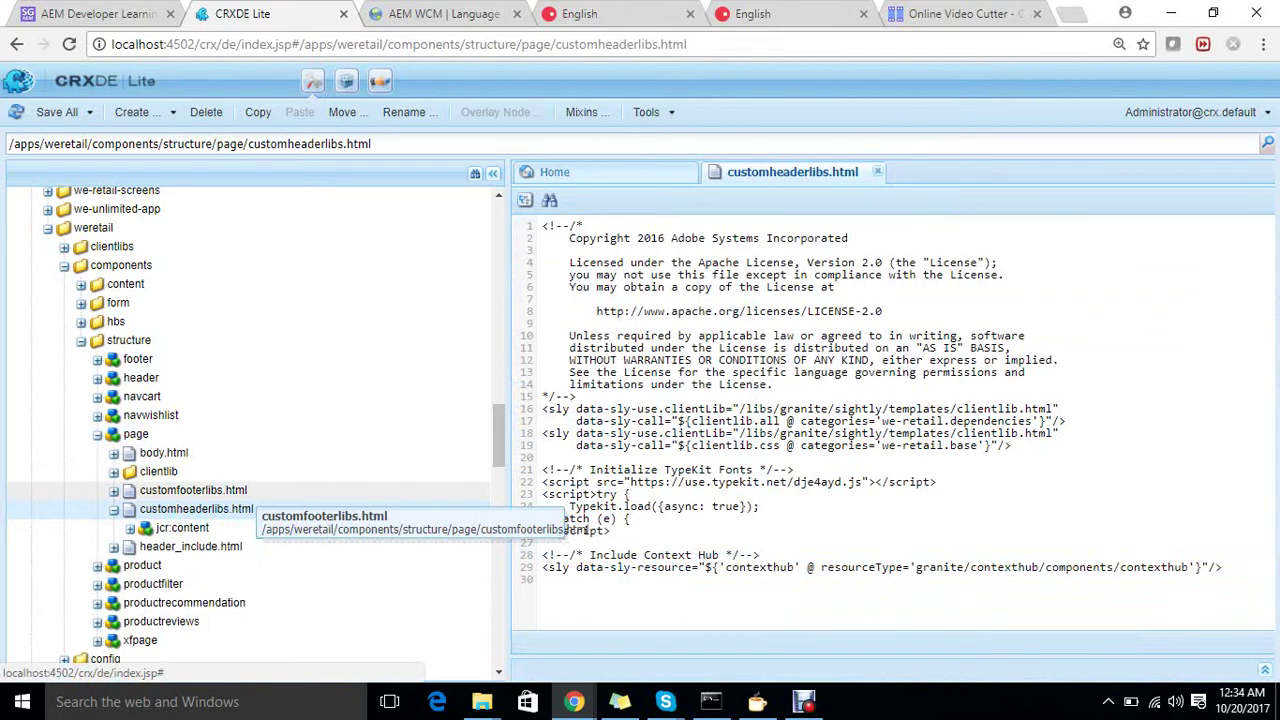
double_click(200, 490)
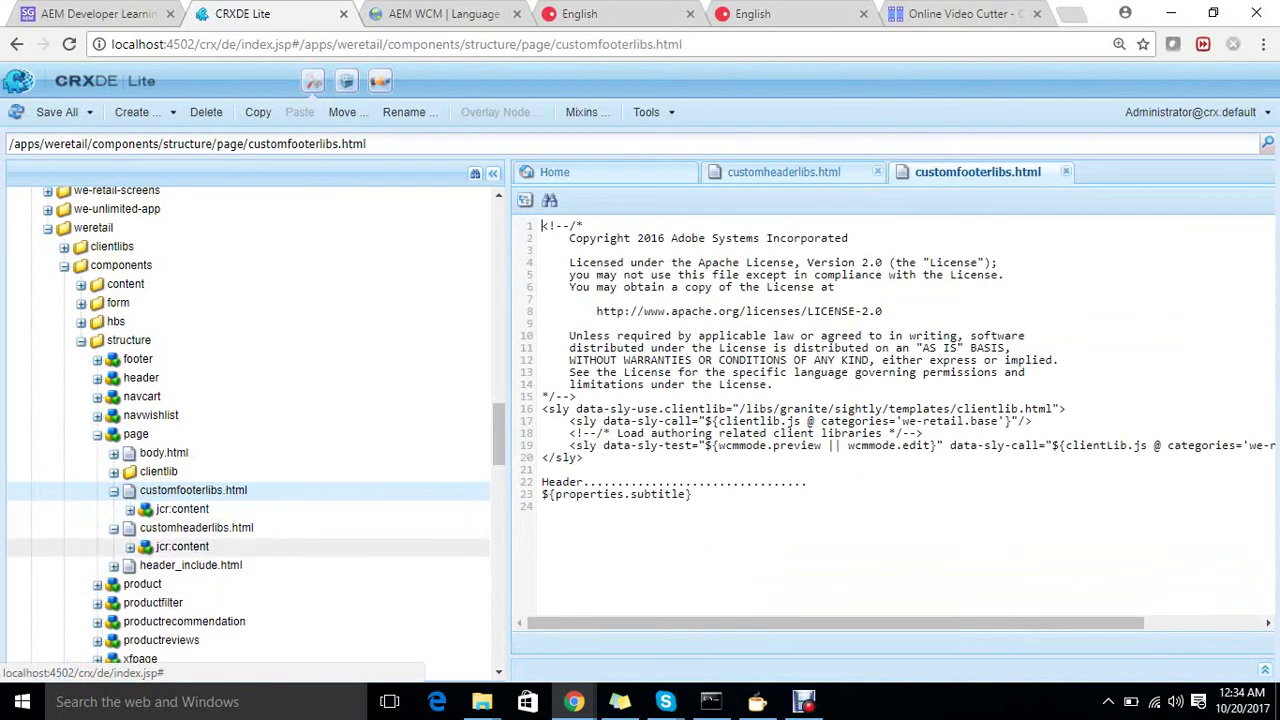
double_click(560, 482)
type("F")
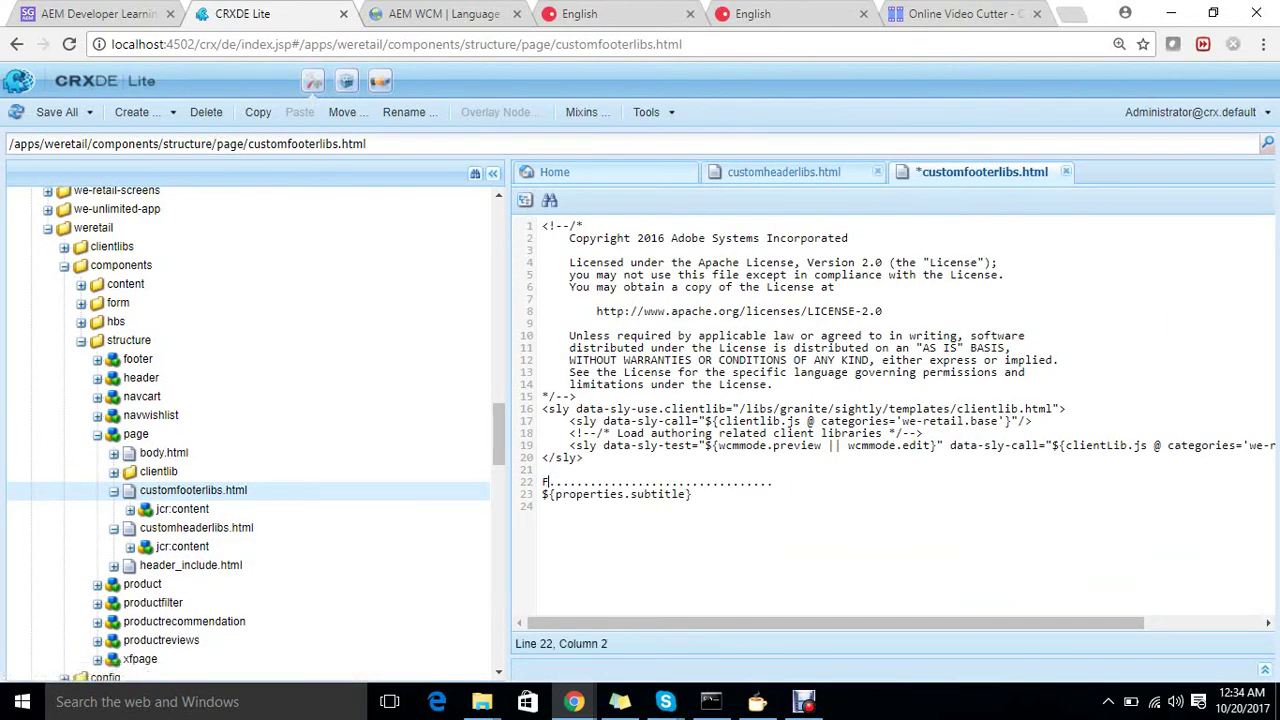
type("ooter")
key("ctrl+s")
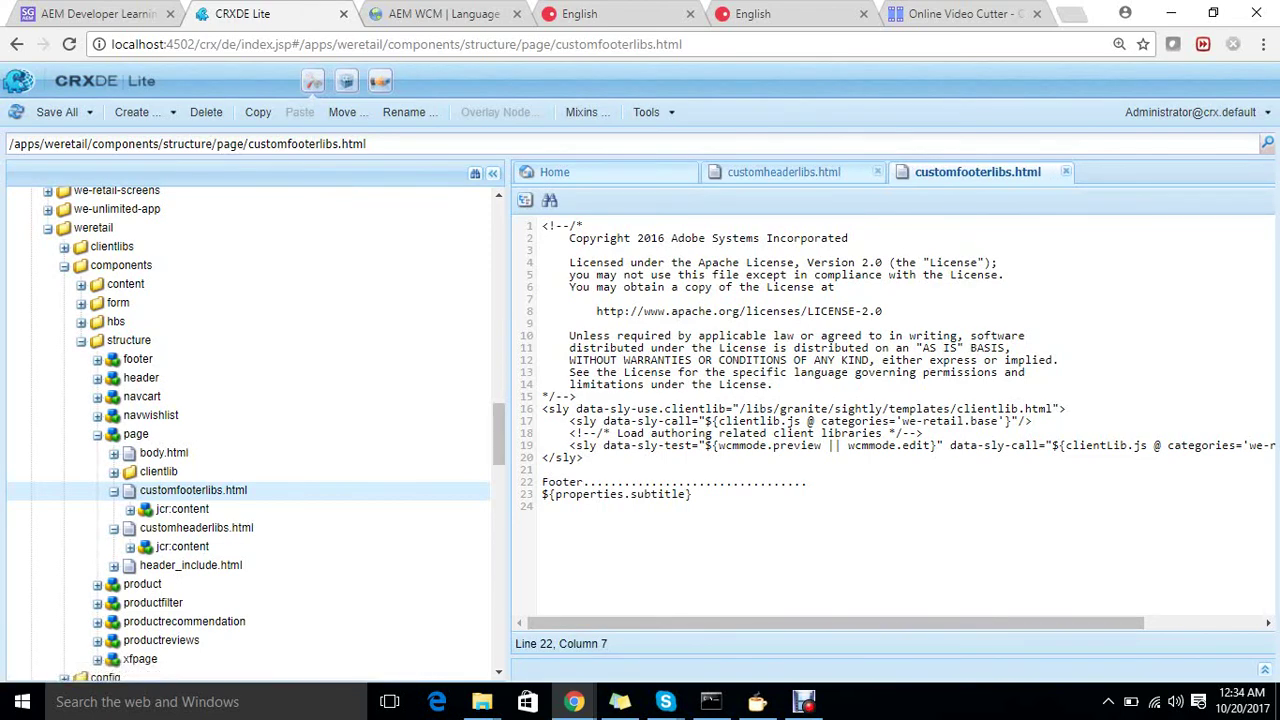
left_click_drag(542, 494, 692, 494)
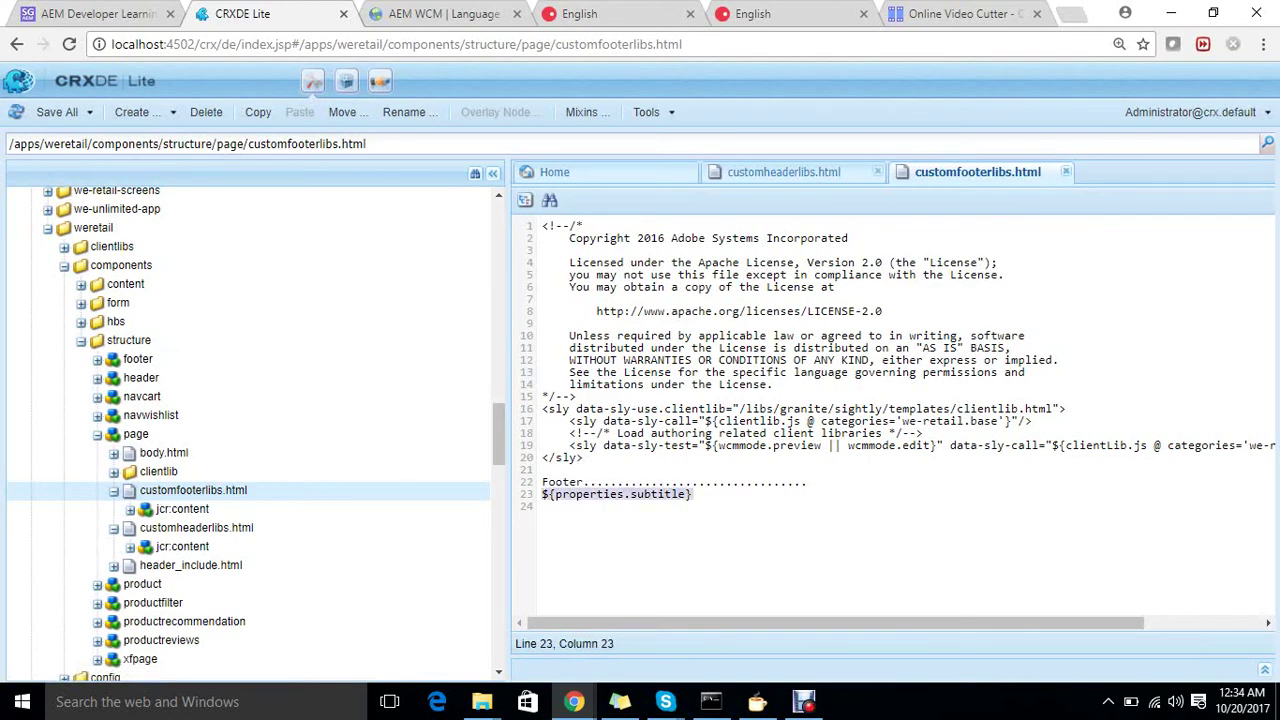
- In the page properties of the language-masters/en master page, set the Subtitle to "Master SubTItle" and save
key("ctrl+Tab")
key("ctrl+Tab")
left_click(22, 85)
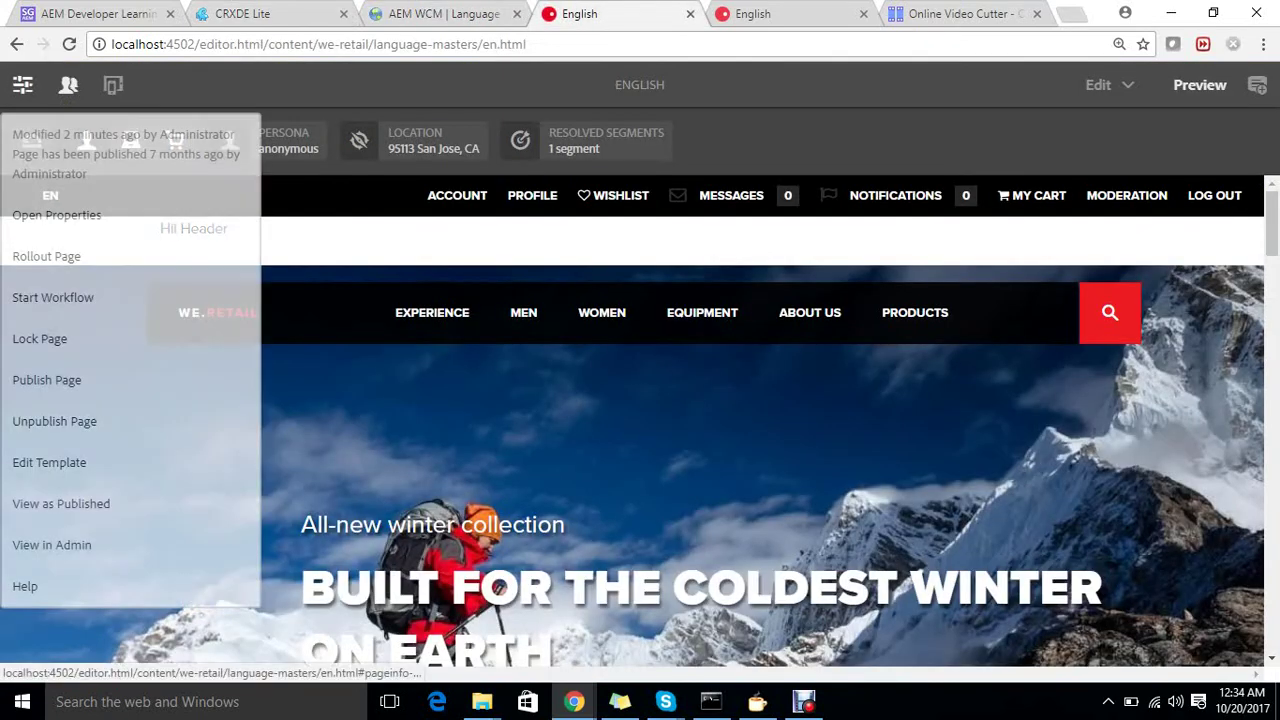
left_click(56, 214)
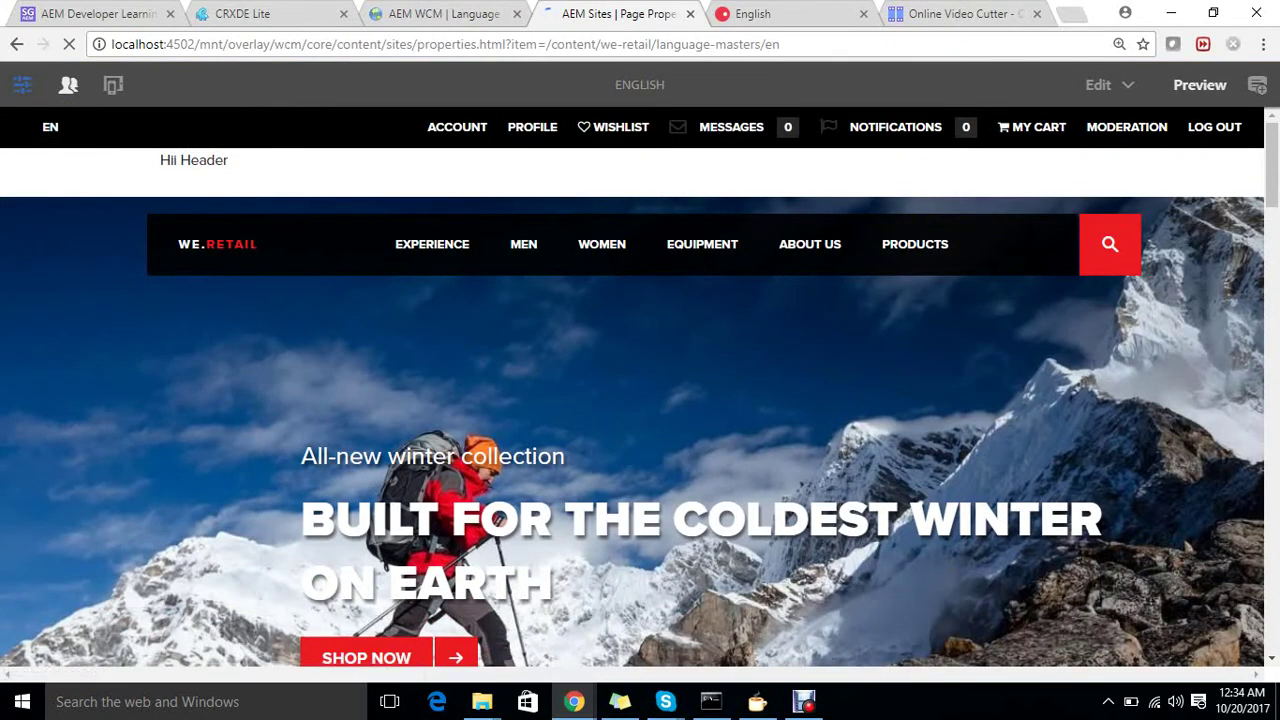
scroll(640, 420, "down", 4)
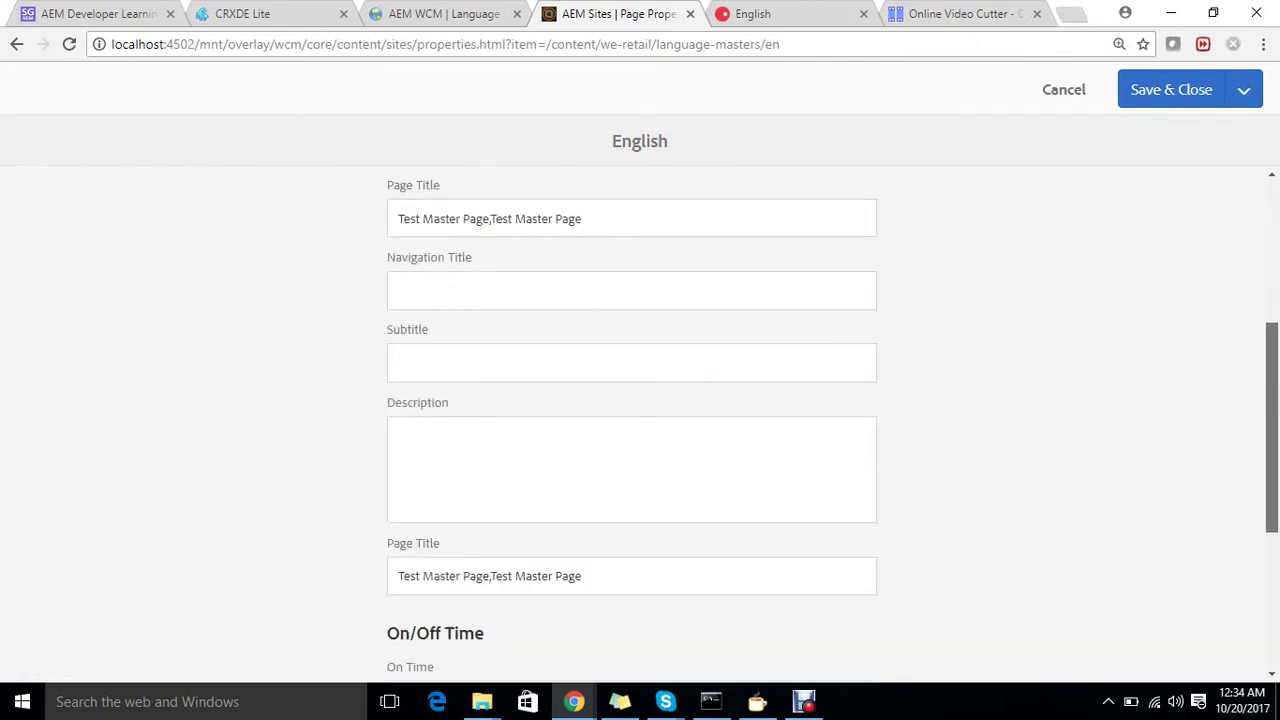
left_click(600, 344)
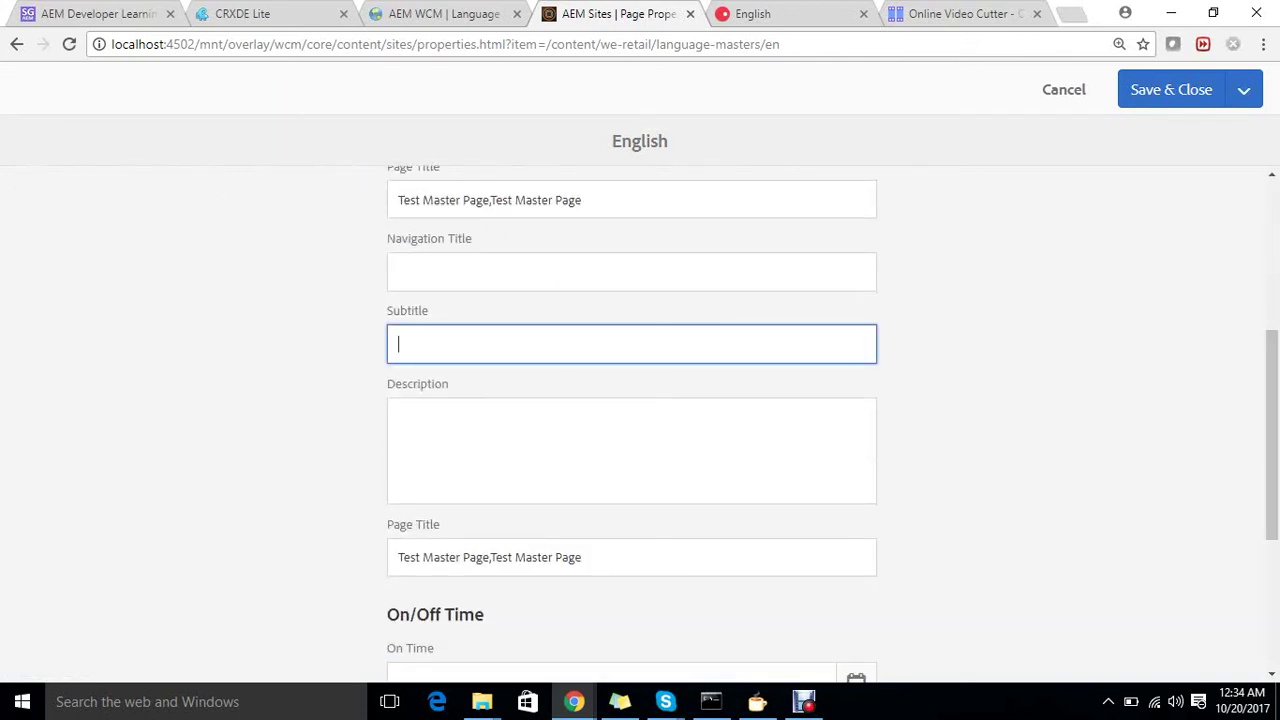
type("Master SU")
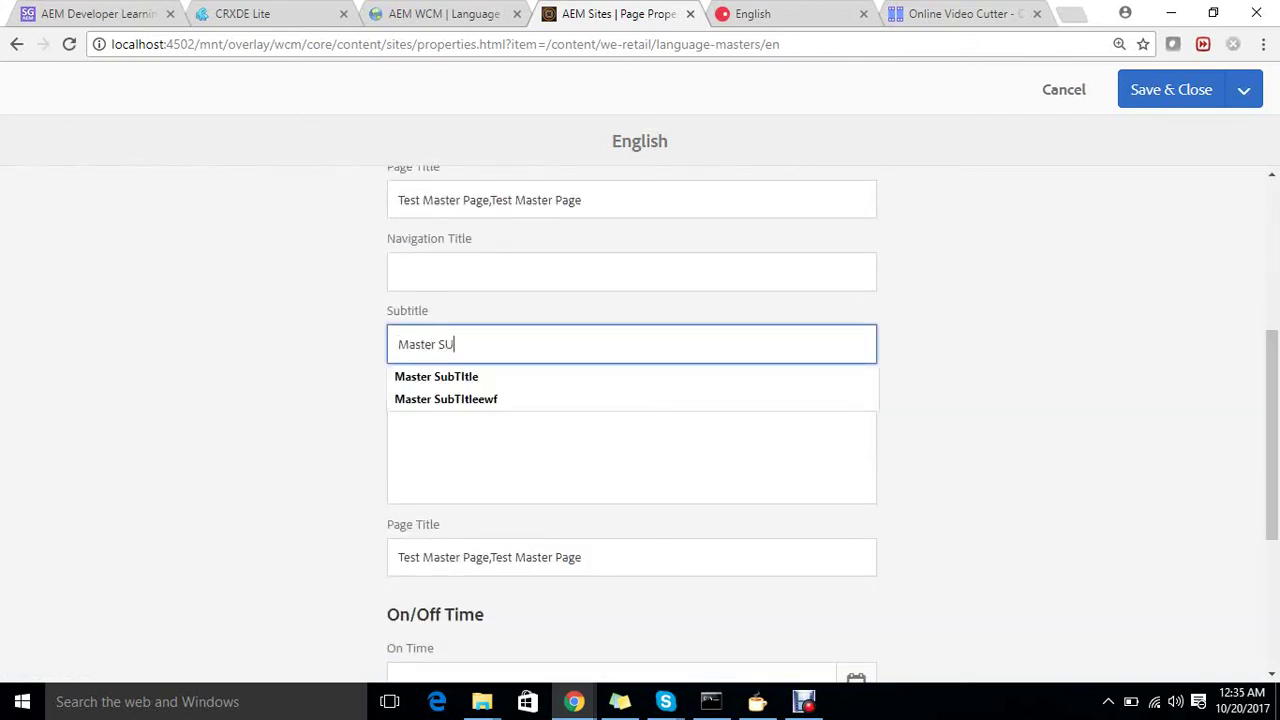
type("b")
key("Down")
key("Return")
left_click(1171, 90)
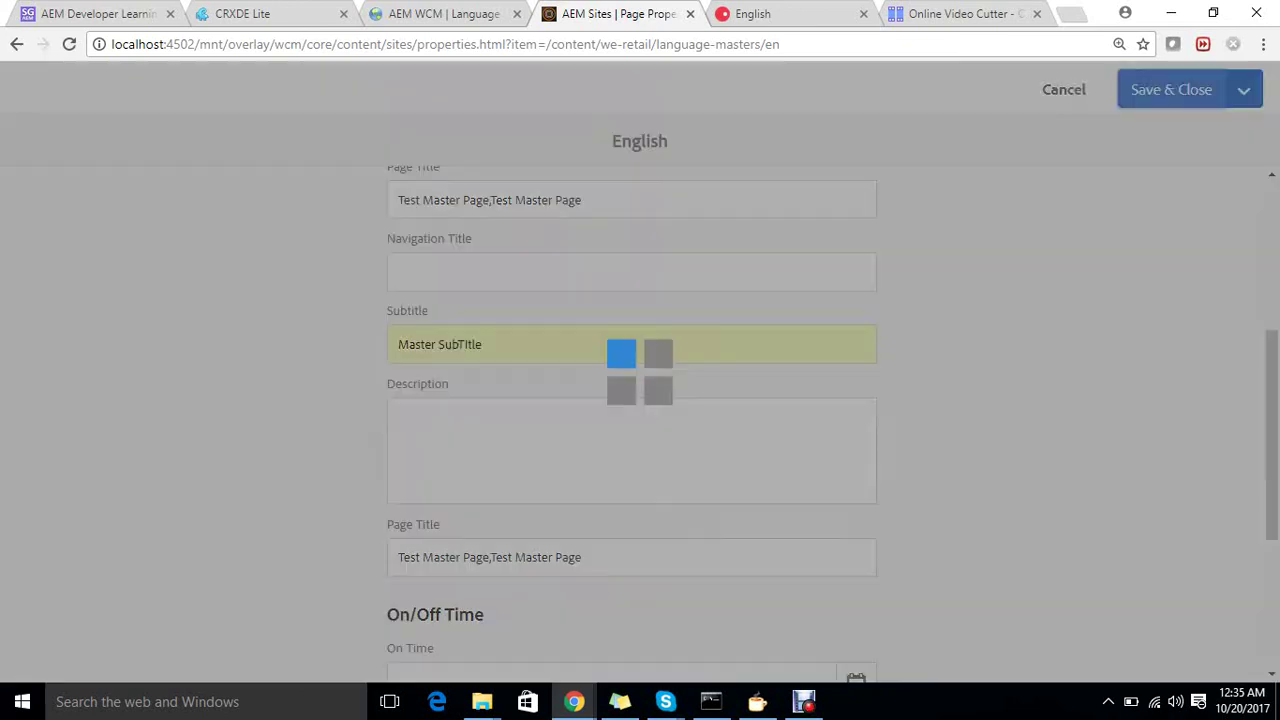
- Check the inherited Subtitle in the ca/en live copy's page properties, then save and close them and look over the page
key("ctrl+Tab")
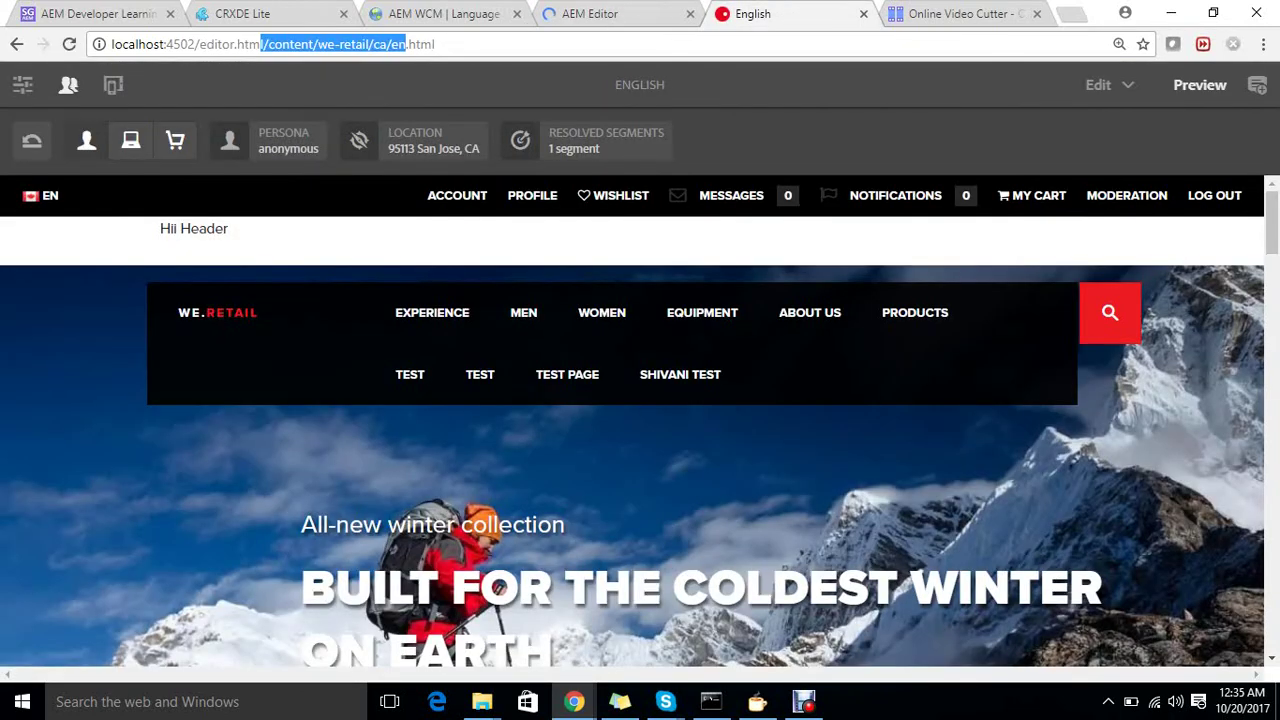
left_click(22, 84)
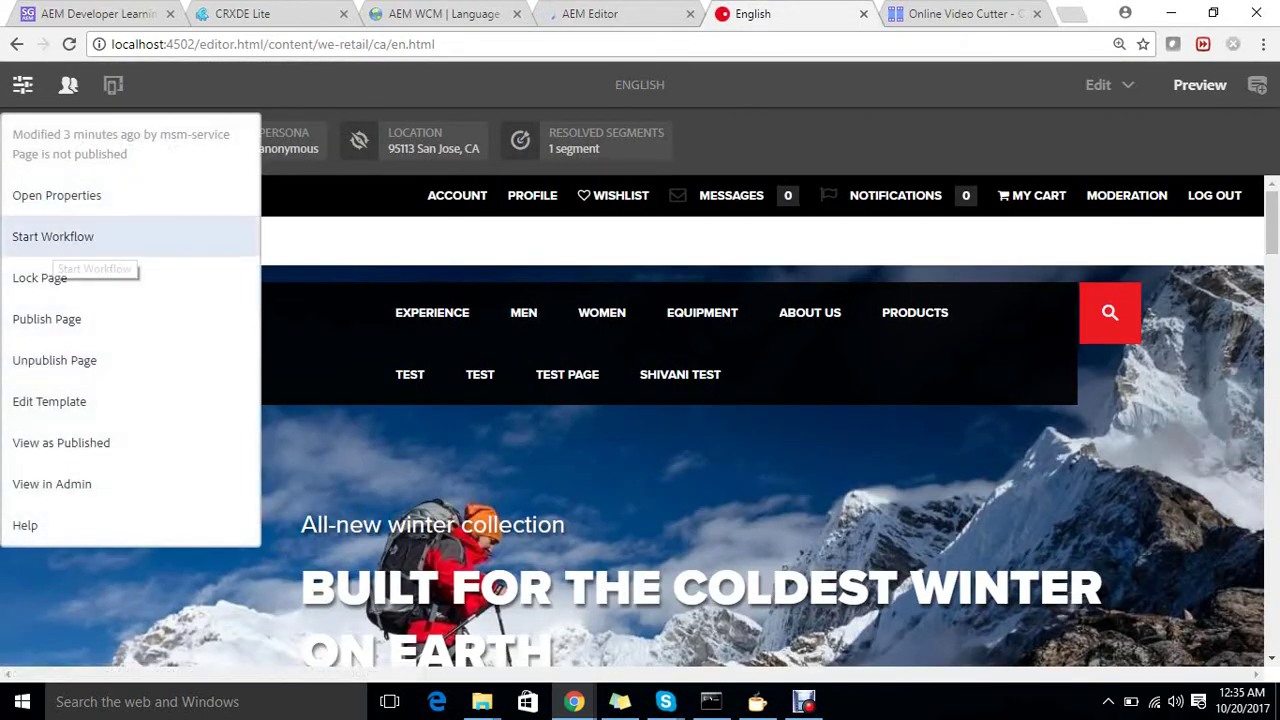
left_click(56, 195)
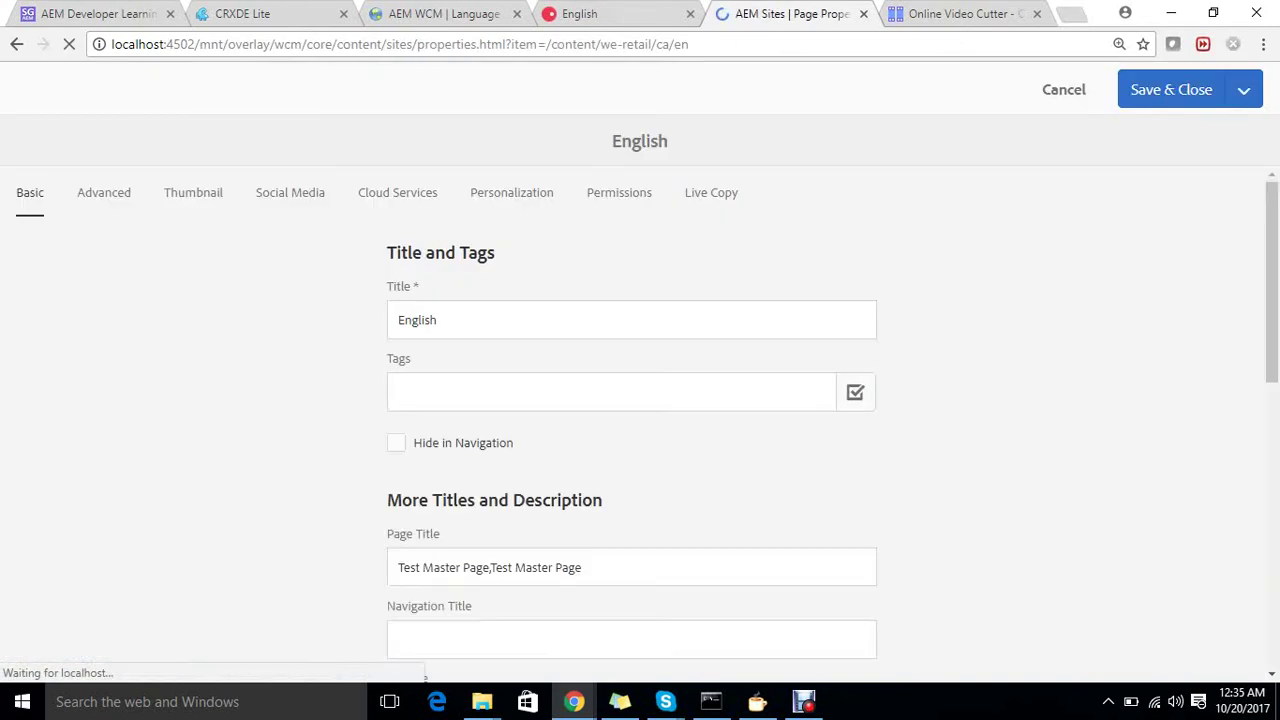
scroll(640, 420, "down", 3)
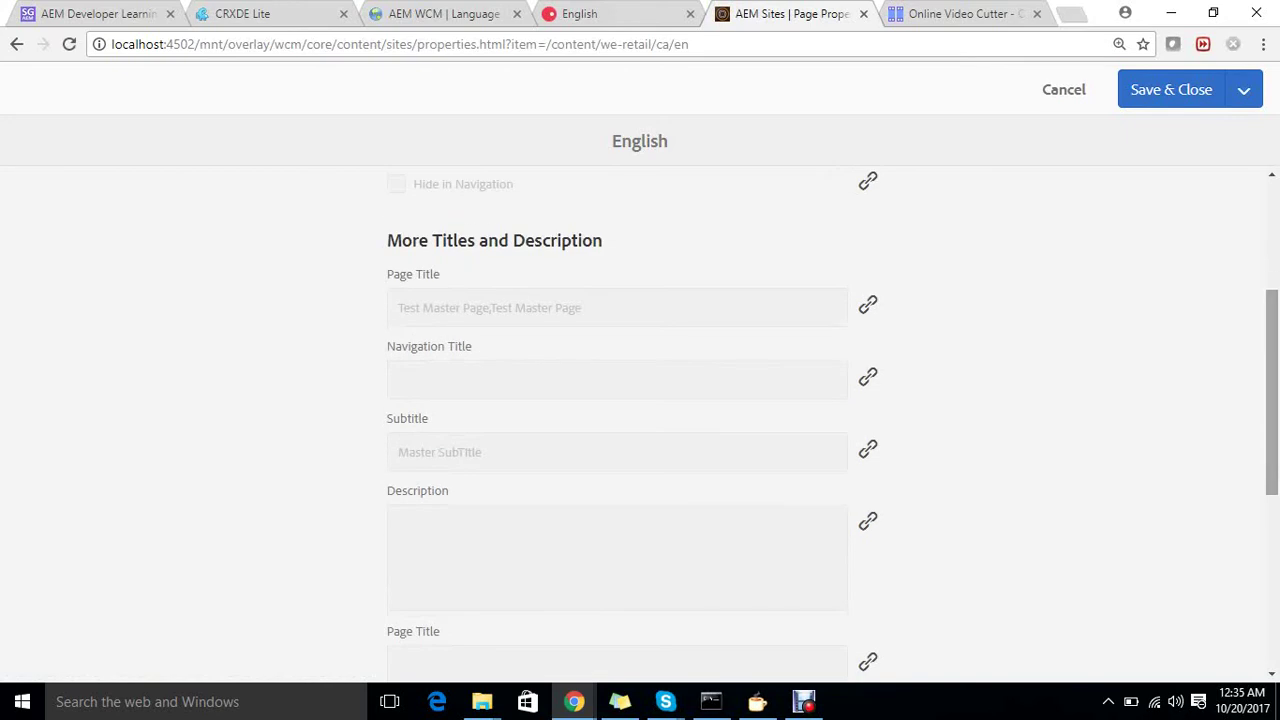
left_click(1210, 89)
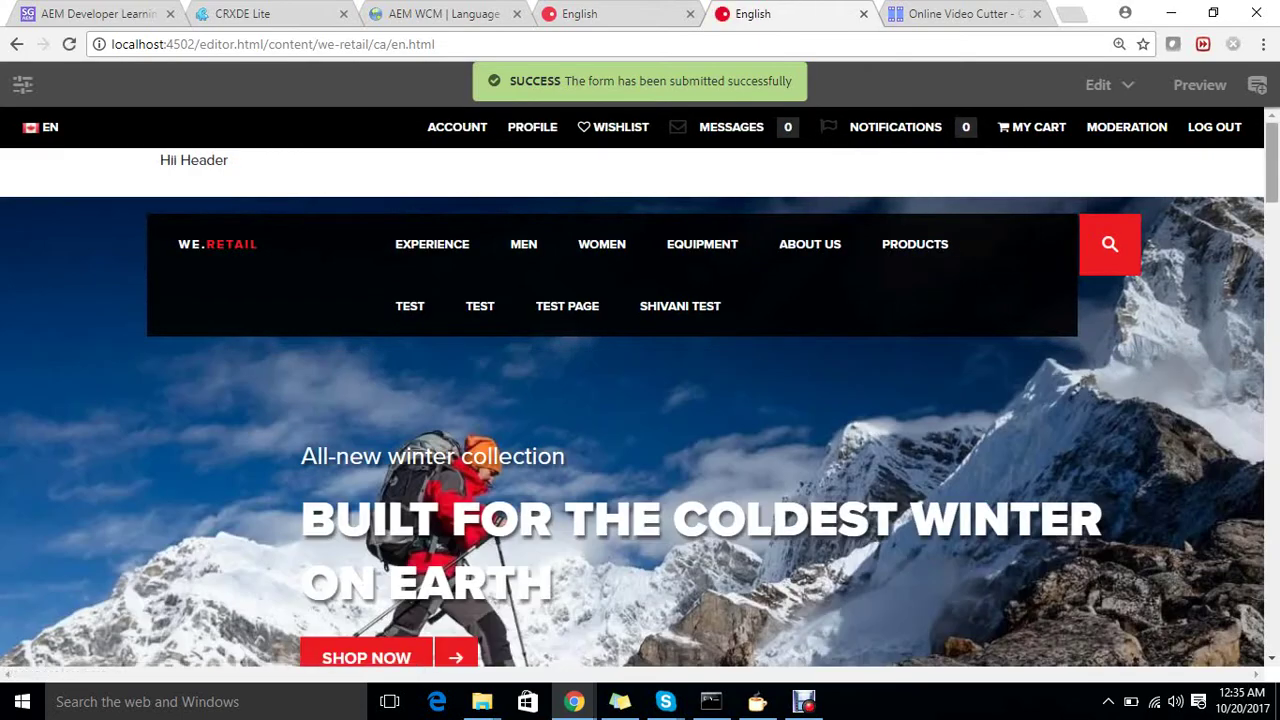
scroll(640, 420, "down", 5)
left_click_drag(1272, 306, 1272, 221)
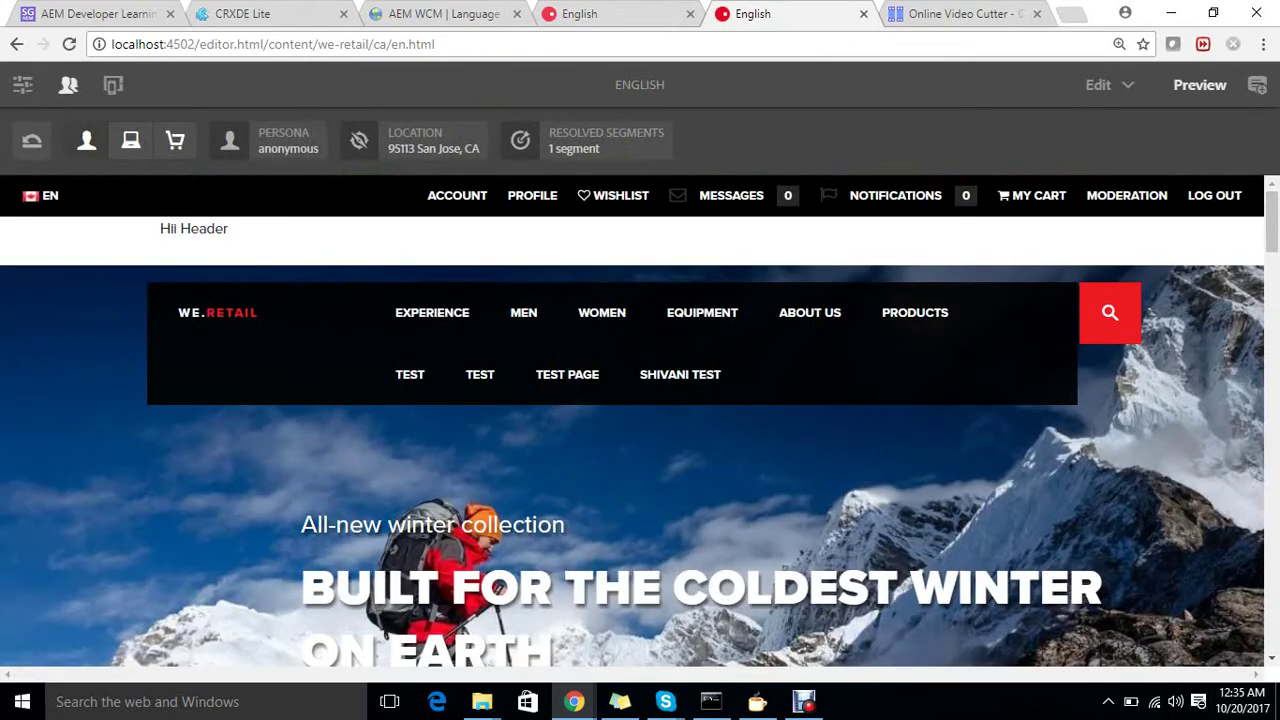
- Check the subtitle text in the ca/en live copy's page footer, then reload the page
scroll(640, 420, "down", 10)
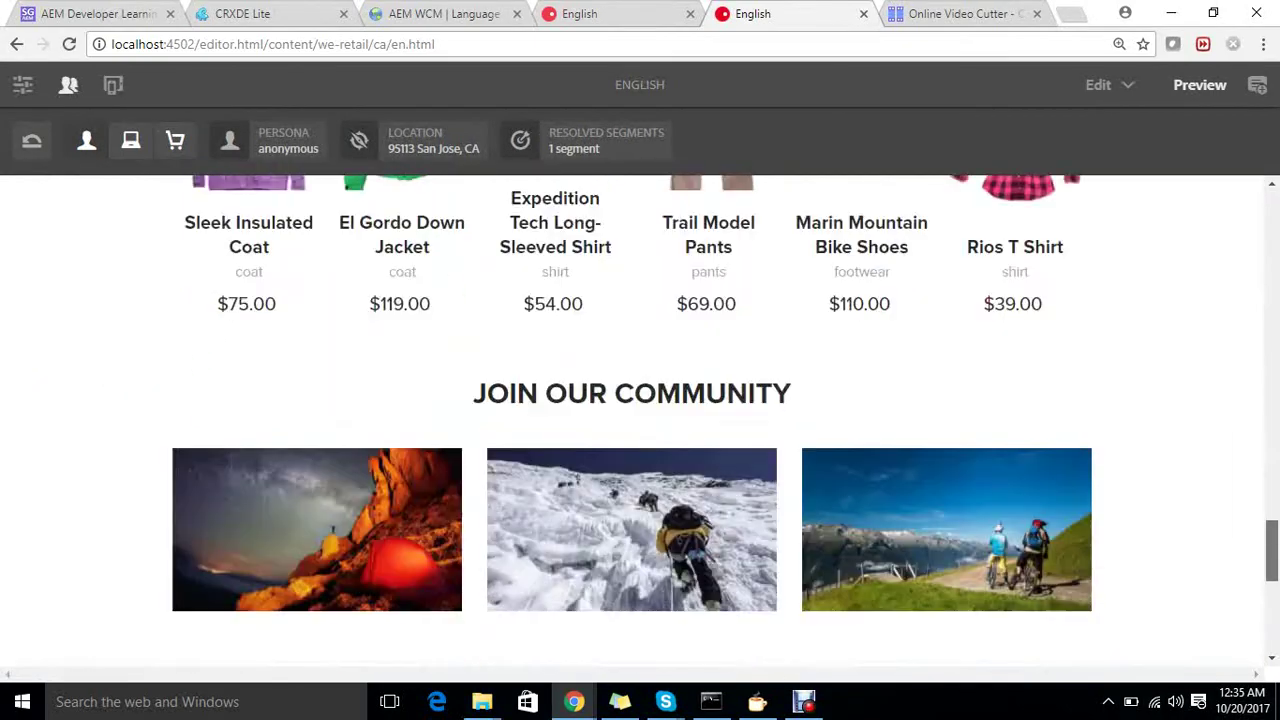
scroll(640, 420, "down", 5)
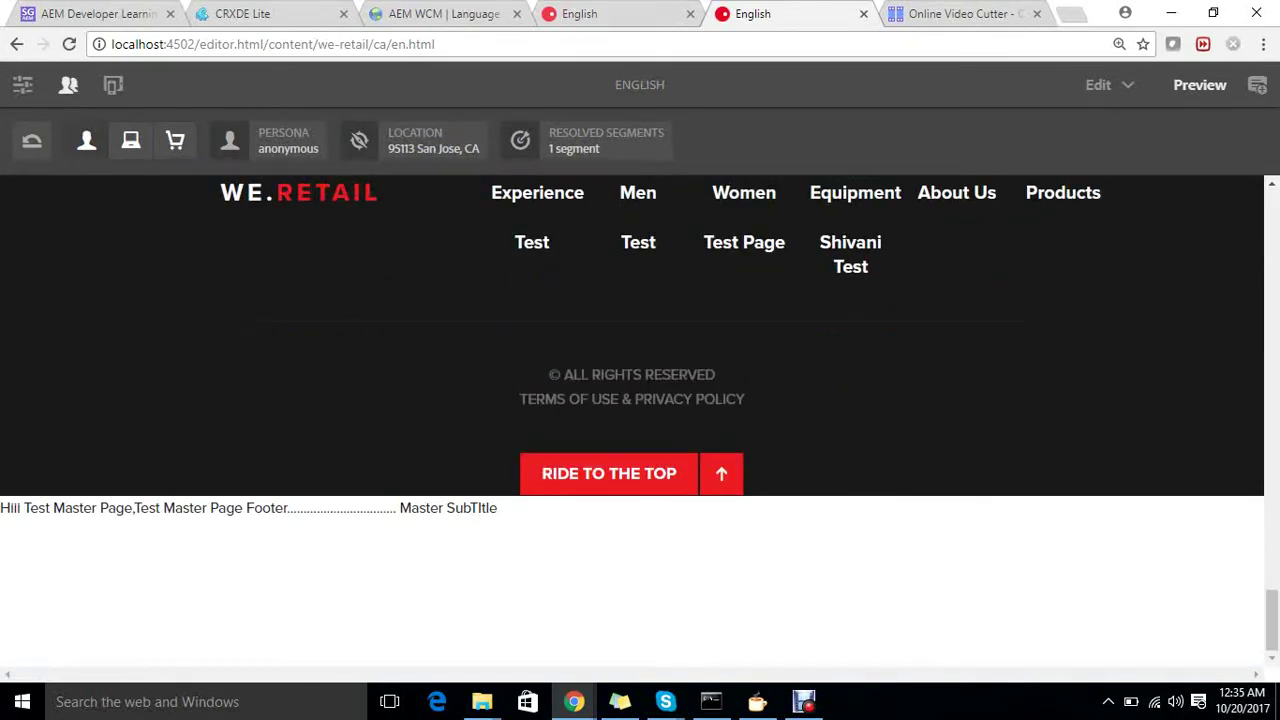
left_click_drag(411, 508, 497, 508)
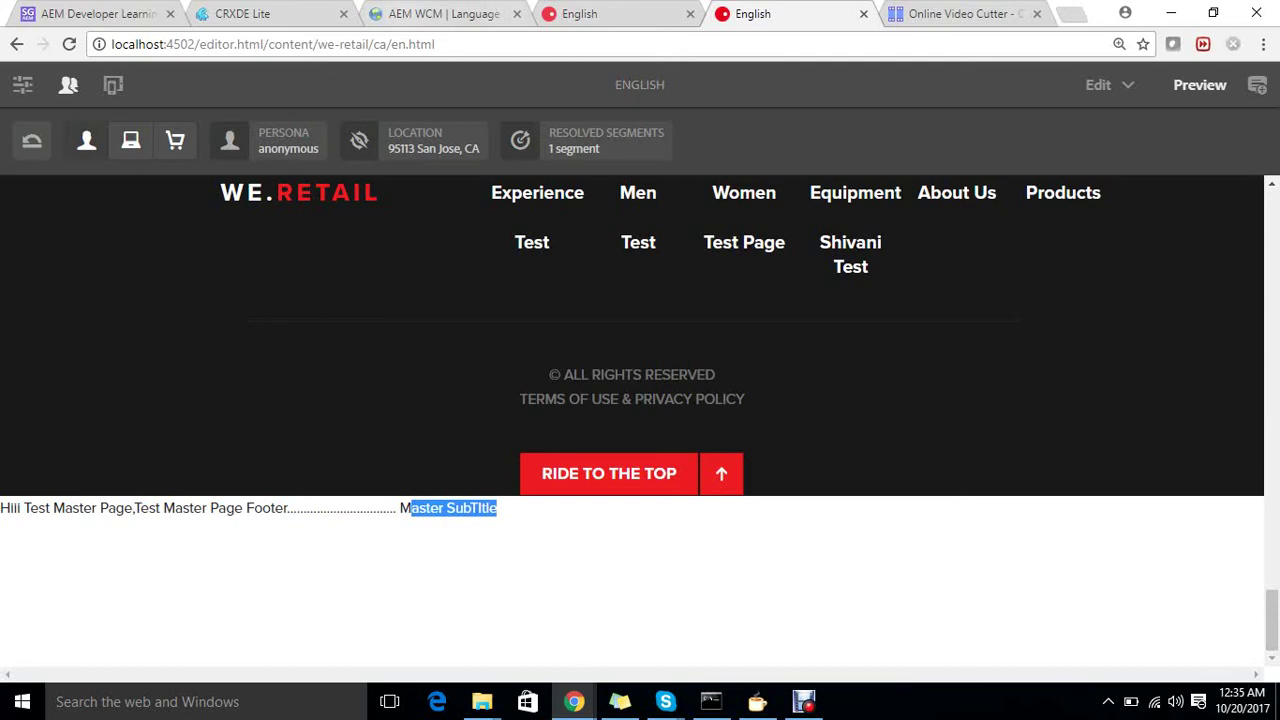
key("F5")
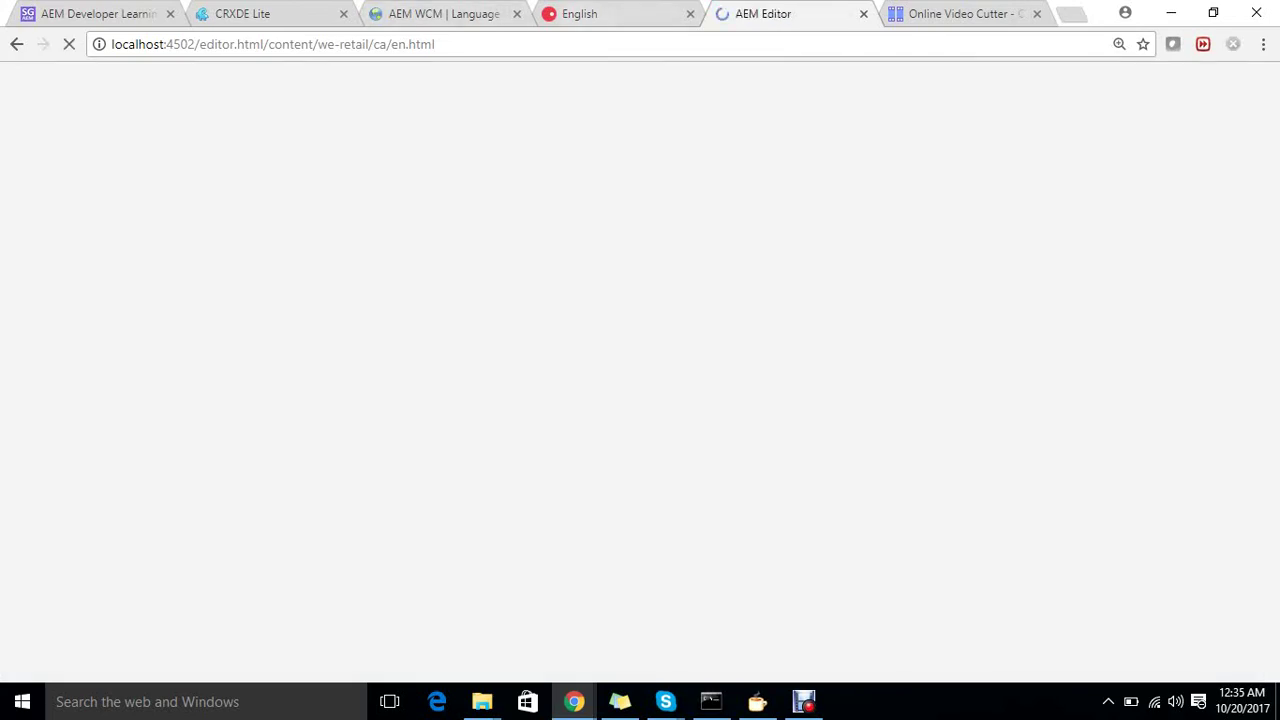
left_click(590, 14)
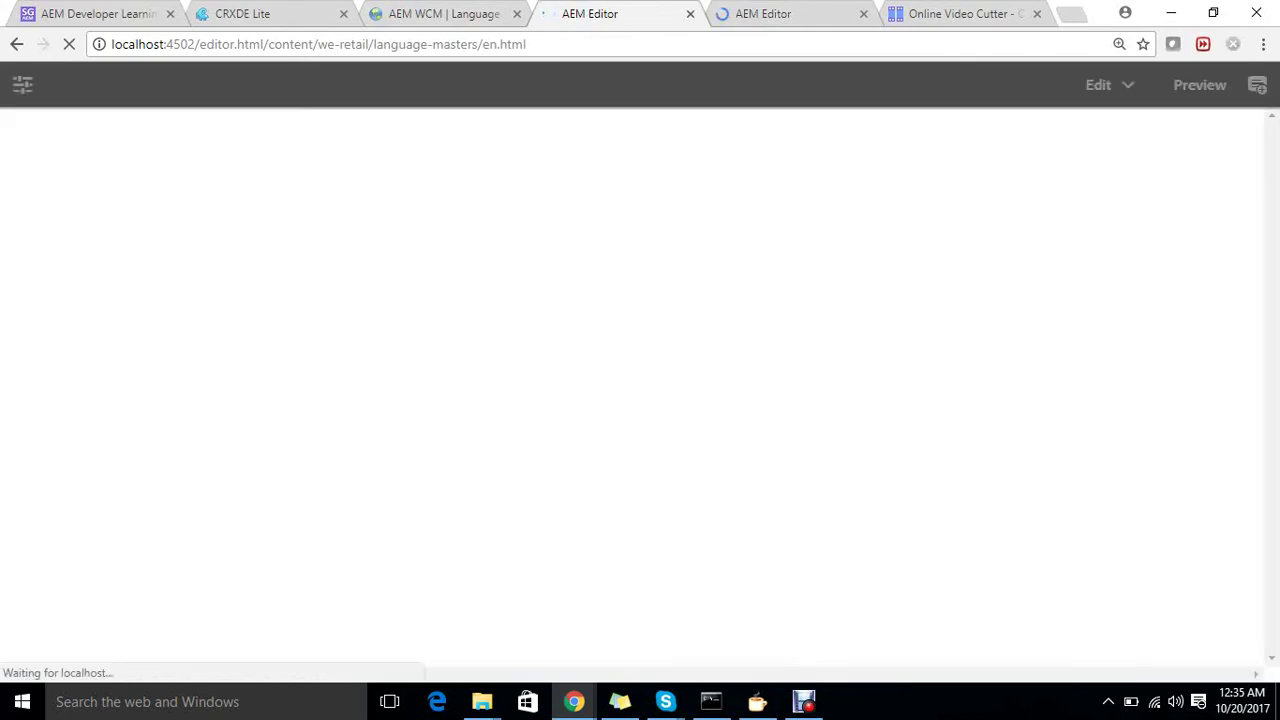
key("ctrl+Tab")
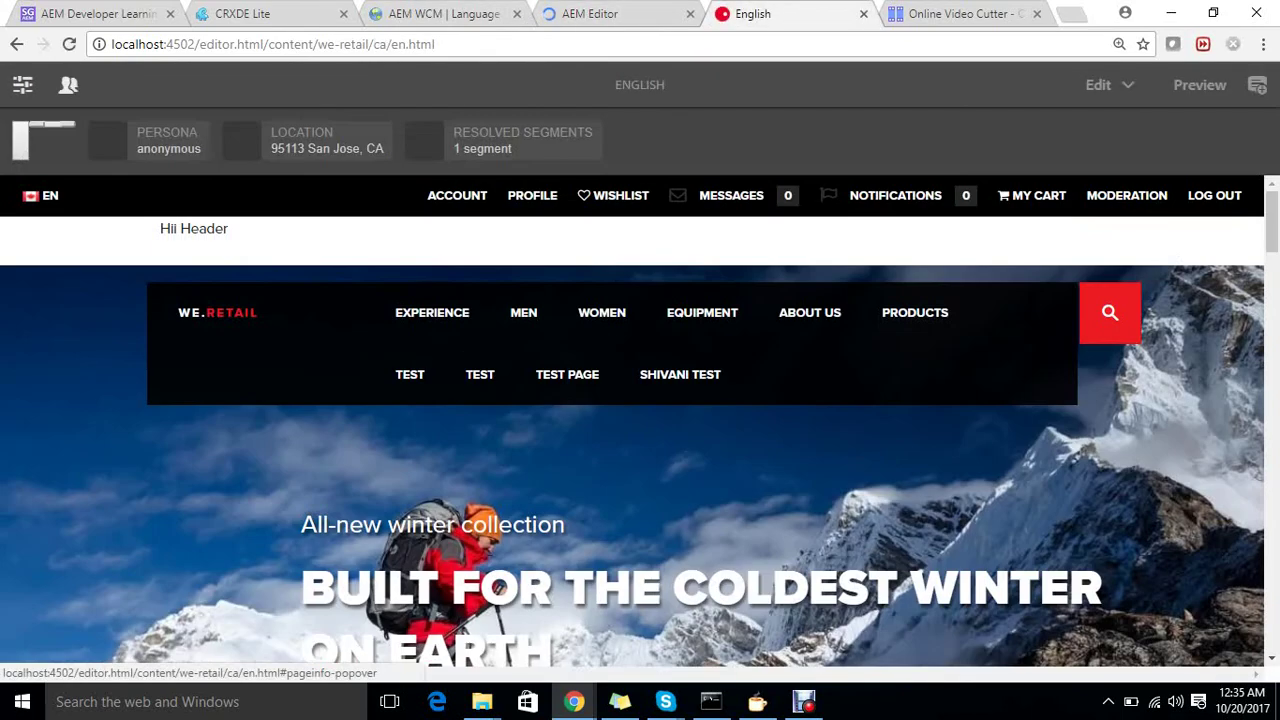
- In the page properties of the ca/en live copy, cancel the inheritance of the Subtitle field
left_click(22, 84)
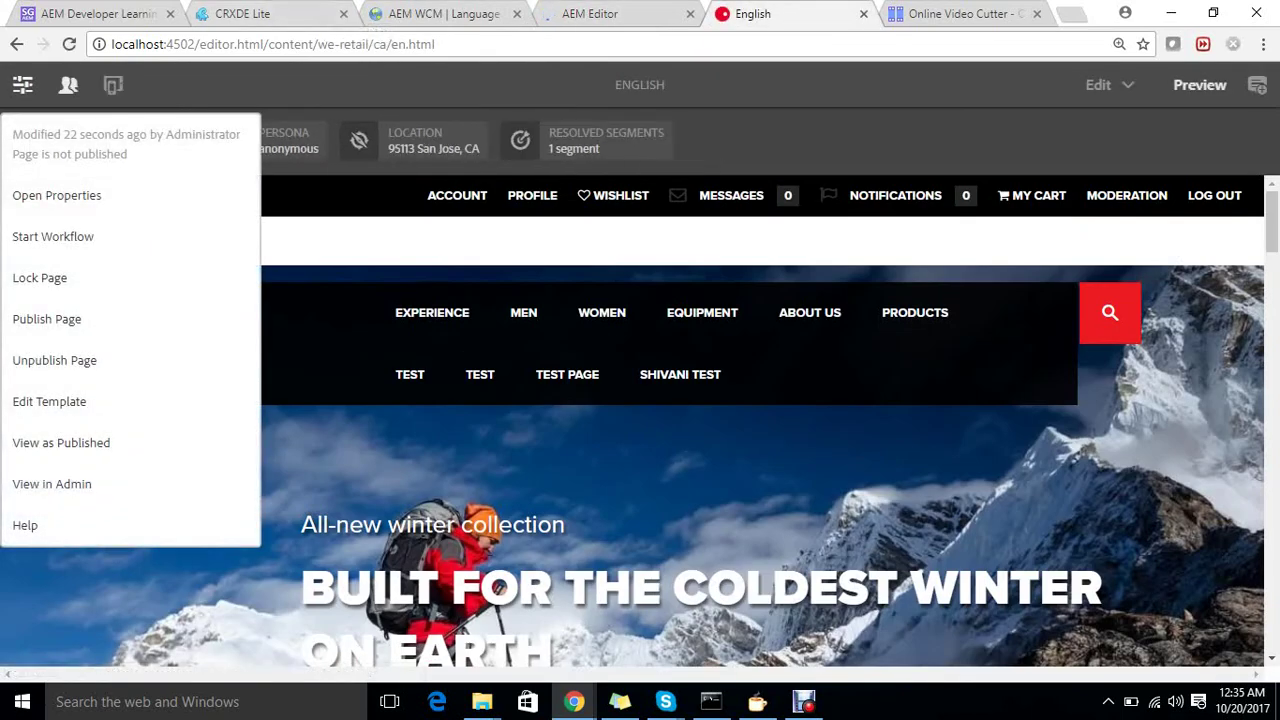
left_click(57, 195)
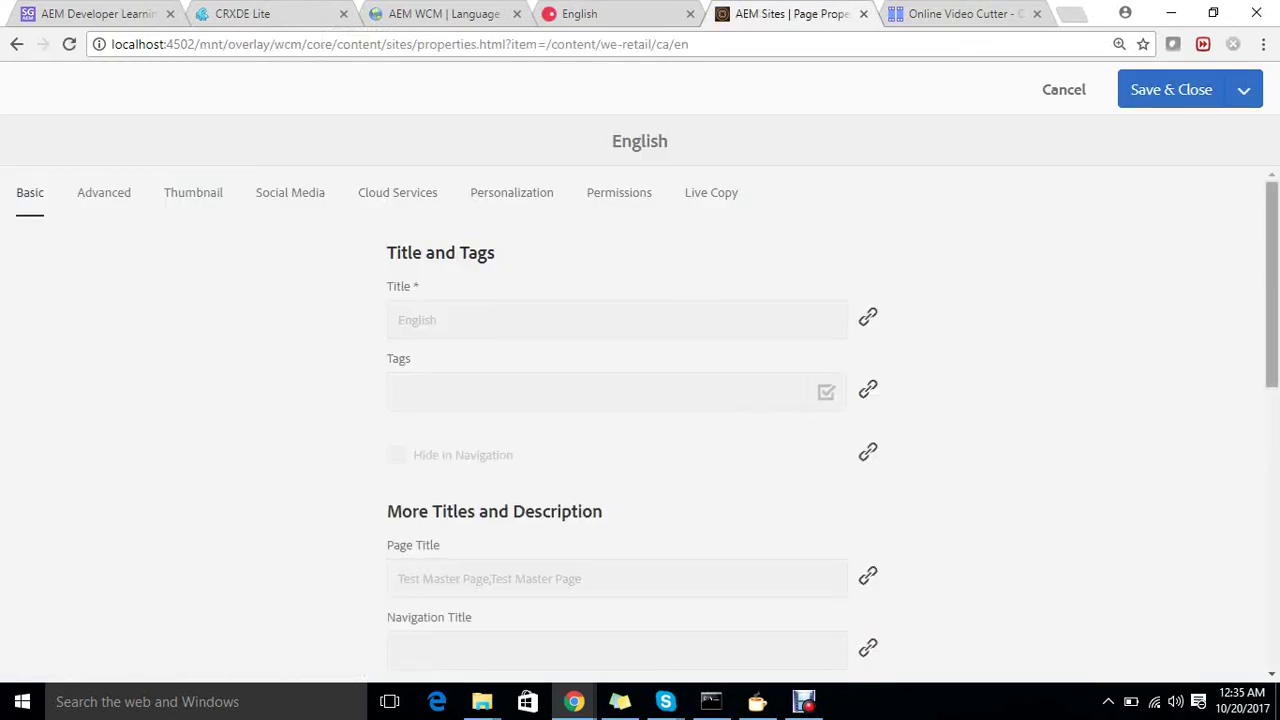
scroll(640, 420, "down", 3)
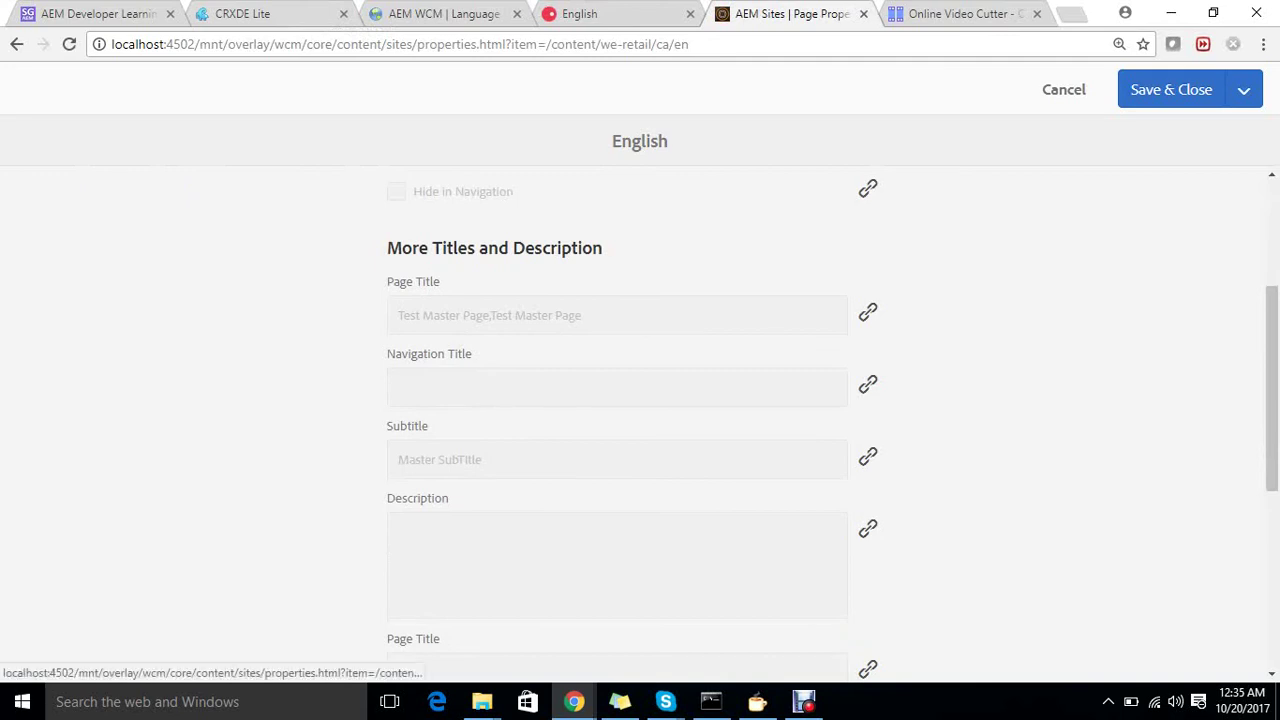
left_click(867, 456)
left_click(767, 434)
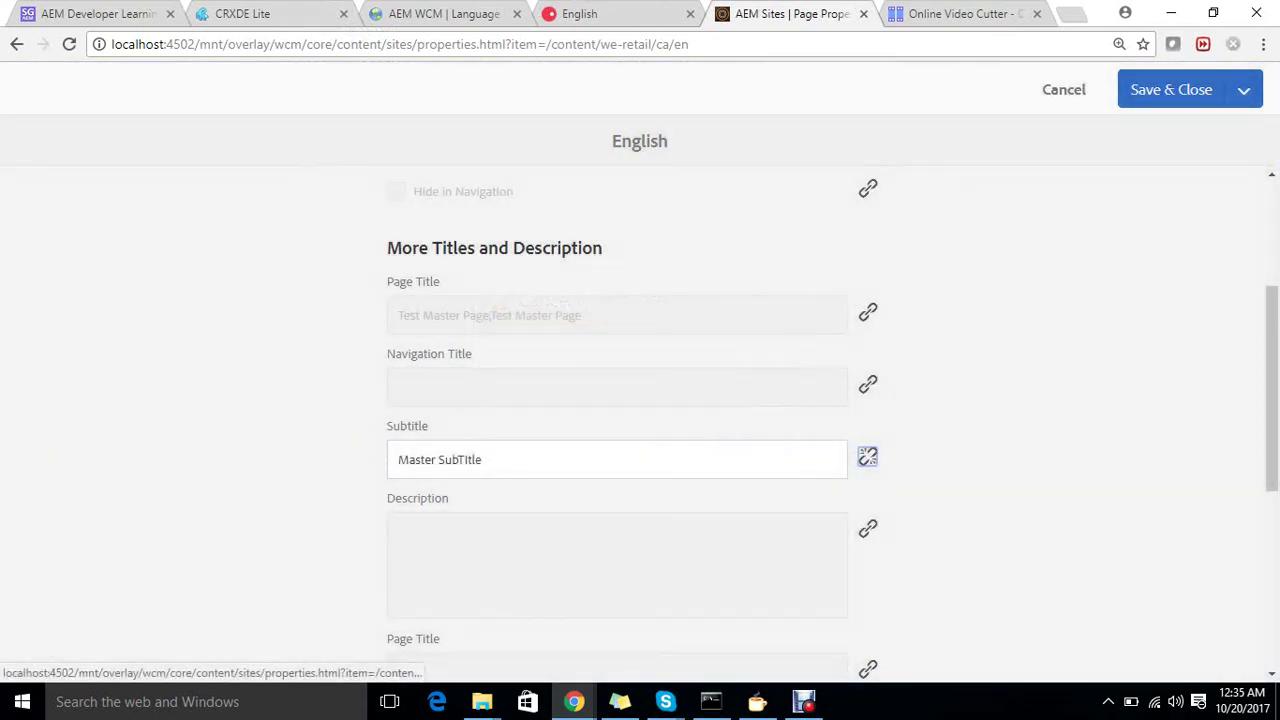
- Replace "Master" in the unlocked Subtitle with "Live Copy" so it reads "Live Copy SubTItle", and save the page properties
left_click(484, 460)
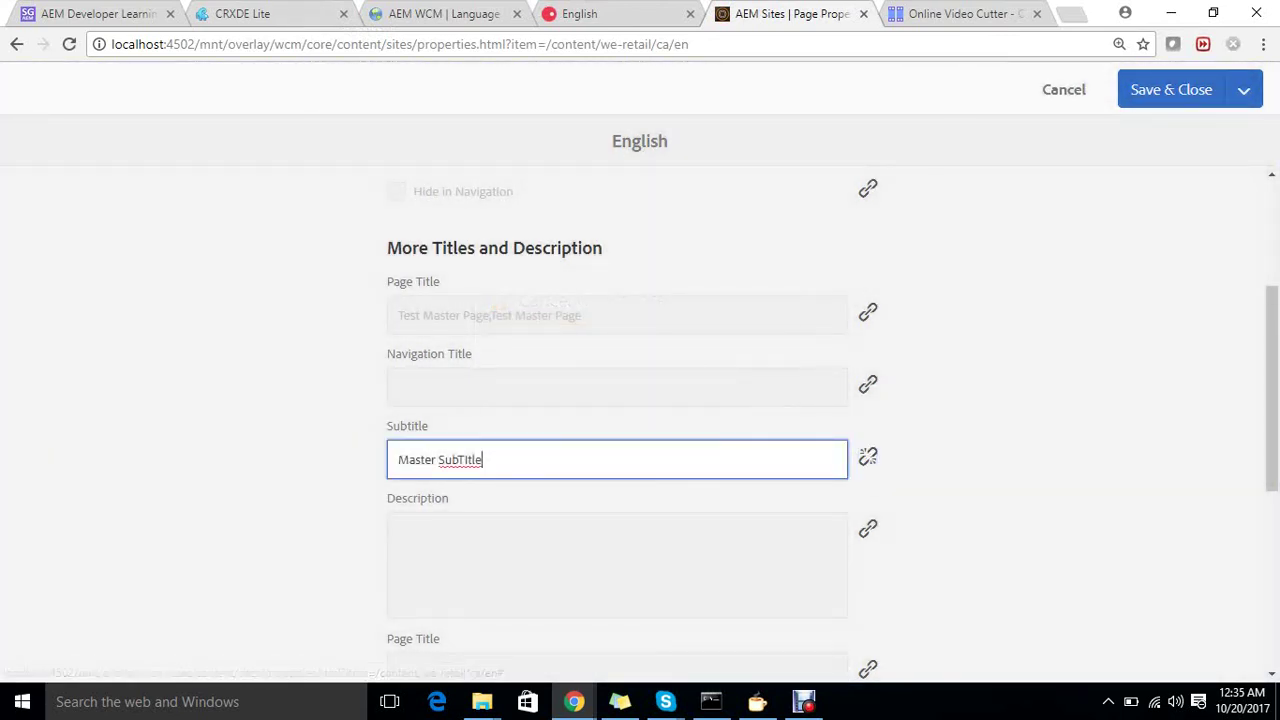
double_click(433, 459)
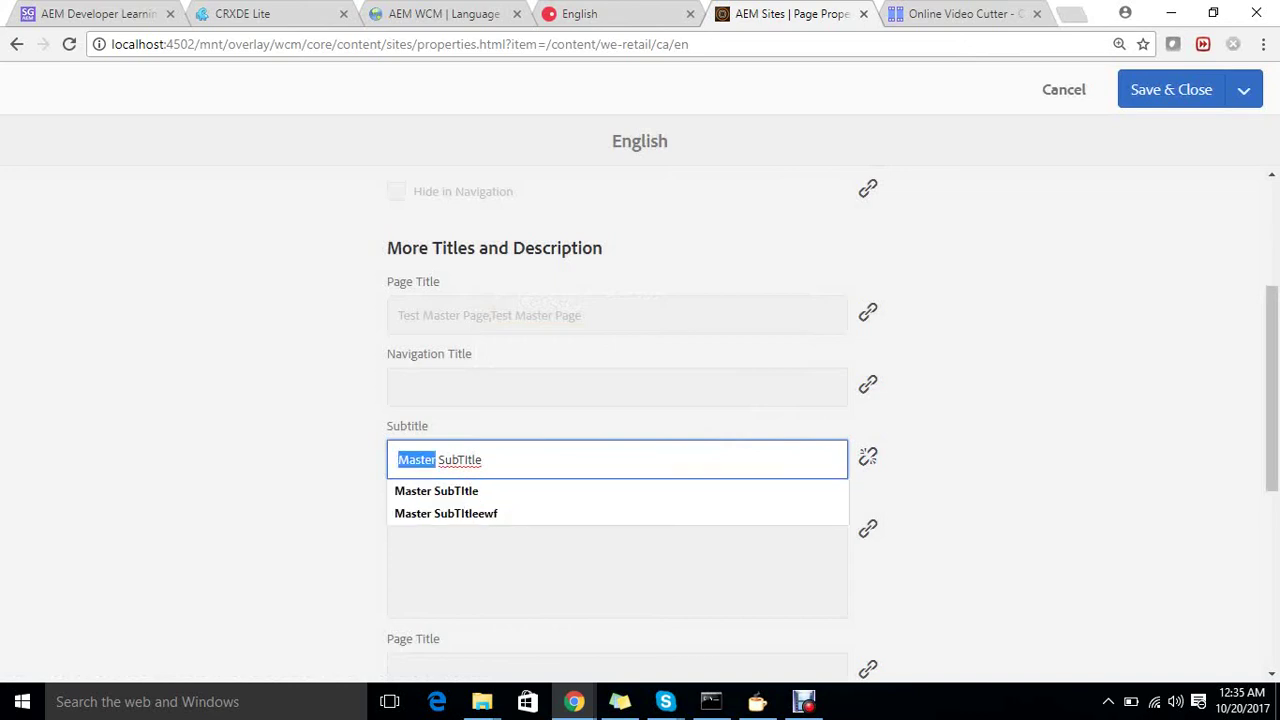
type("Live Copy")
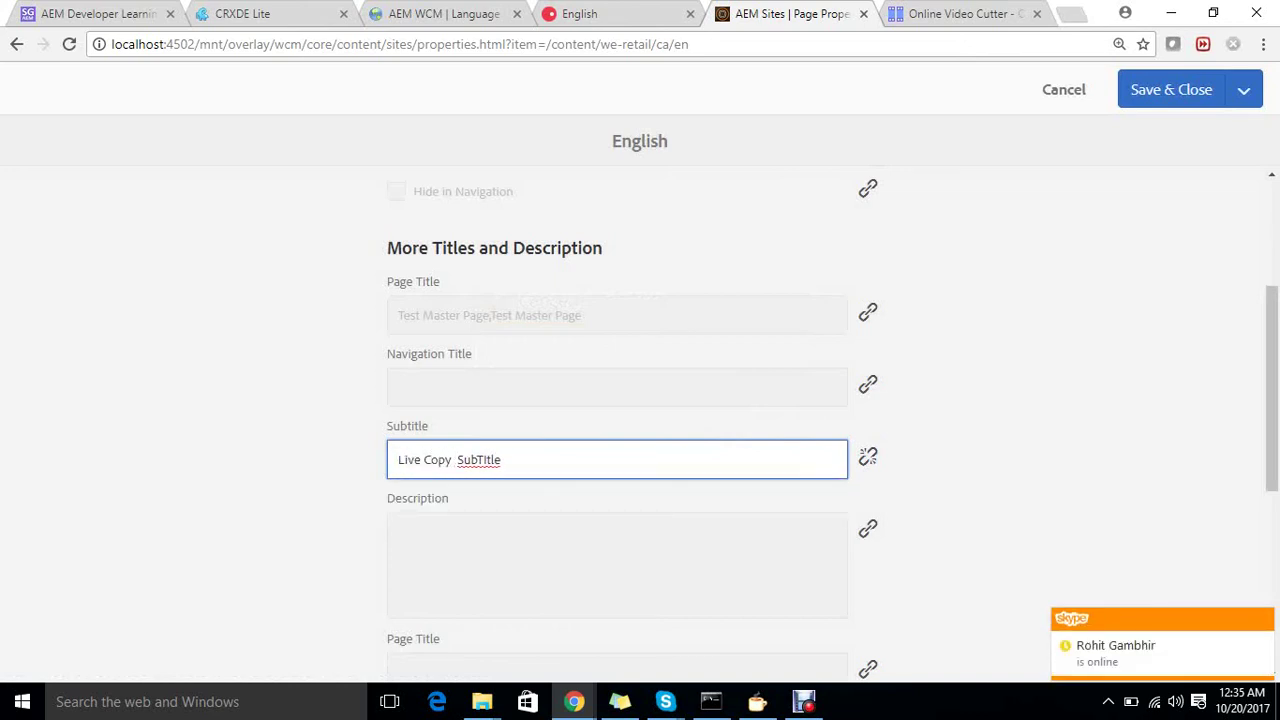
left_click(1171, 89)
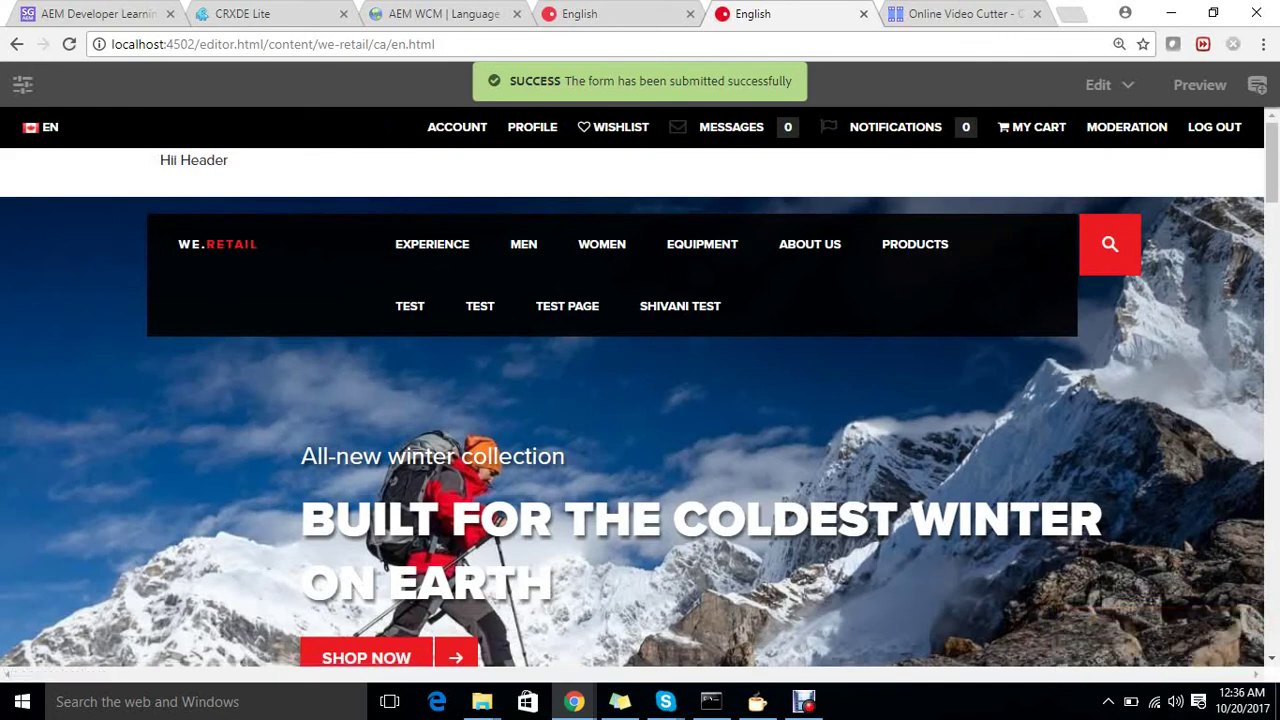
- Reload the ca/en page and check the subtitle text at the end of its footer
key("F5")
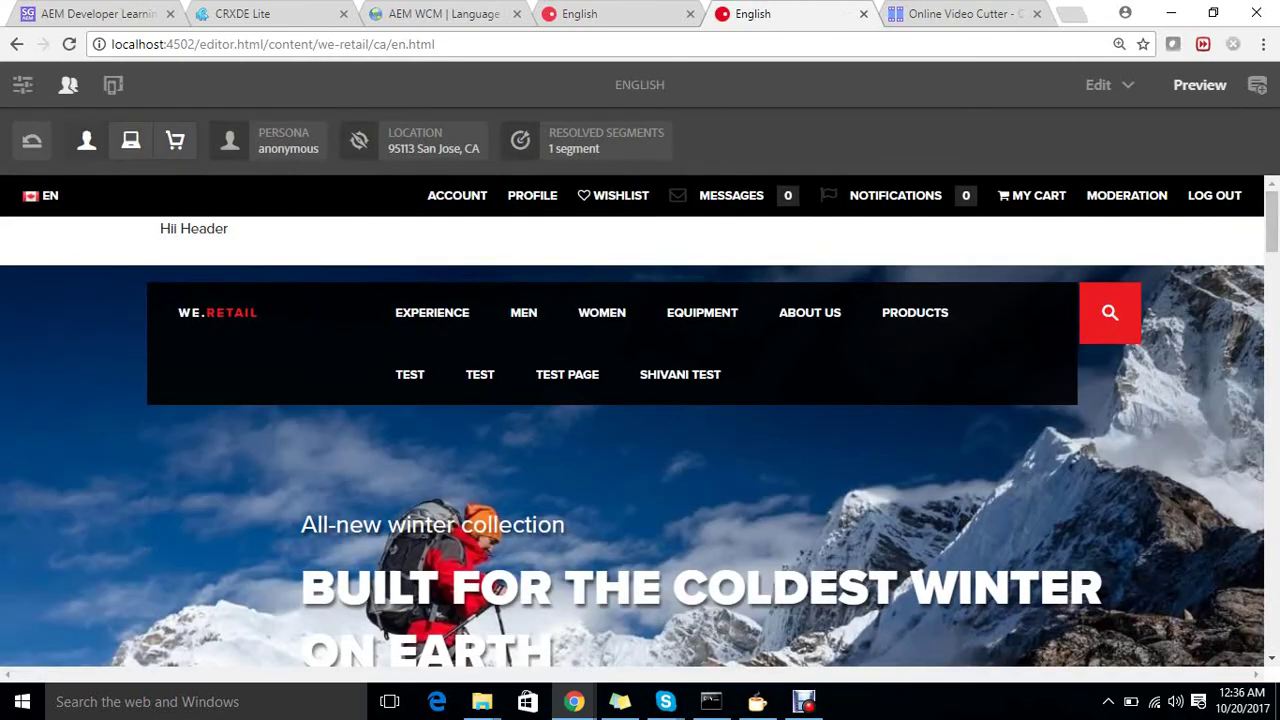
left_click_drag(1271, 222, 1272, 622)
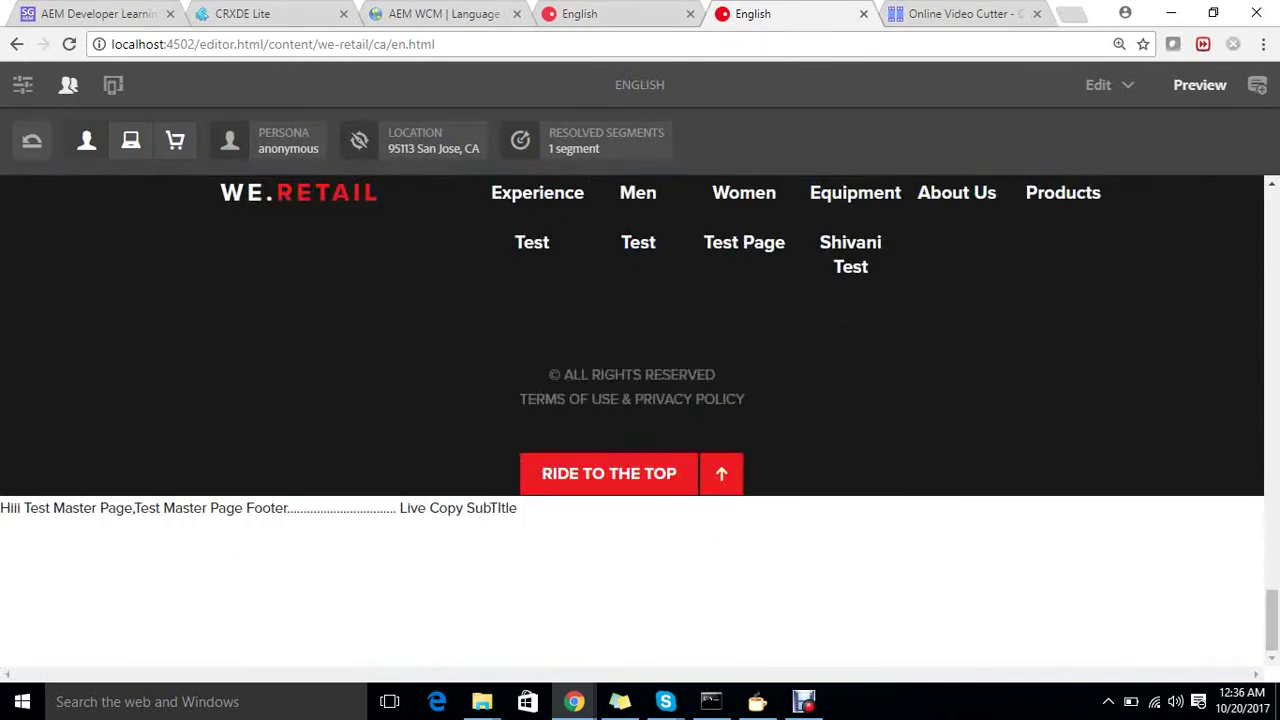
left_click_drag(518, 508, 400, 508)
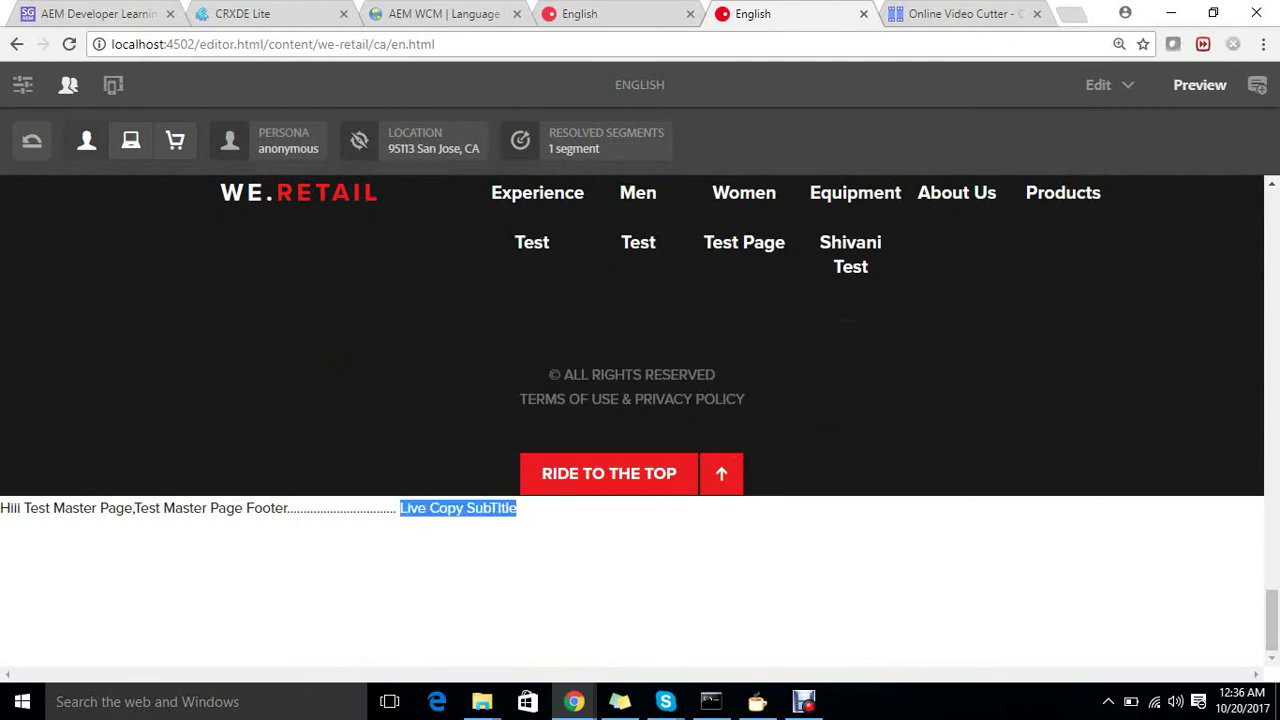
- In CRXDE Lite, examine the jcr:content properties of /content/we-retail/ca/en, including the entries of cq:propertyInheritanceCancelled
left_click(245, 14)
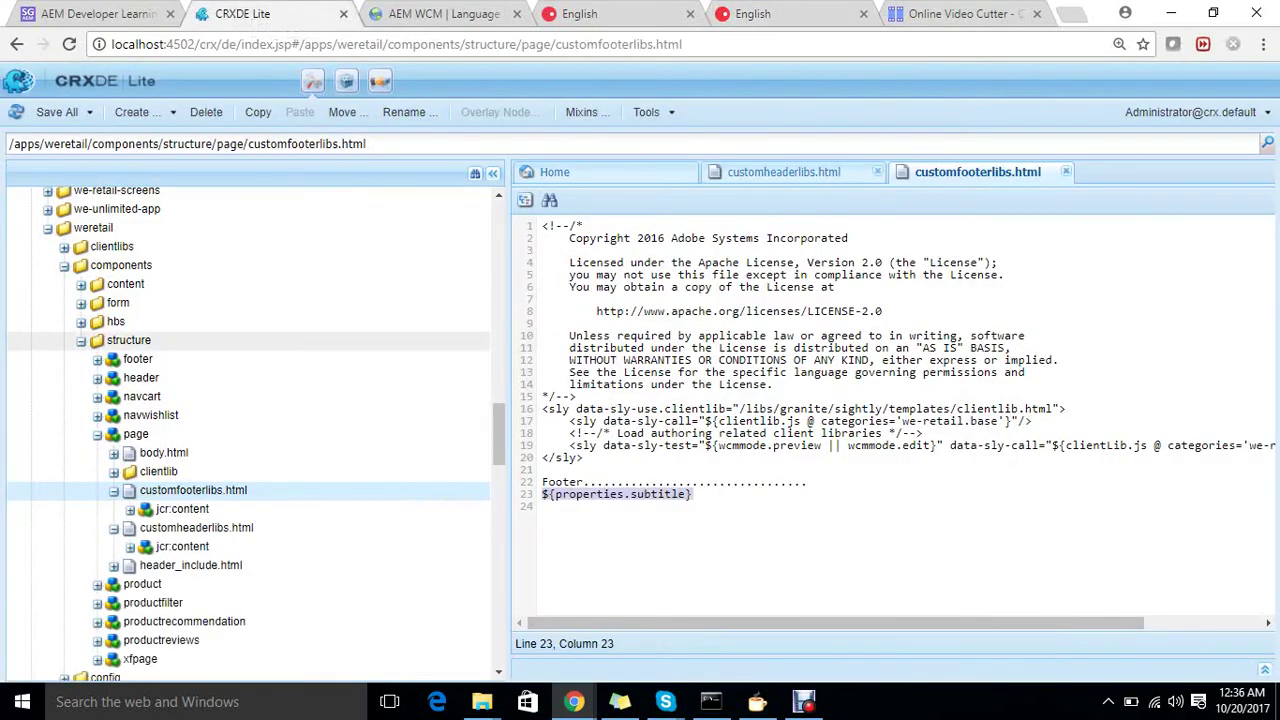
left_click_drag(499, 434, 499, 551)
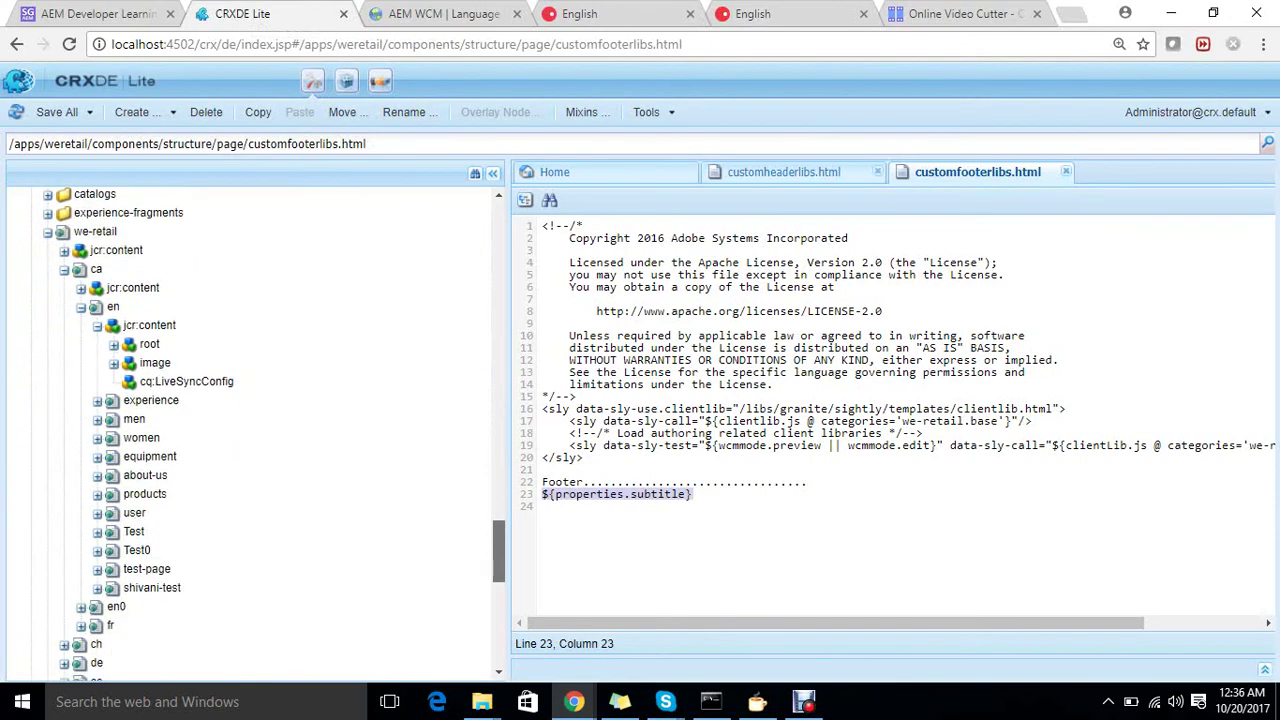
left_click(812, 669)
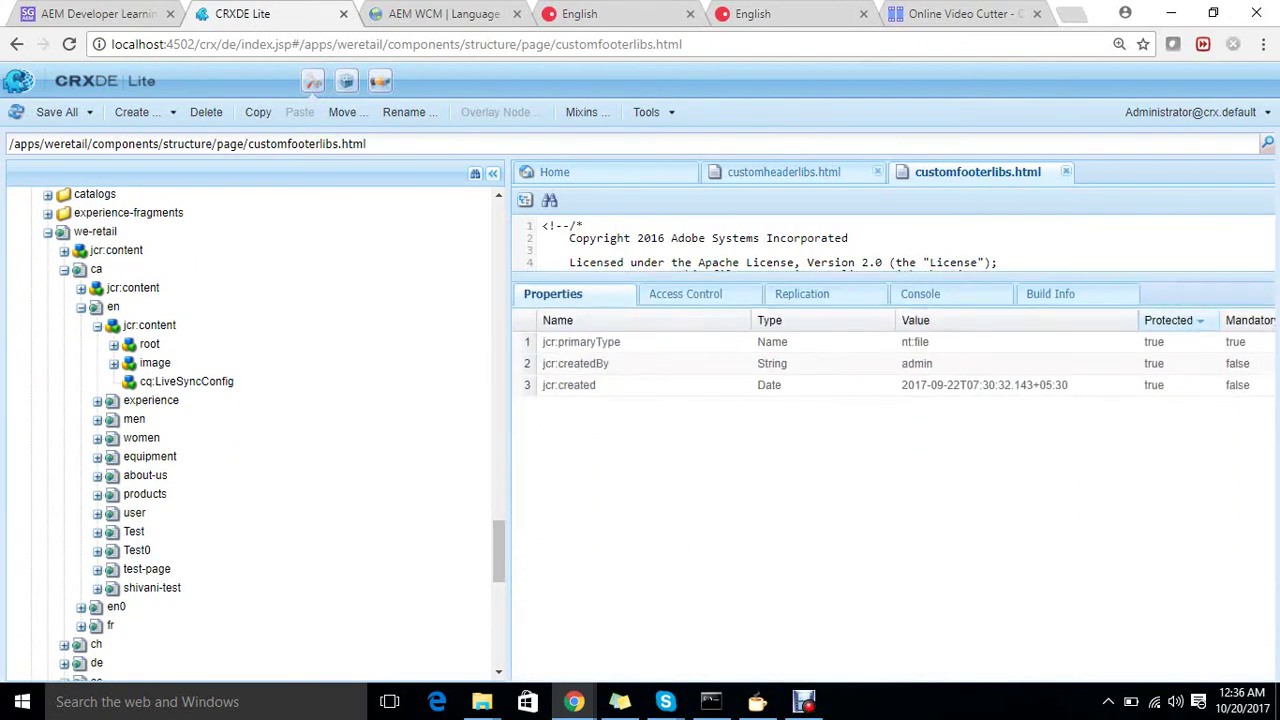
left_click(113, 307)
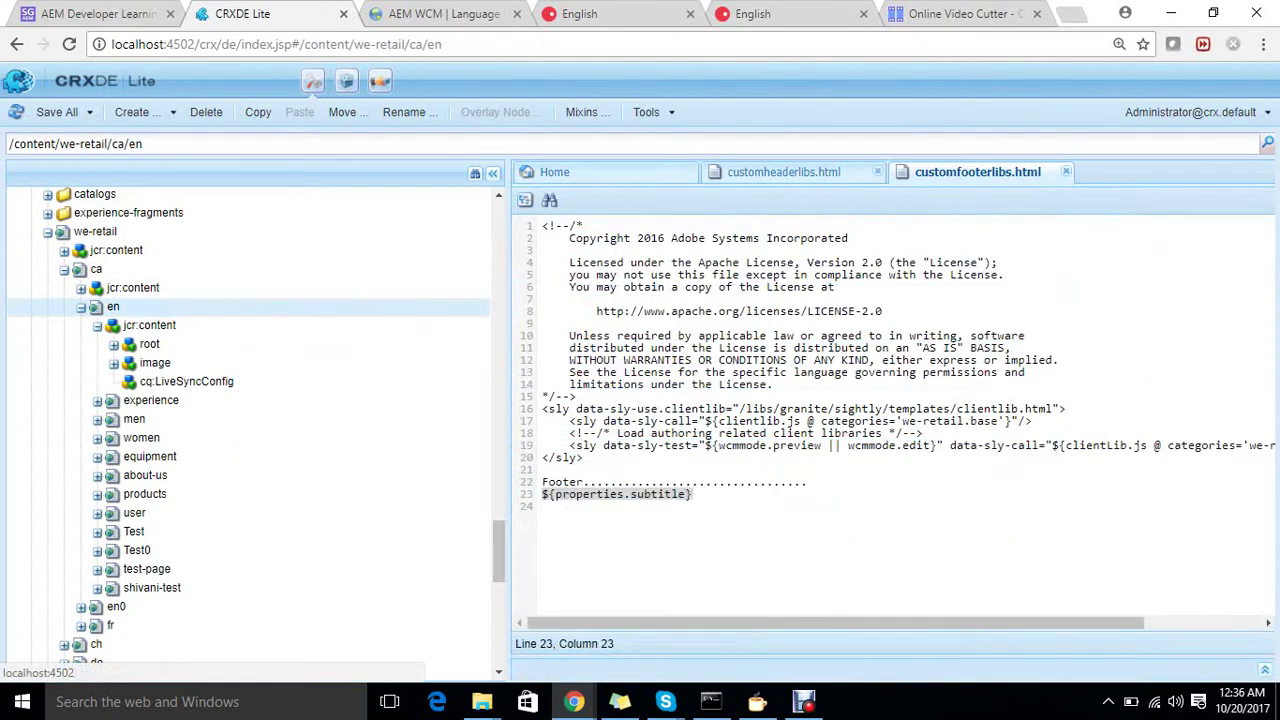
left_click(97, 326)
double_click(149, 326)
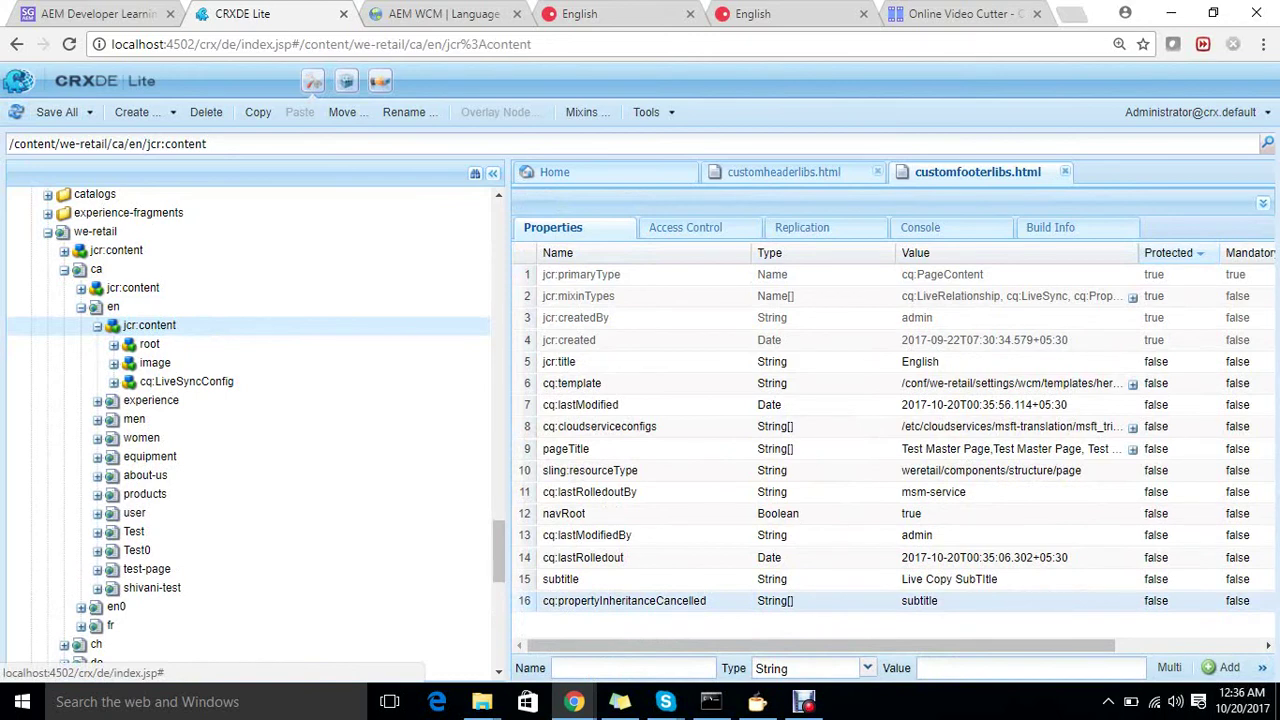
double_click(920, 601)
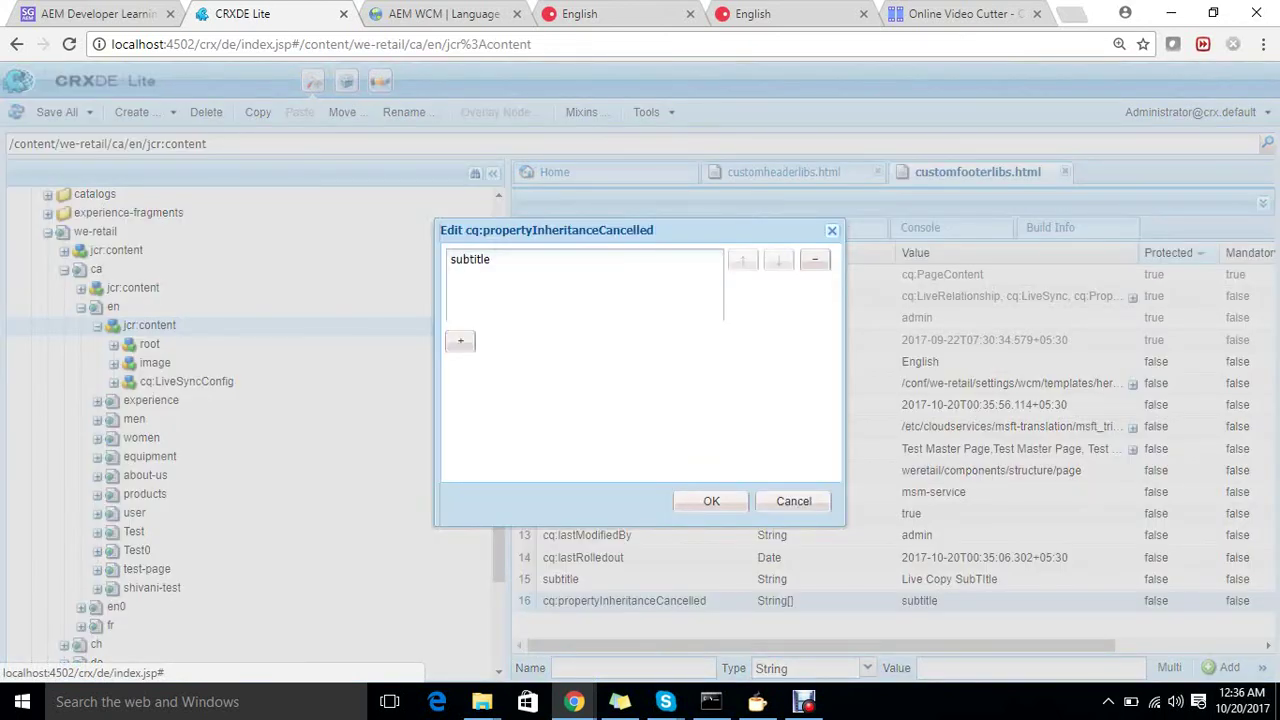
left_click(793, 501)
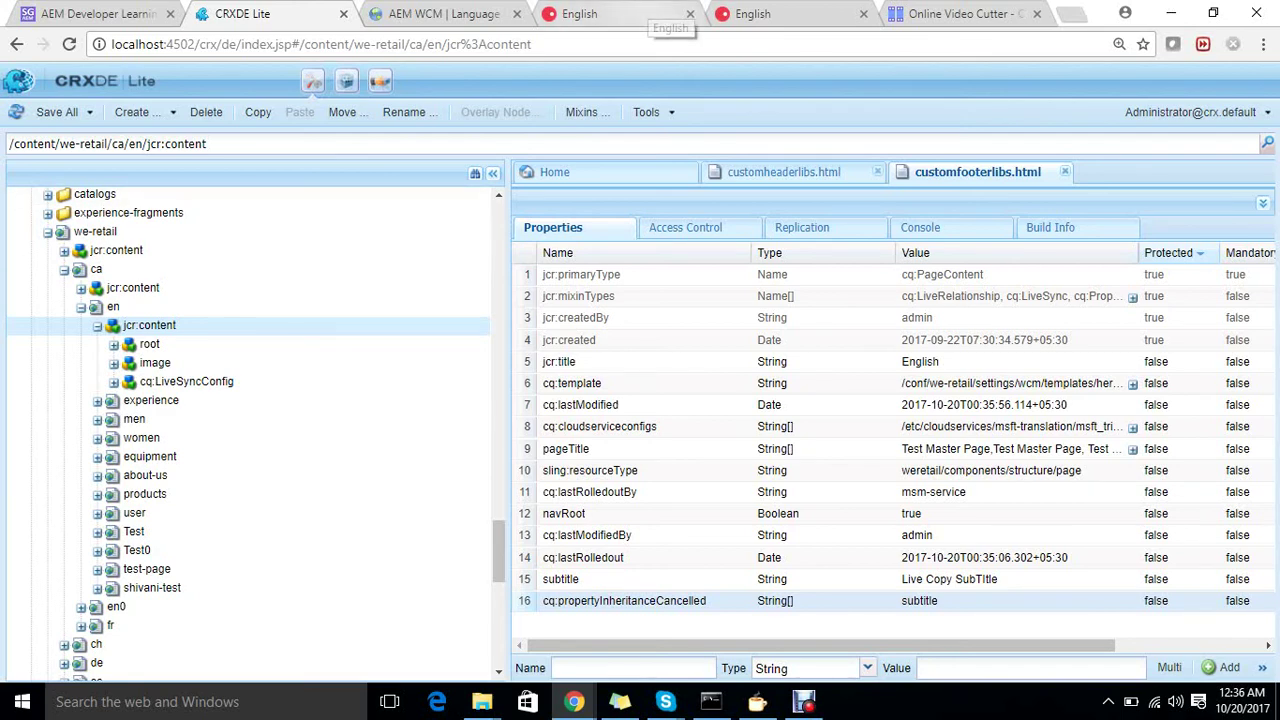
- In the ca/en page properties, revert the Subtitle's inheritance without synchronizing the page, and save
left_click(757, 20)
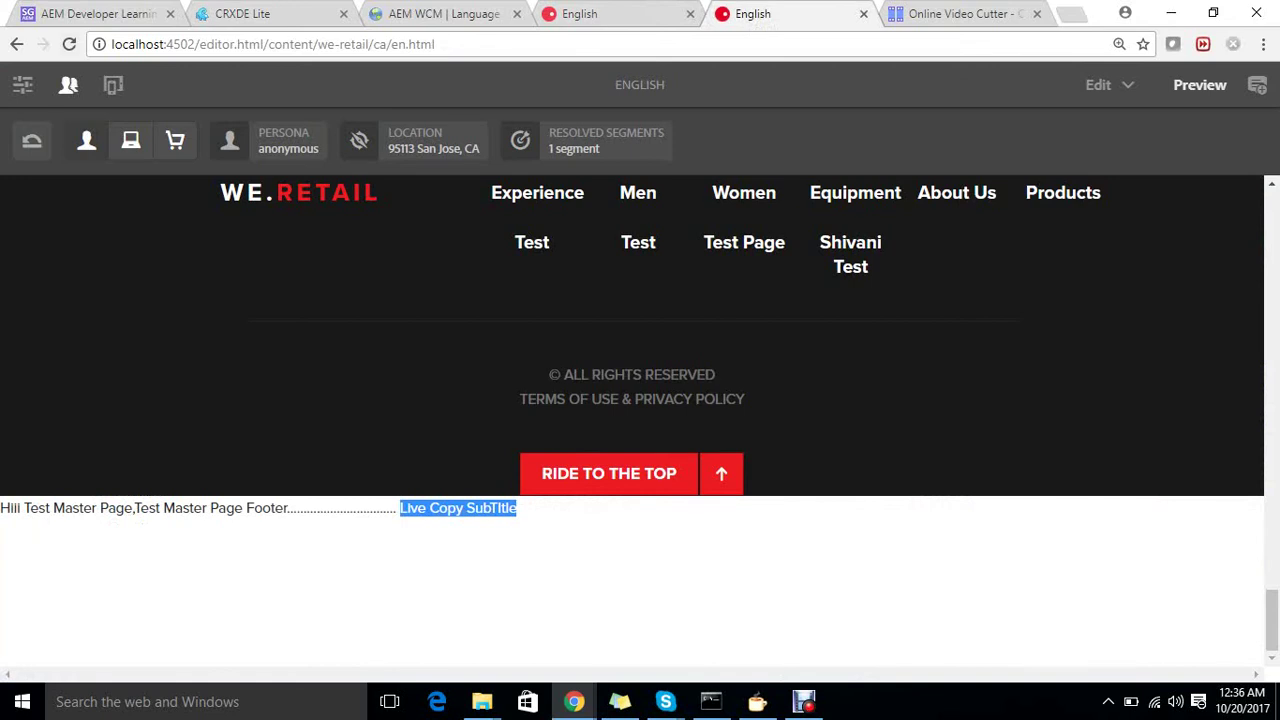
left_click(68, 85)
left_click(22, 85)
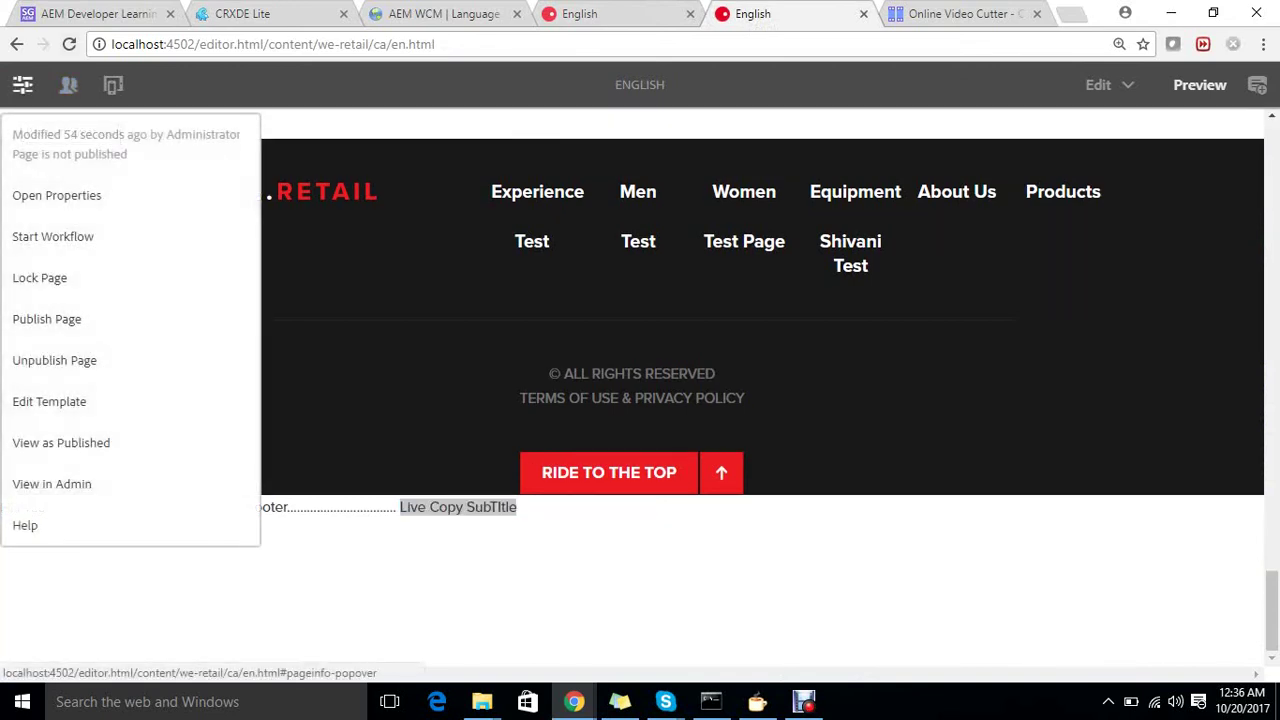
left_click(56, 195)
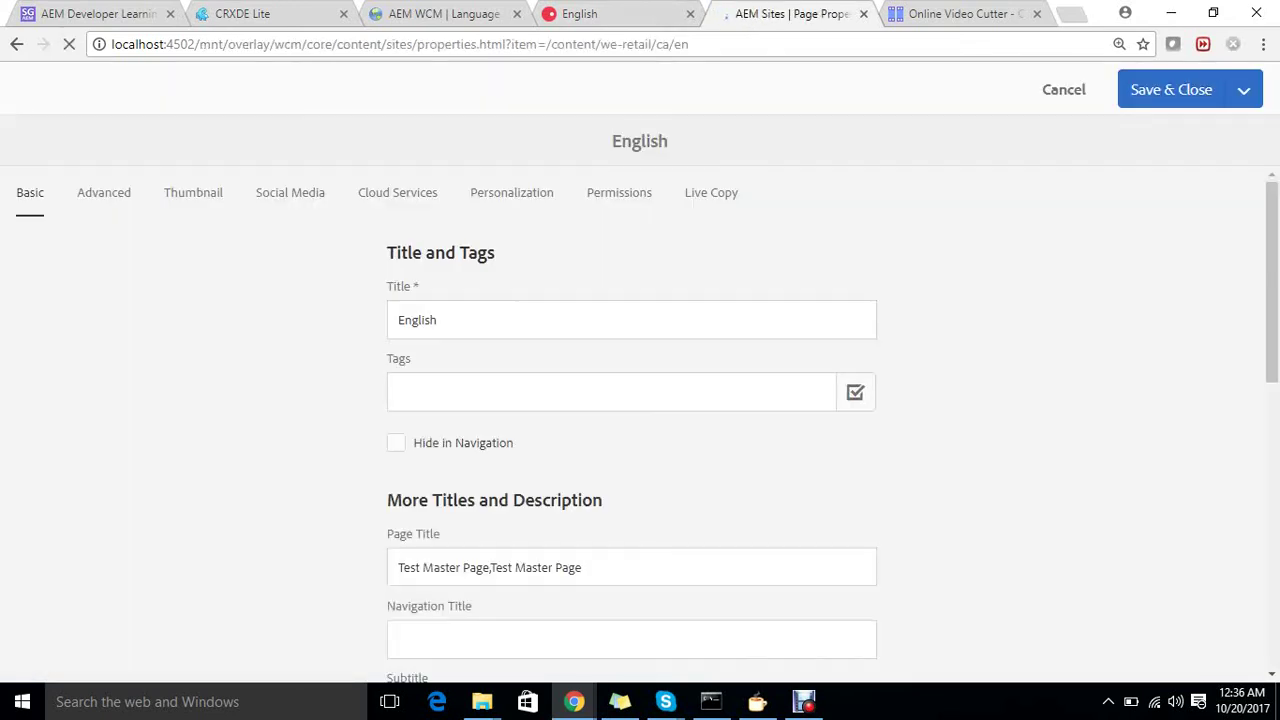
scroll(640, 400, "down", 4)
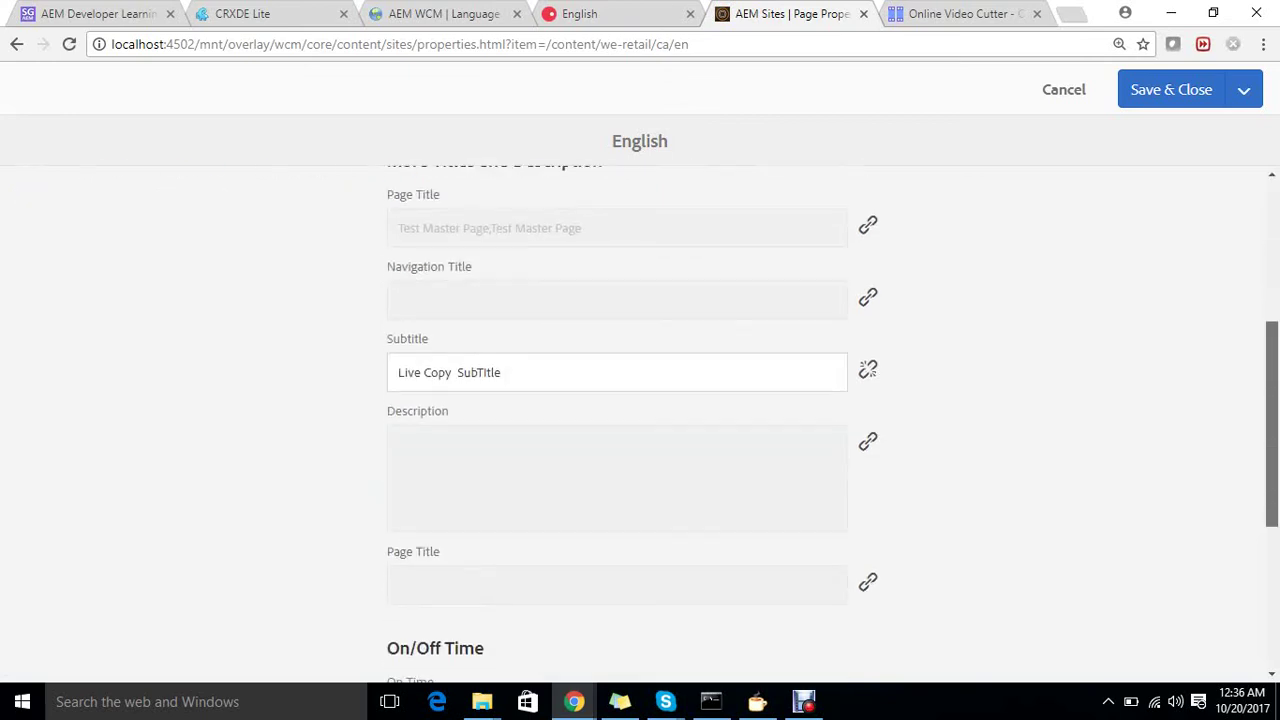
left_click(867, 318)
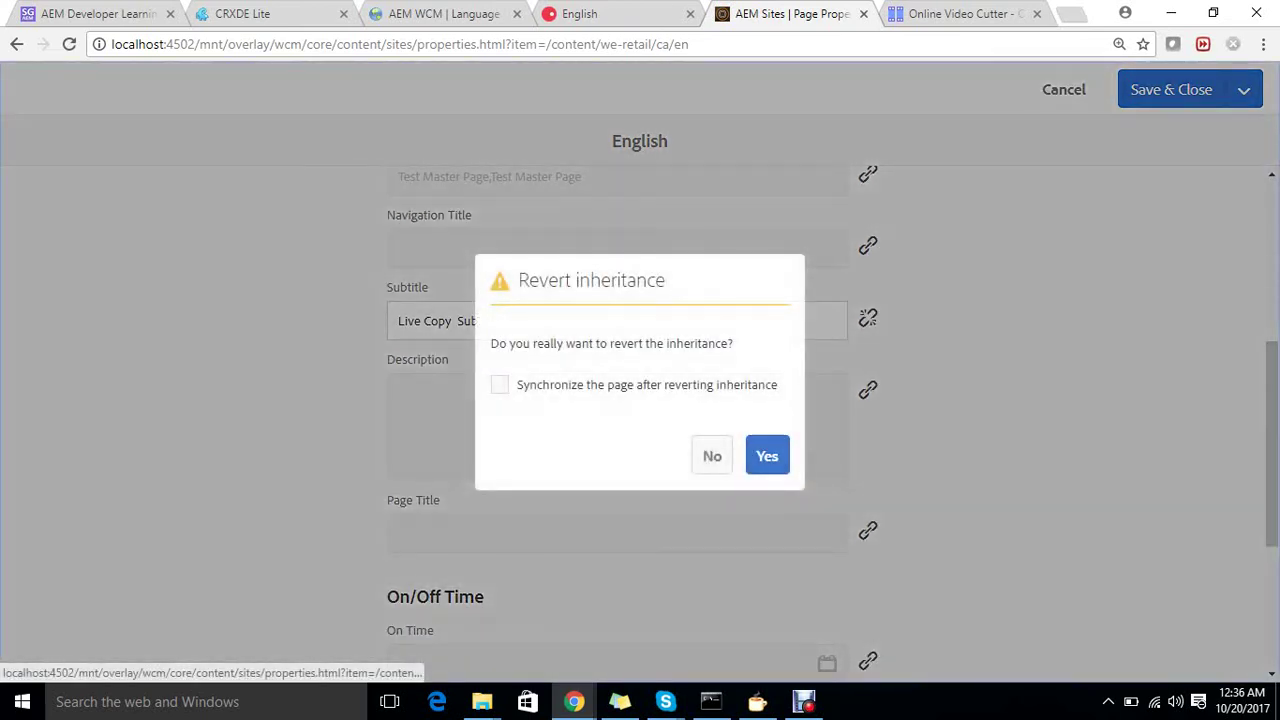
left_click(767, 456)
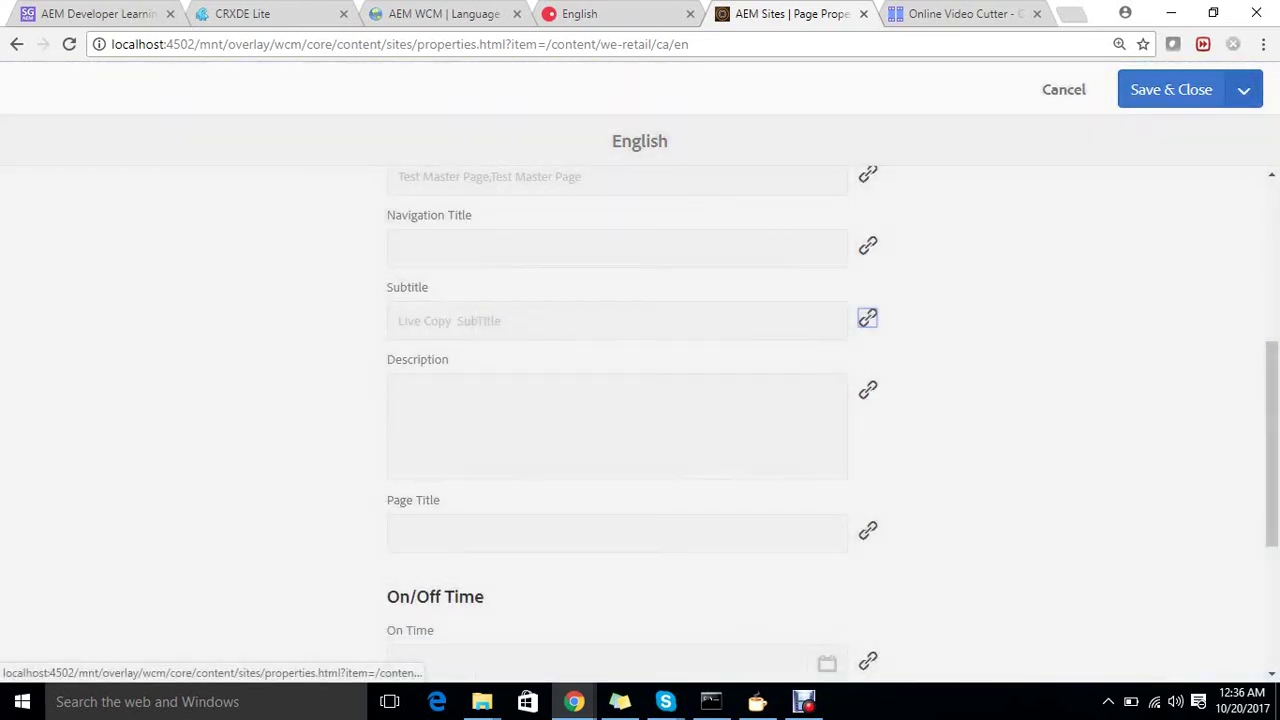
left_click(1171, 89)
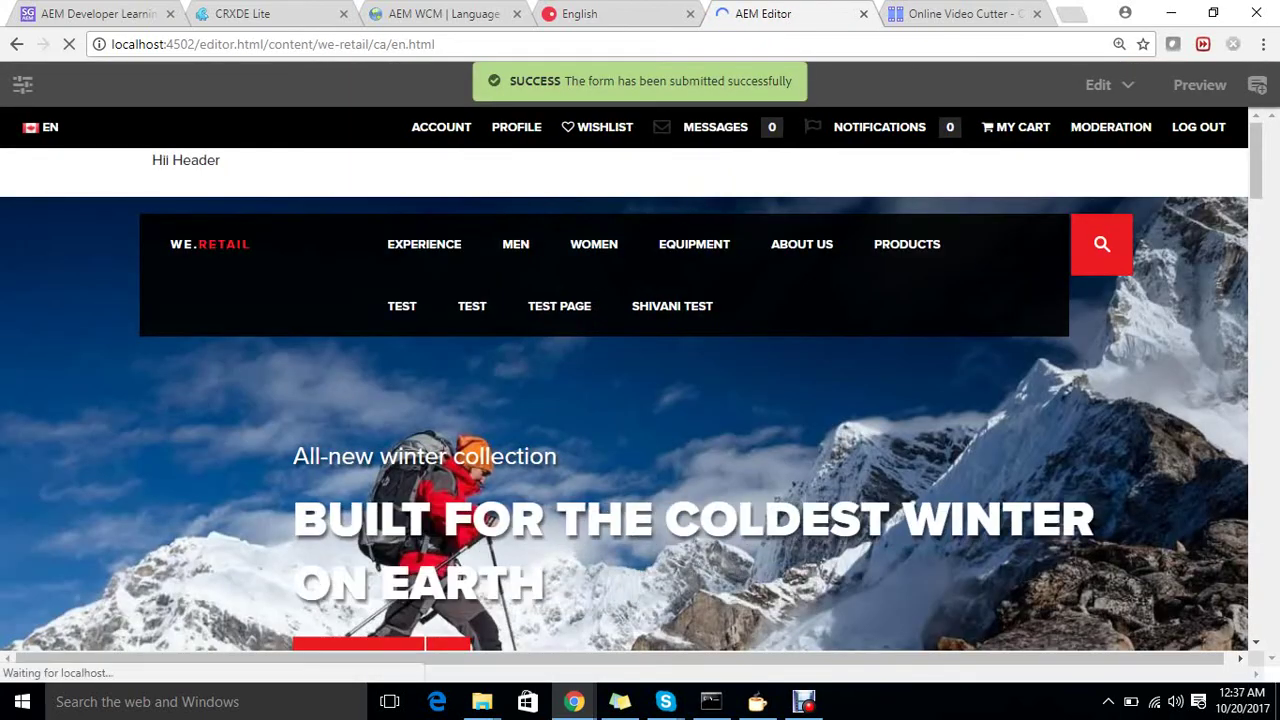
- Check the subtitle in the ca/en page footer again, then go back to the cq-msm-lockable section of the blog post
scroll(640, 390, "down", 15)
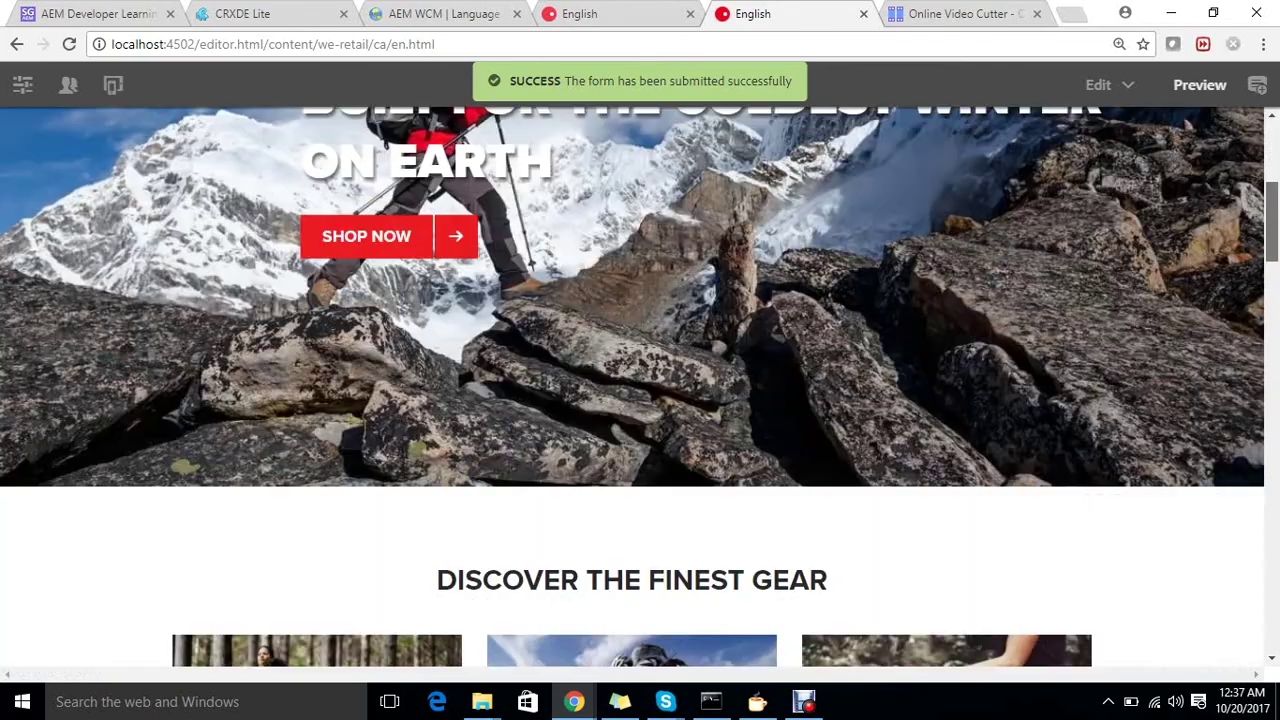
scroll(640, 390, "down", 12)
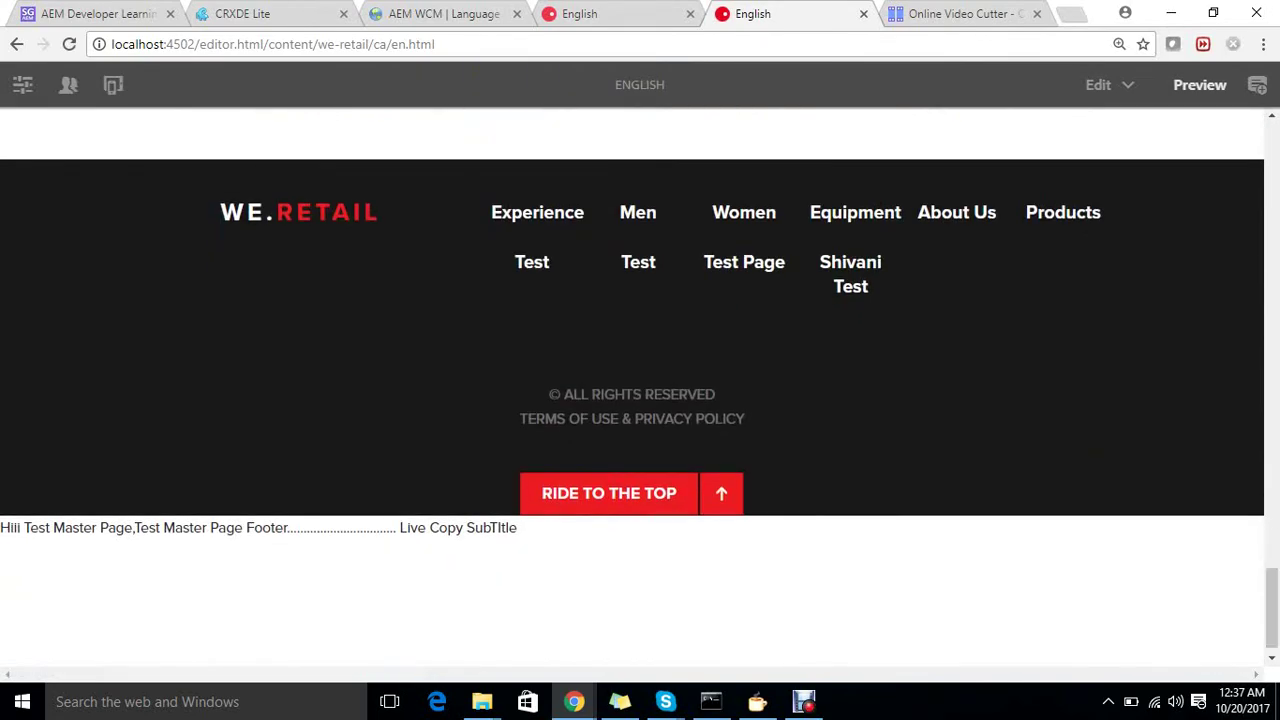
left_click_drag(518, 528, 397, 528)
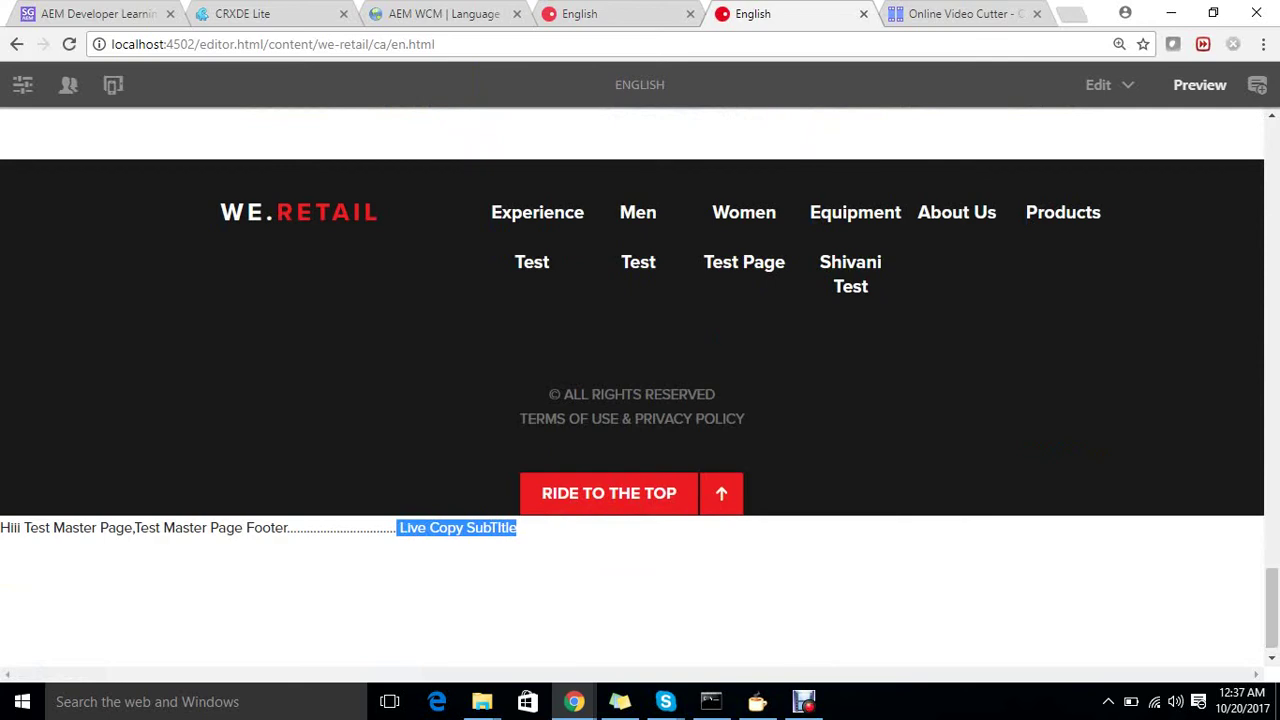
left_click(98, 13)
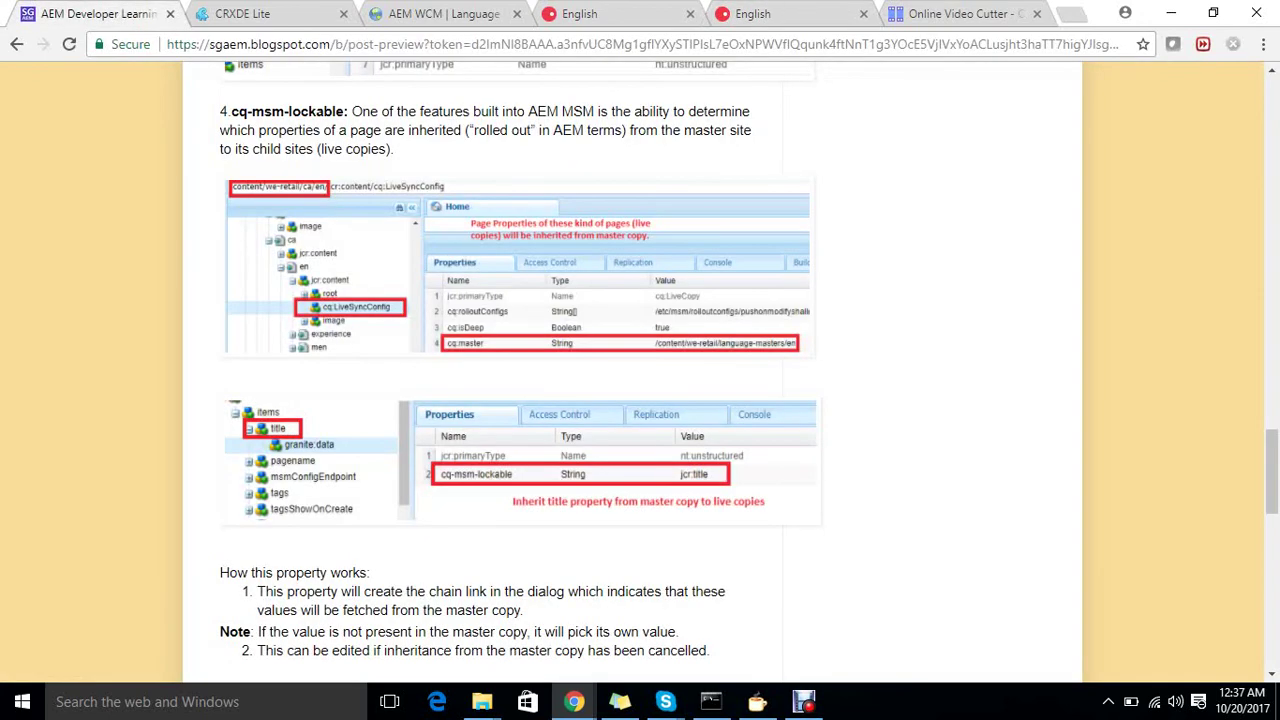
- After the blog's closing note, set the blueprint rollout config of the language-masters English page to Push on modify (shallow) in AEM WCM and save
left_click_drag(1272, 472, 1272, 585)
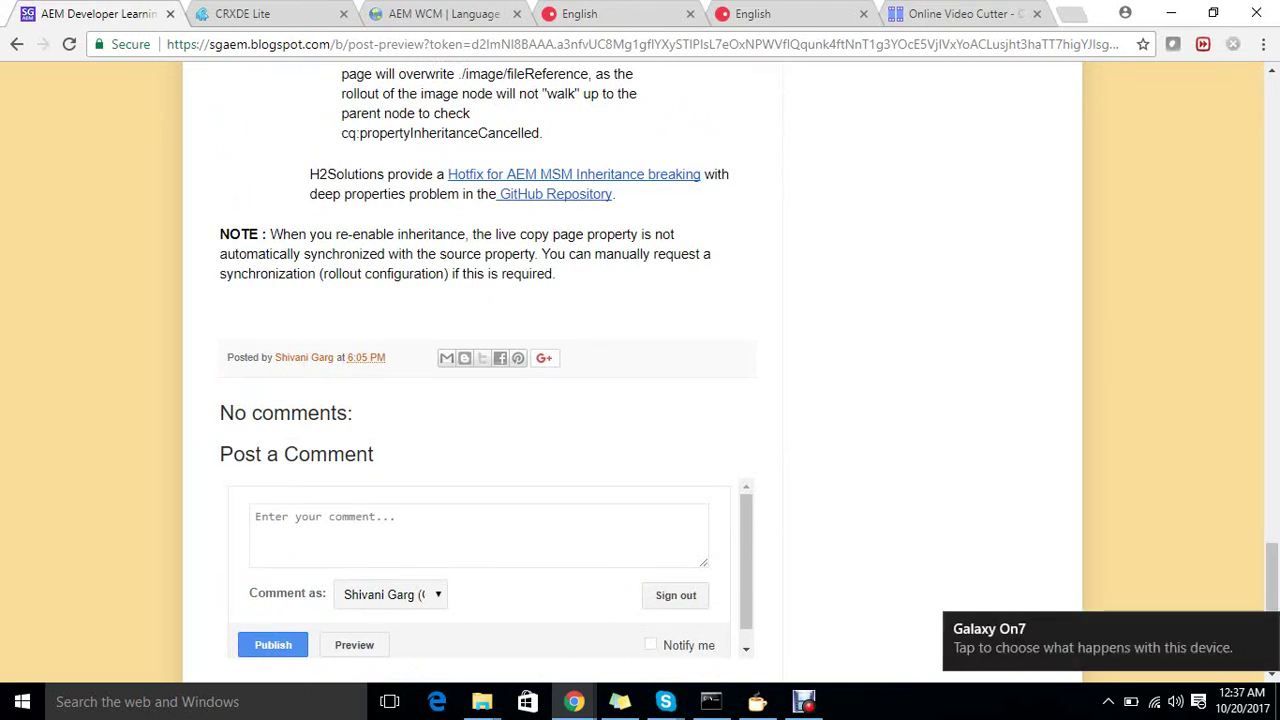
left_click(456, 13)
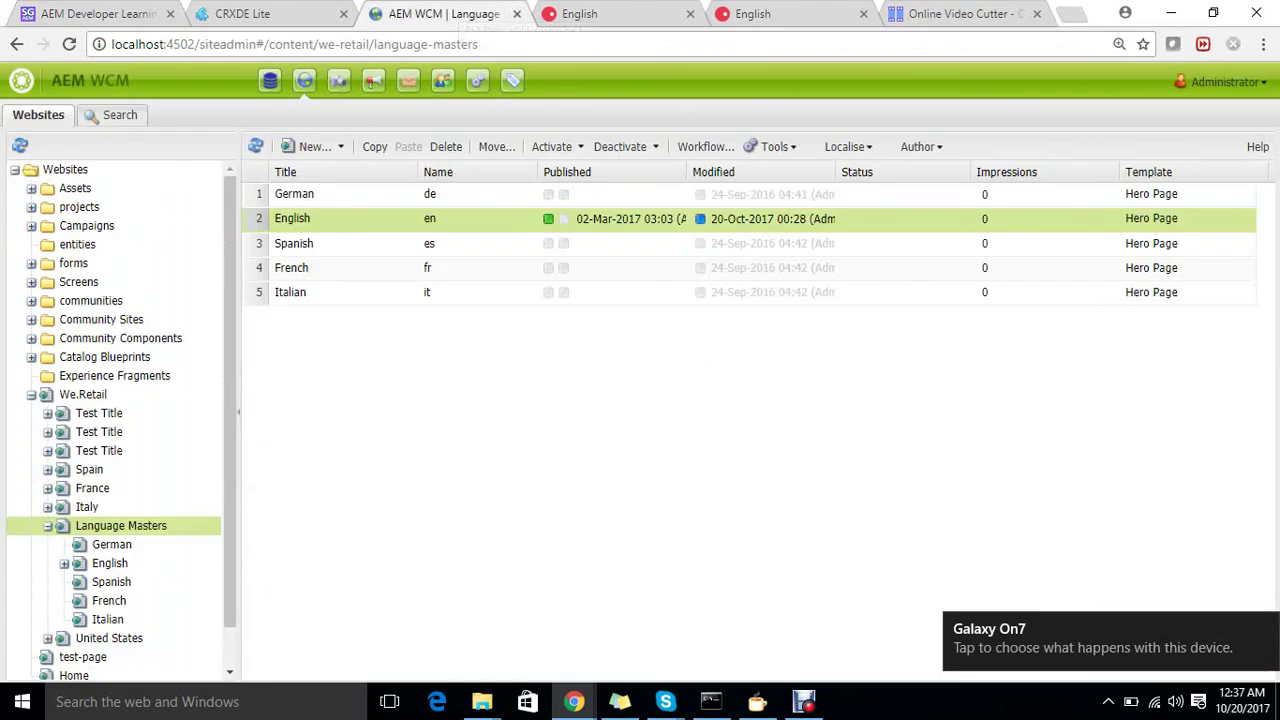
right_click(358, 223)
left_click(418, 491)
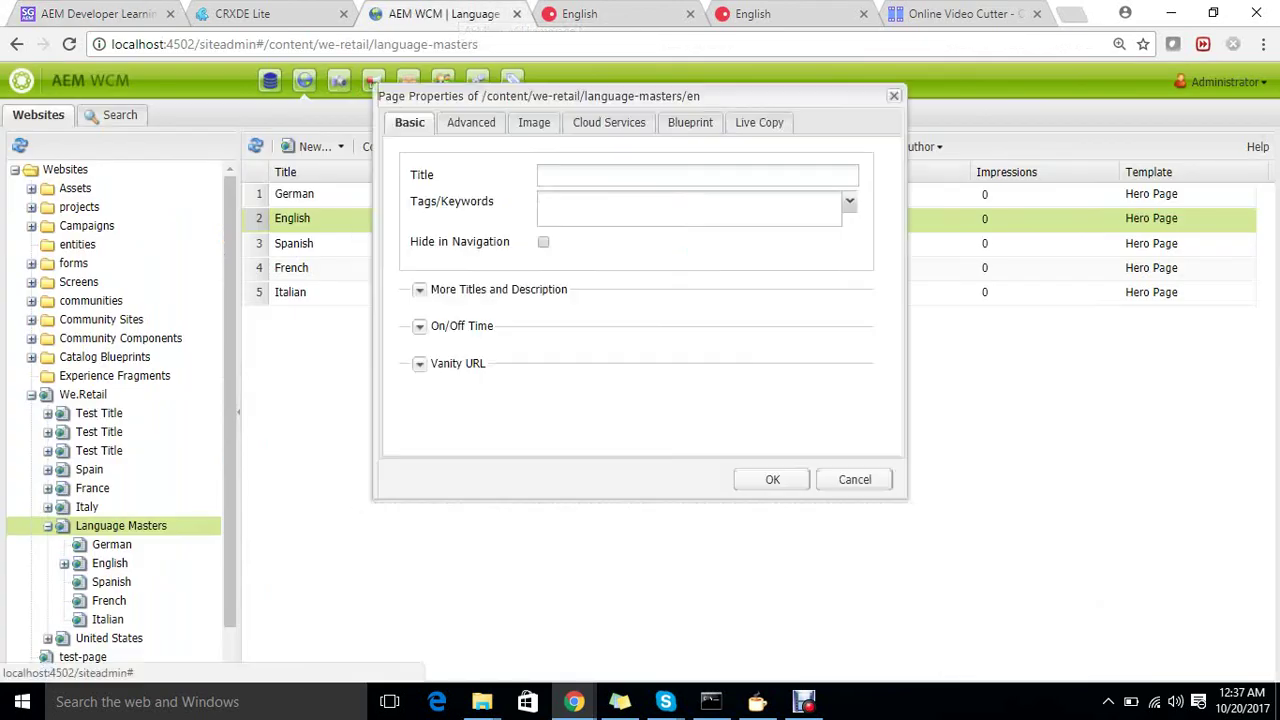
left_click(690, 123)
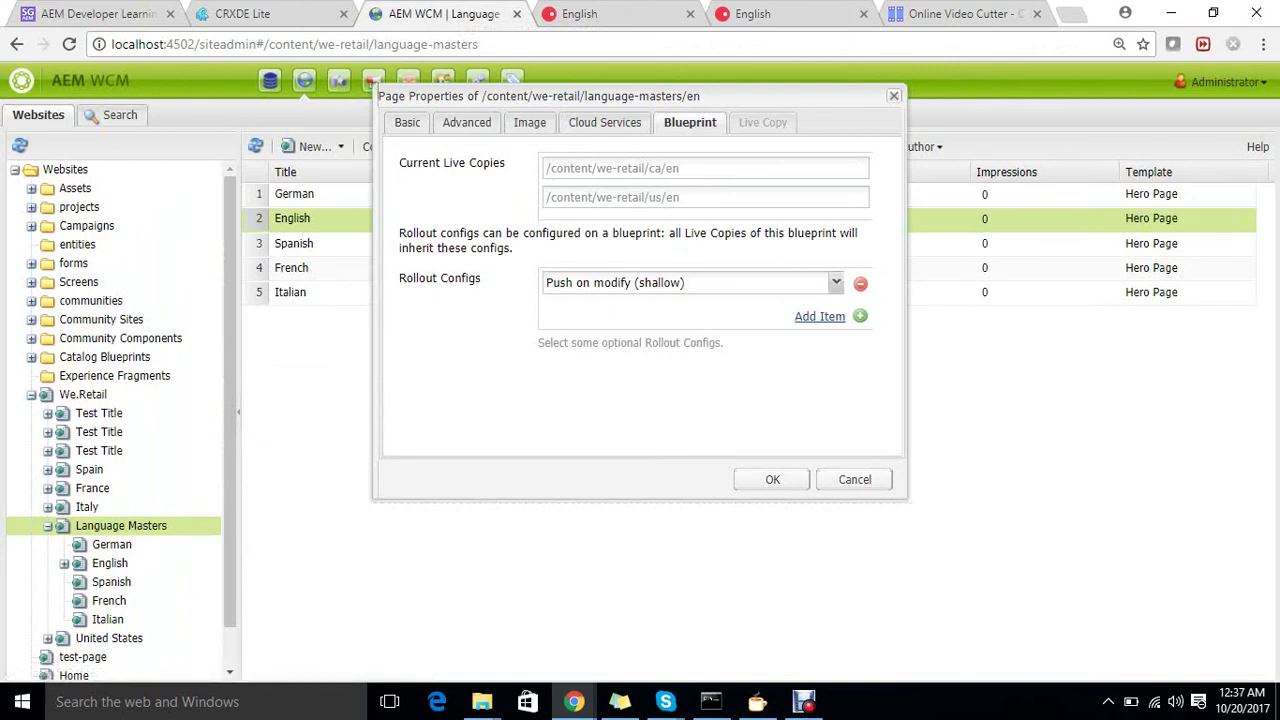
left_click(836, 283)
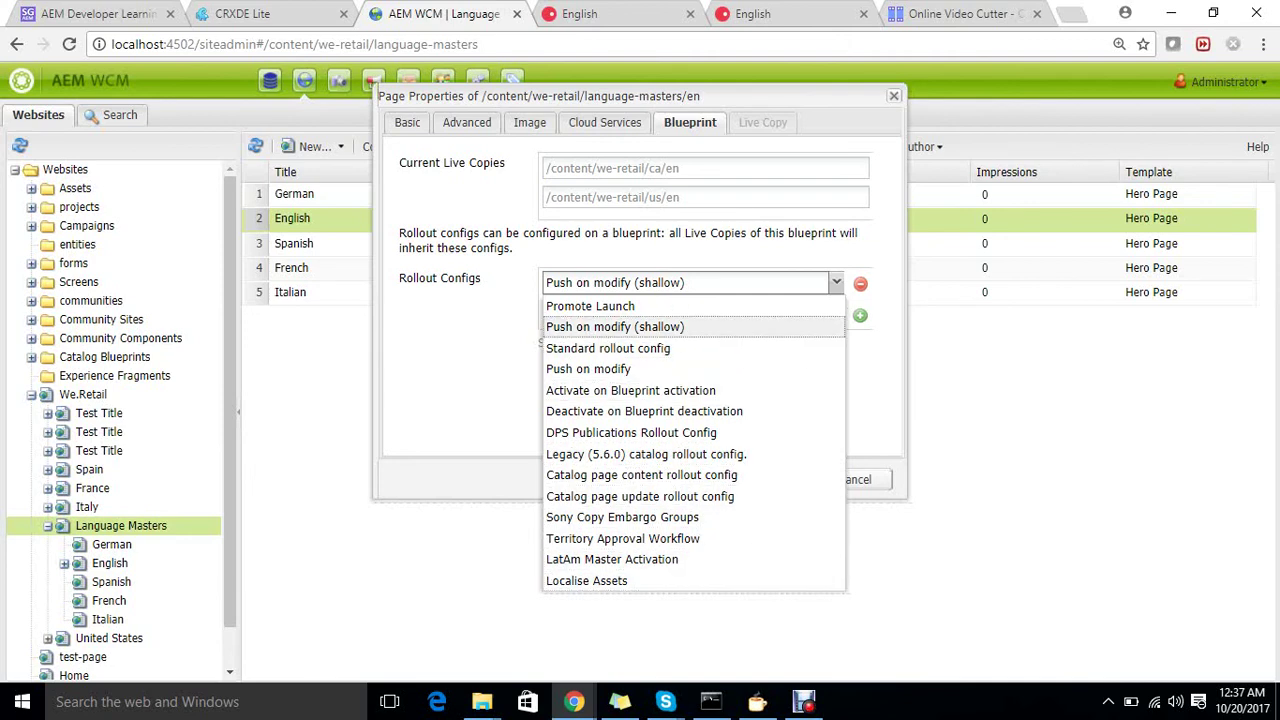
left_click(615, 327)
left_click(772, 479)
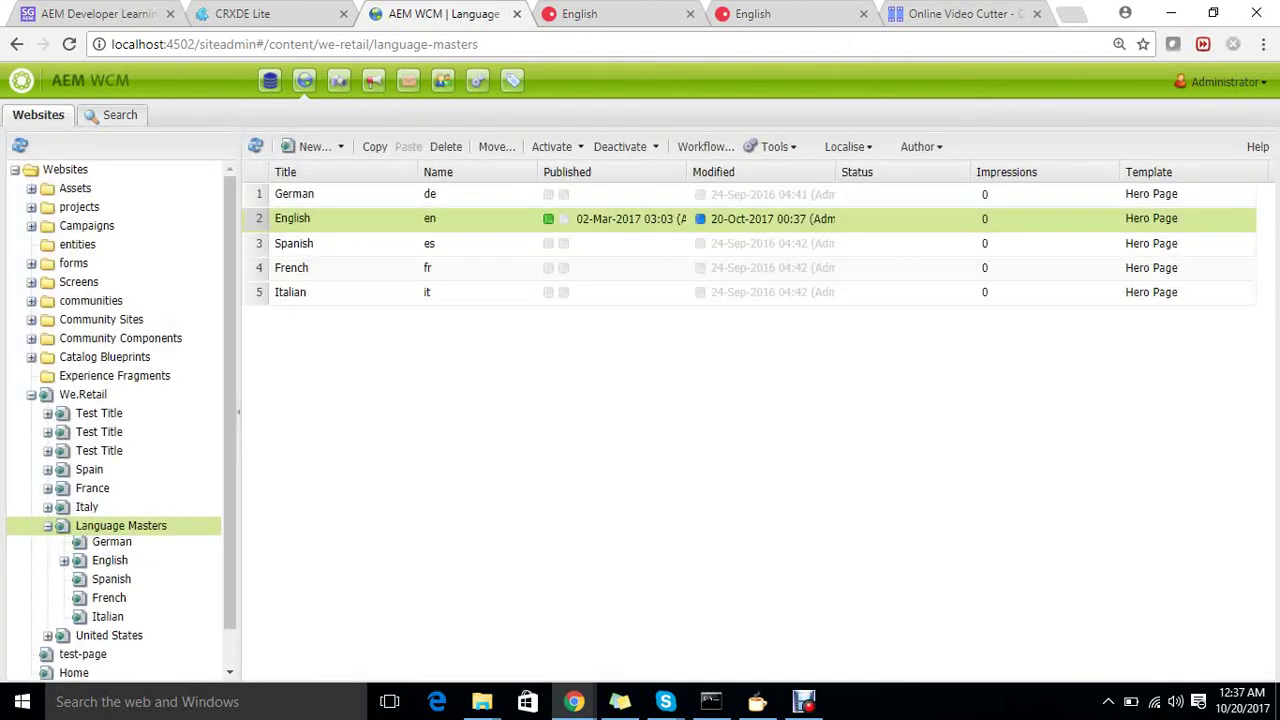
- In the page properties of language-masters/en, append "Test" to the Subtitle so it reads "Master SubTItle Test", and save
left_click(585, 14)
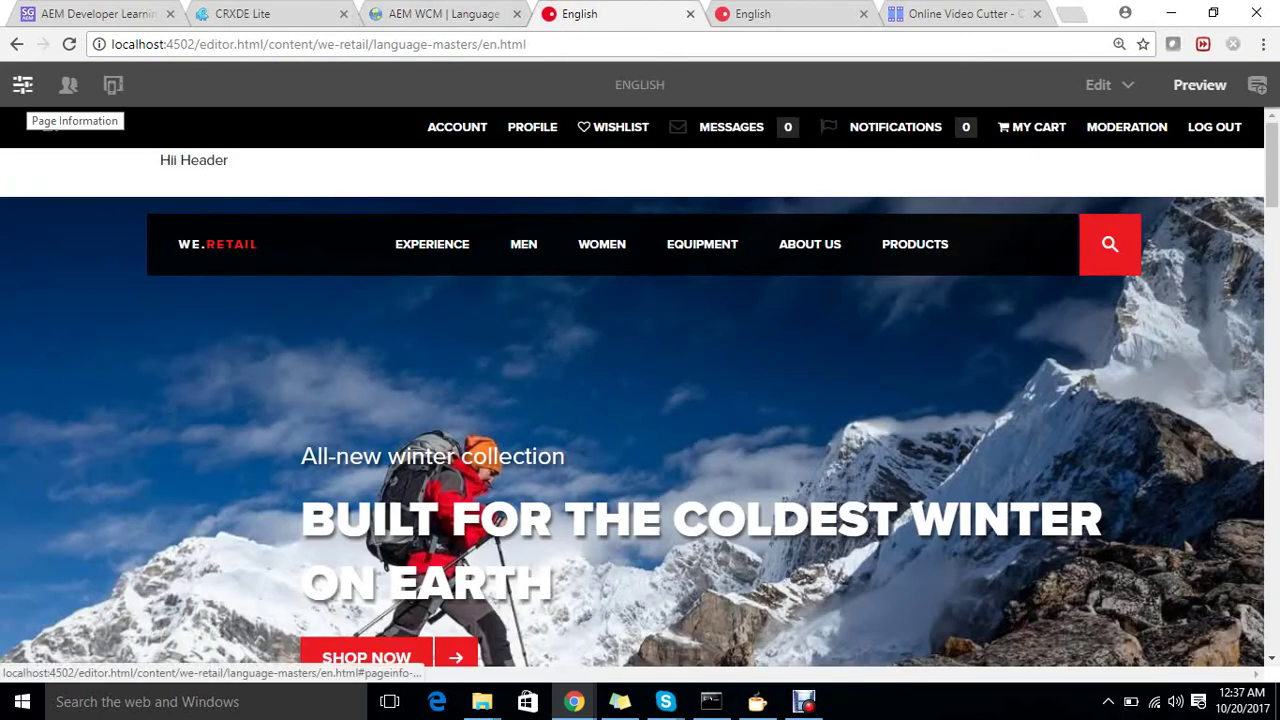
left_click(22, 85)
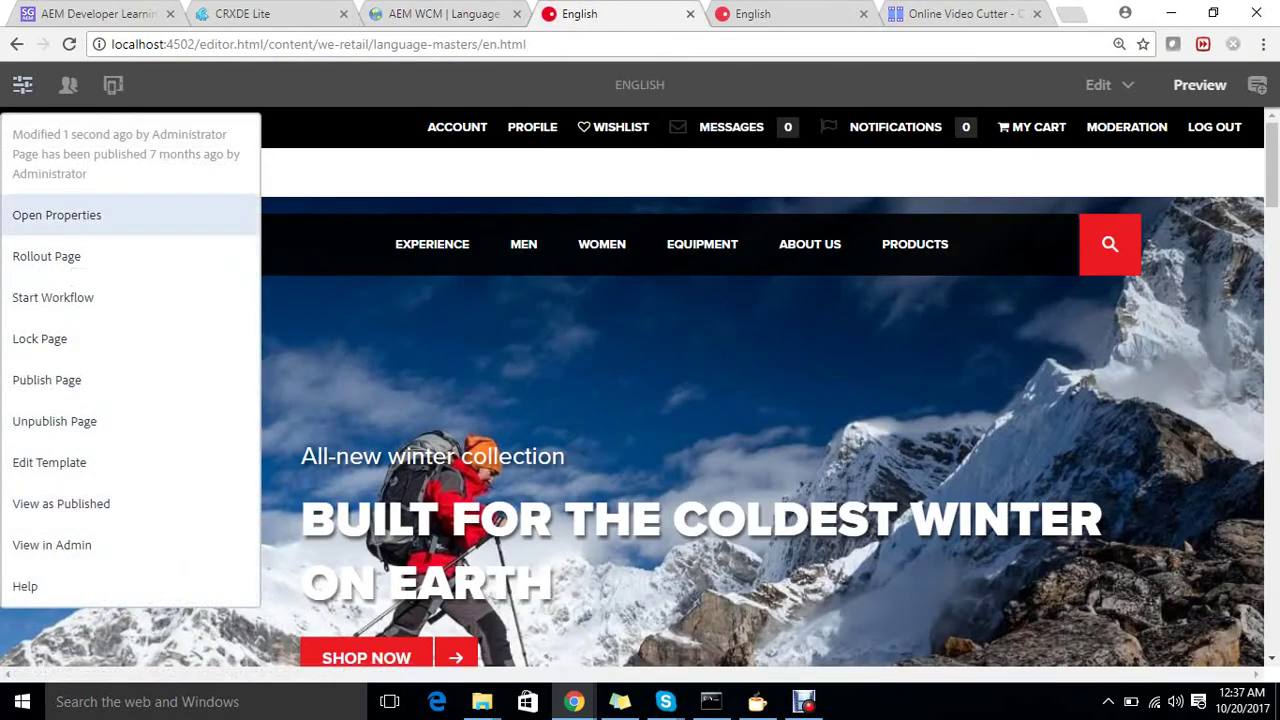
left_click(57, 215)
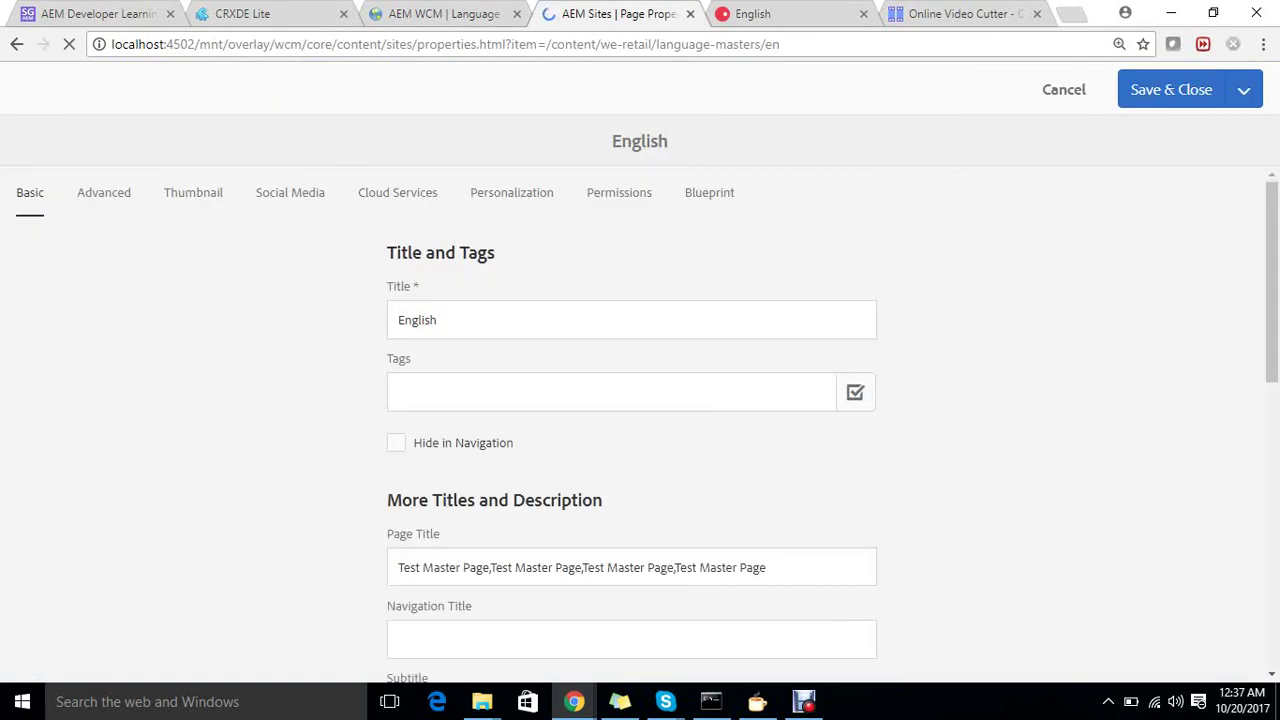
scroll(640, 400, "down", 3)
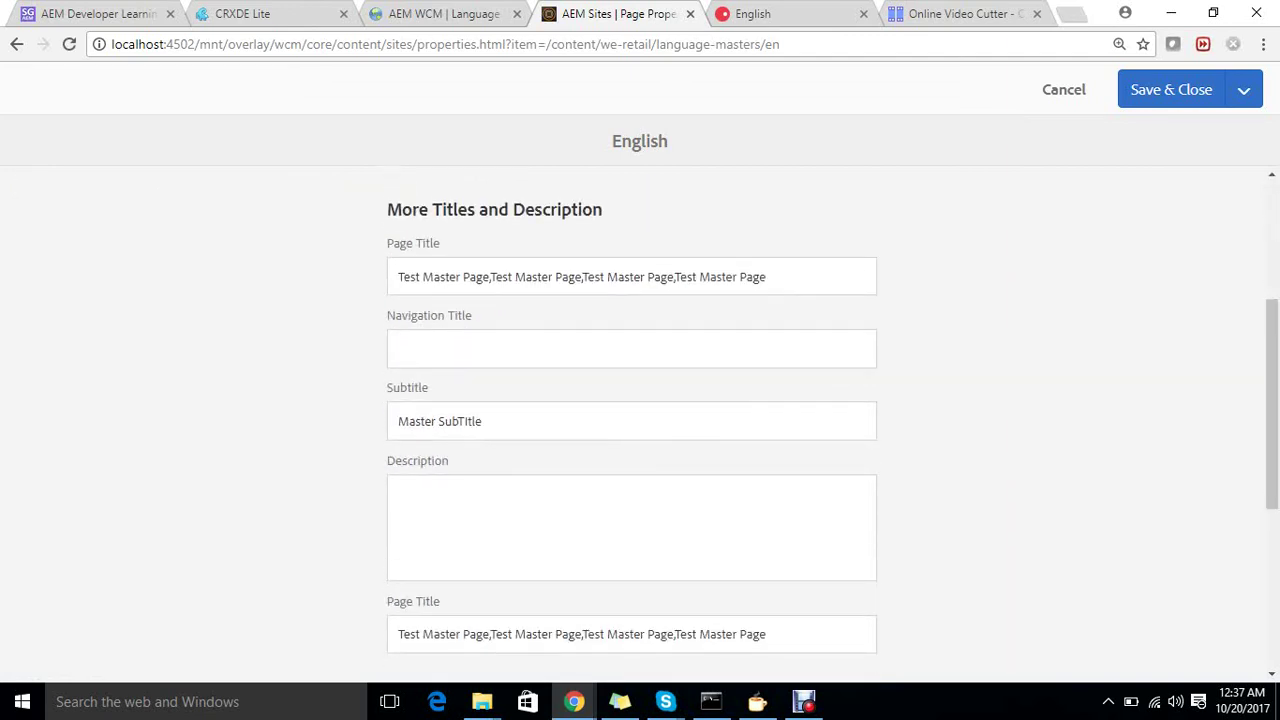
left_click(484, 421)
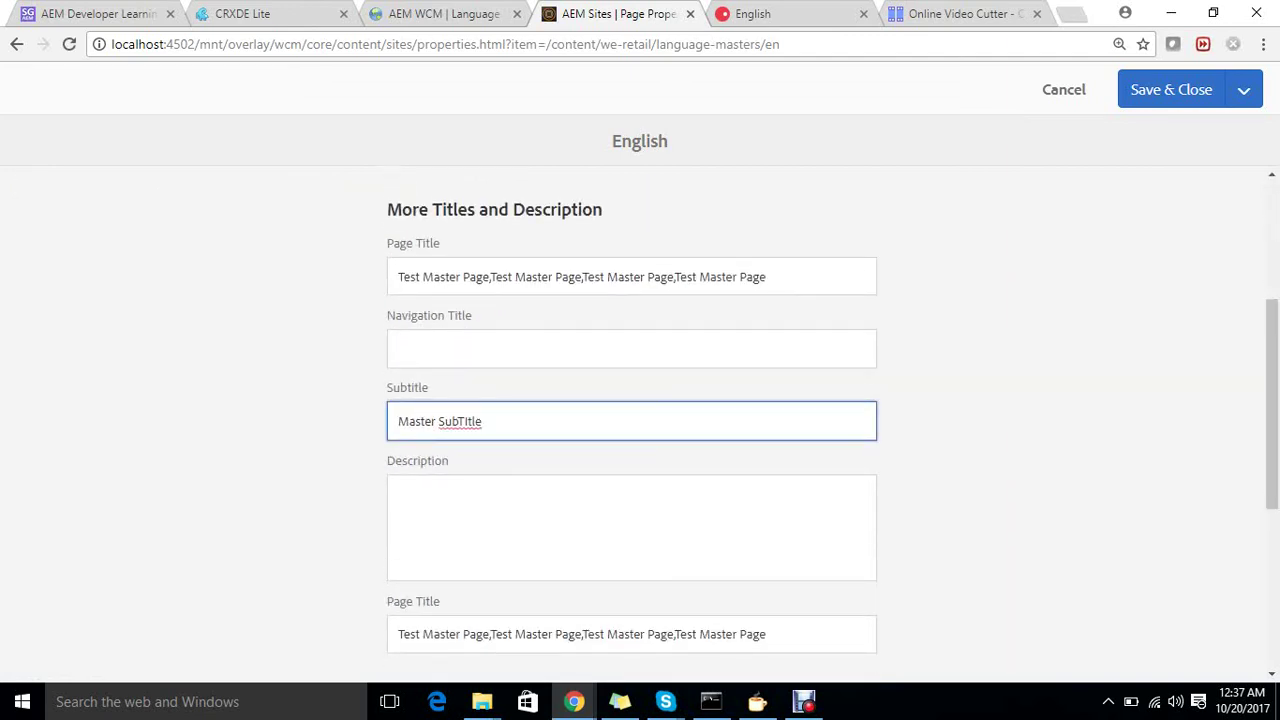
type("Test")
left_click(1171, 89)
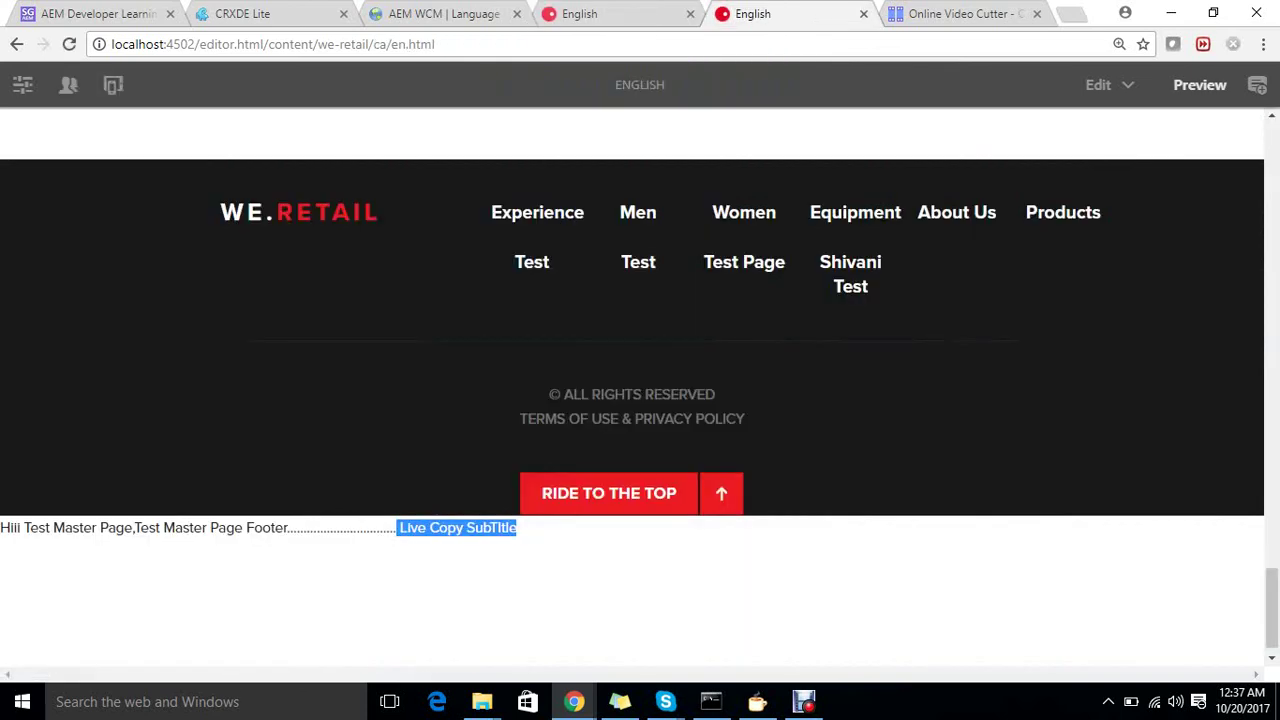
- Reload the ca/en live copy page and check the subtitle at the end of its footer
key("F5")
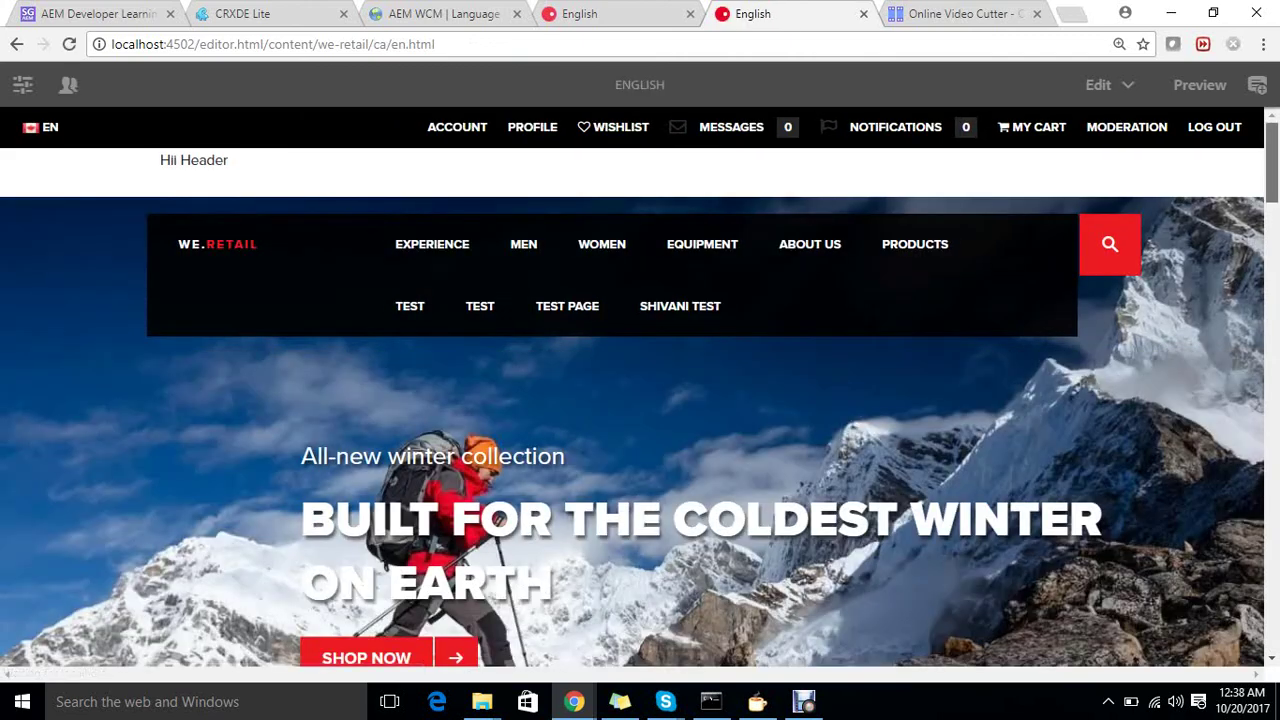
left_click_drag(1272, 162, 1272, 454)
scroll(640, 400, "down", 10)
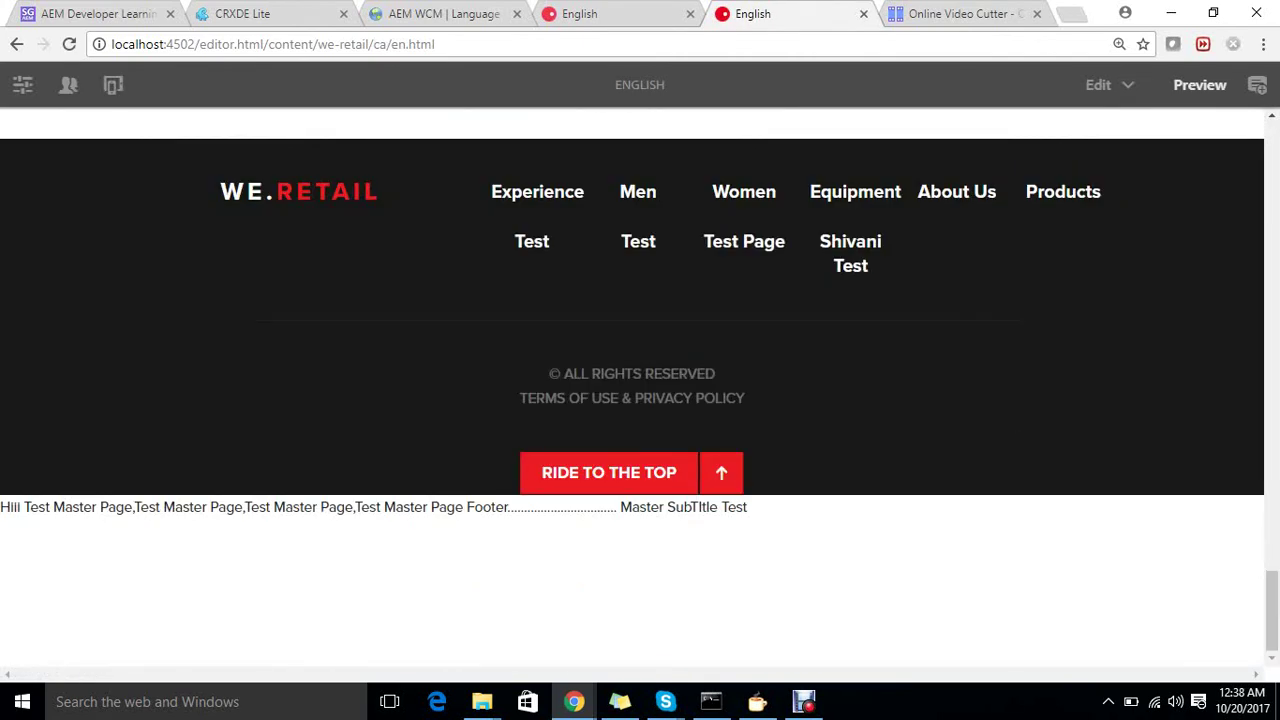
left_click_drag(612, 507, 748, 507)
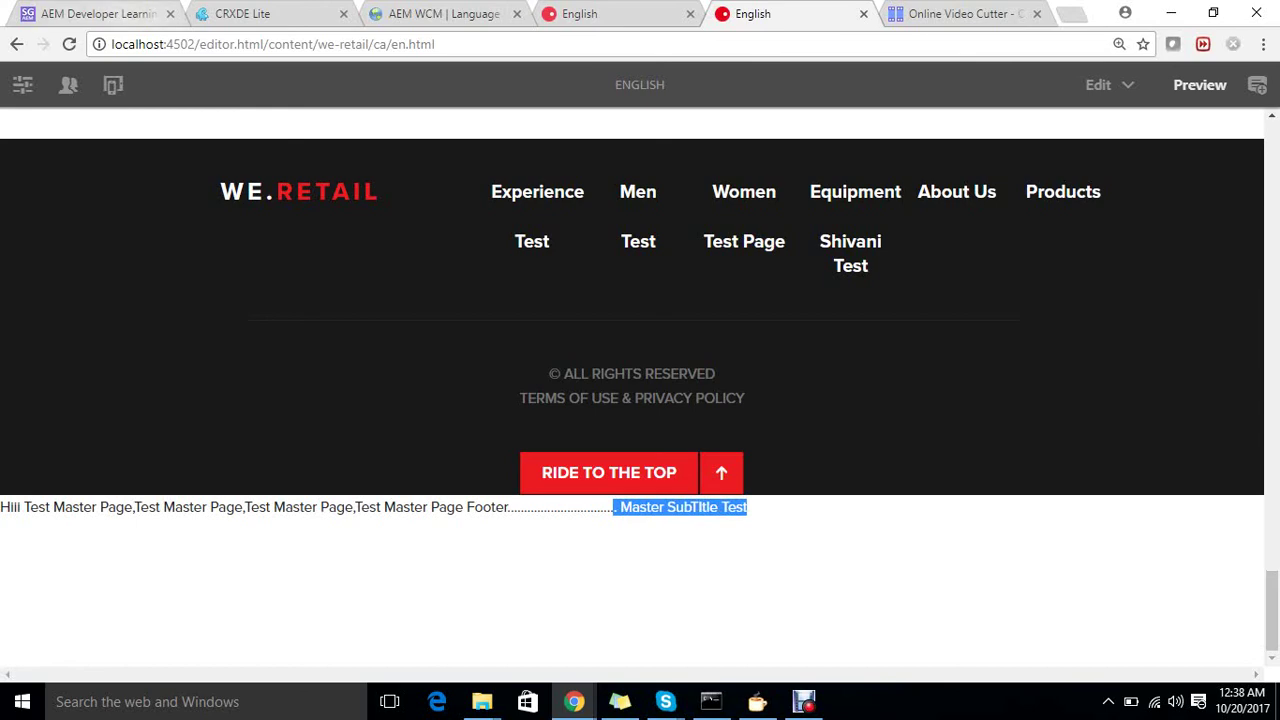
- Review the blog post's cq-msm-lockable rules and note on re-enabling inheritance, and return to the start of the post
left_click(136, 14)
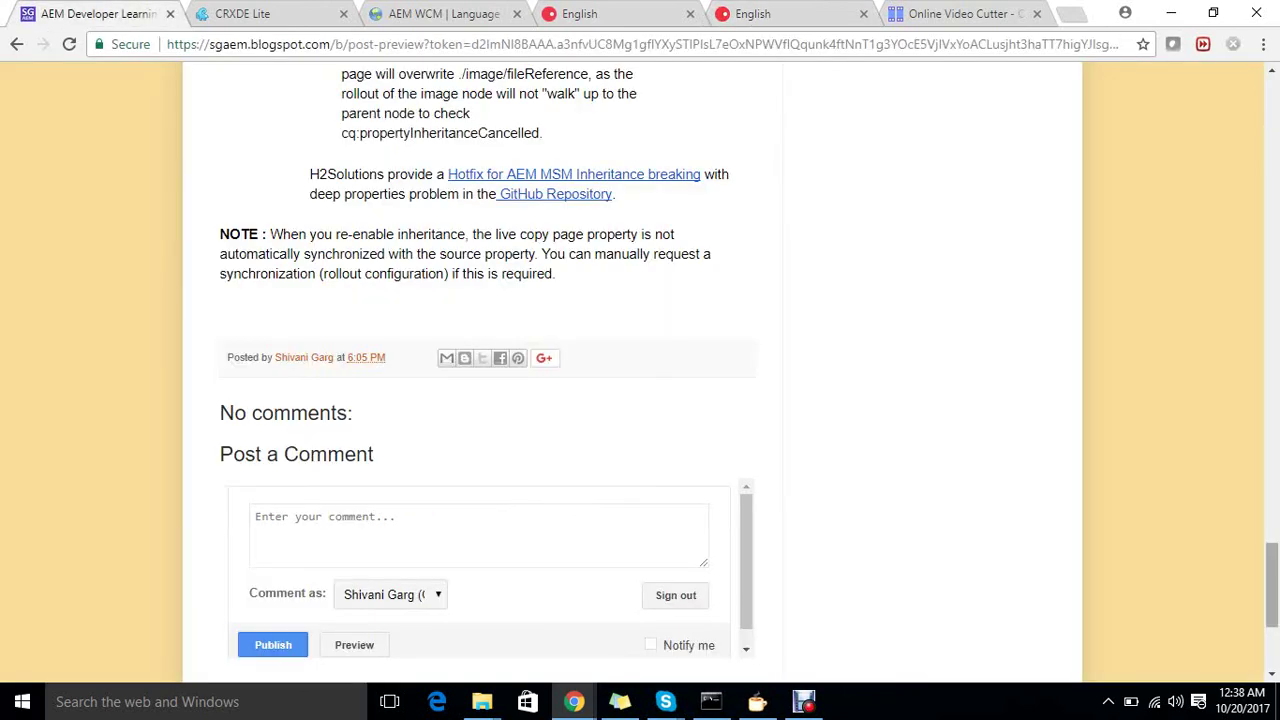
scroll(640, 370, "up", 2)
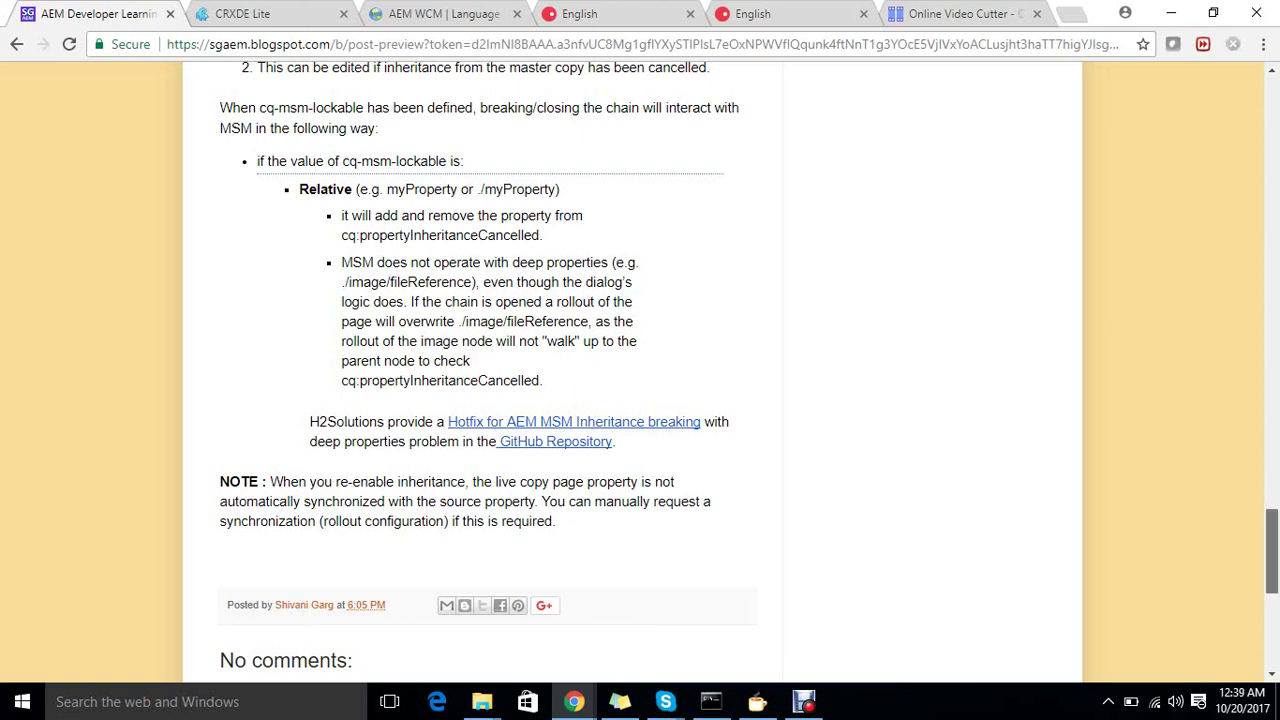
left_click_drag(1272, 550, 1272, 123)
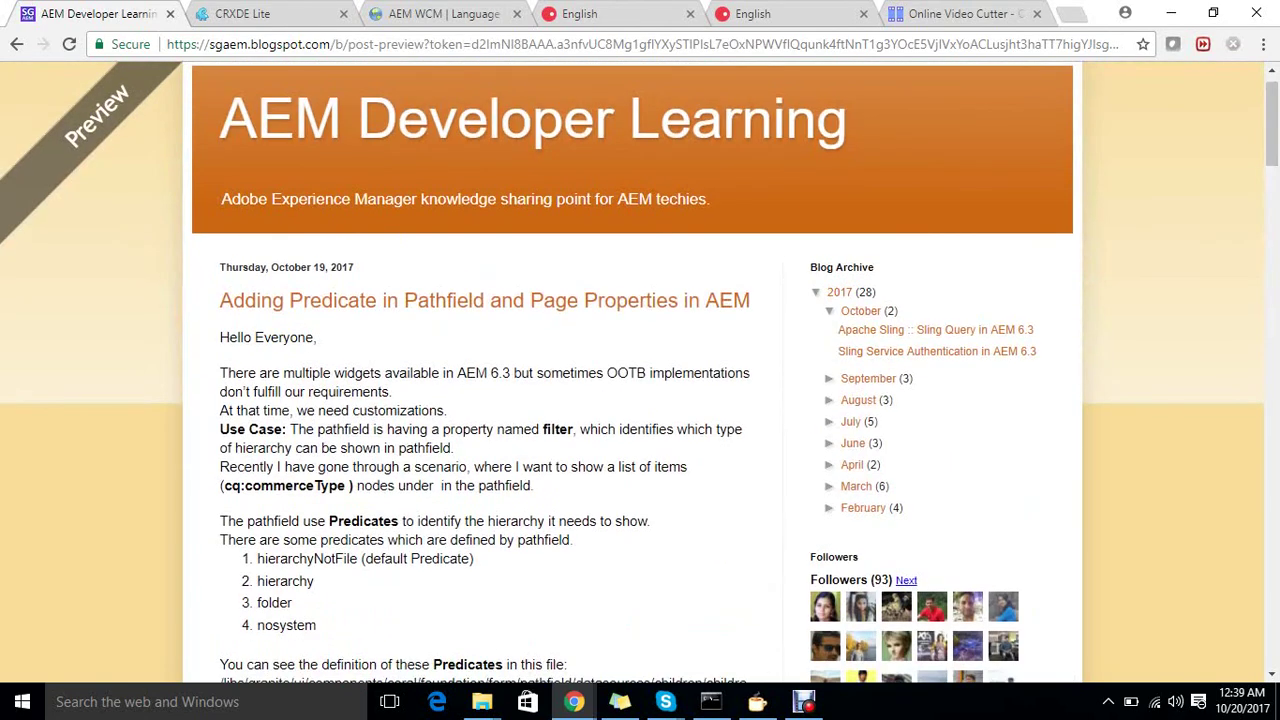